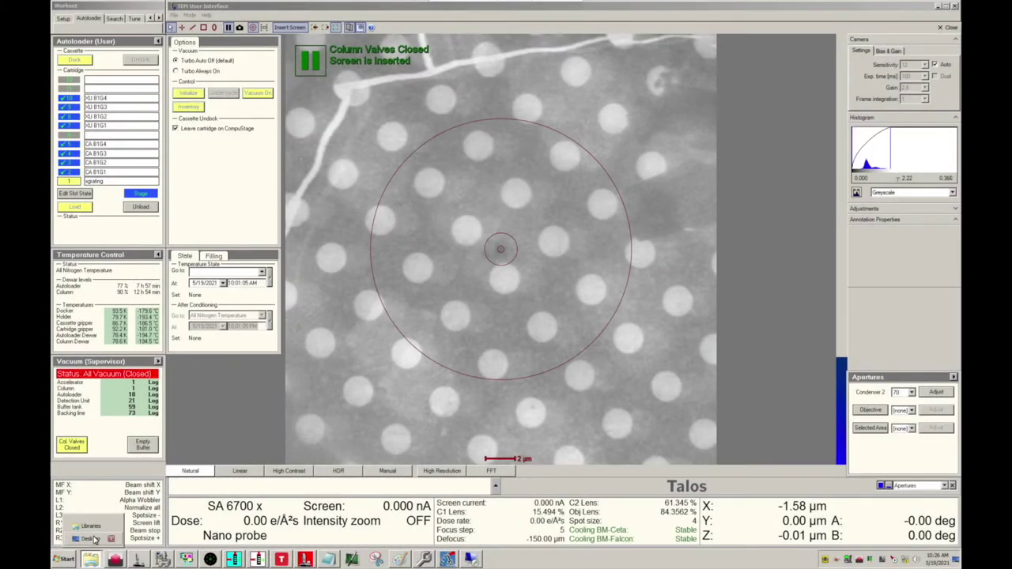
Launch the NCCAT Leginon_Client.bat file from the Desktop folder
click(91, 539)
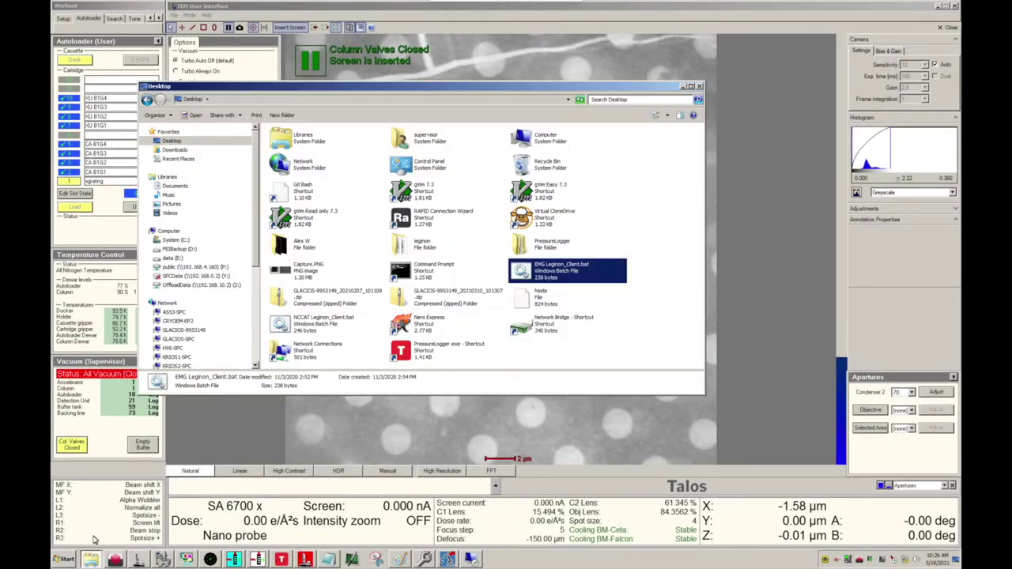
click(320, 328)
double_click(320, 327)
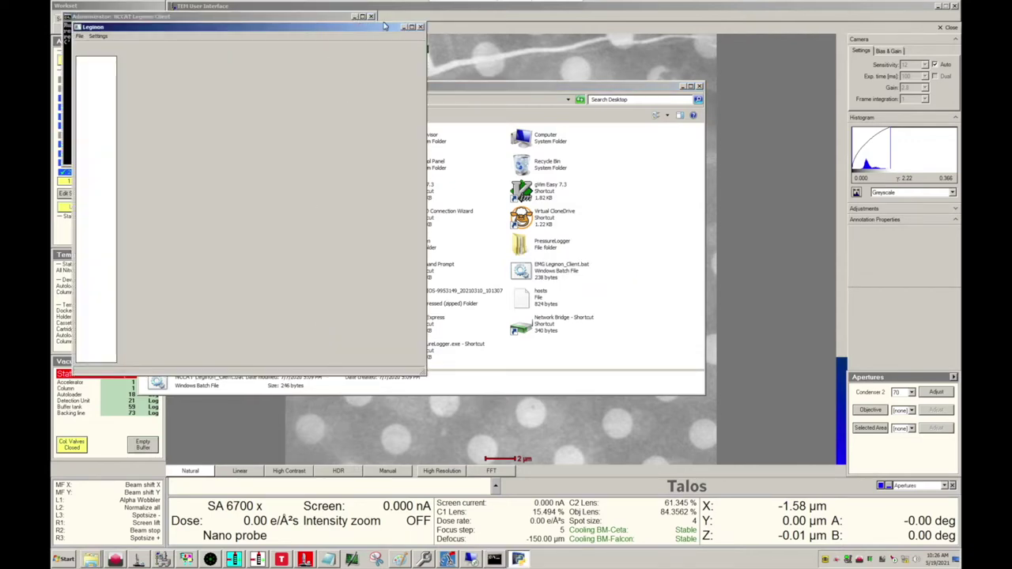
Minimise the Leginon client window, its console window and the Desktop folder window
click(404, 27)
click(354, 16)
click(684, 87)
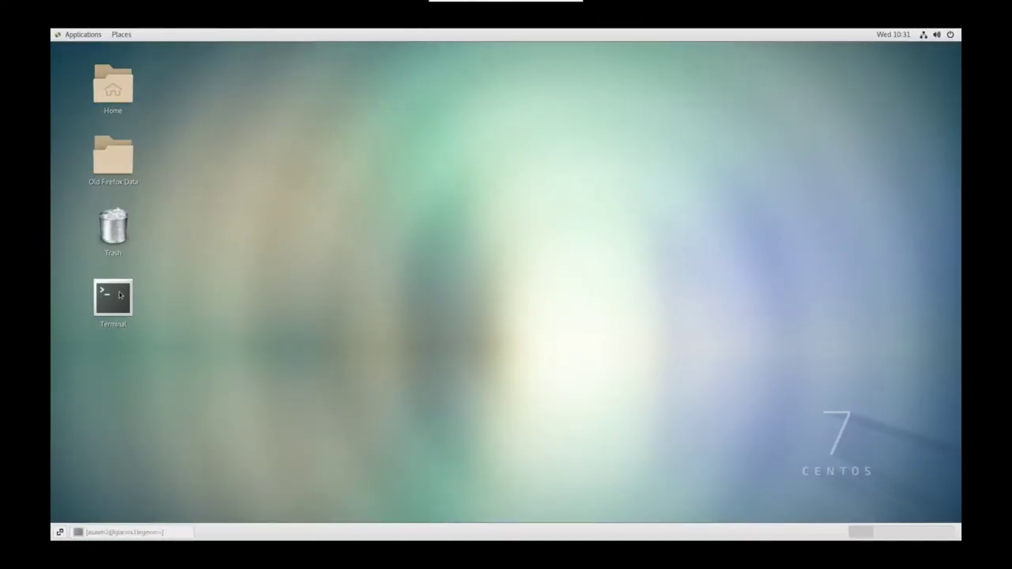
Open a terminal on the Linux desktop and start Leginon with nccatleginon
click(117, 297)
double_click(117, 297)
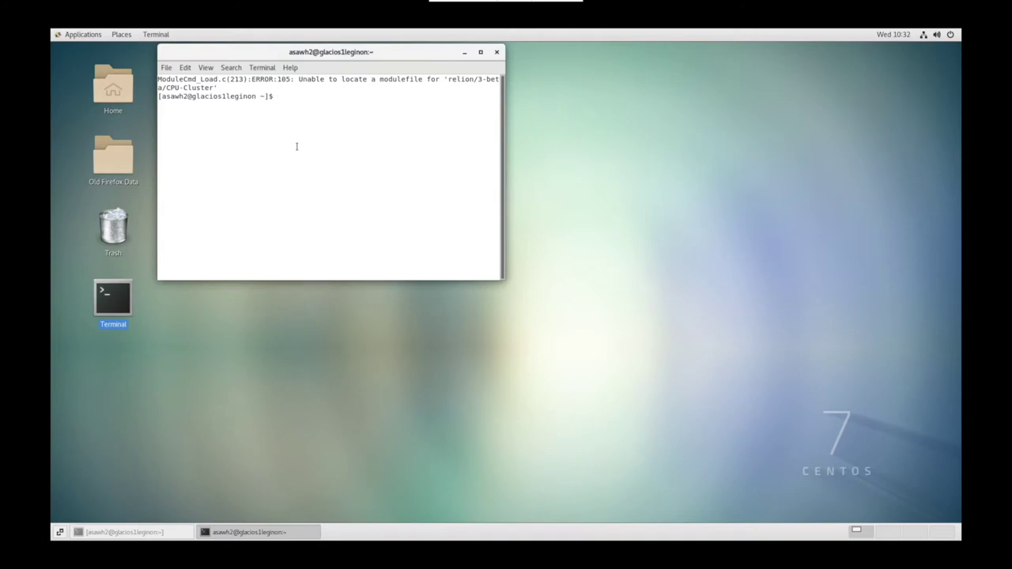
text(nccatleginon)
key(Return)
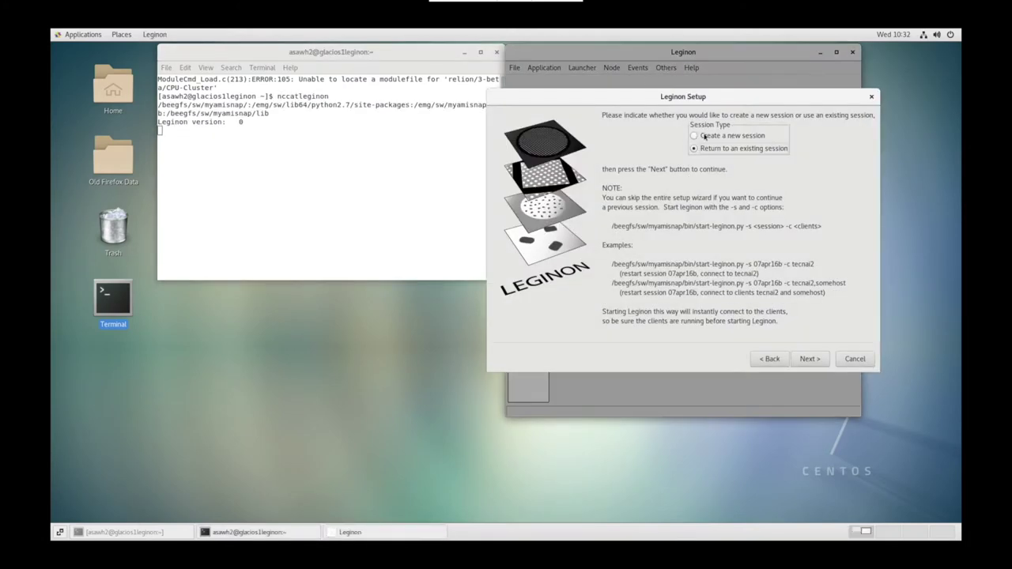
Create a new session in project SEMC - Glacios Testing, described as 'Glacios - Test Session'
click(704, 137)
click(811, 359)
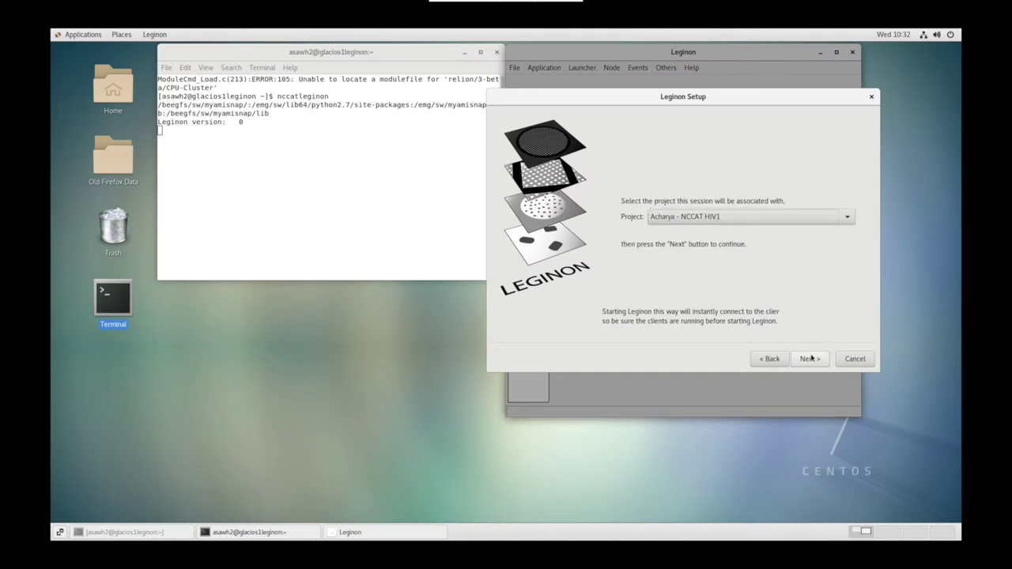
click(783, 216)
scroll(712, 205, down, 5)
click(711, 199)
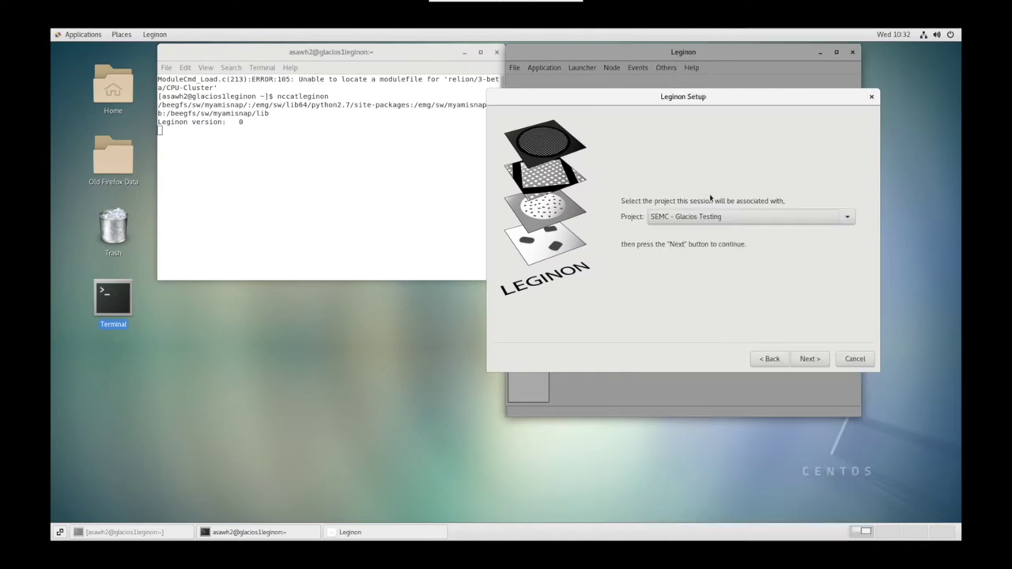
click(809, 358)
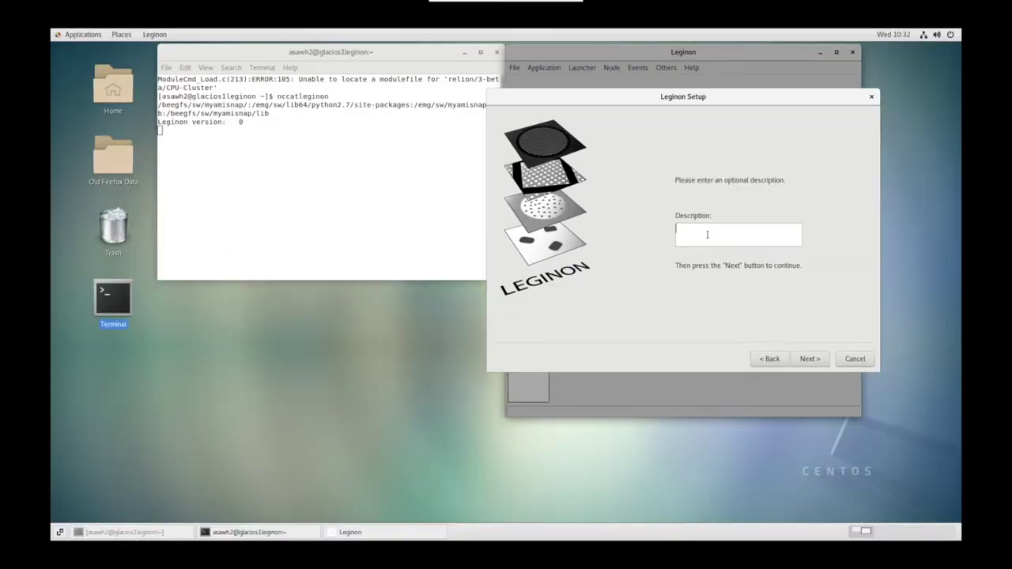
text(Glacios - Test Session)
Correct the image directory path to /beegfs/leginon and advance to the session summary
click(809, 359)
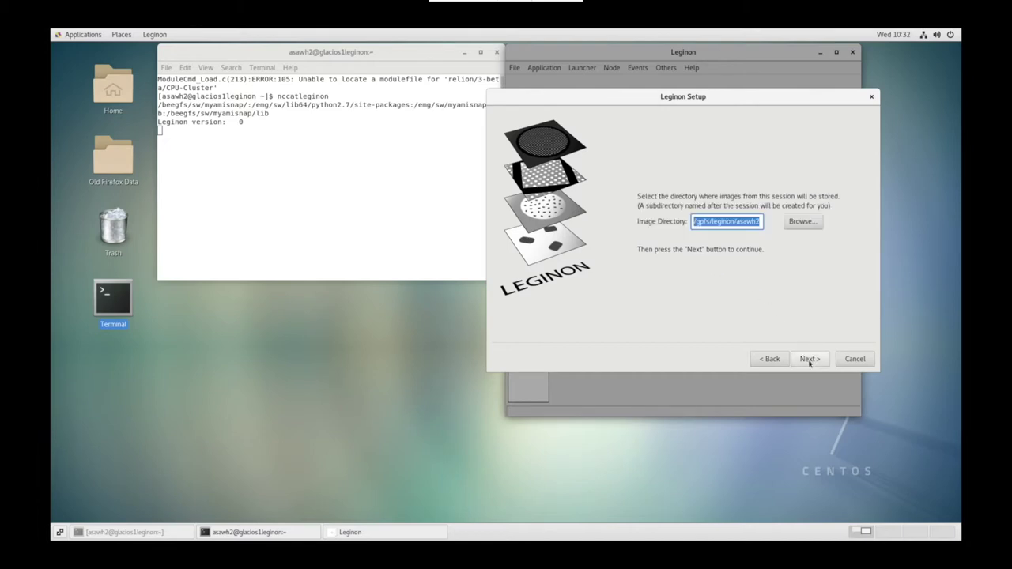
key(Home)
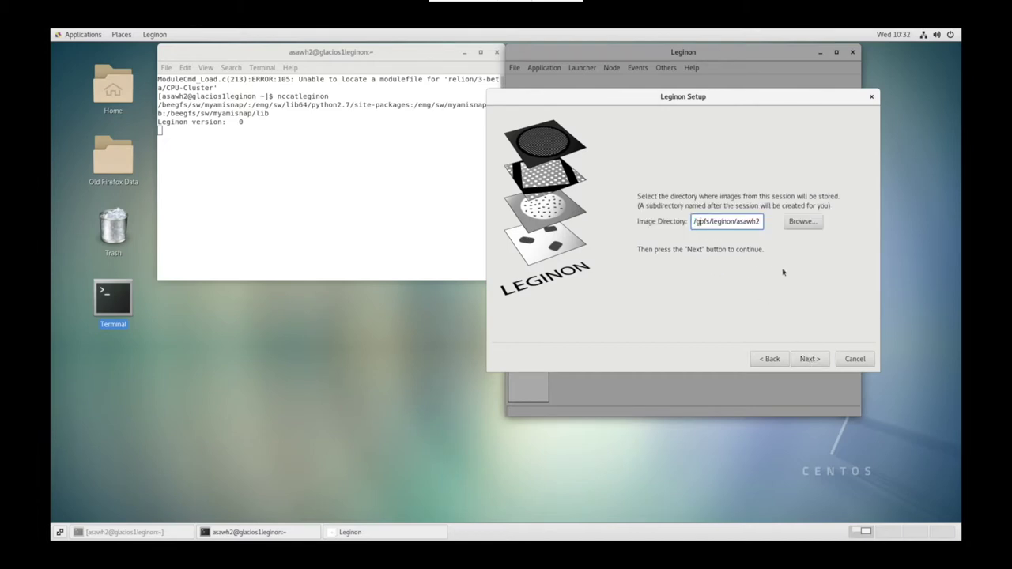
key(Delete)
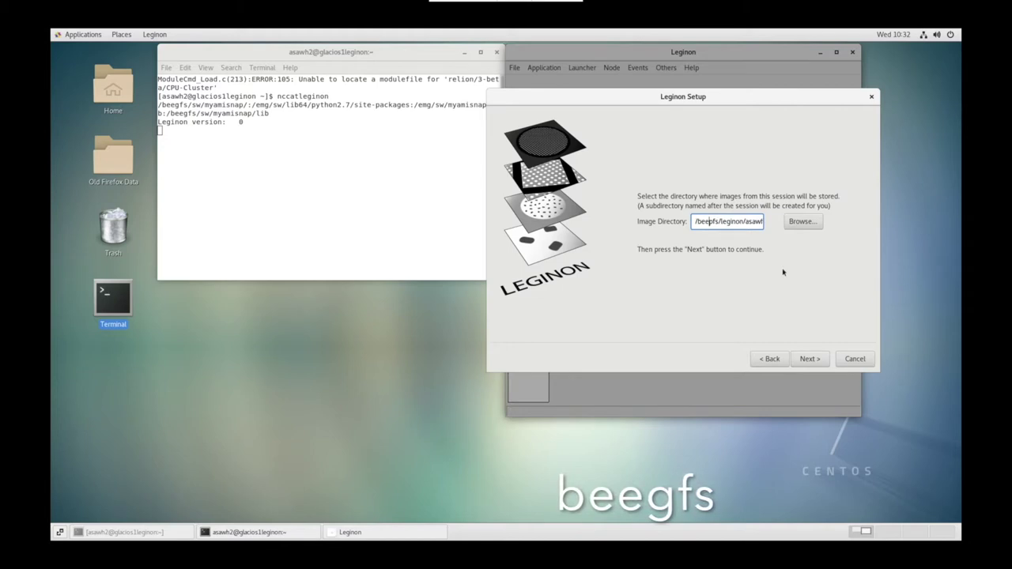
text(beegfs/leg)
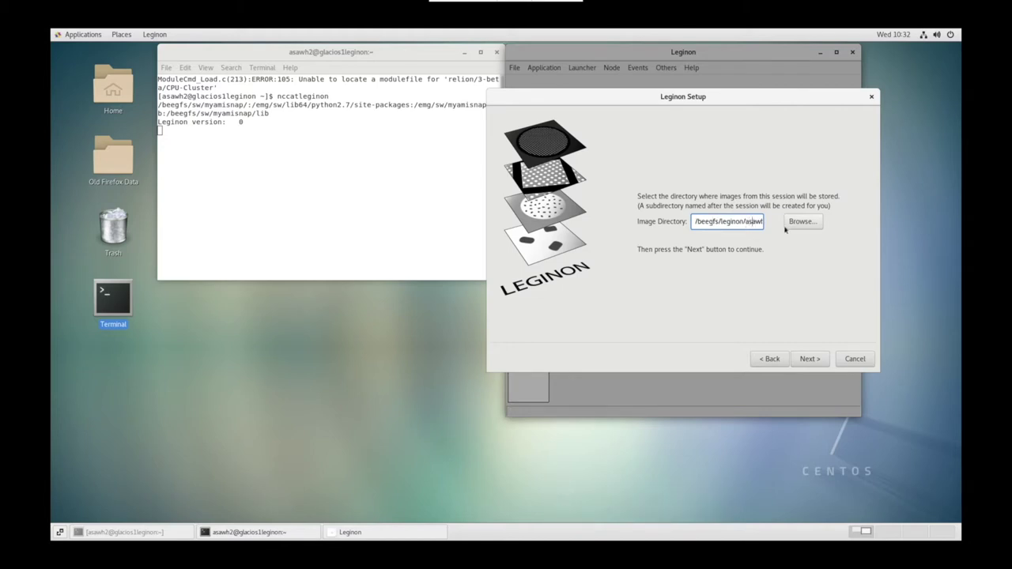
key(End)
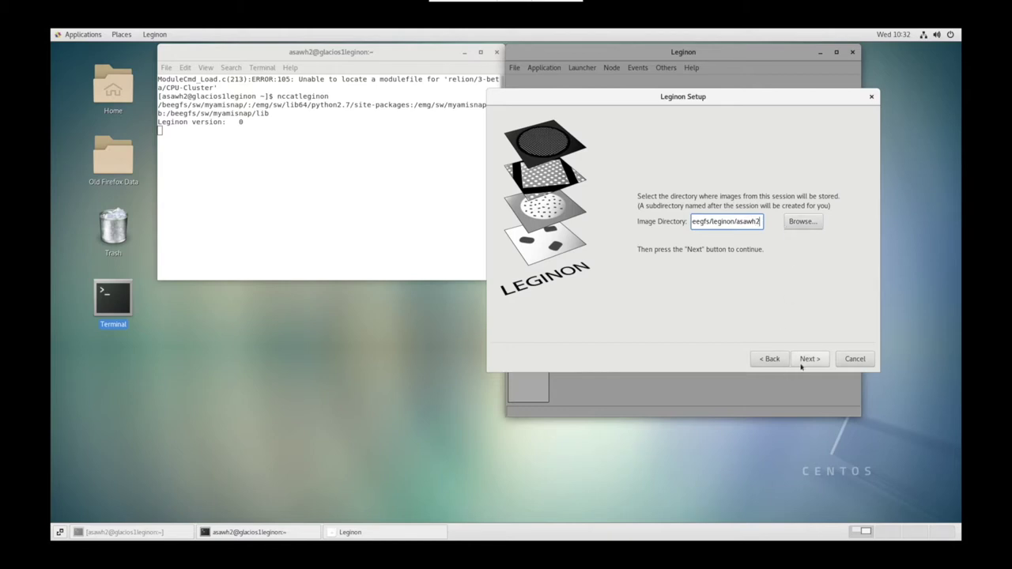
click(801, 362)
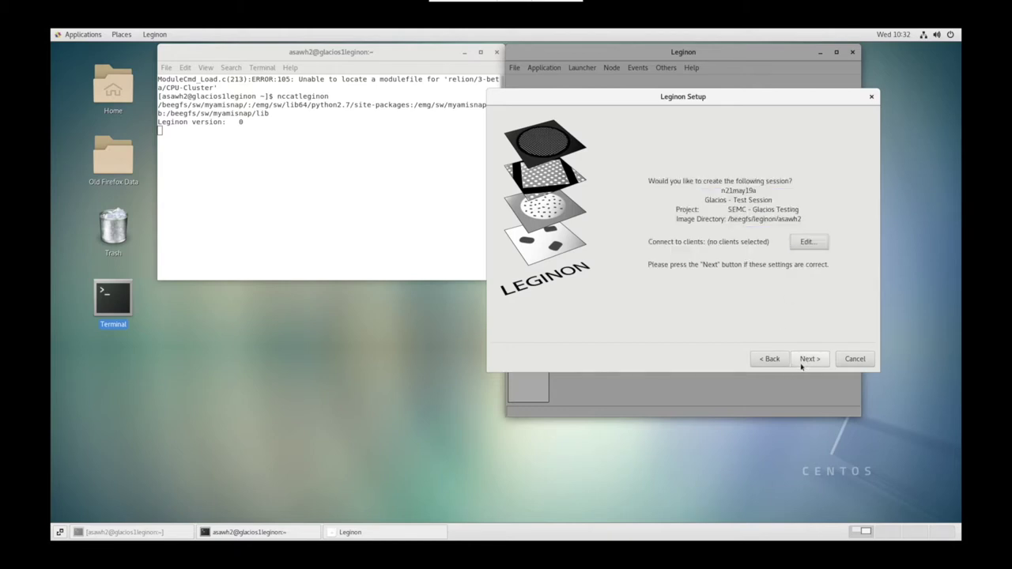
Add glacios-9953149 to the session's clients and finish the remaining setup pages
click(803, 244)
click(717, 211)
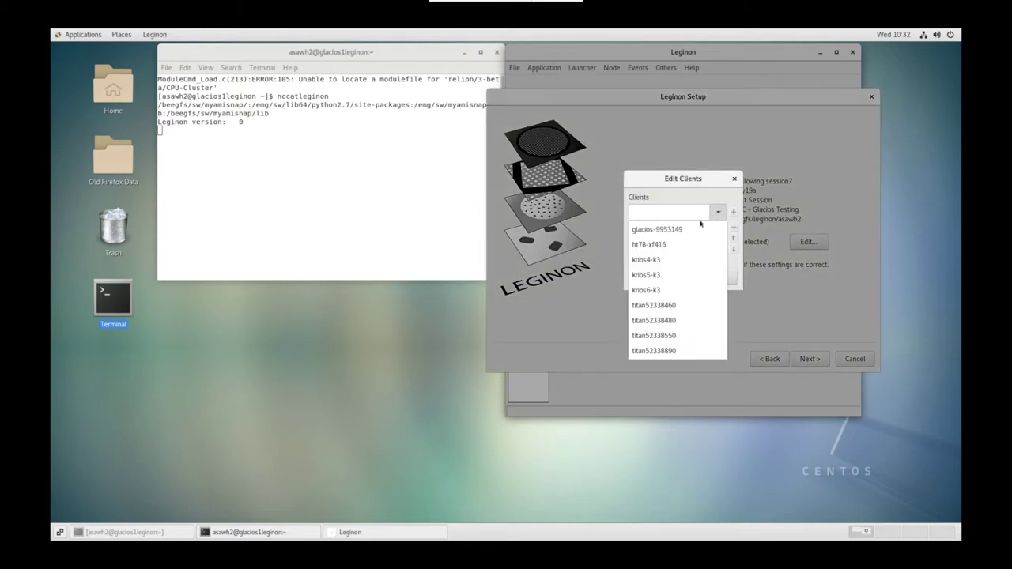
click(682, 231)
click(733, 212)
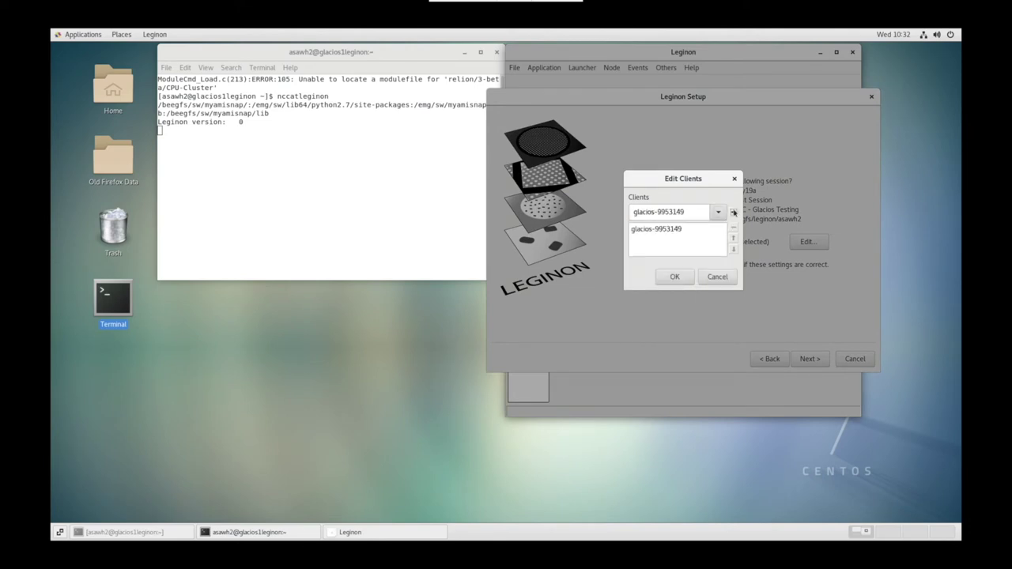
click(673, 276)
click(812, 360)
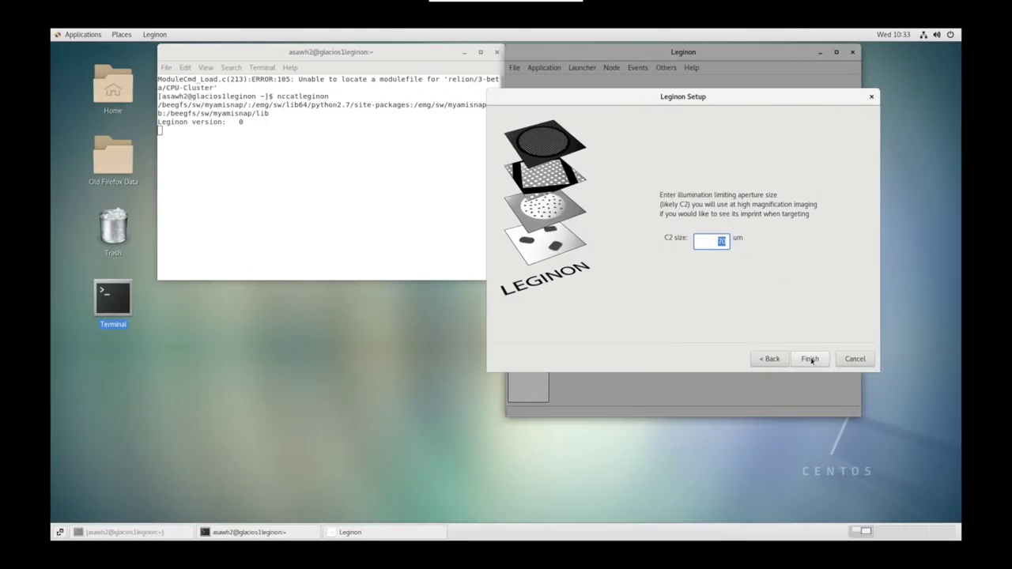
click(810, 359)
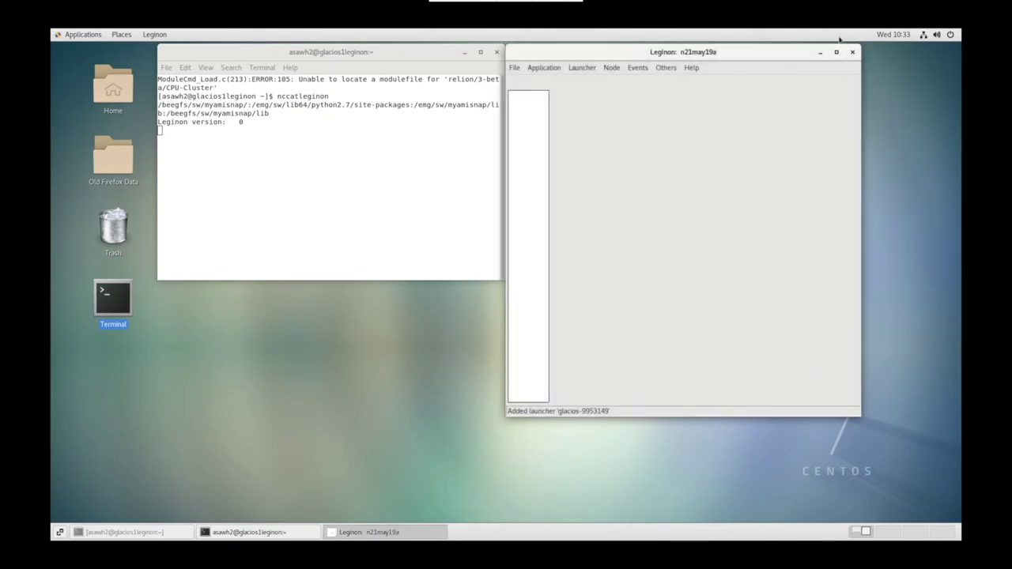
Run Glacios MSI-T nano with main host glacios1leginon and scope glacios-9953149, then view Presets_Manager
click(836, 52)
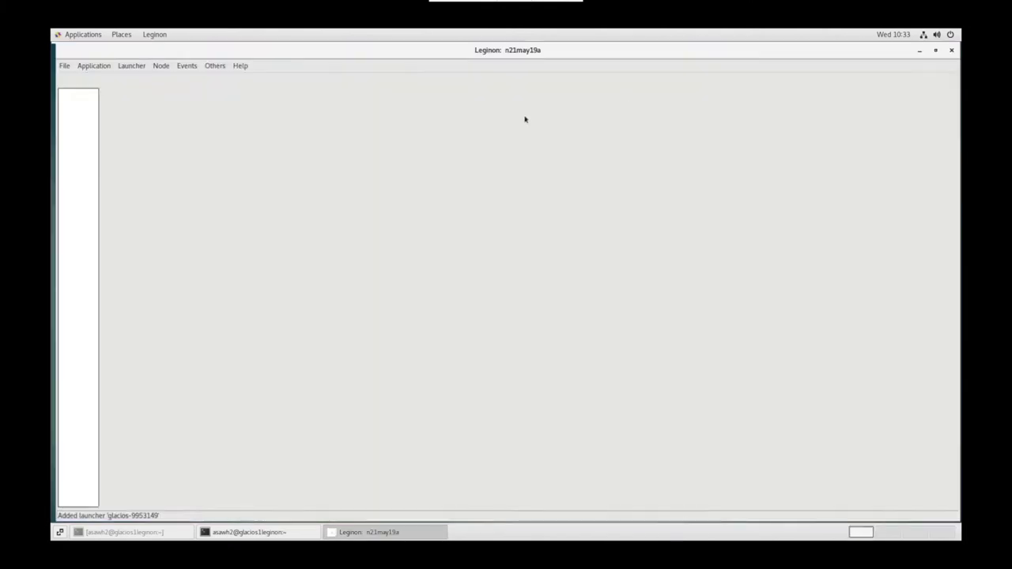
click(91, 67)
click(88, 79)
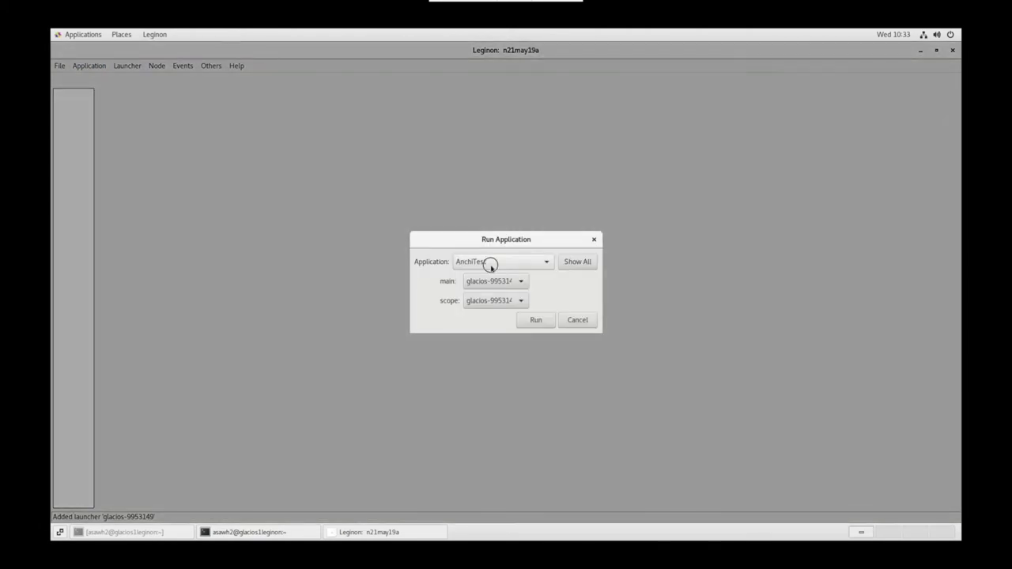
click(491, 262)
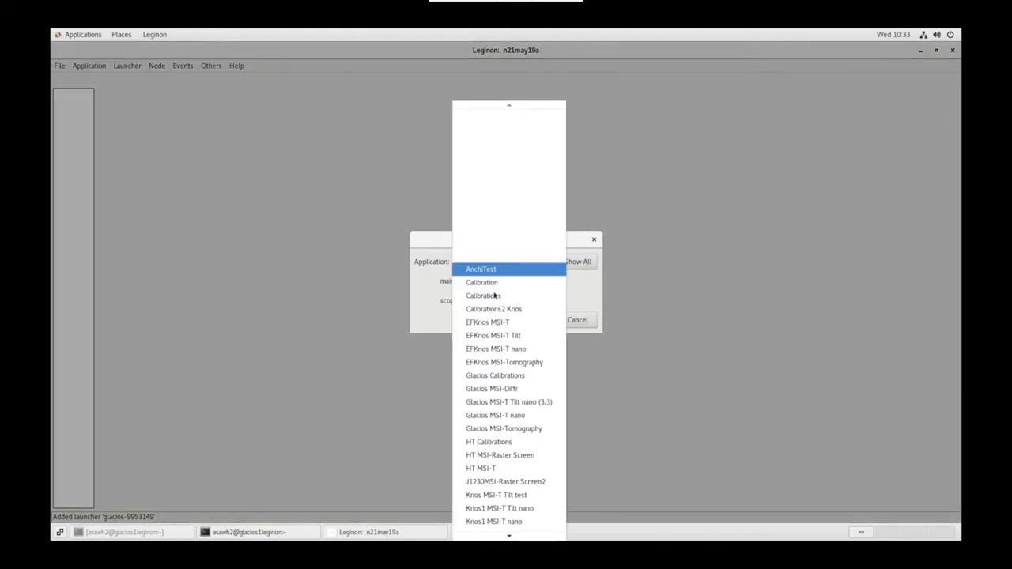
click(493, 419)
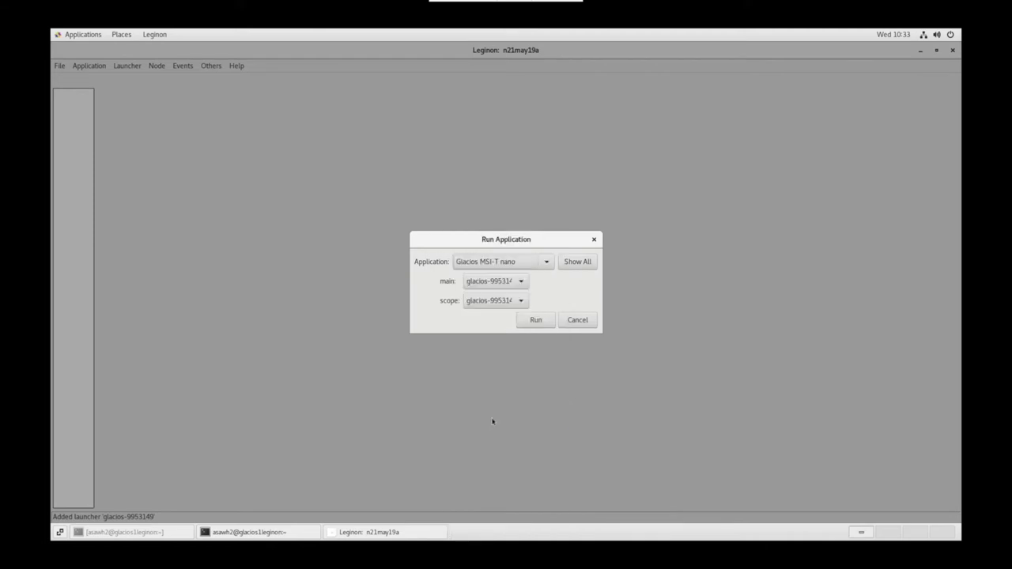
click(506, 290)
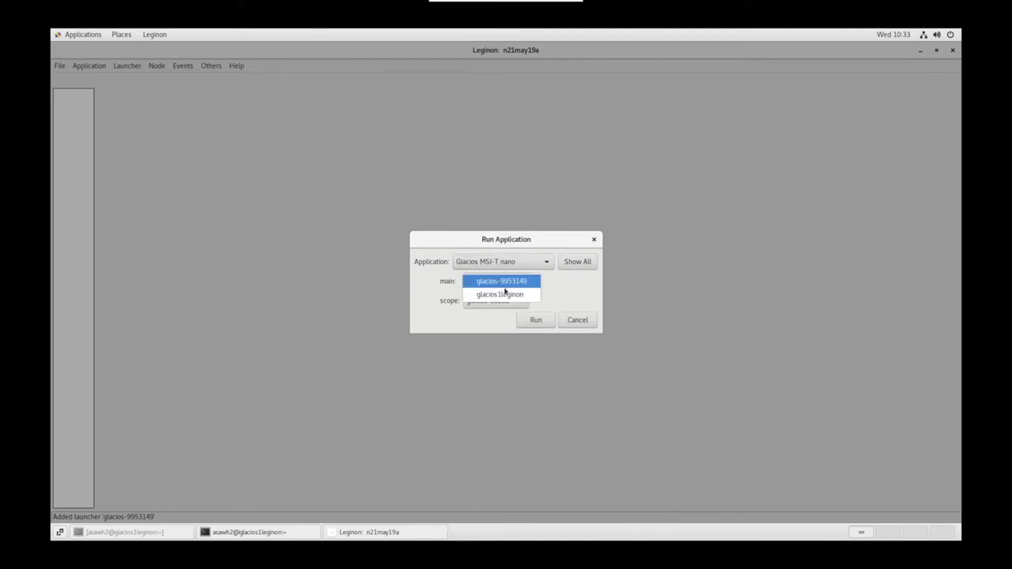
click(503, 294)
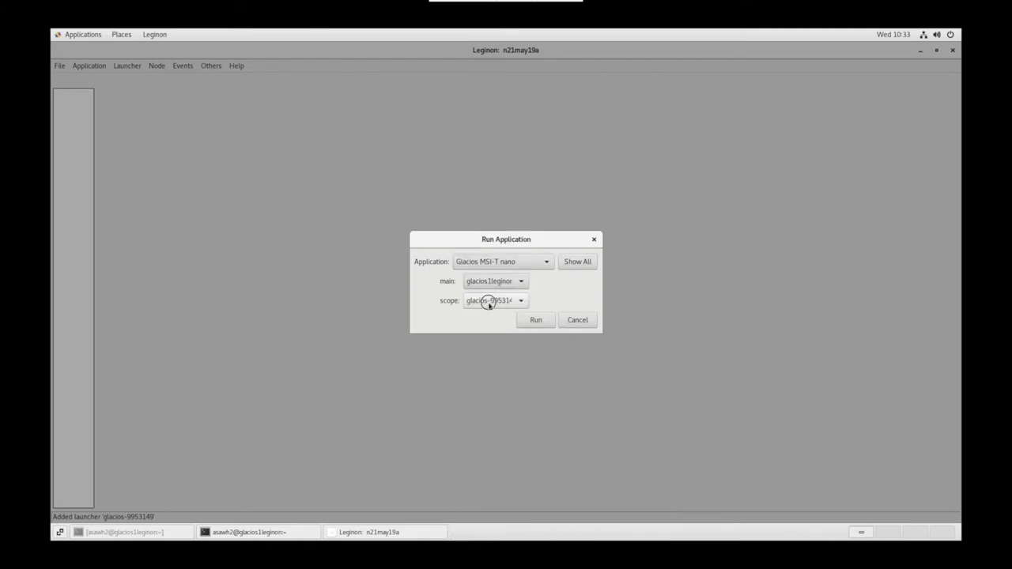
click(488, 301)
click(489, 303)
click(542, 319)
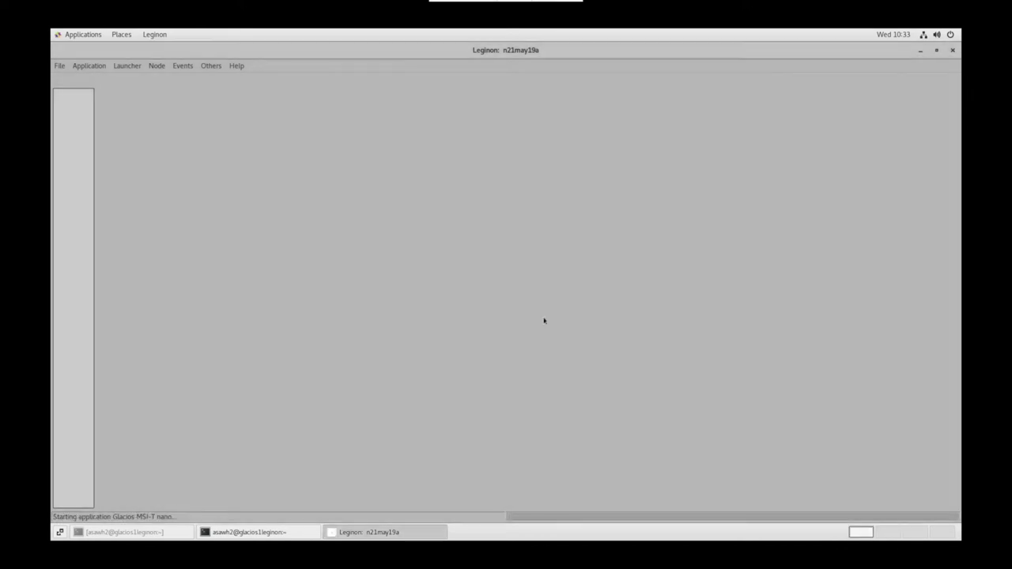
click(95, 96)
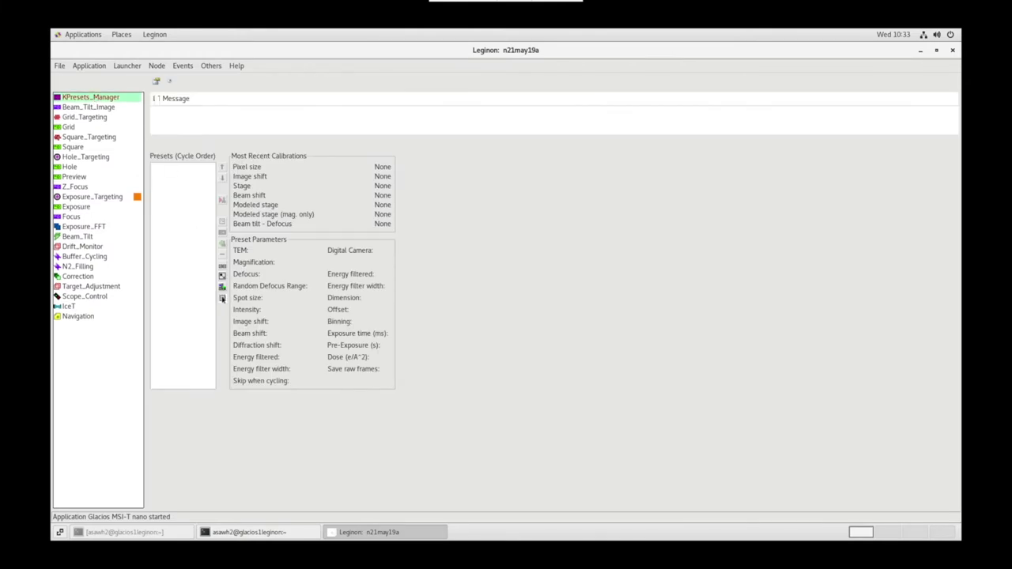
In Import Presets, pick the Glacios with Falcon3 camera and select session n21may07a
click(222, 298)
click(419, 192)
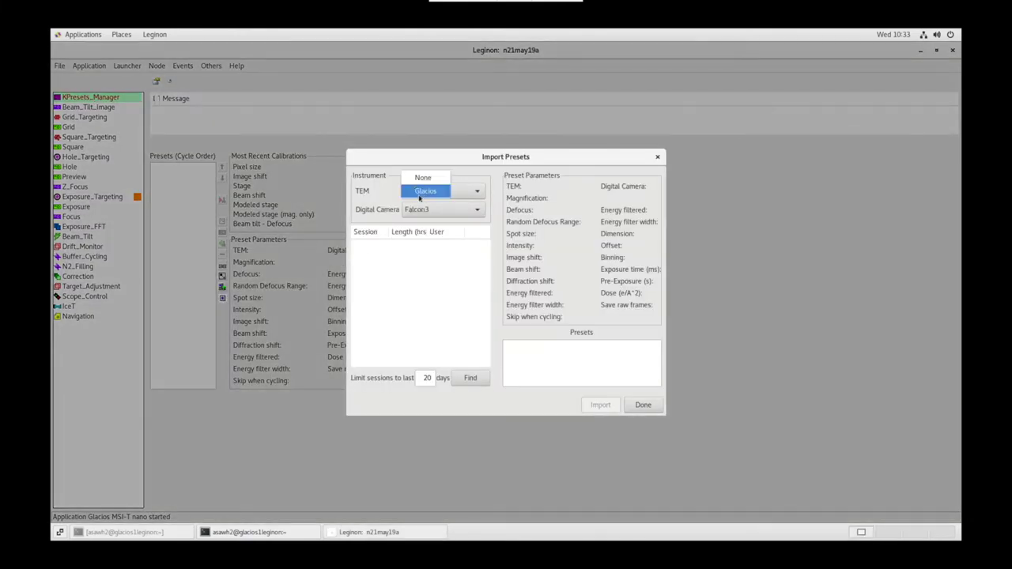
click(420, 192)
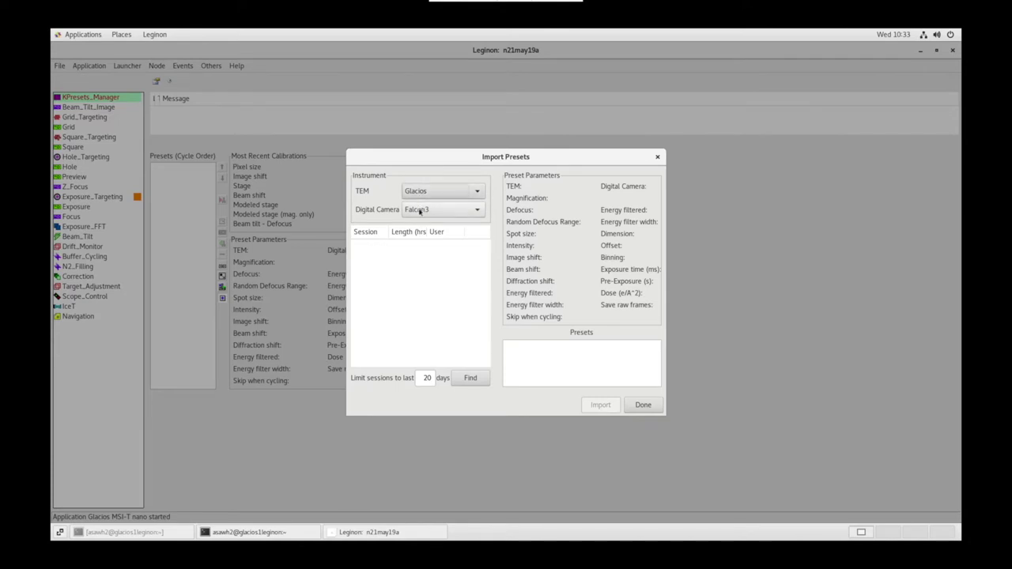
click(420, 211)
click(420, 210)
click(468, 378)
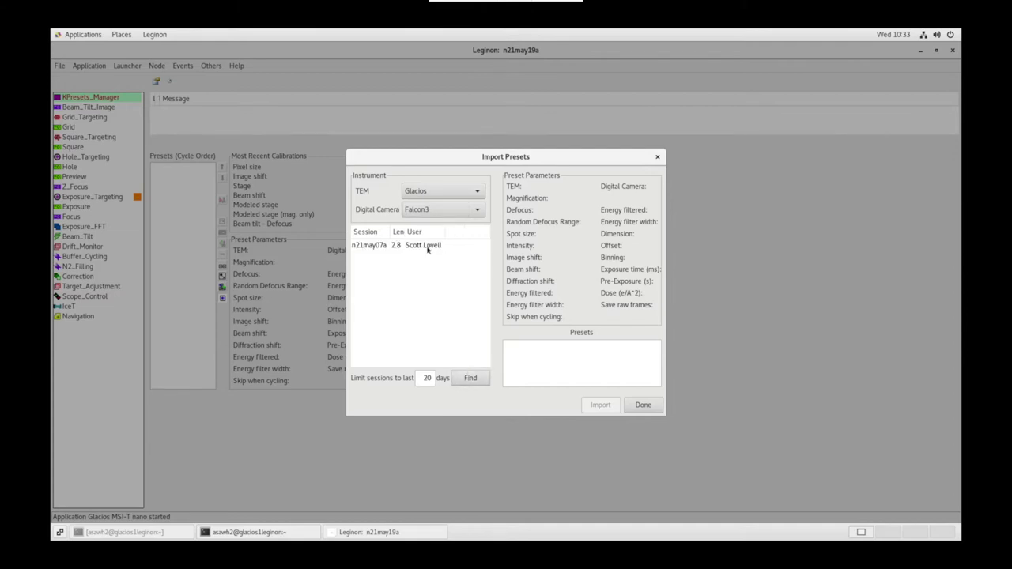
click(427, 246)
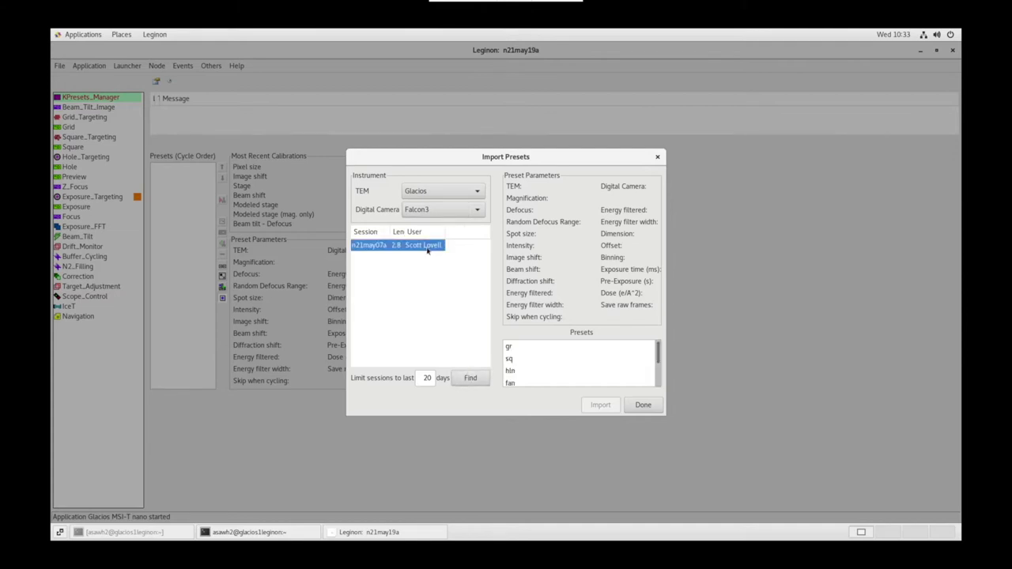
Review the gr through enn presets, then import all seven into this session
click(515, 360)
click(457, 348)
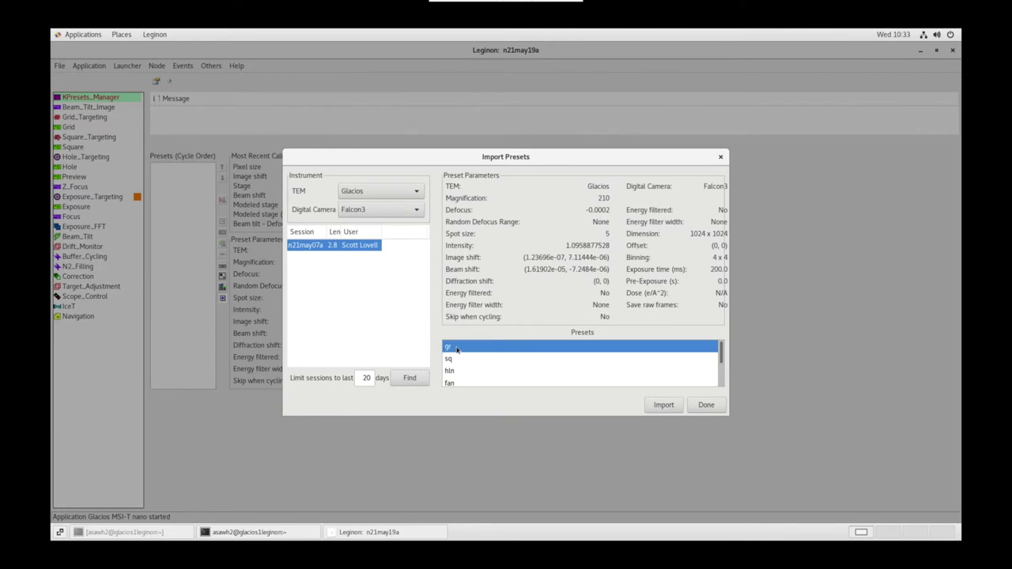
click(457, 360)
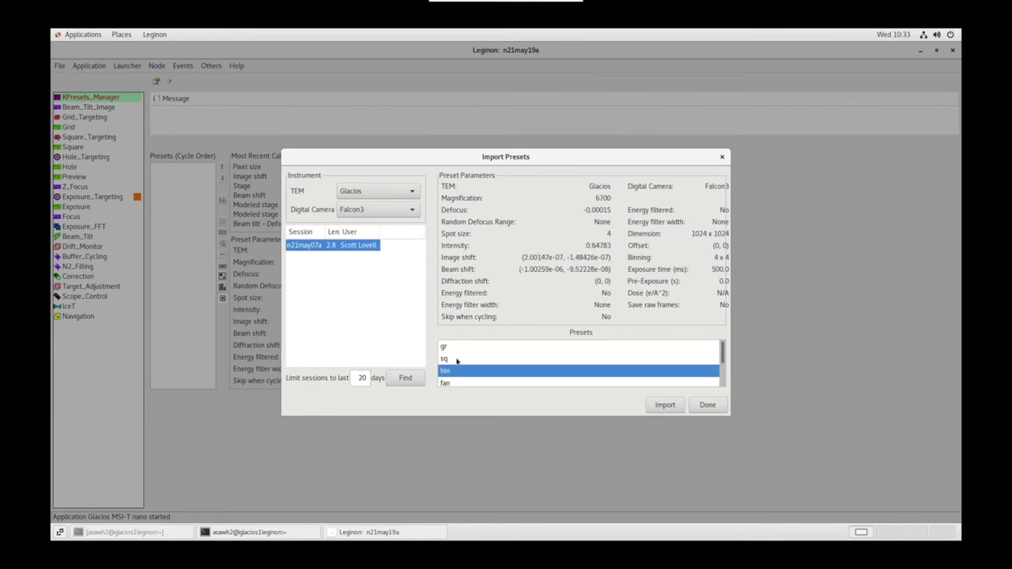
key(Down)
key(Down)
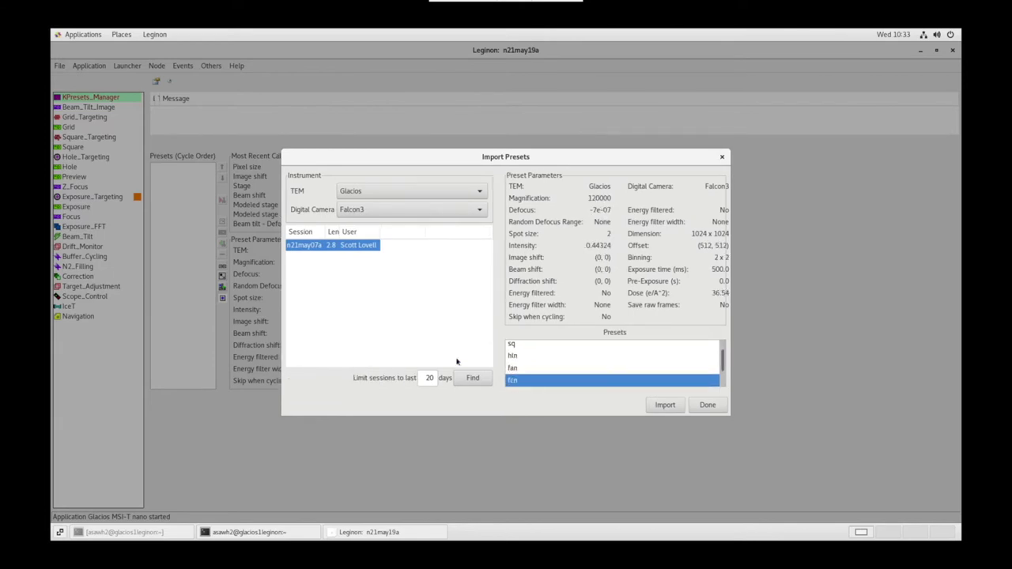
key(Down)
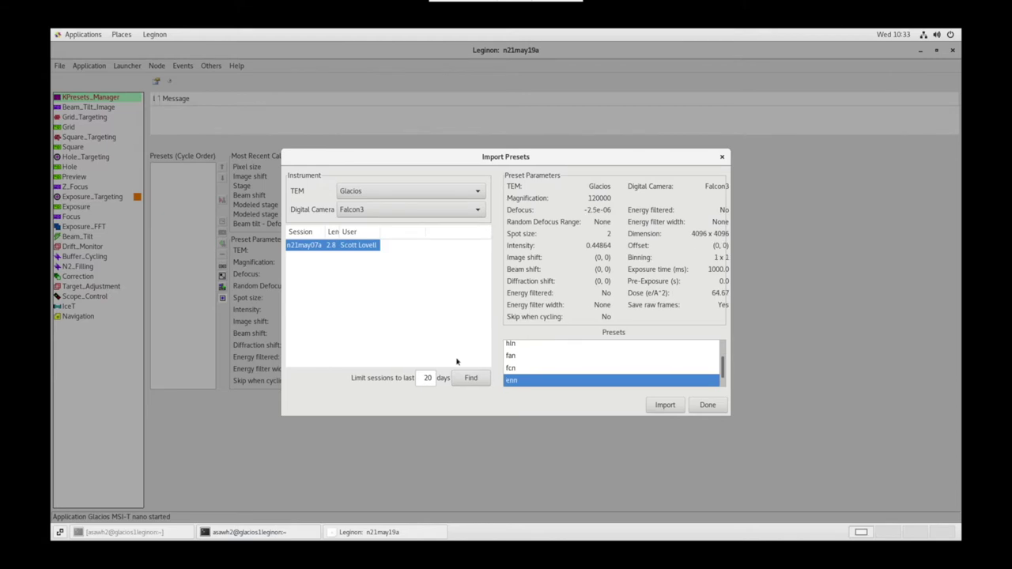
key(Down)
key(ctrl+shift+a)
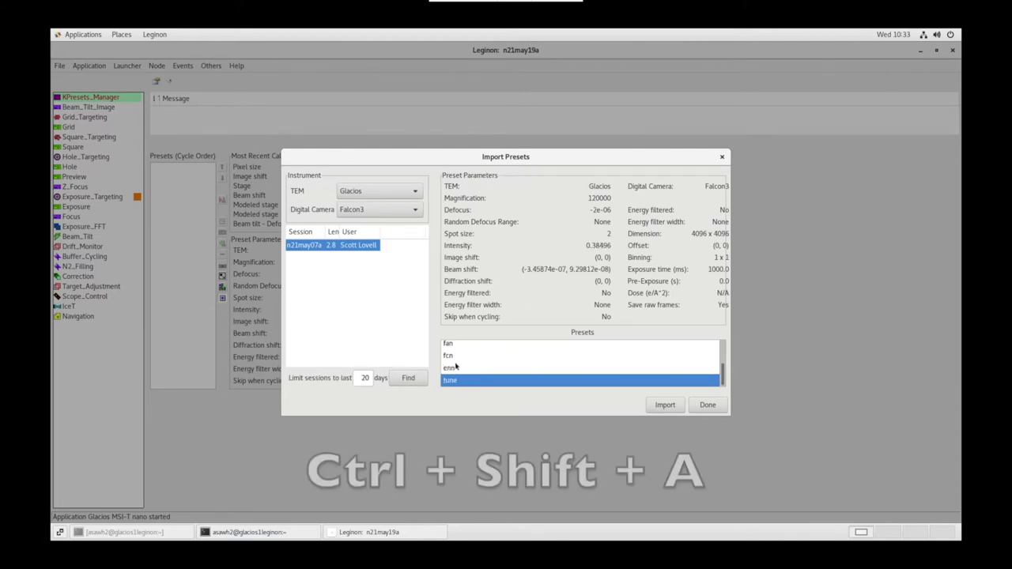
click(664, 406)
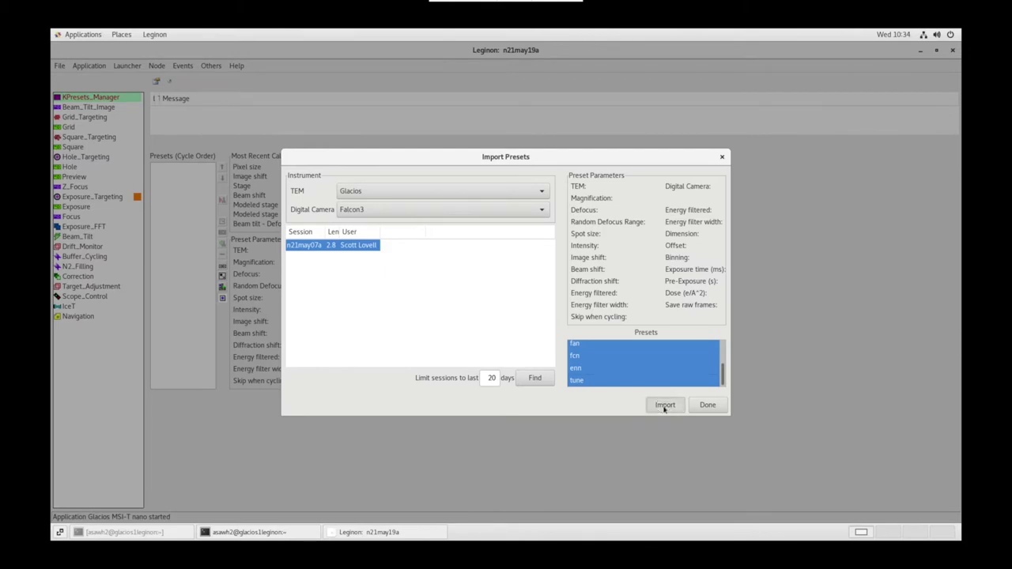
click(707, 406)
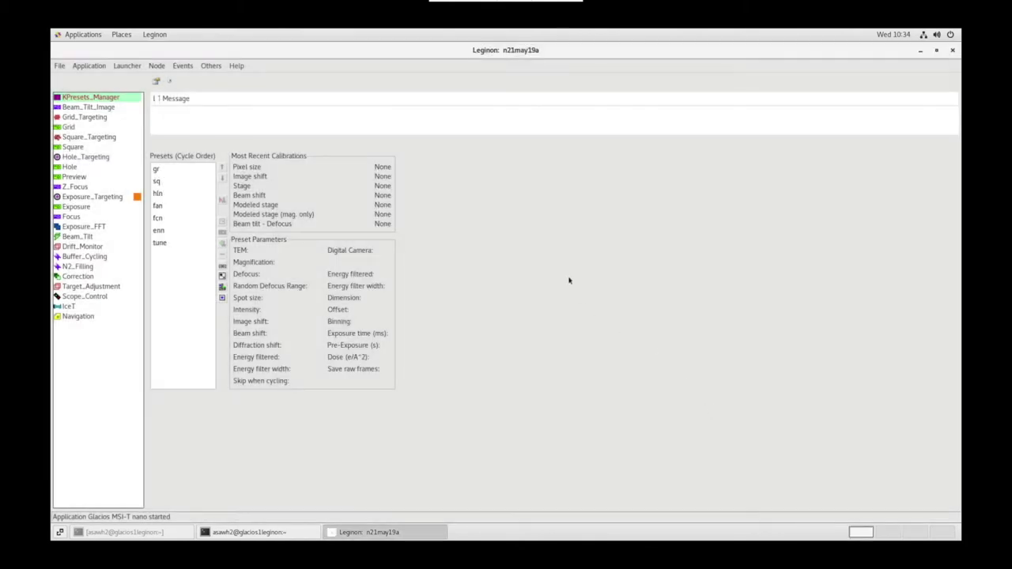
Send gr to the scope, set the Navigation preset to gr, and switch to the microscope computer
click(164, 169)
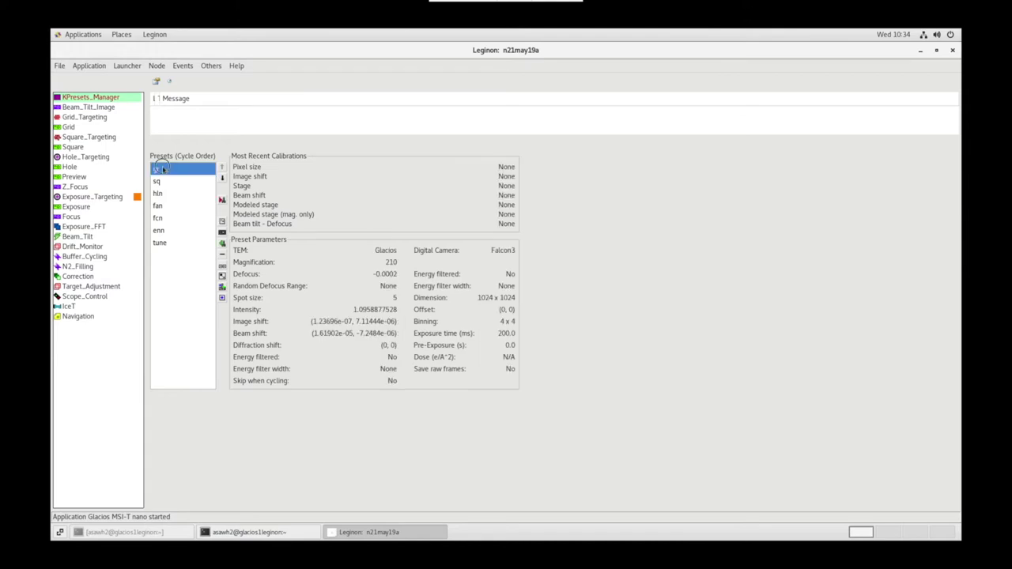
click(222, 200)
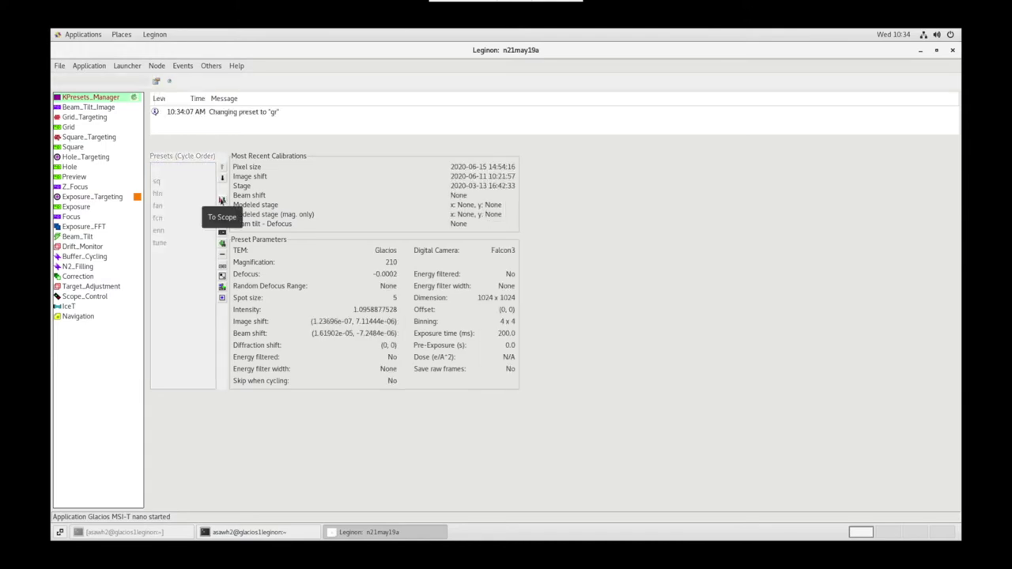
click(77, 317)
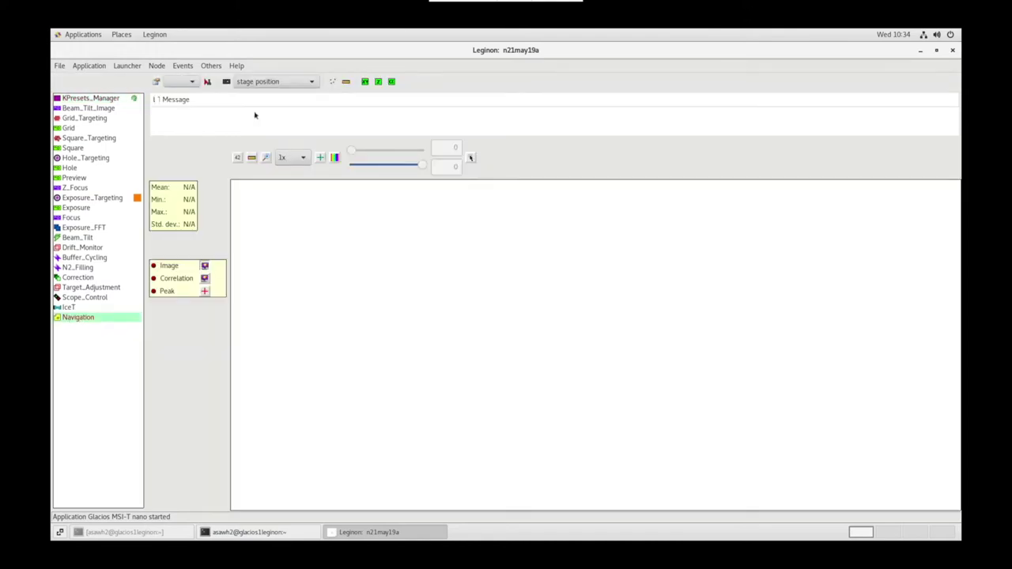
click(188, 82)
click(181, 83)
key(ctrl+Right)
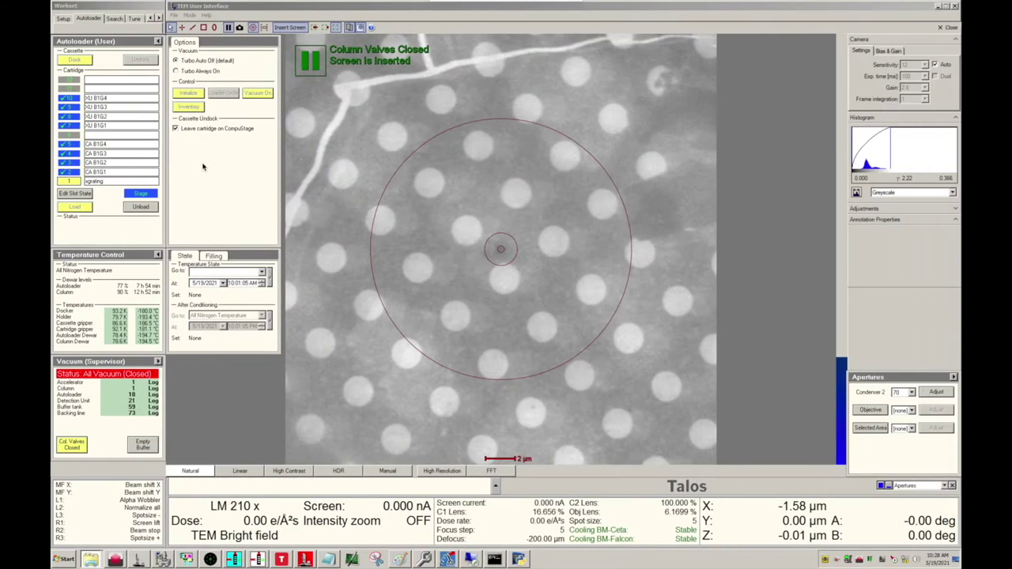
Retract the viewing screen and open the column valves
click(289, 27)
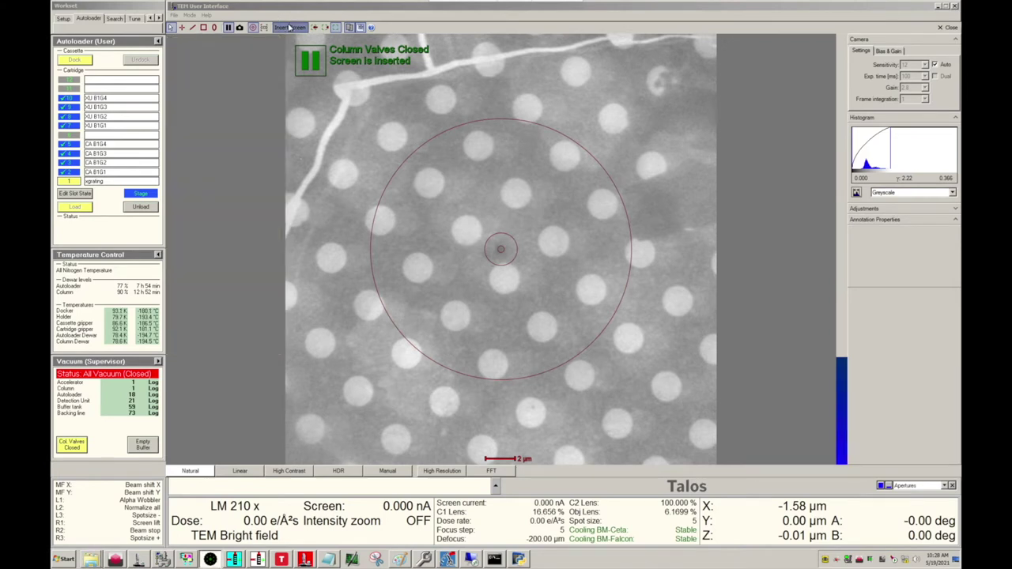
click(290, 27)
click(71, 445)
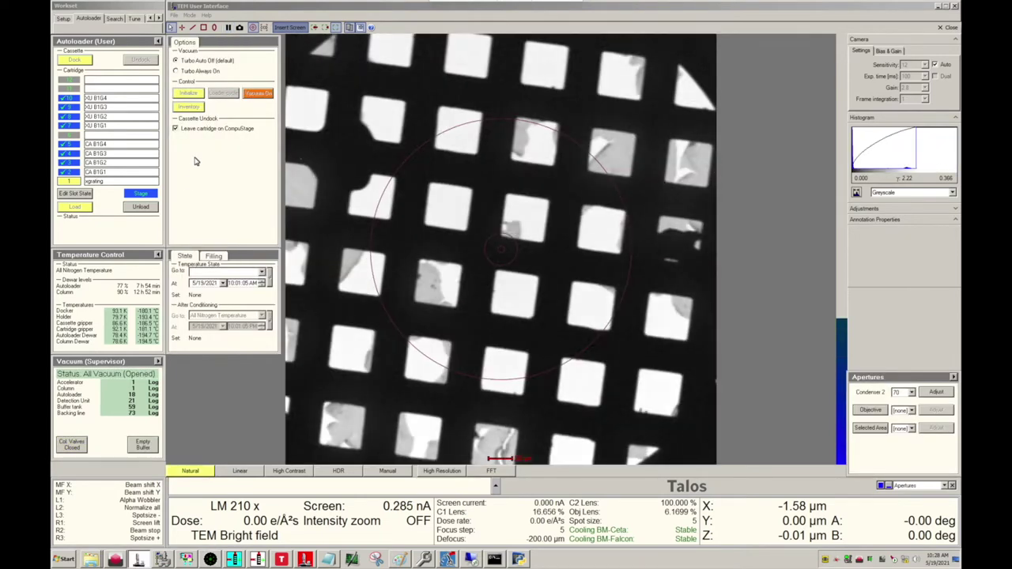
Go to stored position 1, update it to the current location and rename it 'Carbon'
click(115, 19)
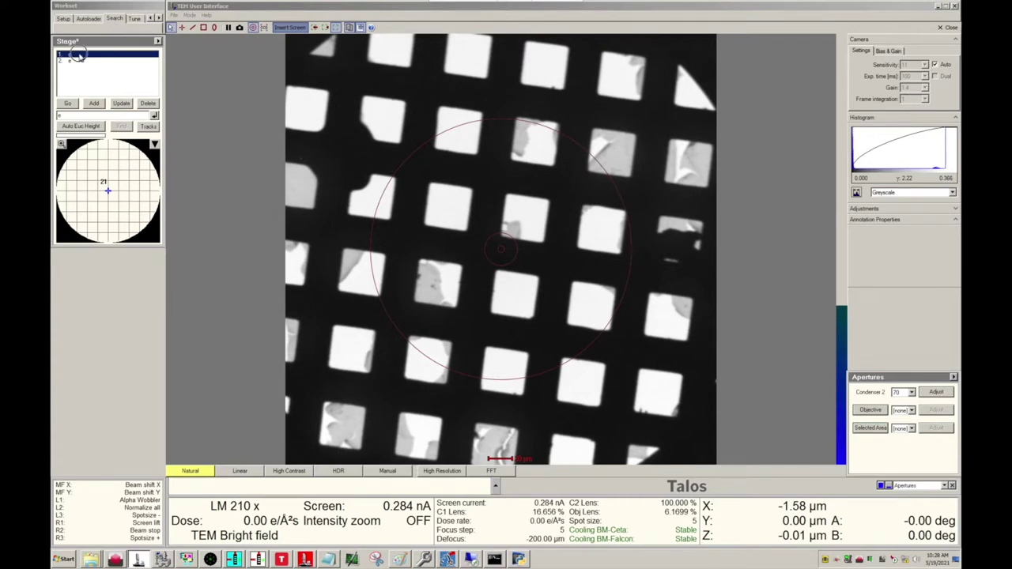
click(68, 103)
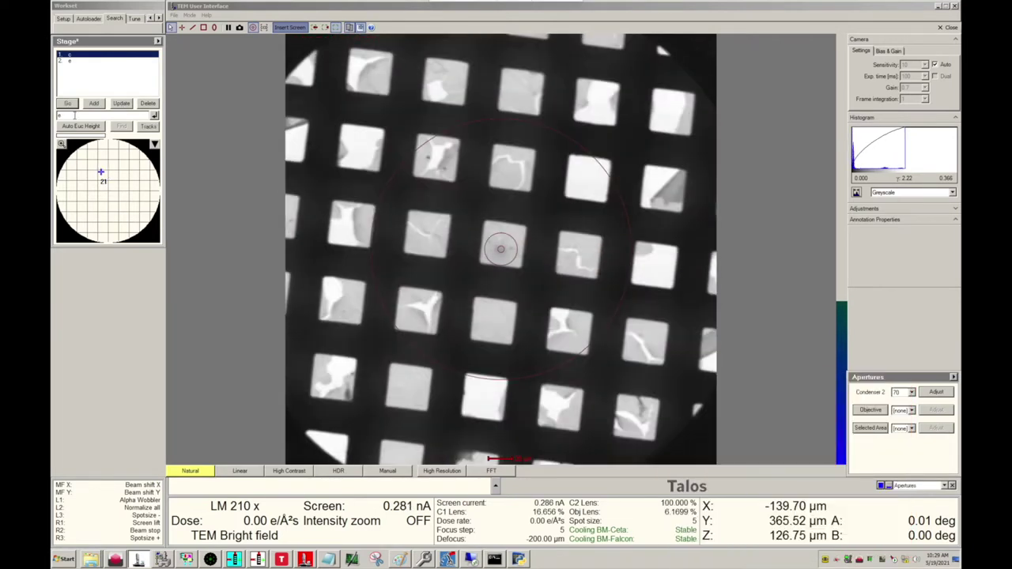
click(122, 105)
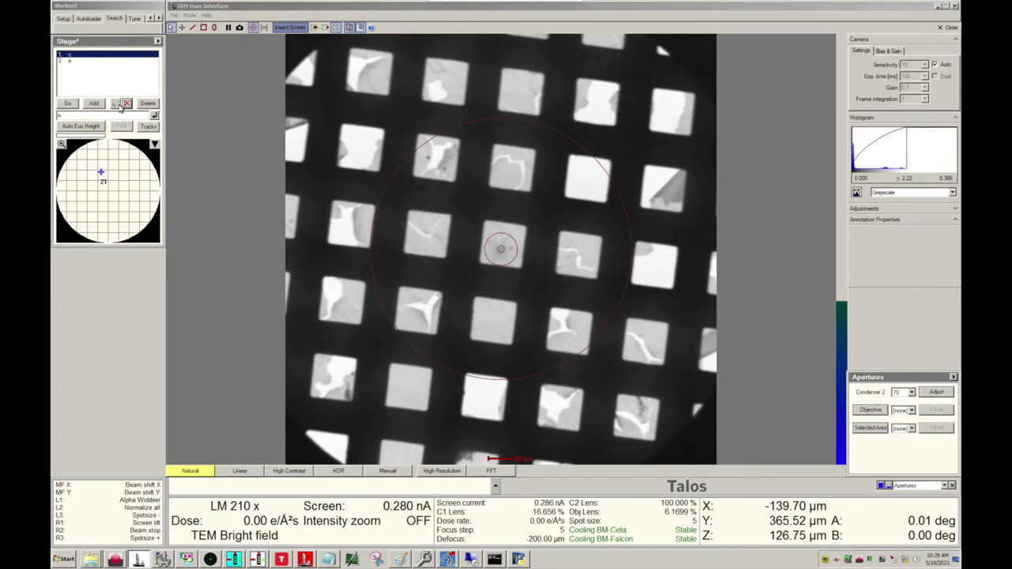
click(75, 116)
text(Carbon)
click(116, 104)
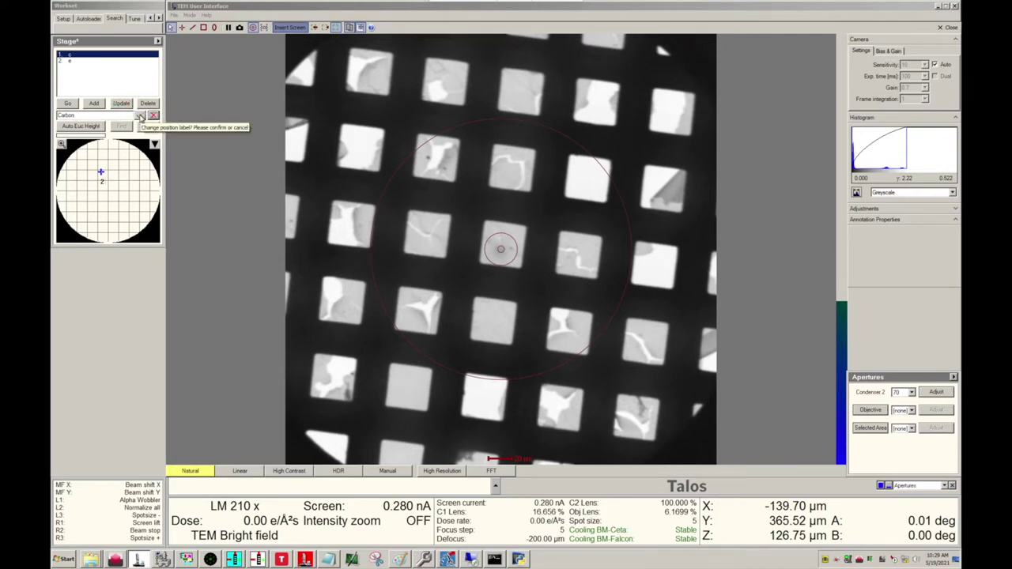
click(140, 116)
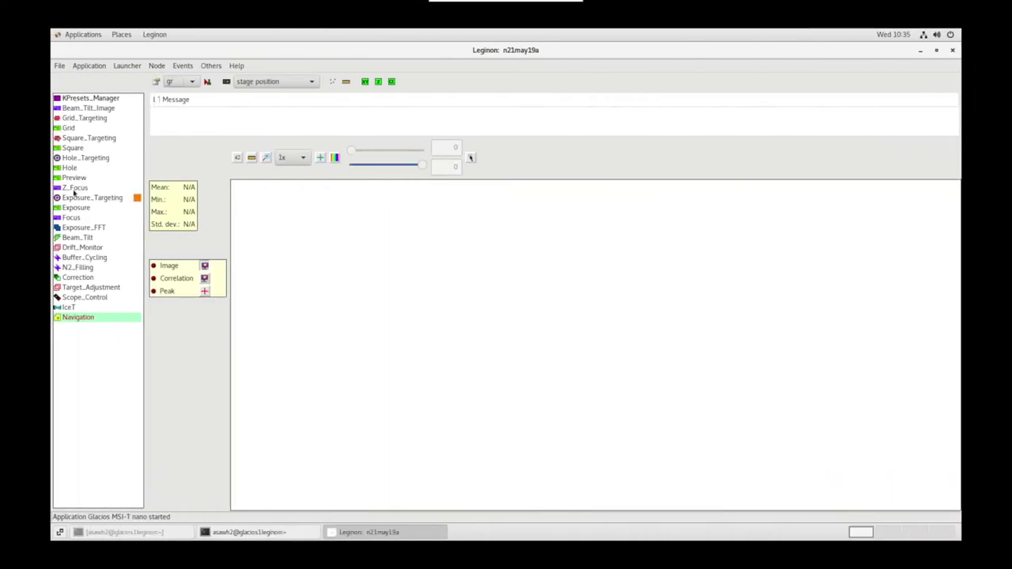
Run a simulated target in Z_Focus and review its settings, selecting sq in the preset order
click(74, 189)
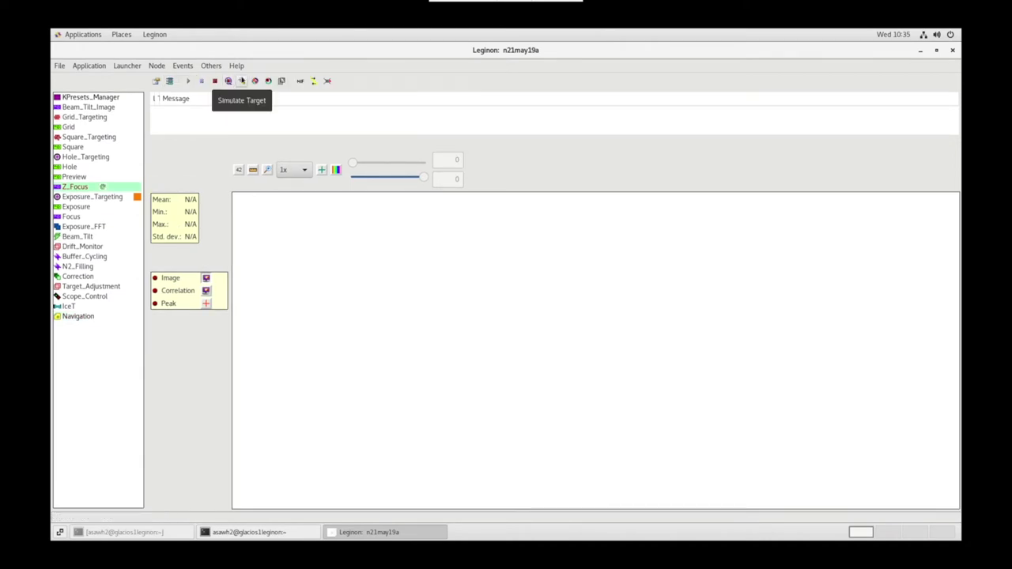
click(242, 82)
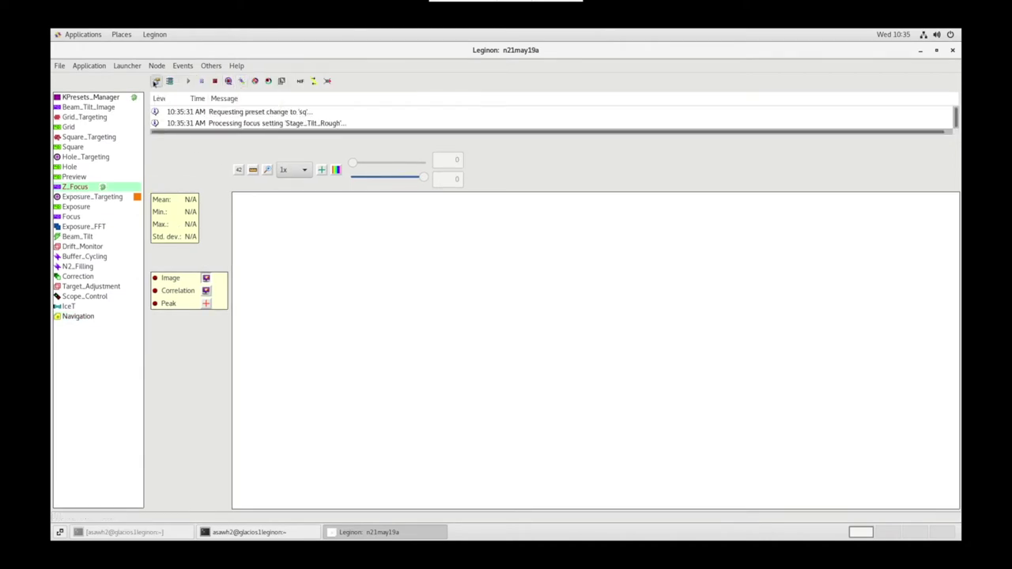
click(156, 81)
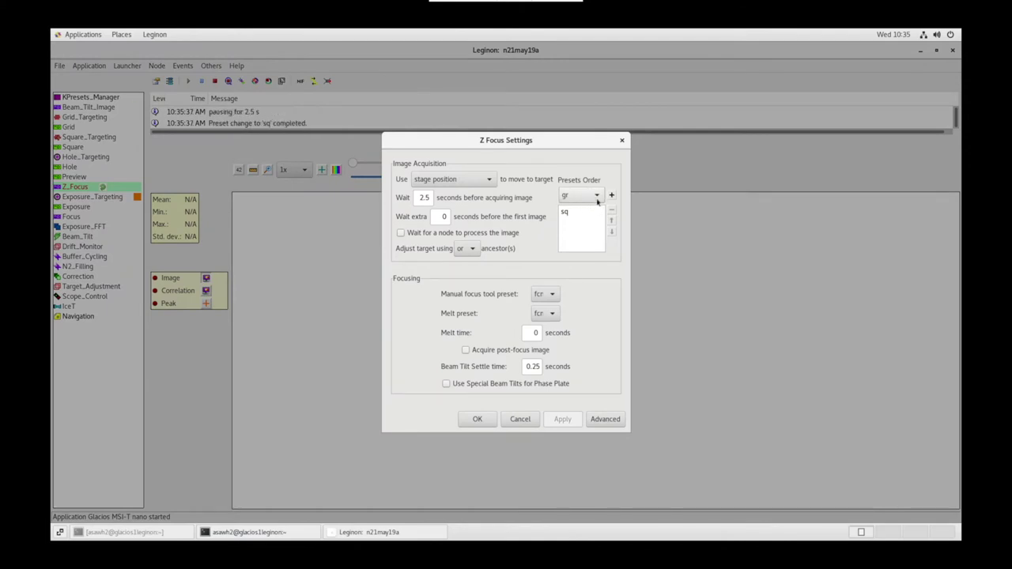
click(586, 212)
click(546, 293)
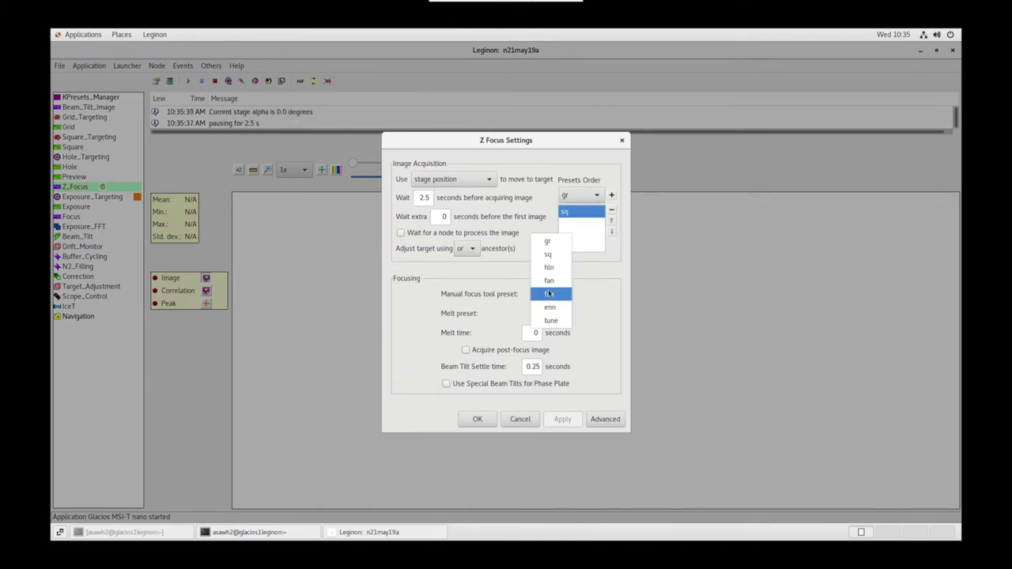
click(549, 293)
click(479, 418)
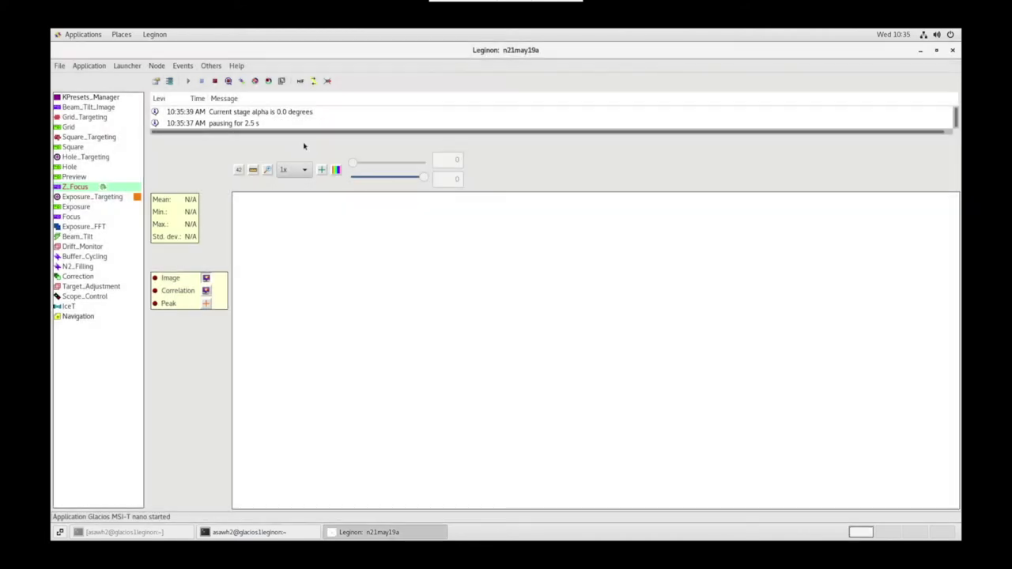
Review the focus sequence, keeping hln for Stage_Tilt_Fine and fcn for Manual_after, then show the focus image
click(169, 83)
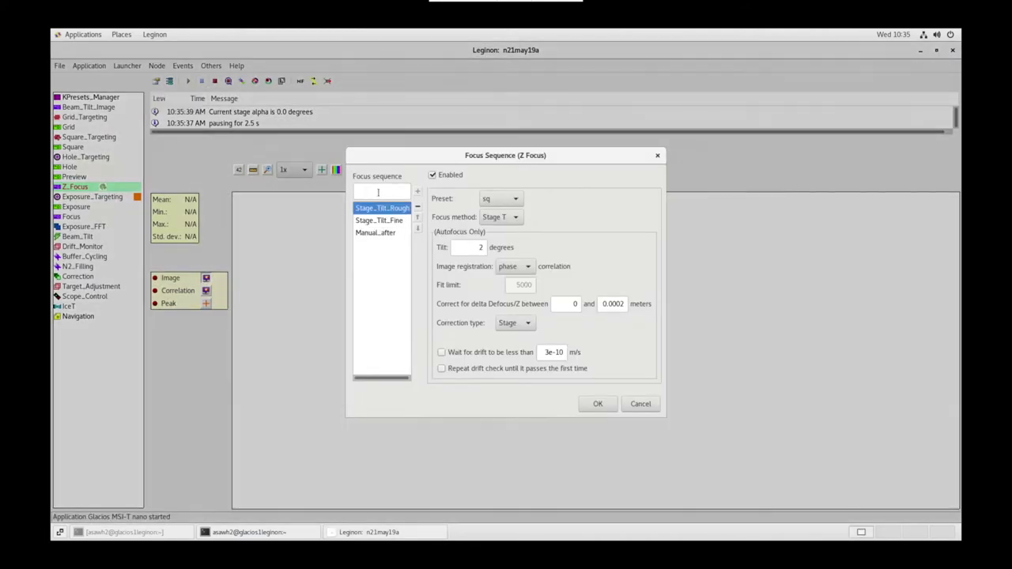
click(510, 198)
click(535, 207)
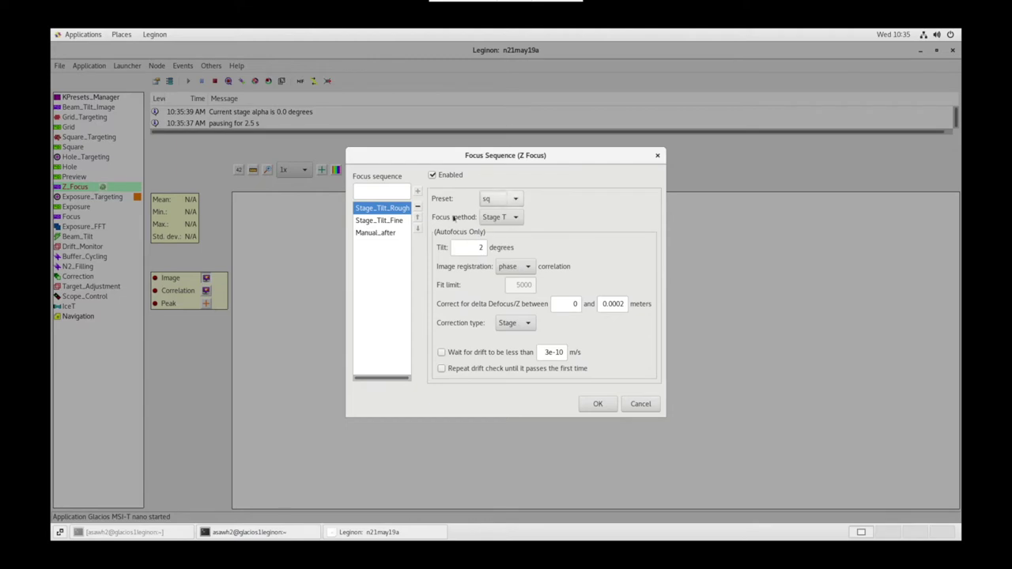
click(382, 223)
click(502, 198)
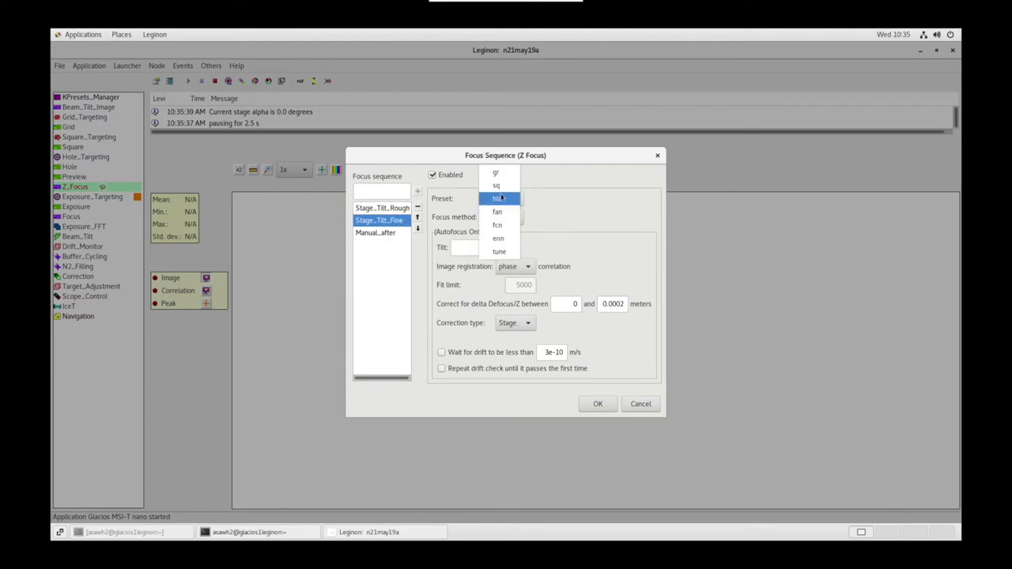
click(501, 199)
click(379, 235)
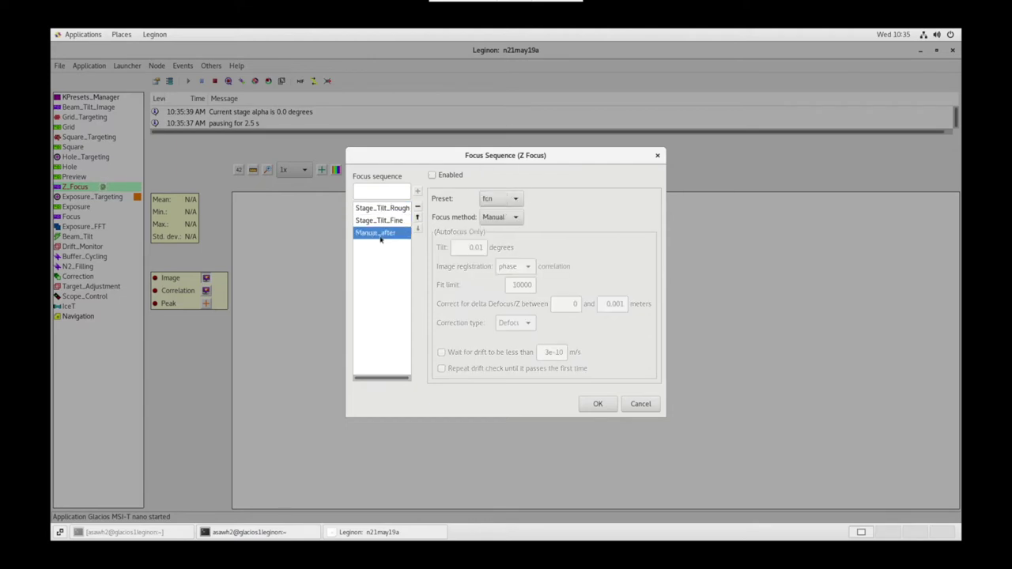
click(494, 201)
click(493, 204)
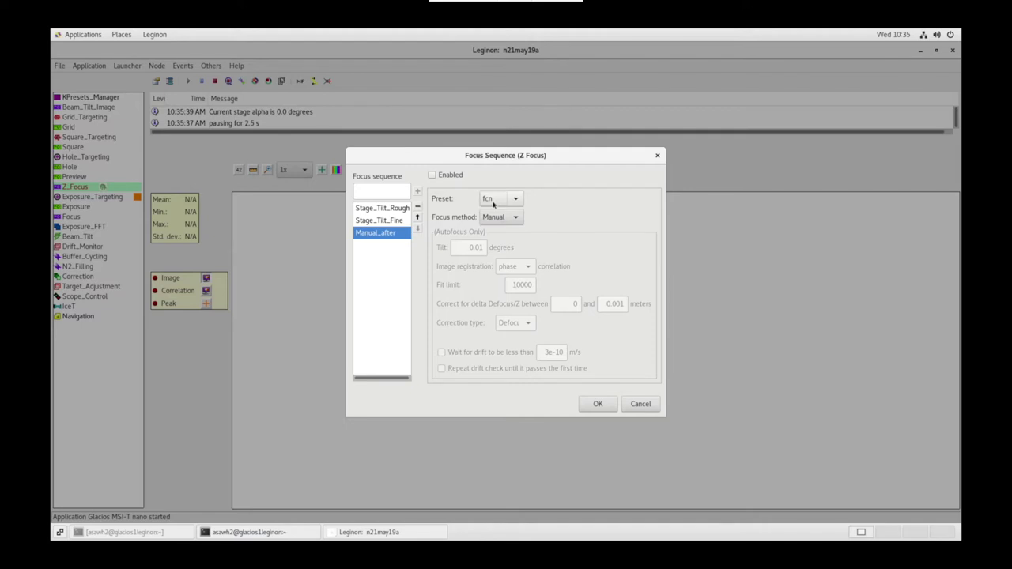
click(596, 404)
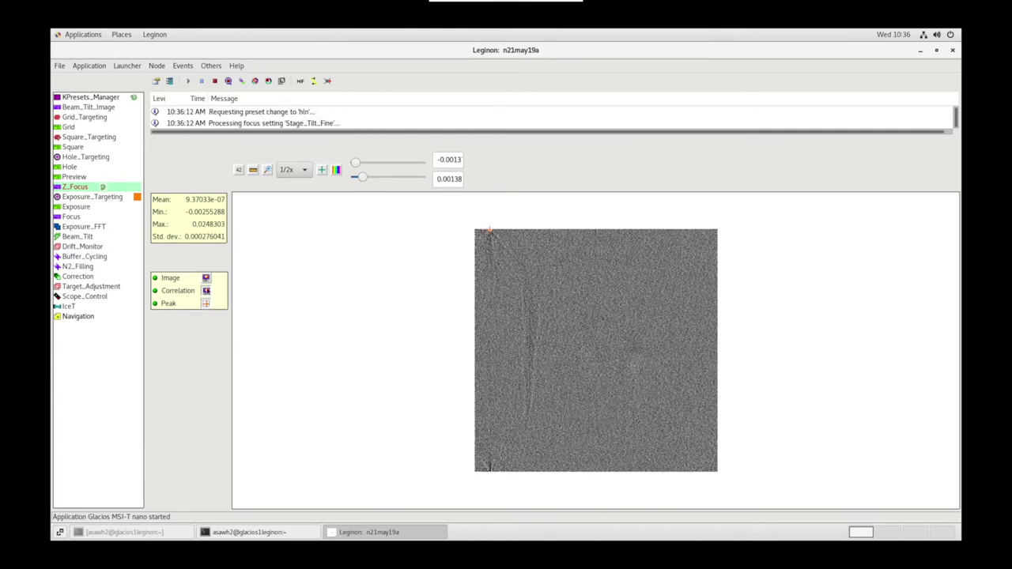
click(206, 278)
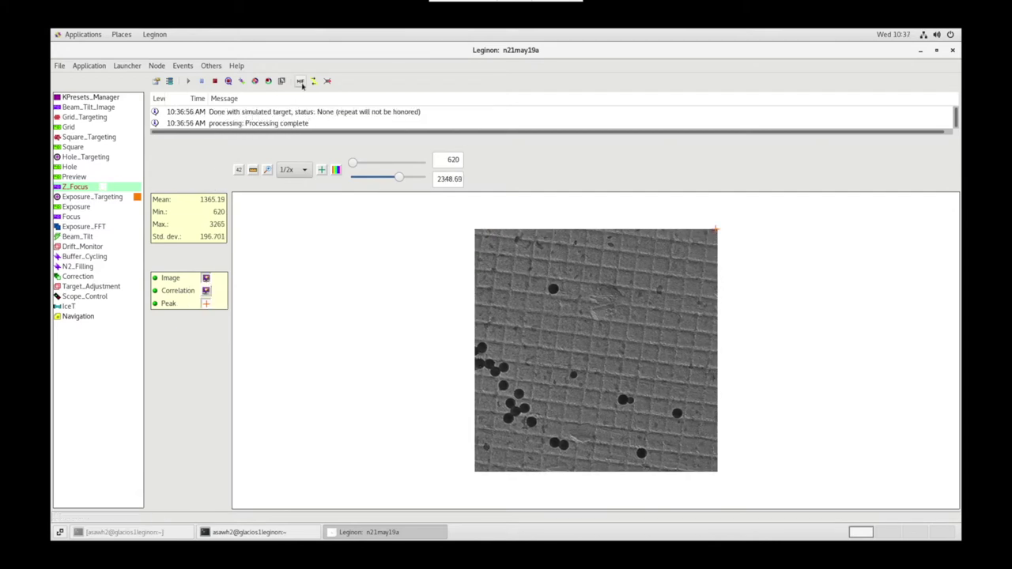
Run manual focus on fcn, with the defocus readout shown, raising defocus once and lowering twice, then reset and stop
click(301, 83)
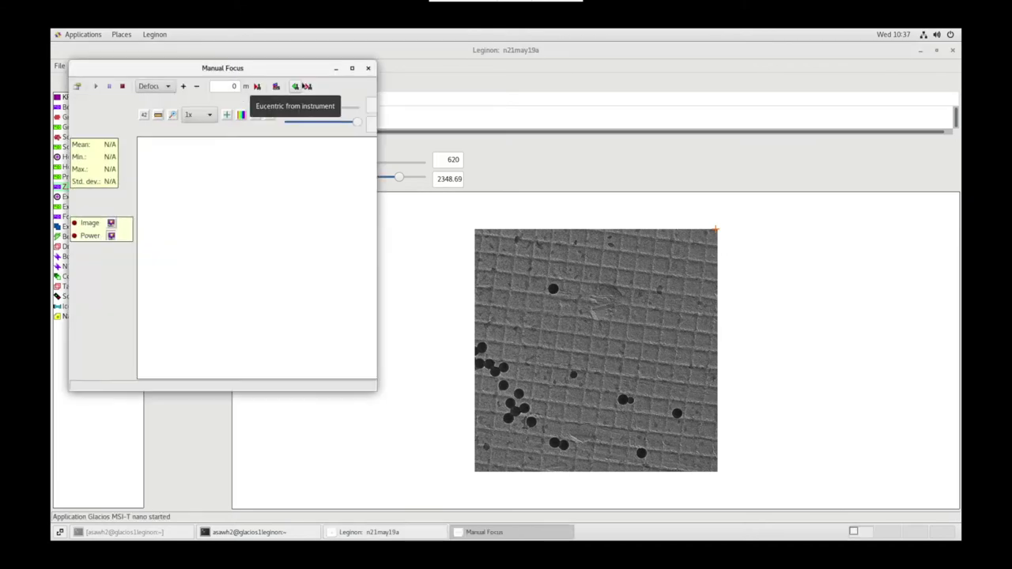
click(258, 86)
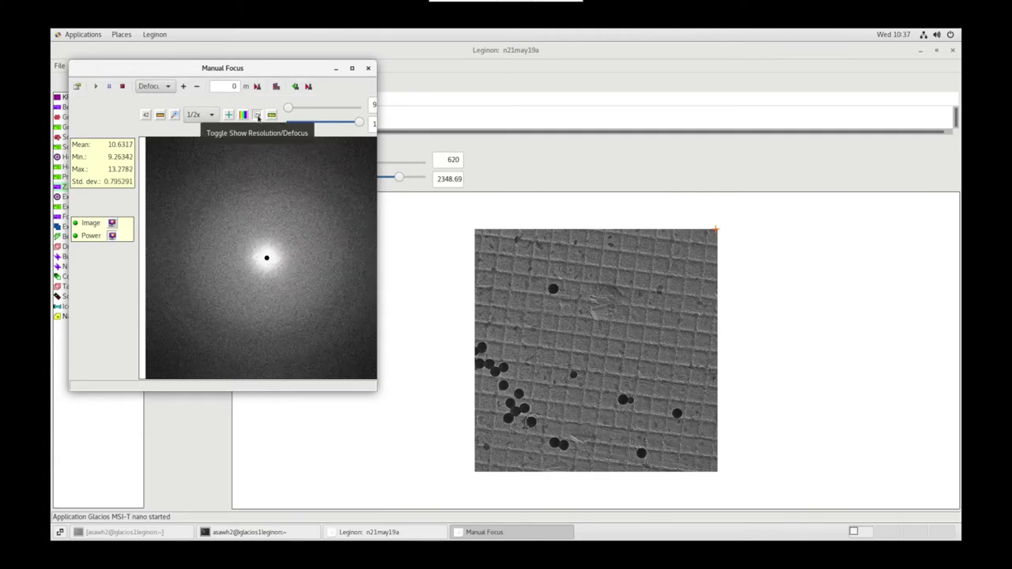
click(258, 116)
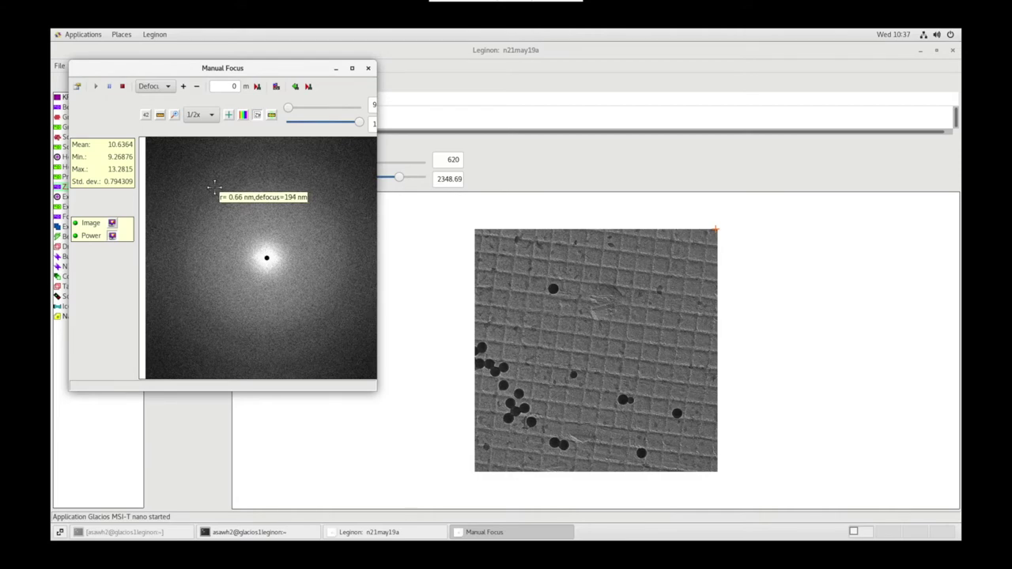
click(183, 88)
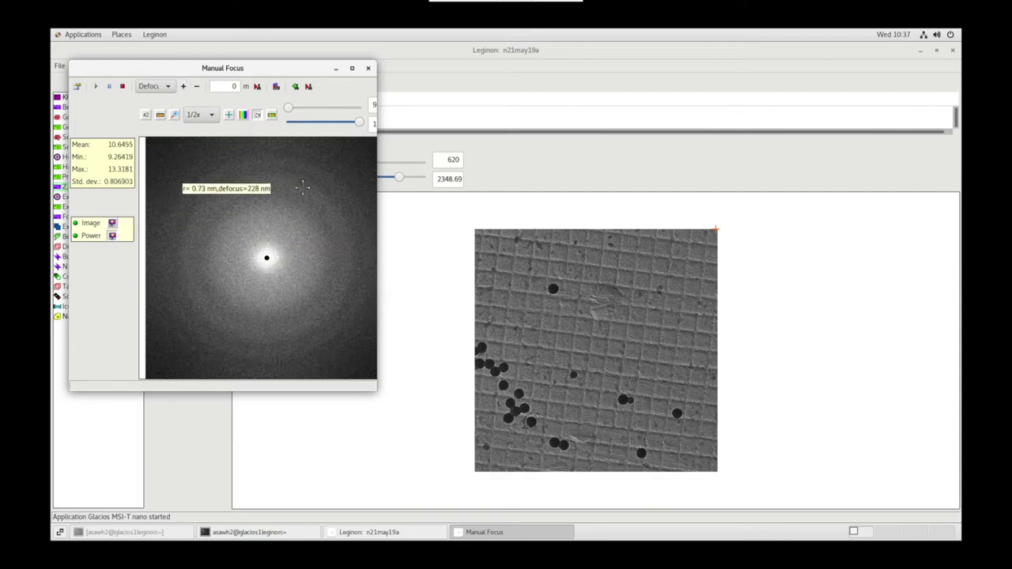
click(197, 87)
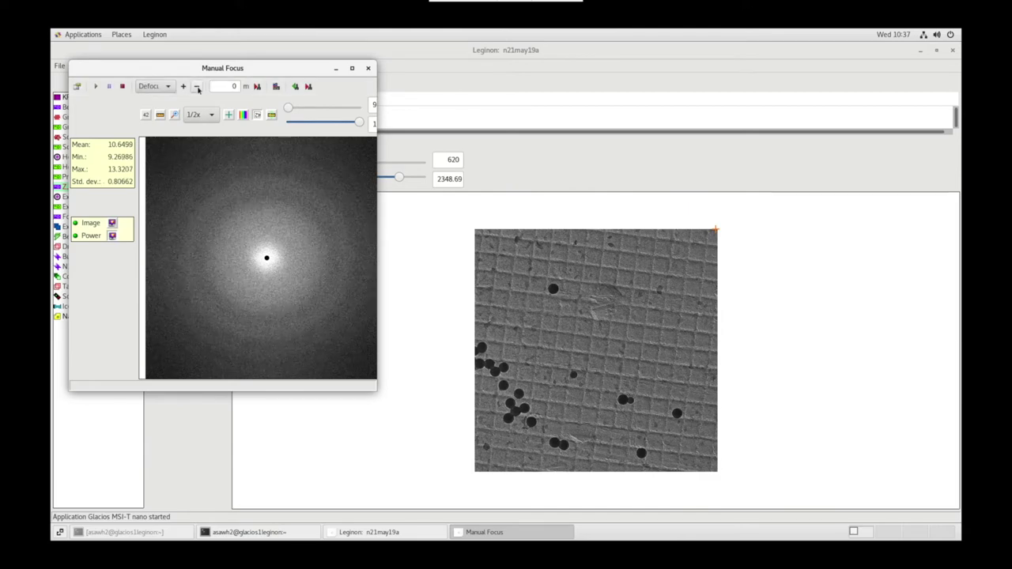
click(196, 87)
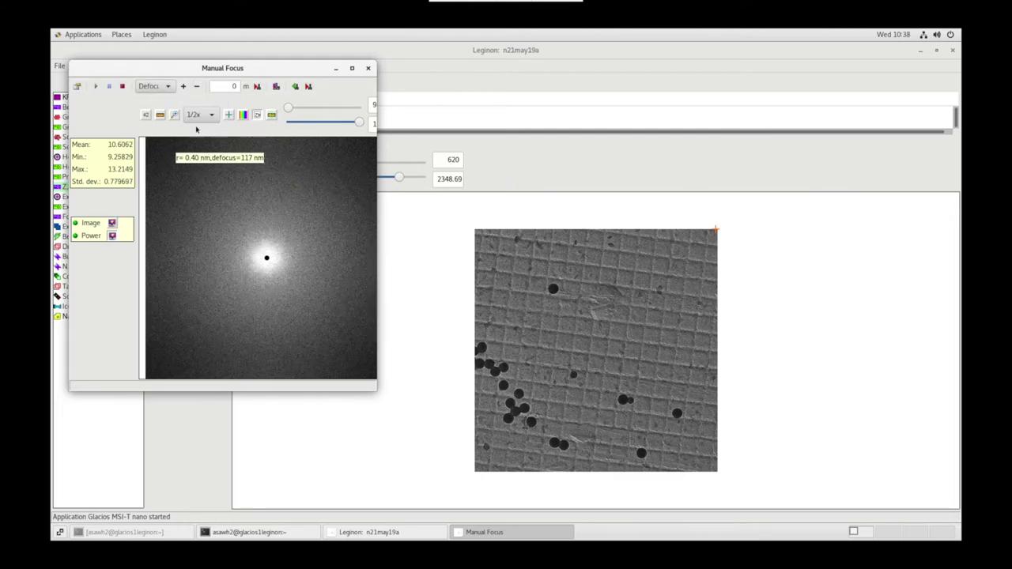
click(276, 87)
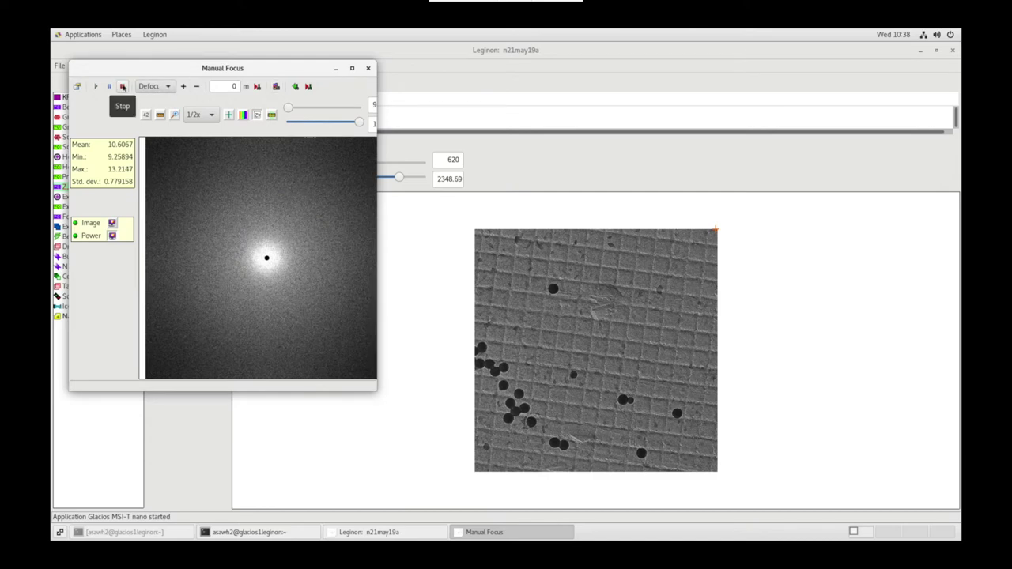
click(122, 87)
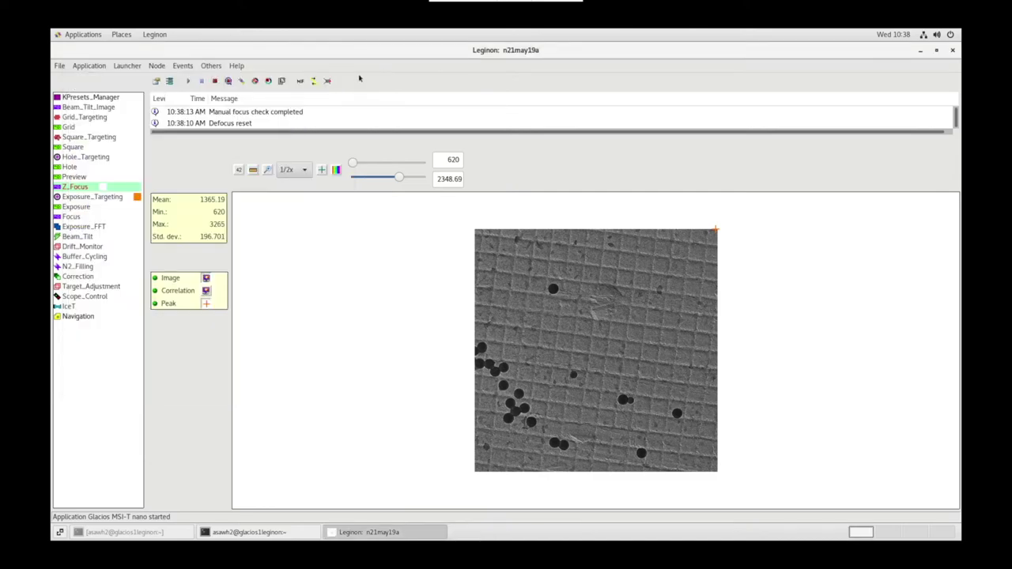
Select the tune preset in the presets manager and send it to the microscope
click(114, 98)
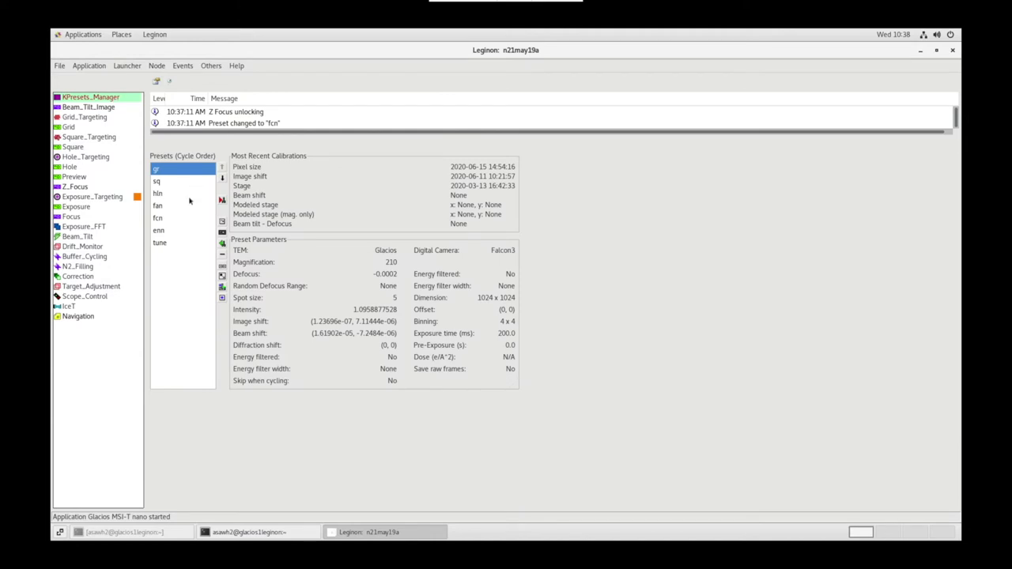
click(162, 244)
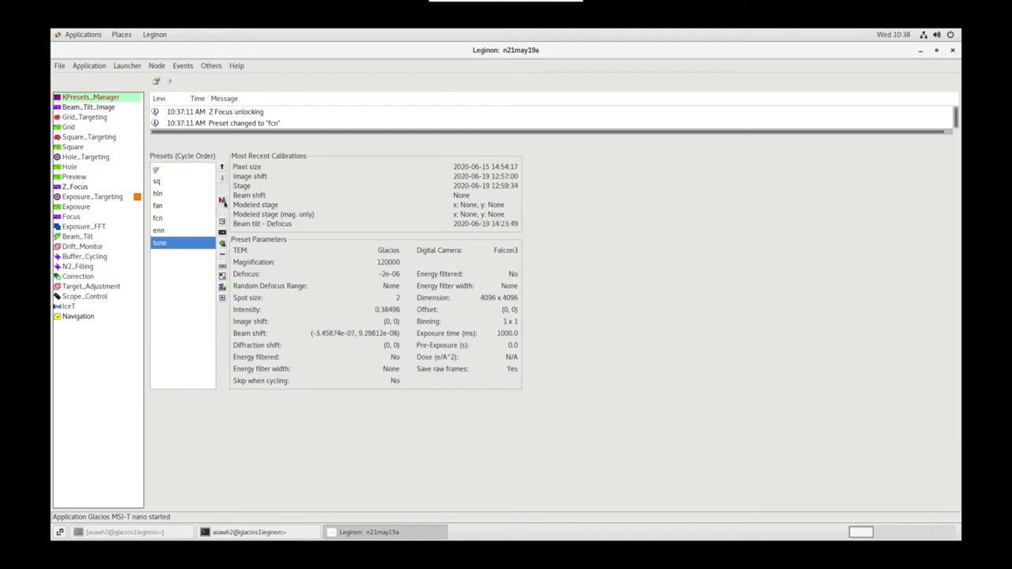
click(223, 201)
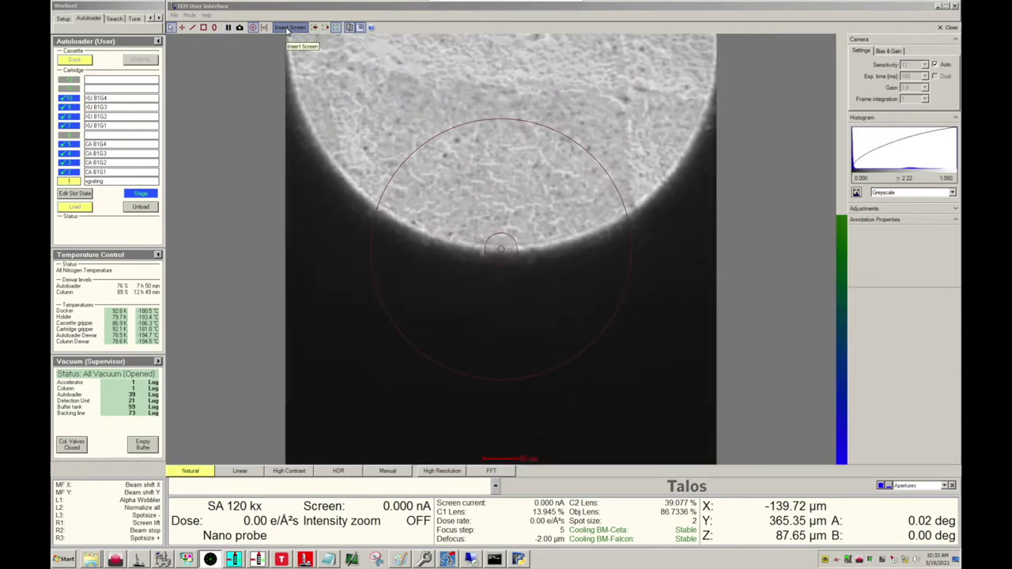
Insert the screen and run the nP beam tilt pivot X/Y, rotation centre and beam shift direct alignments
click(288, 28)
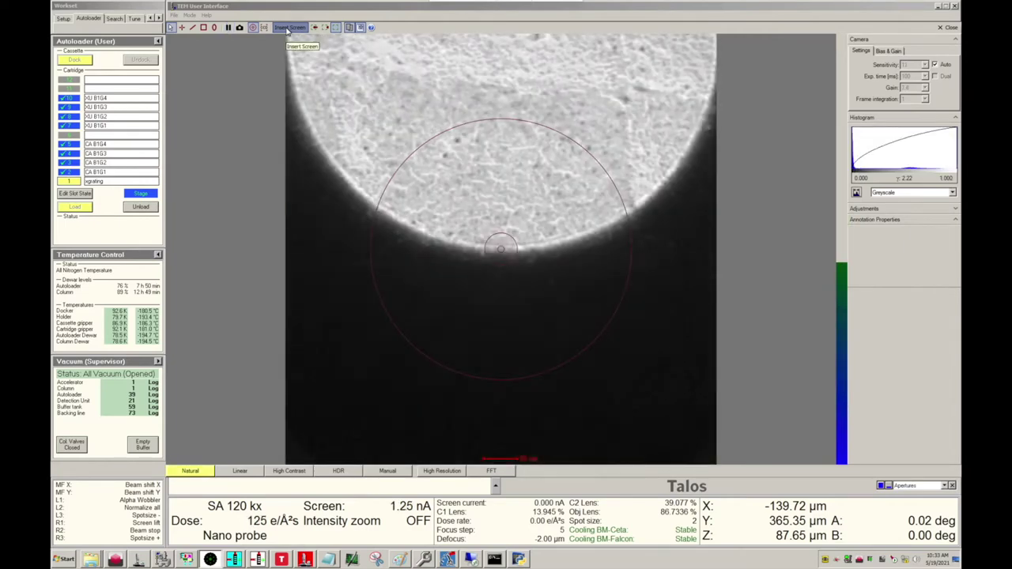
key(d)
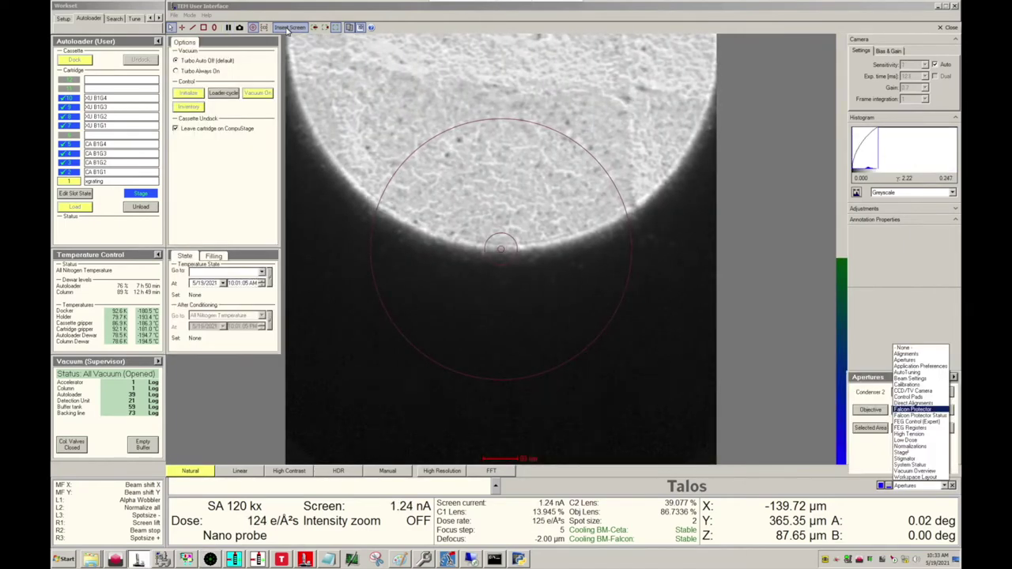
key(Return)
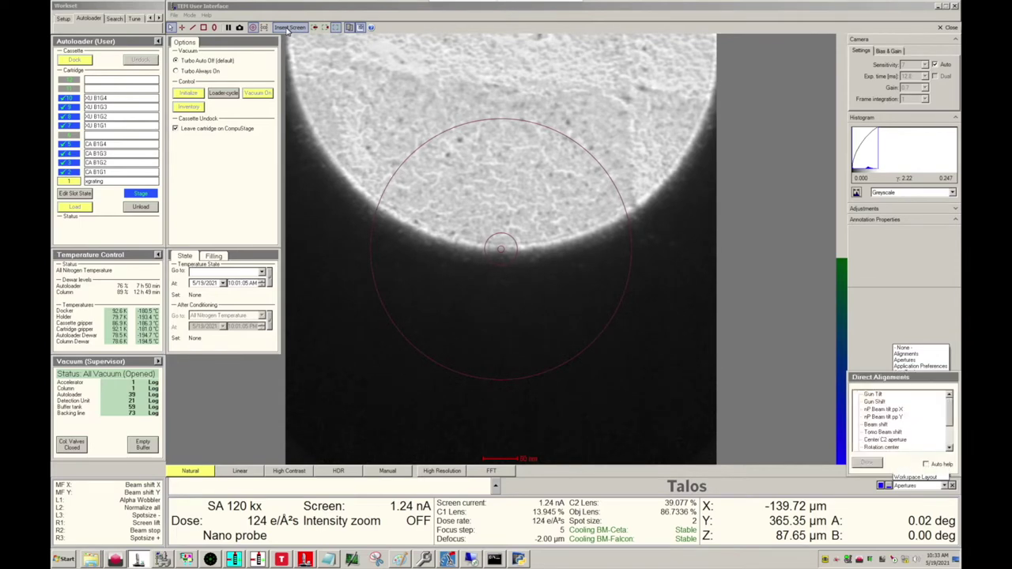
click(894, 411)
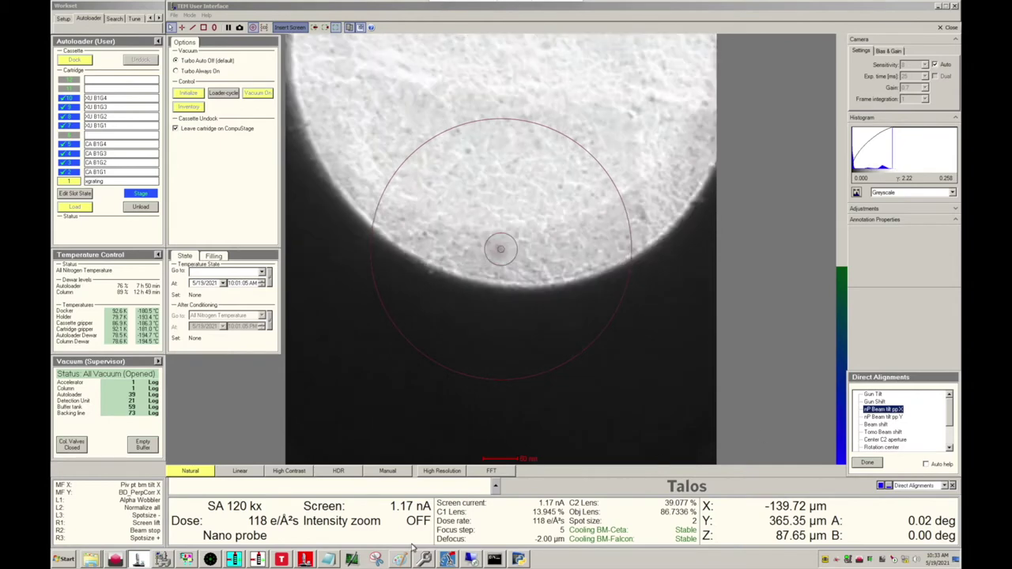
click(305, 560)
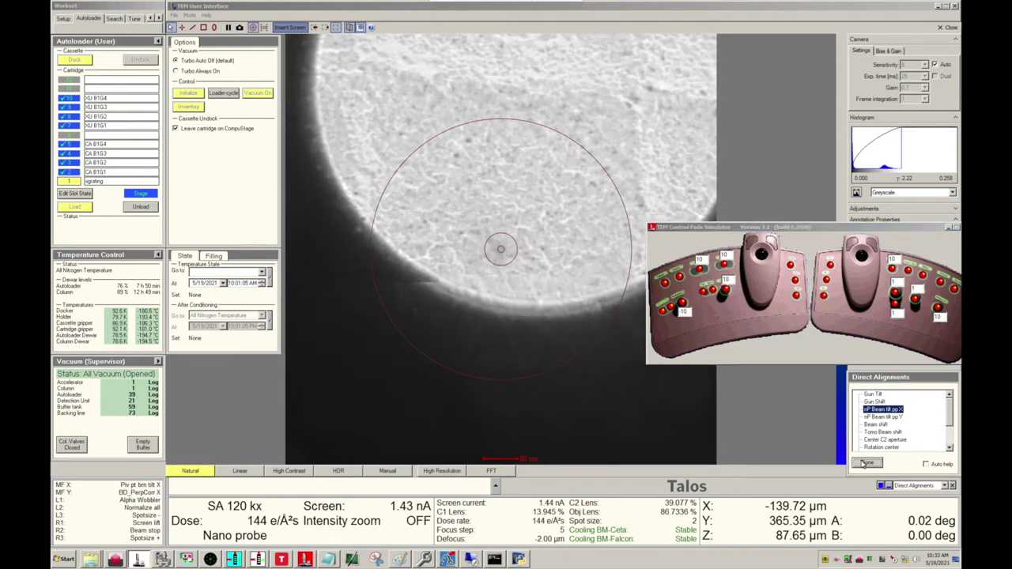
click(882, 417)
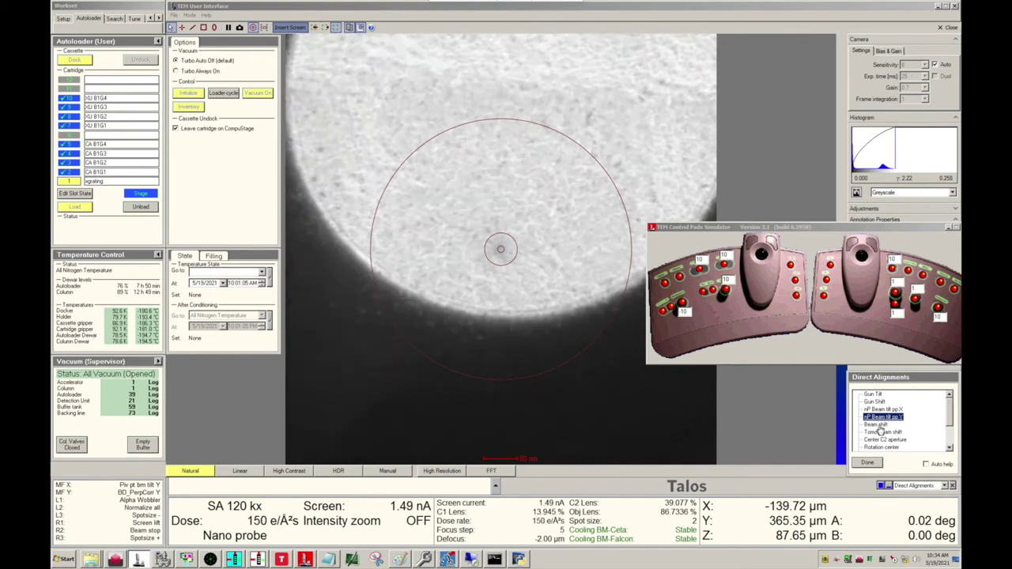
click(877, 448)
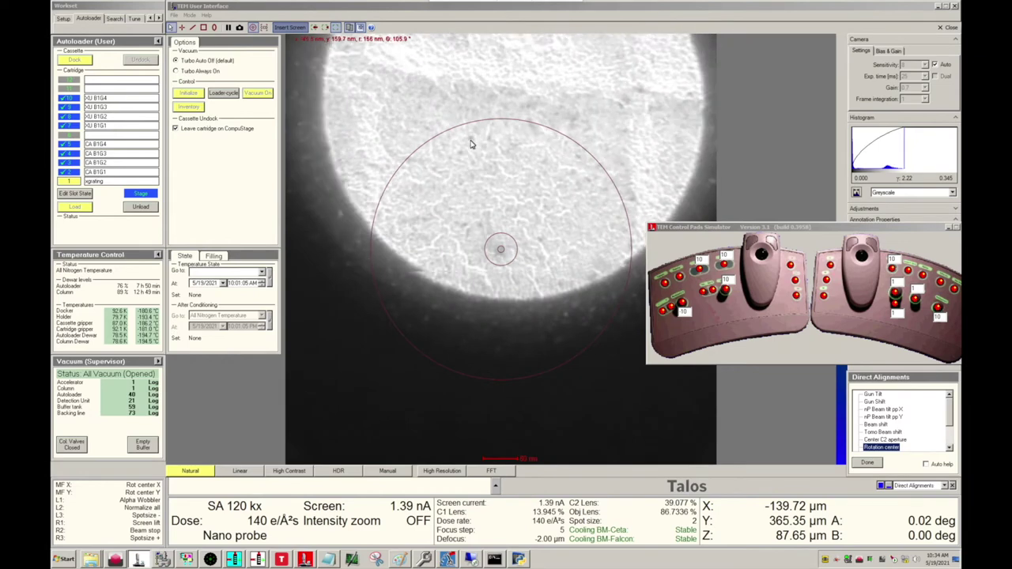
click(868, 463)
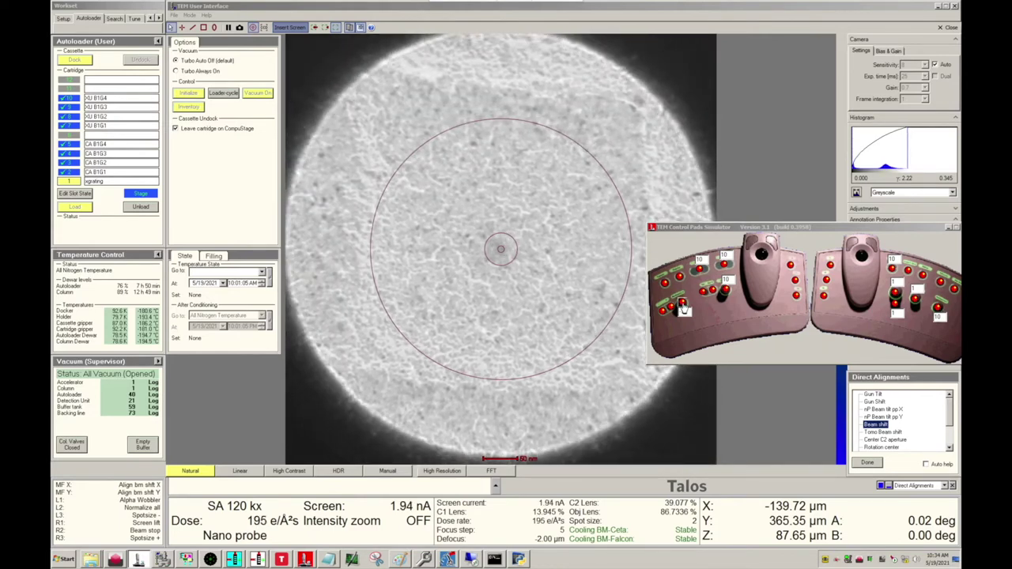
click(873, 463)
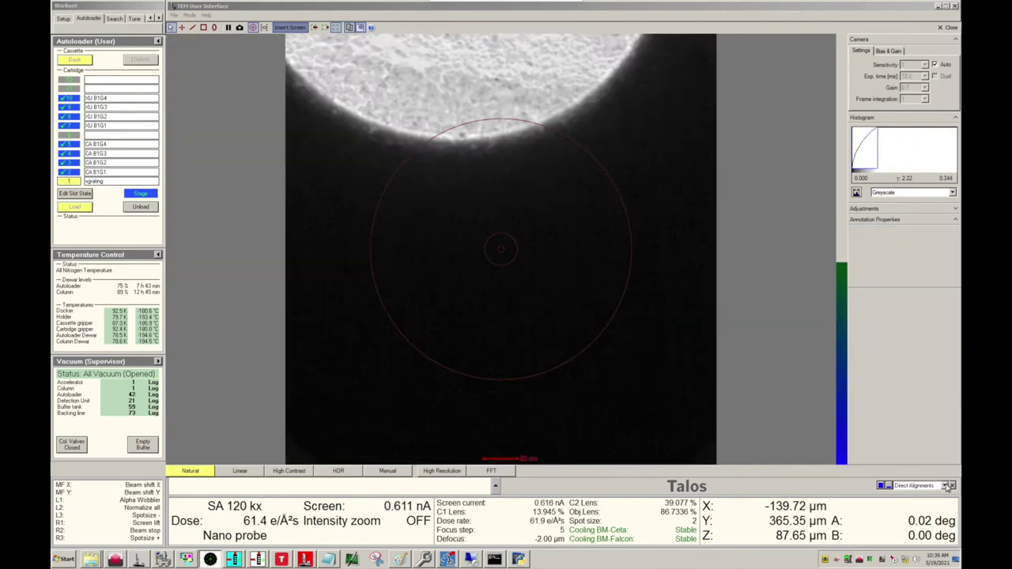
Show the Apertures panel and put the microscope into diffraction mode
click(945, 485)
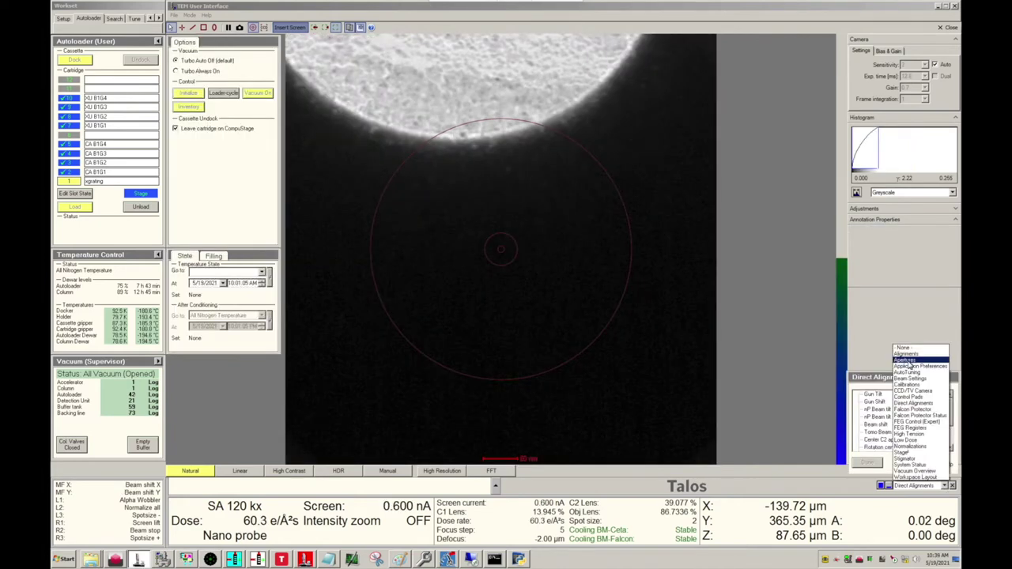
click(906, 360)
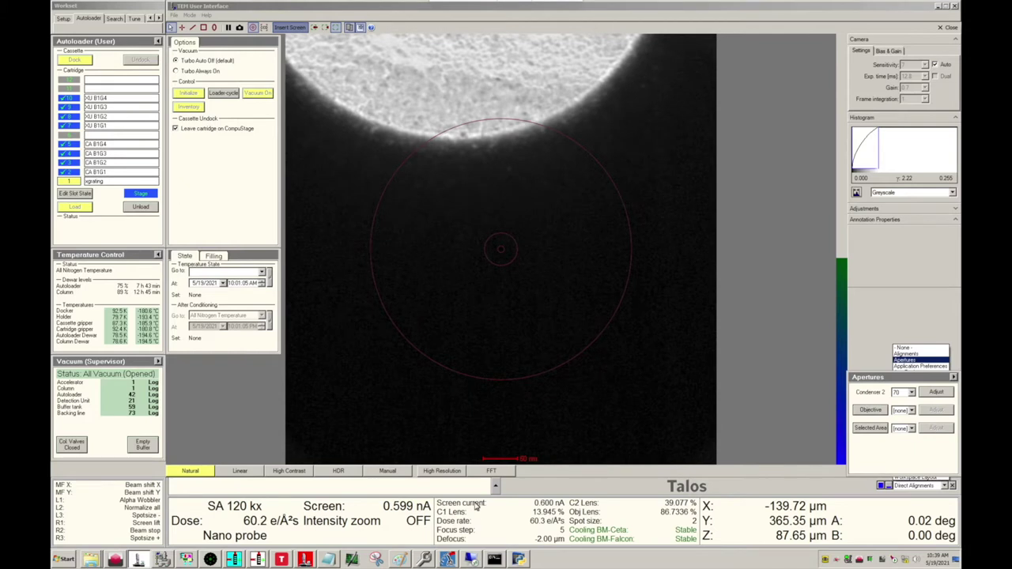
click(304, 559)
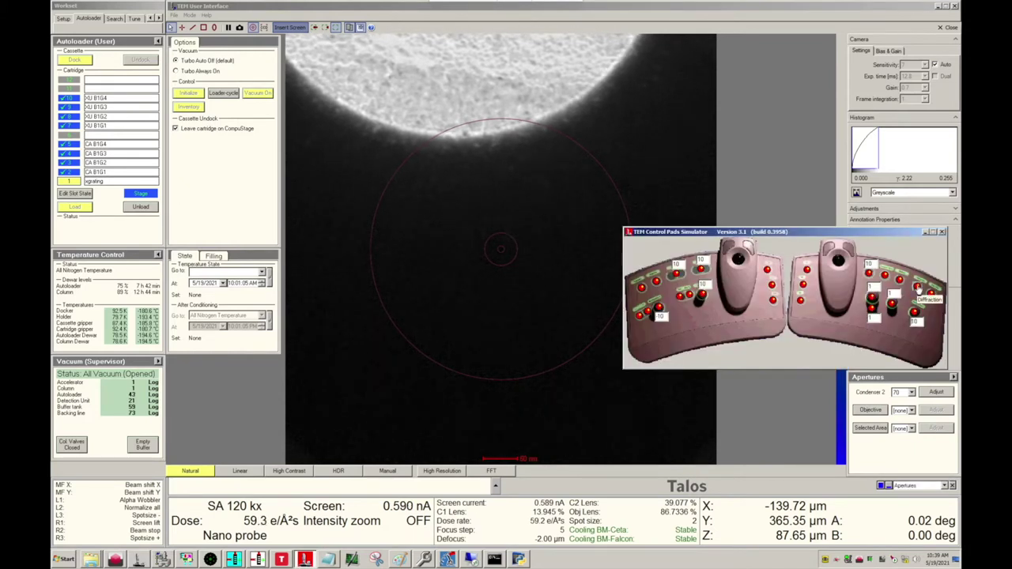
click(918, 290)
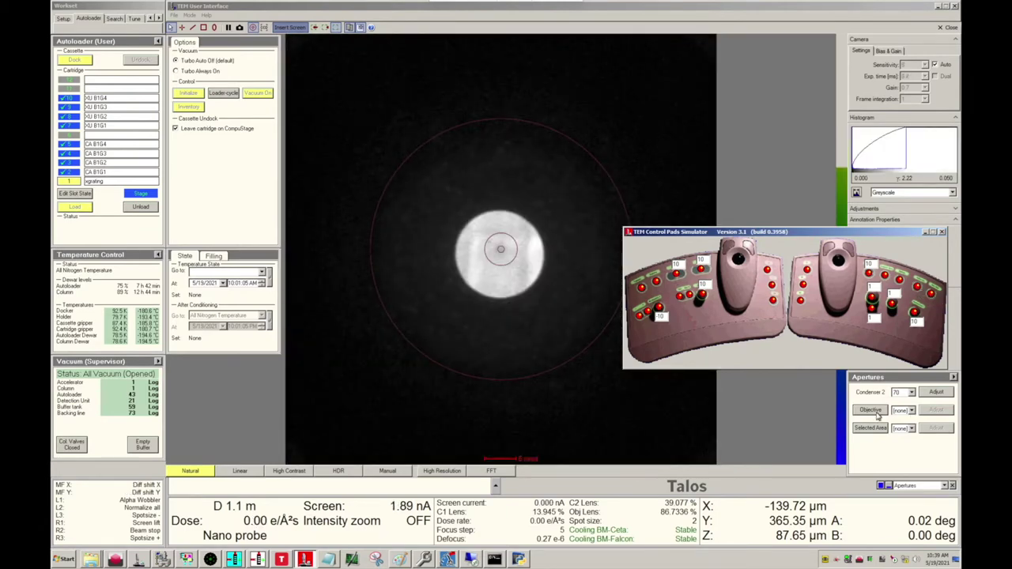
Insert and centre the 100 objective aperture, then return to imaging mode
click(876, 413)
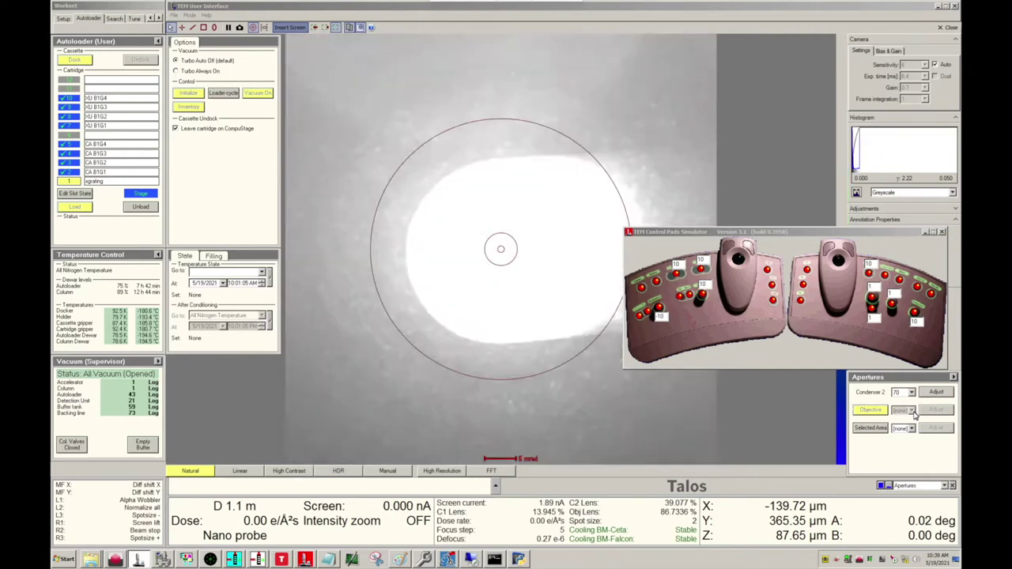
click(911, 411)
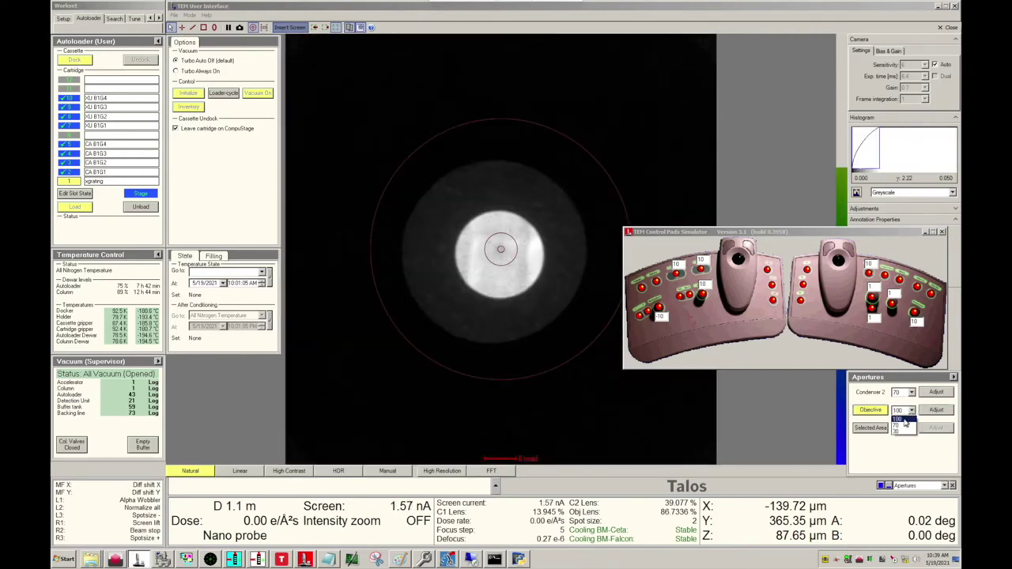
click(905, 420)
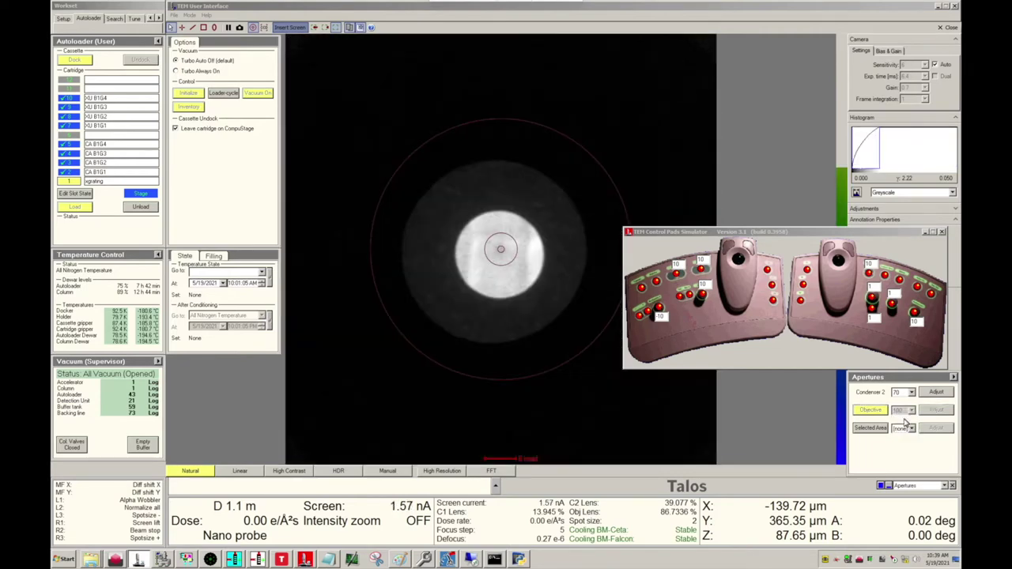
click(937, 411)
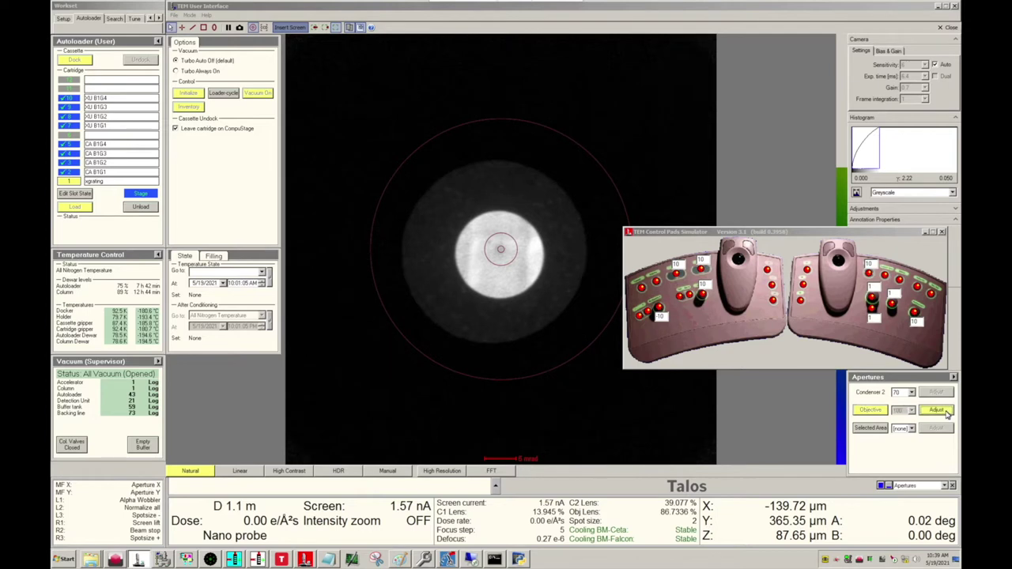
scroll(915, 317, down, 3)
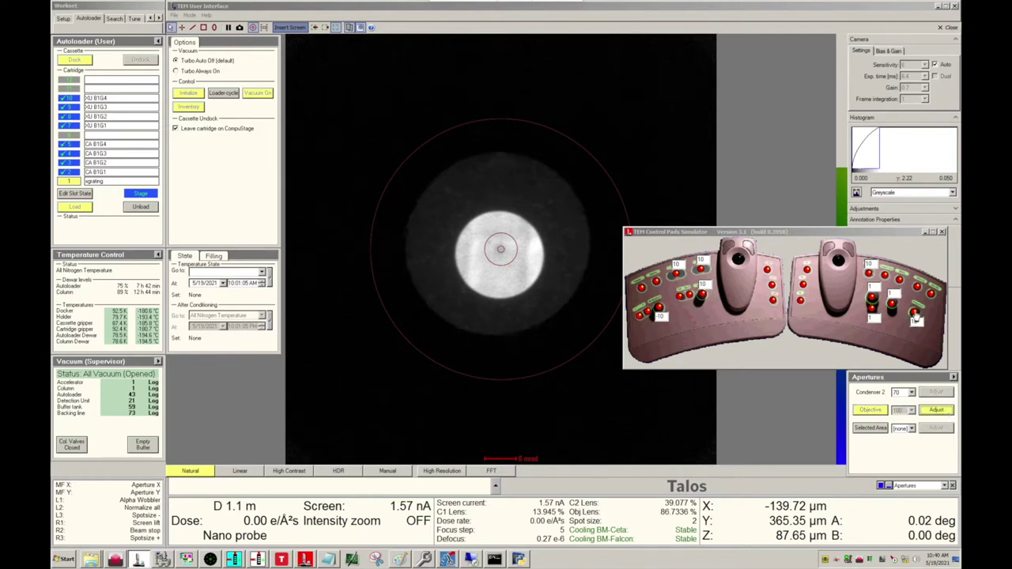
click(935, 410)
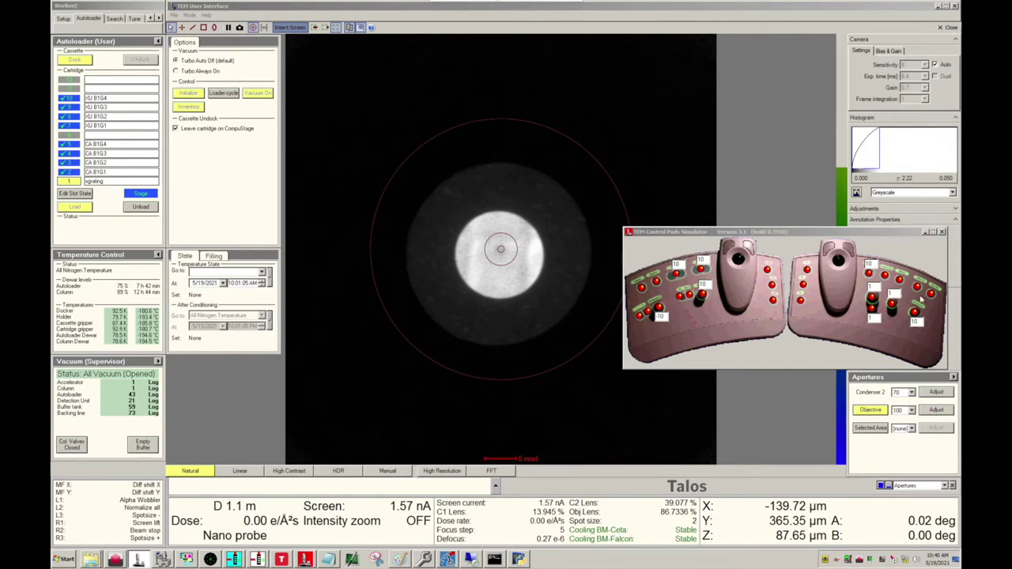
click(918, 290)
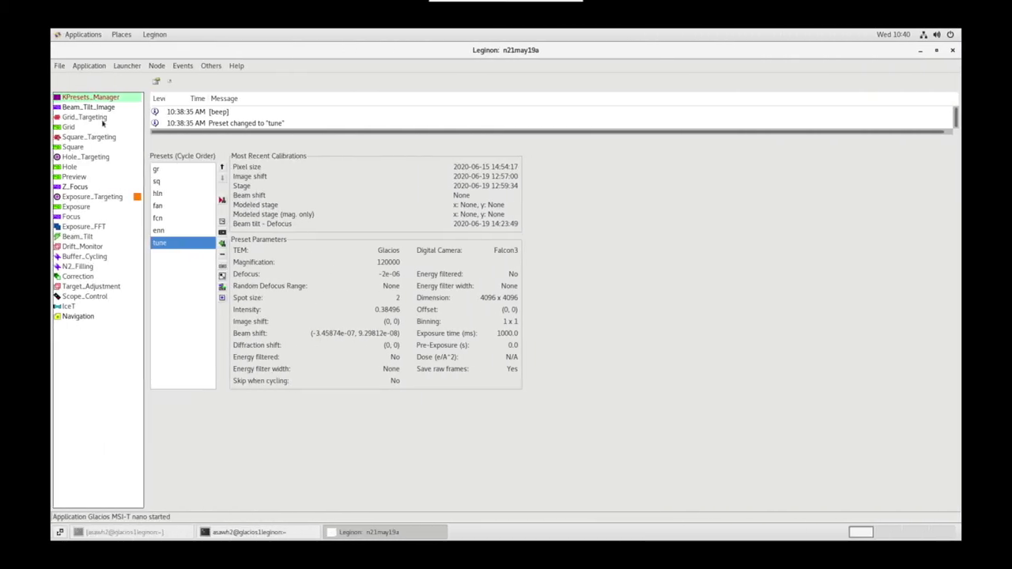
Set the Beam_Tilt_Image presets order to fcn and save the settings
click(99, 109)
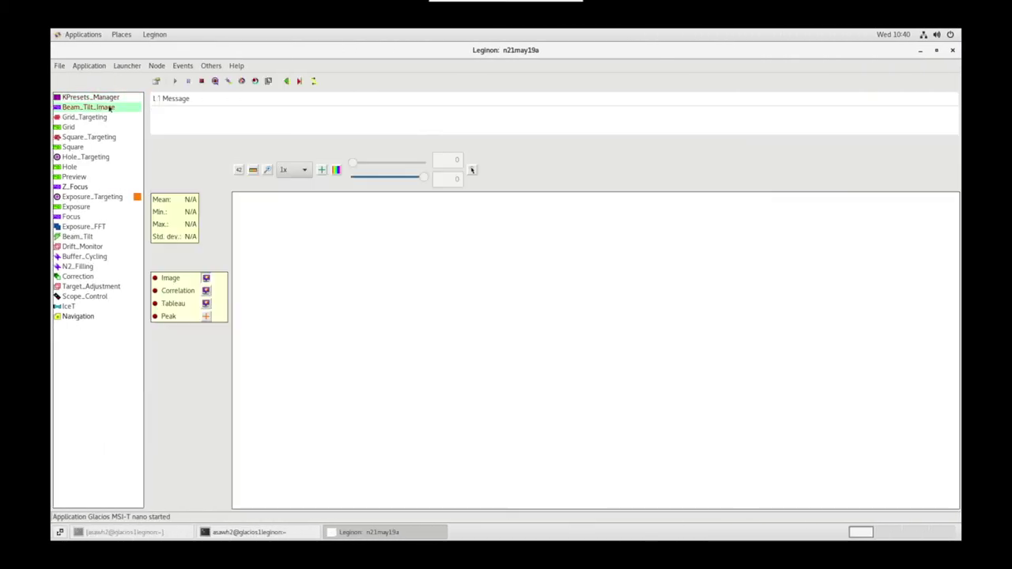
click(156, 81)
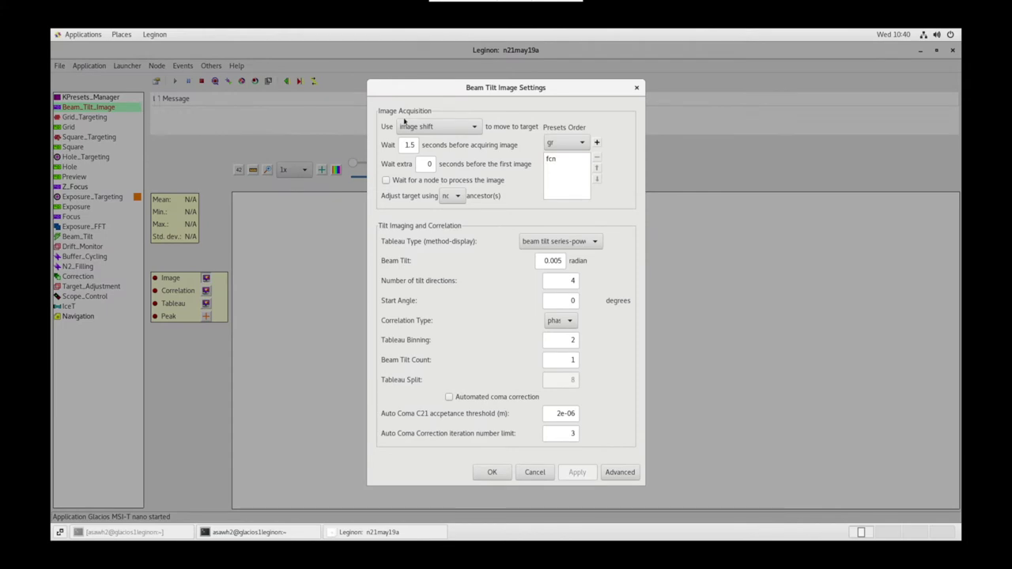
click(552, 161)
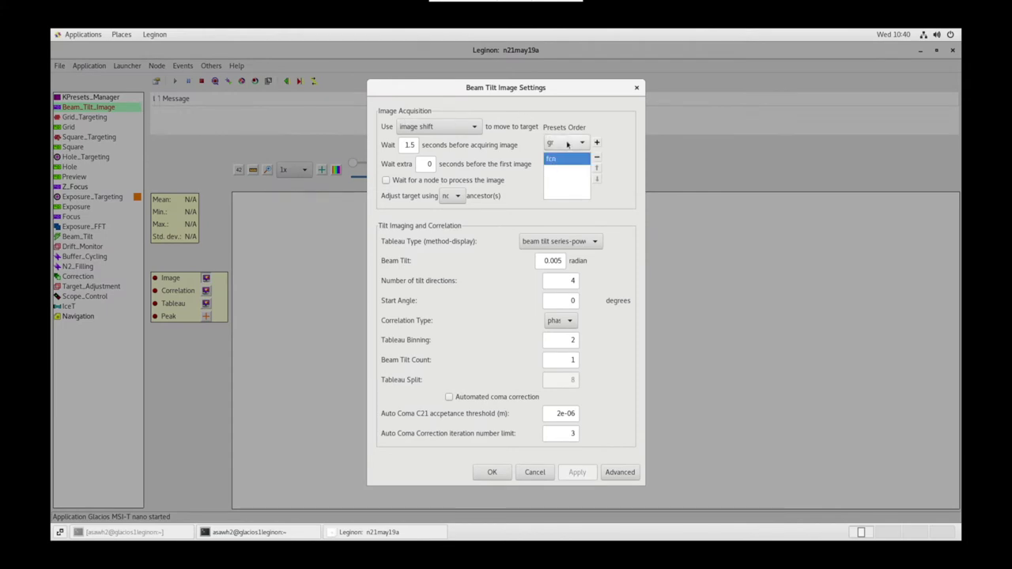
click(564, 143)
click(568, 196)
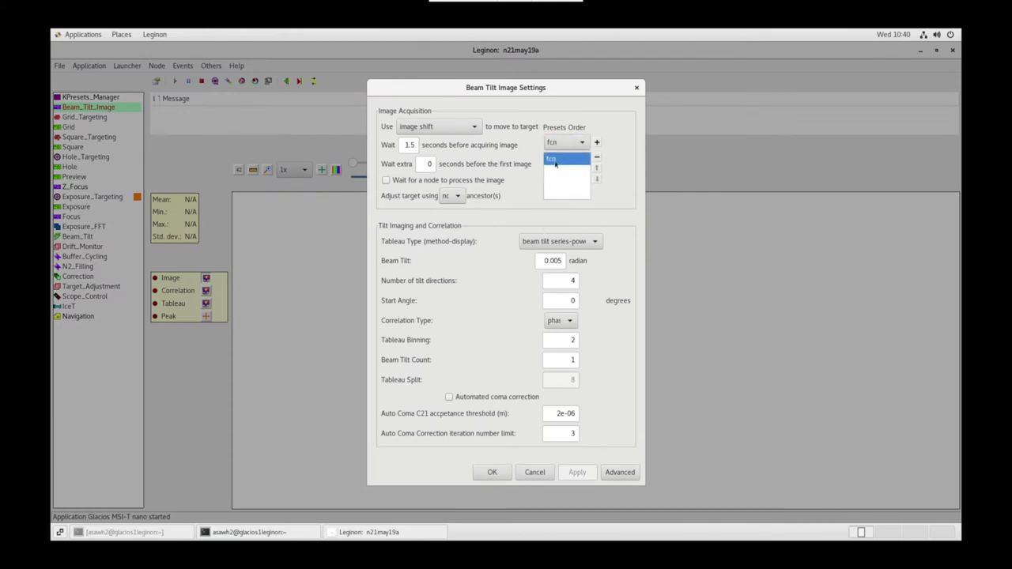
click(492, 472)
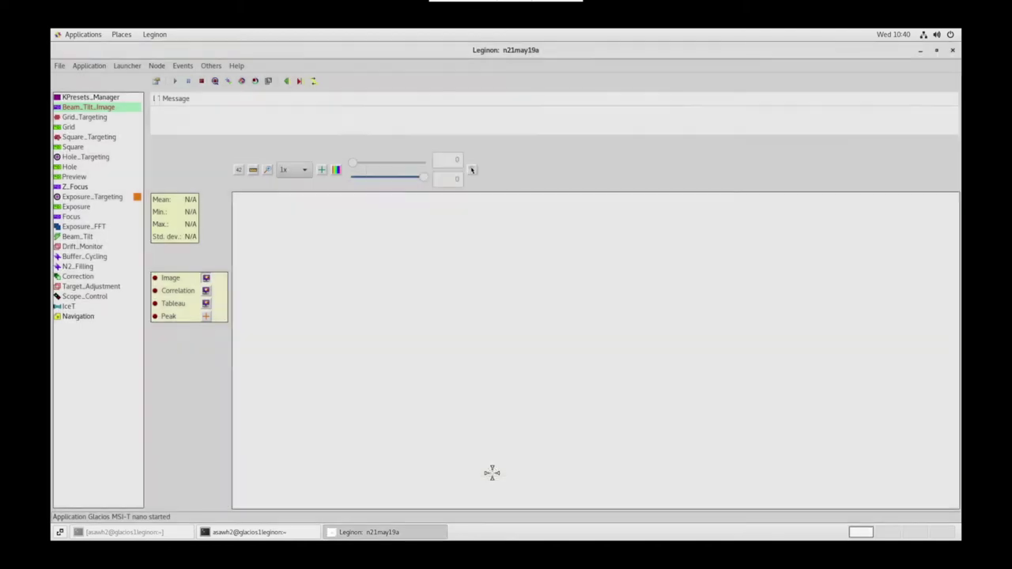
Simulate a beam-tilt target and view the tableau at 1/4x with a crosshair
click(228, 82)
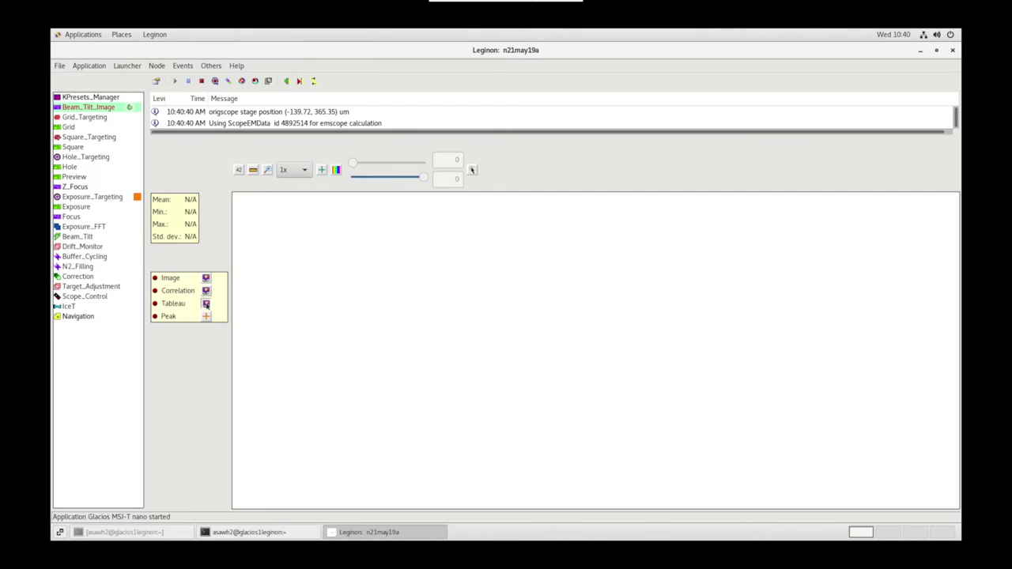
click(295, 169)
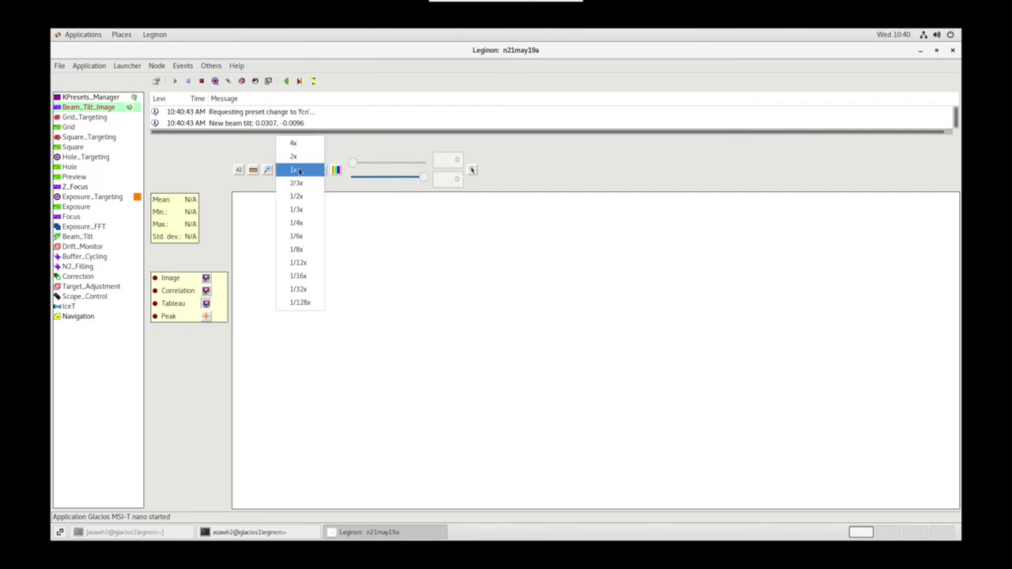
click(299, 223)
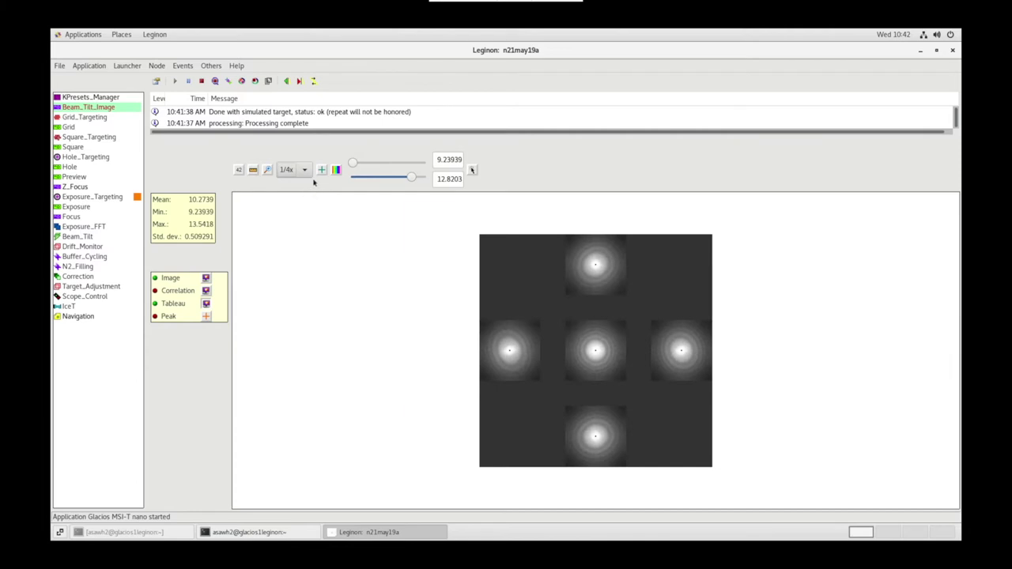
click(321, 171)
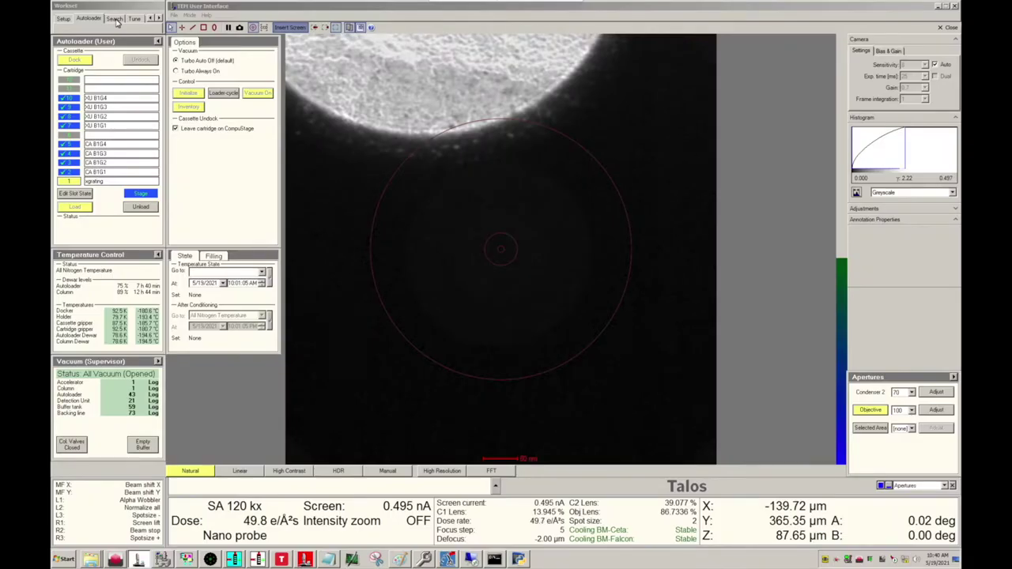
Drive the stage to stored stage position 2 from the Search tab
click(116, 19)
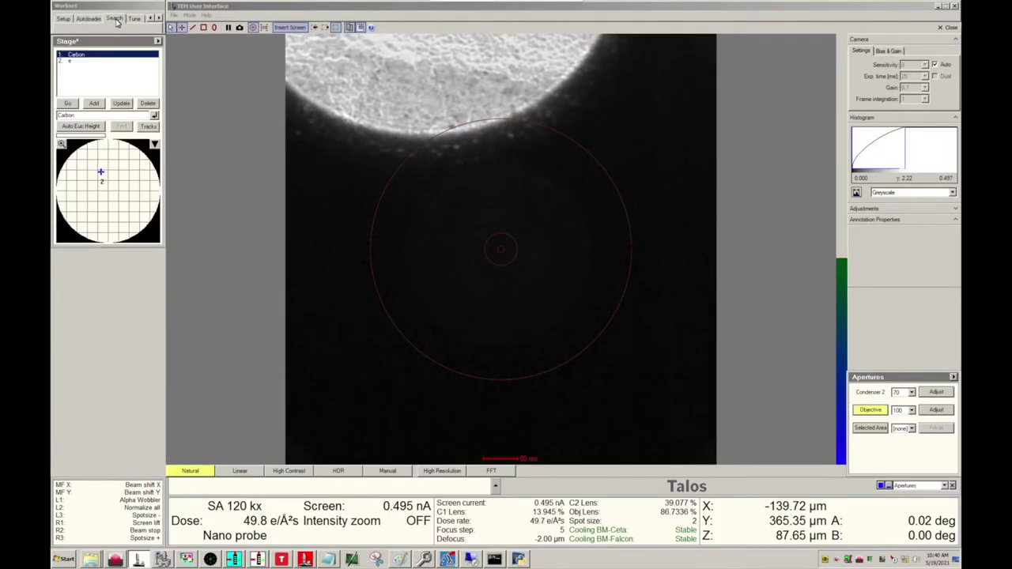
click(67, 61)
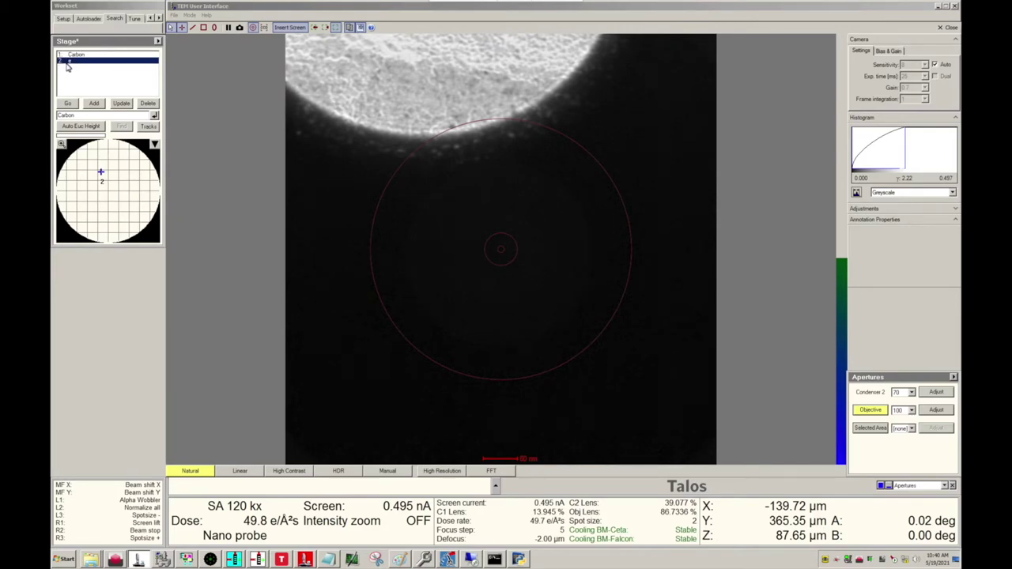
click(70, 104)
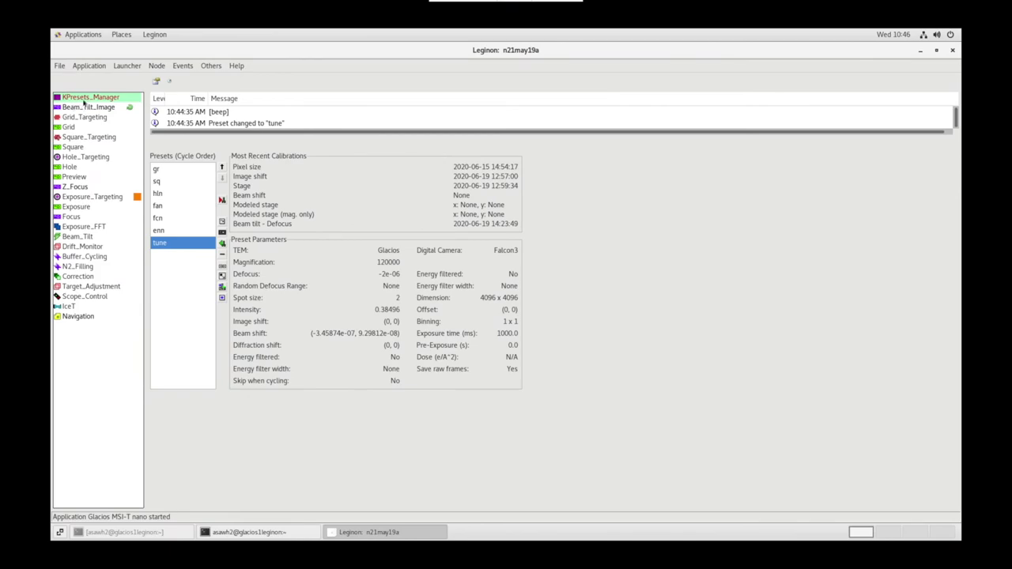
Send the gr preset (LM 210x) to the microscope from Leginon
click(223, 201)
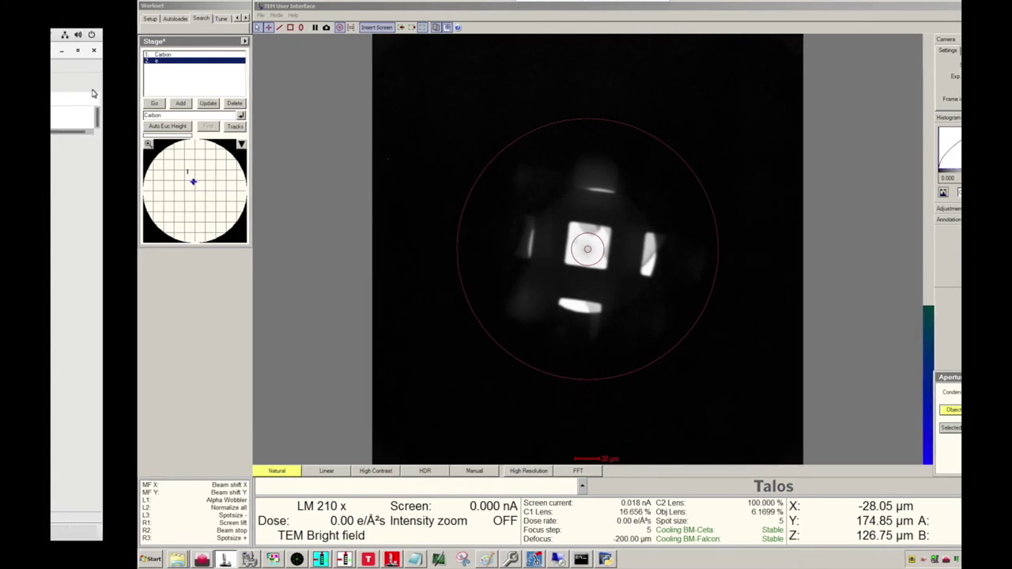
click(91, 94)
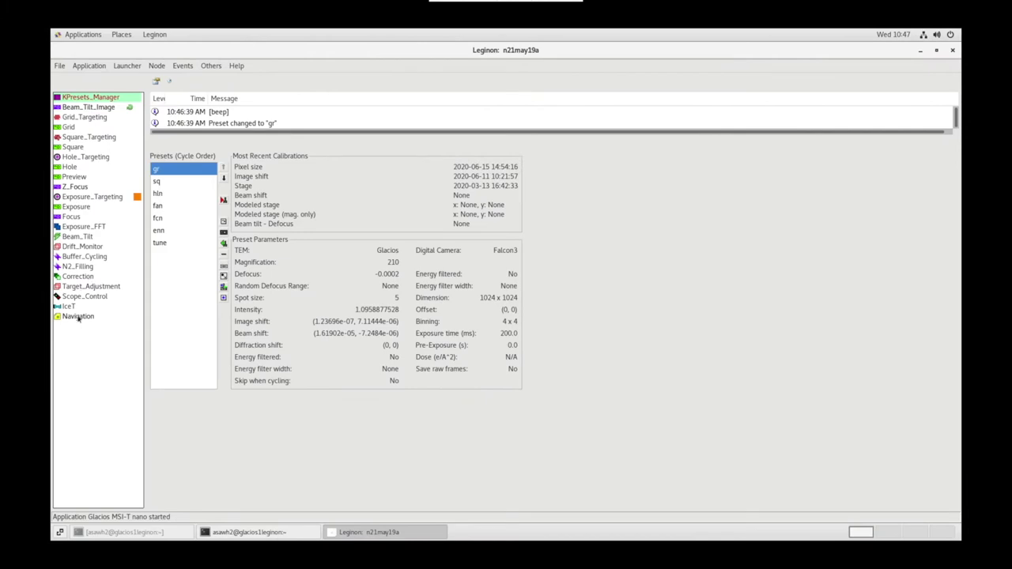
click(78, 316)
Send the sq preset to the scope, acquire an image and overlay a crosshair
click(181, 81)
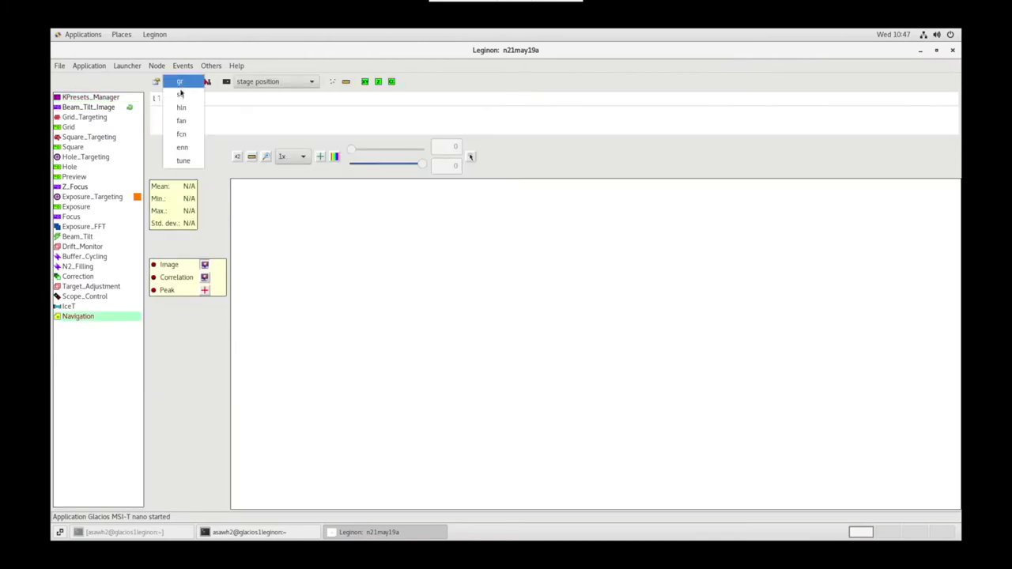
click(181, 95)
click(207, 81)
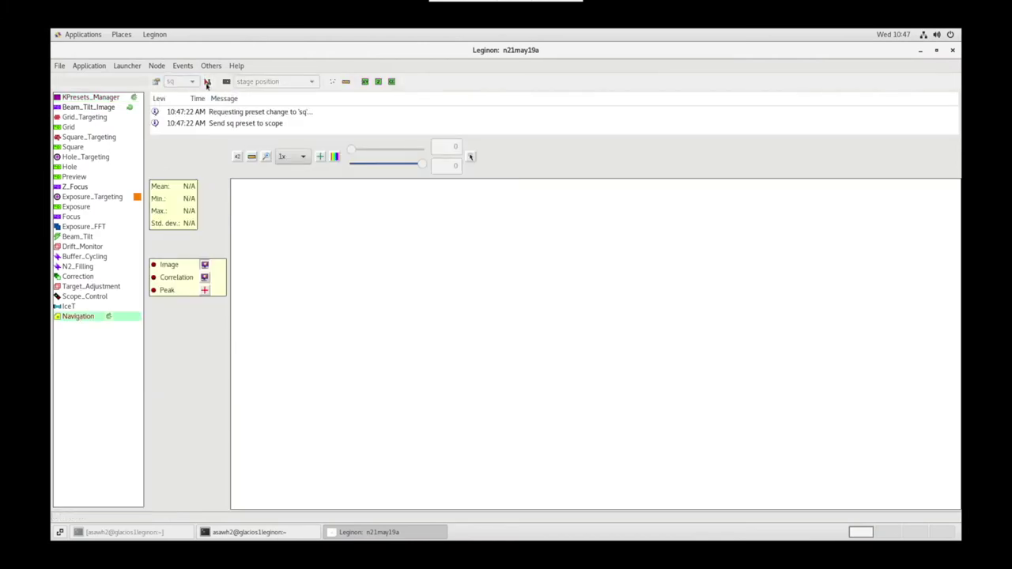
click(227, 82)
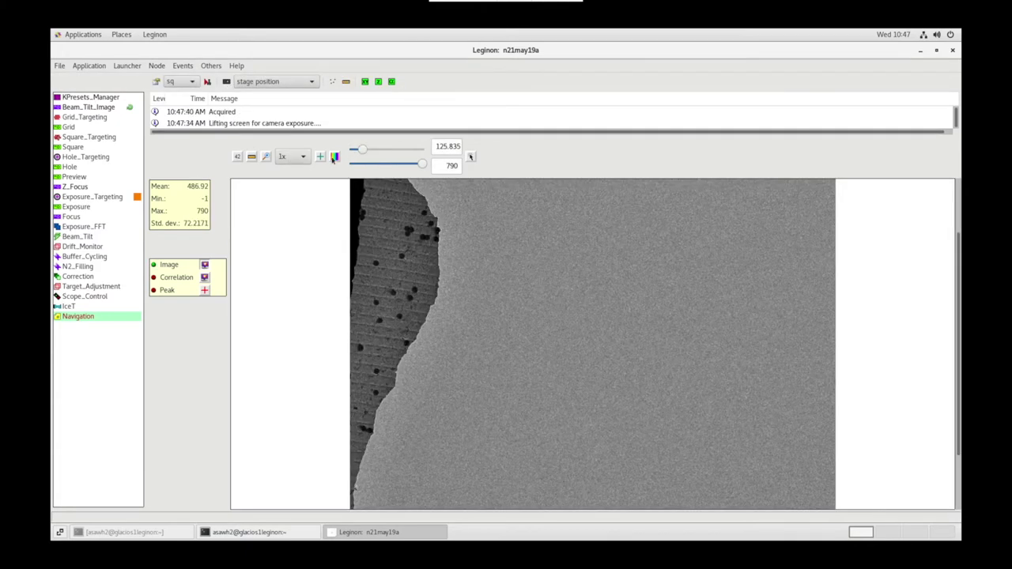
click(321, 157)
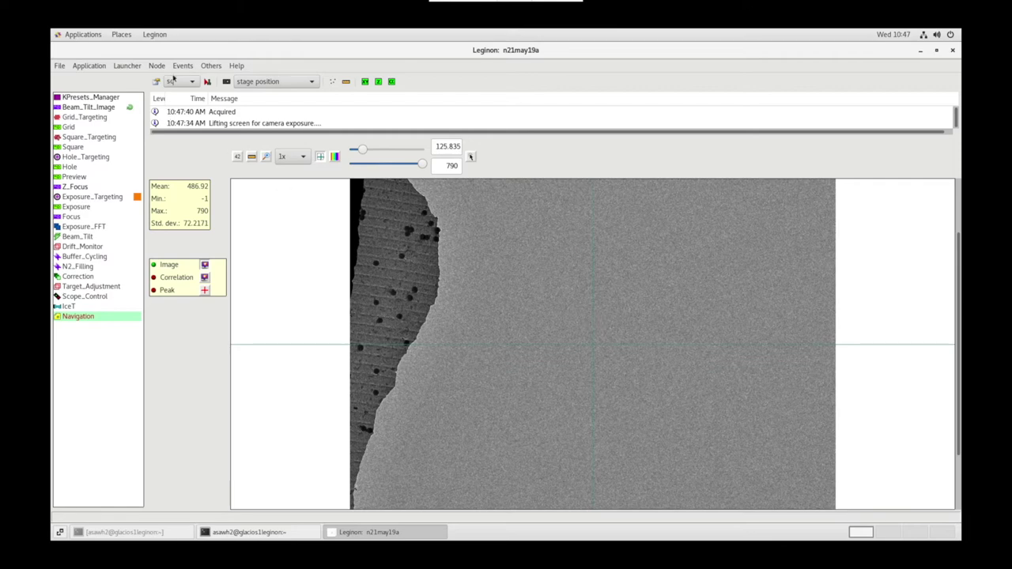
Send the enn preset to the scope, acquire an image and view it at 1/8x
click(174, 82)
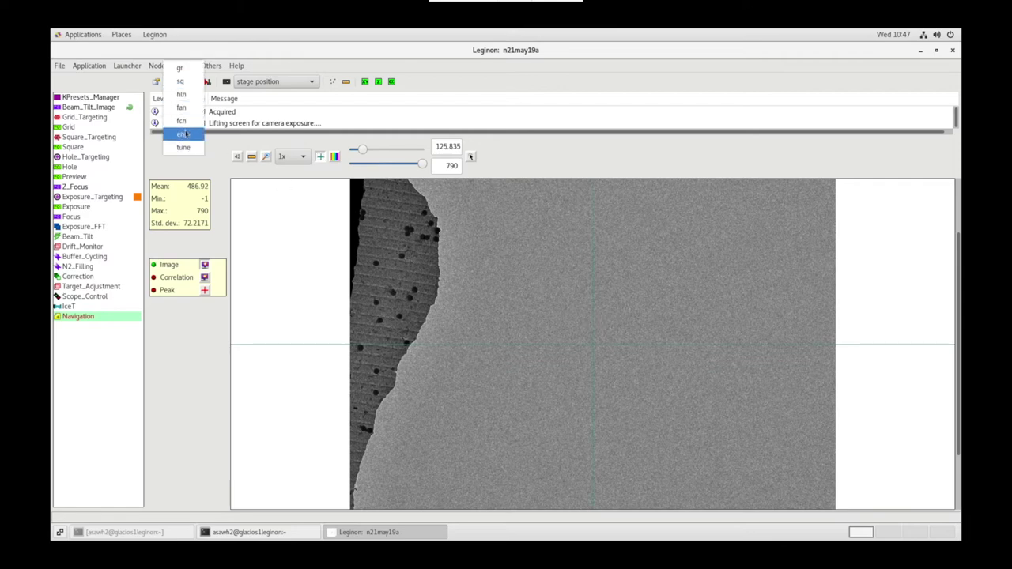
click(182, 134)
click(206, 82)
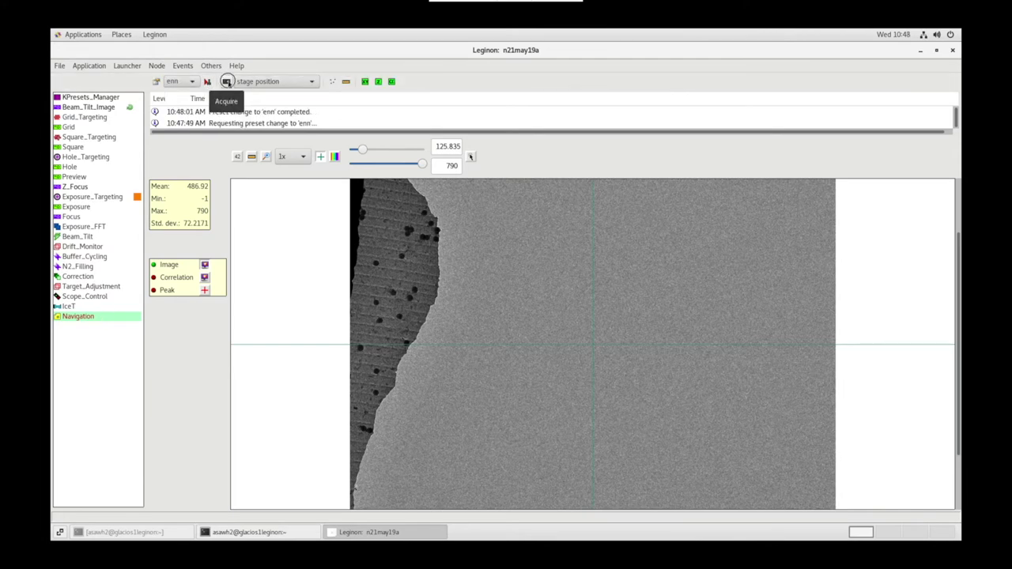
click(226, 81)
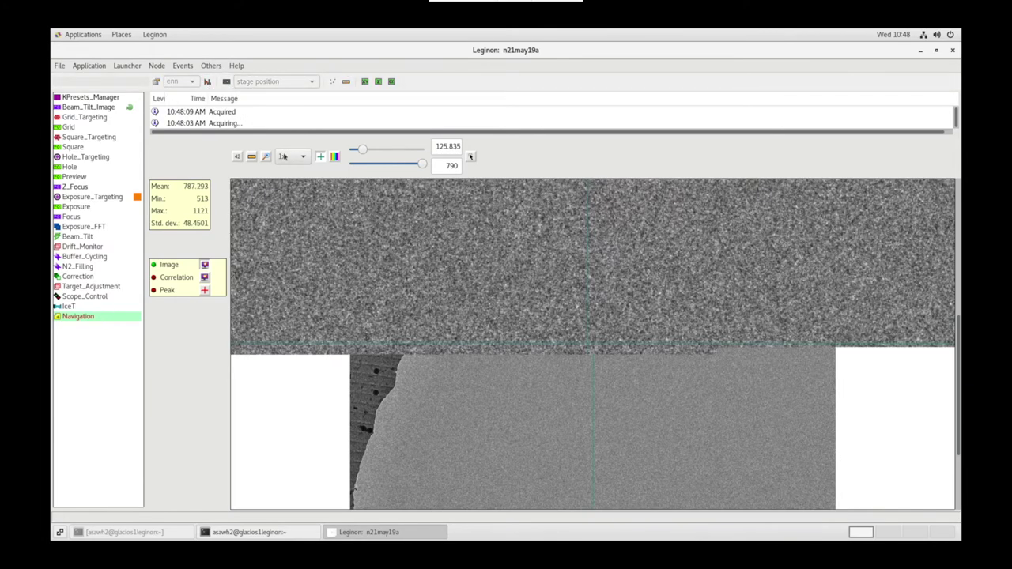
click(292, 156)
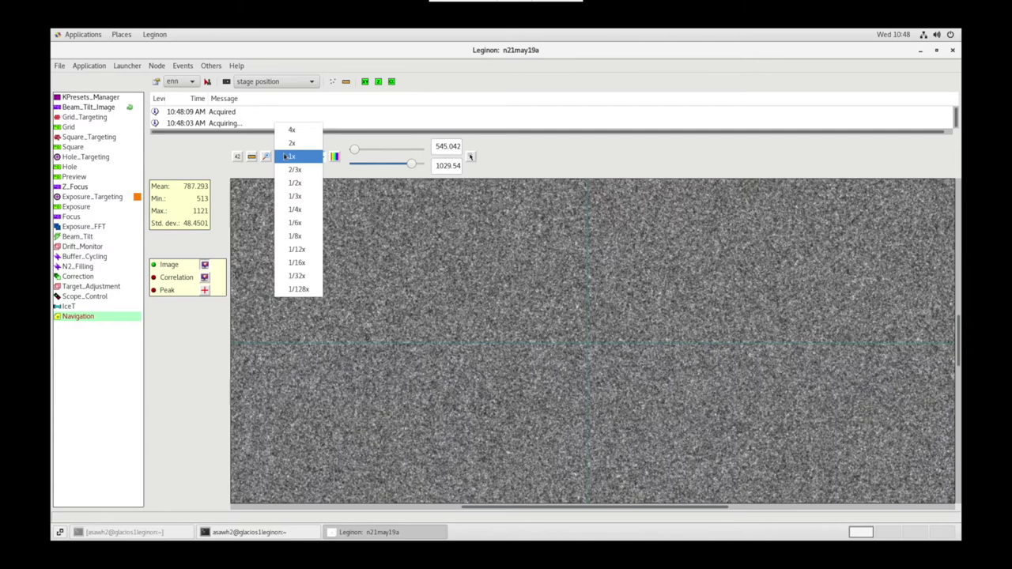
click(295, 236)
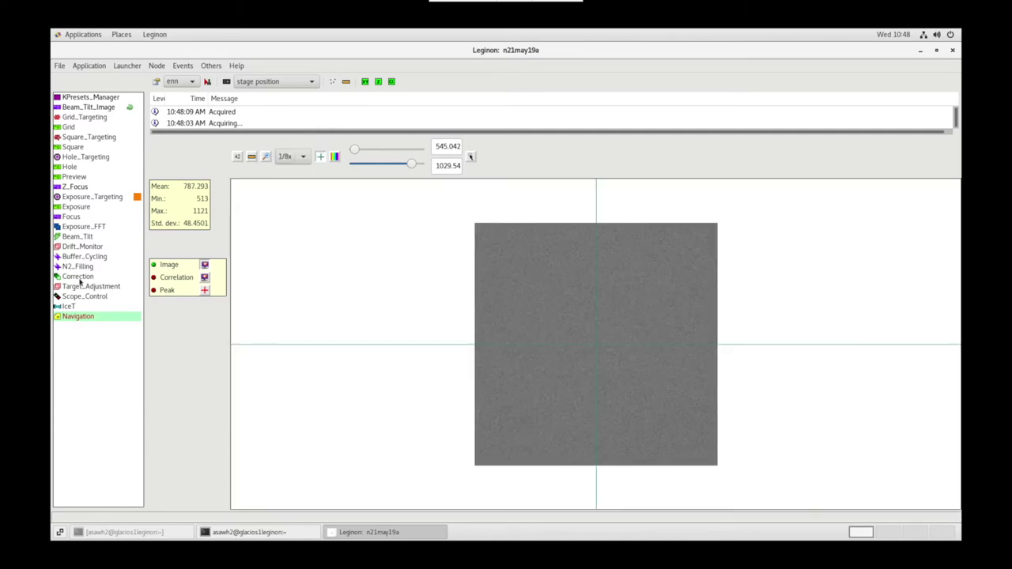
click(79, 277)
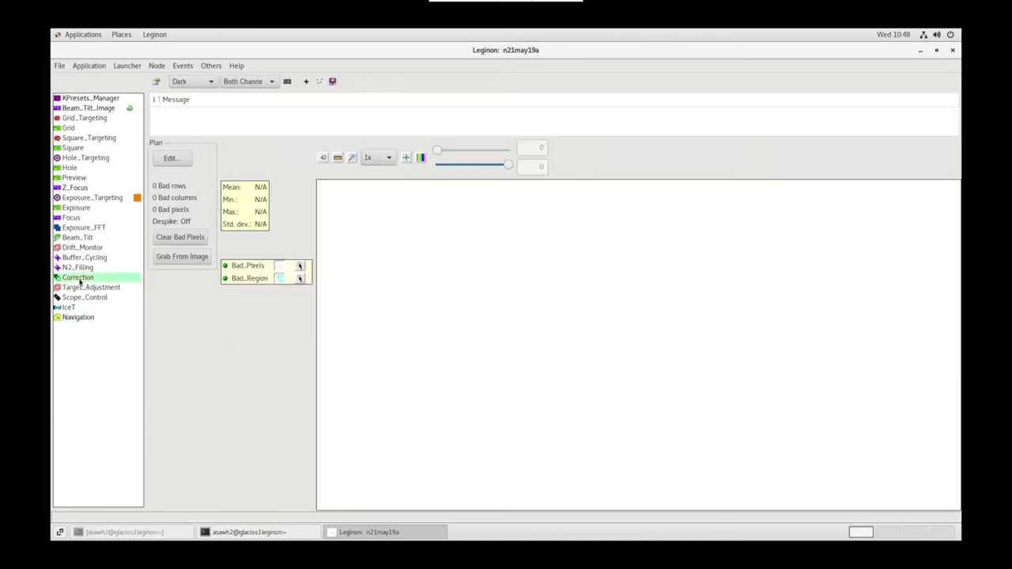
Set Correction to Glacios and Falcon3 at 4096 x 4096 bin 1, 1000 ms exposure, and confirm
click(156, 81)
click(461, 154)
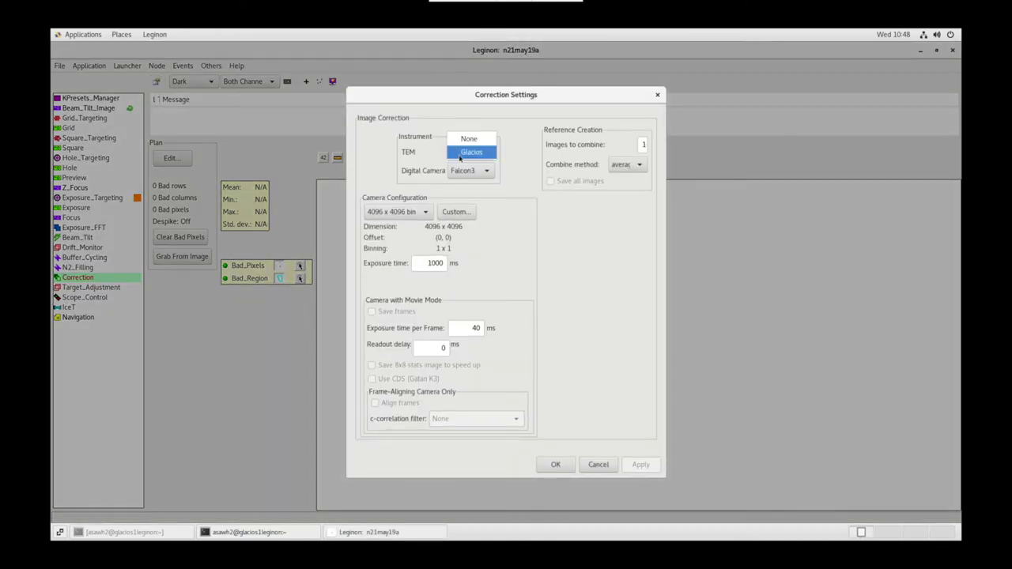
click(462, 152)
click(464, 171)
click(464, 171)
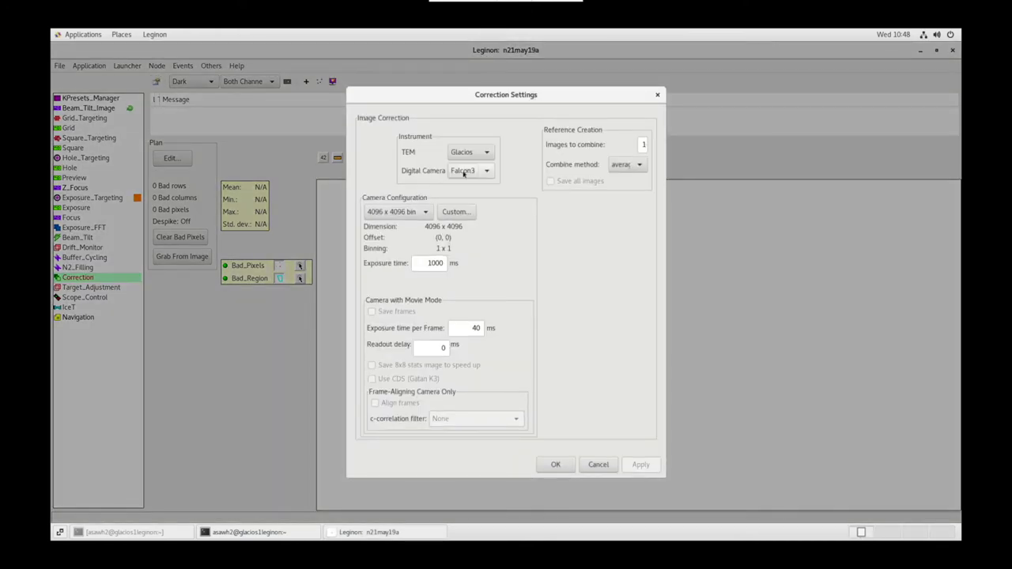
click(405, 214)
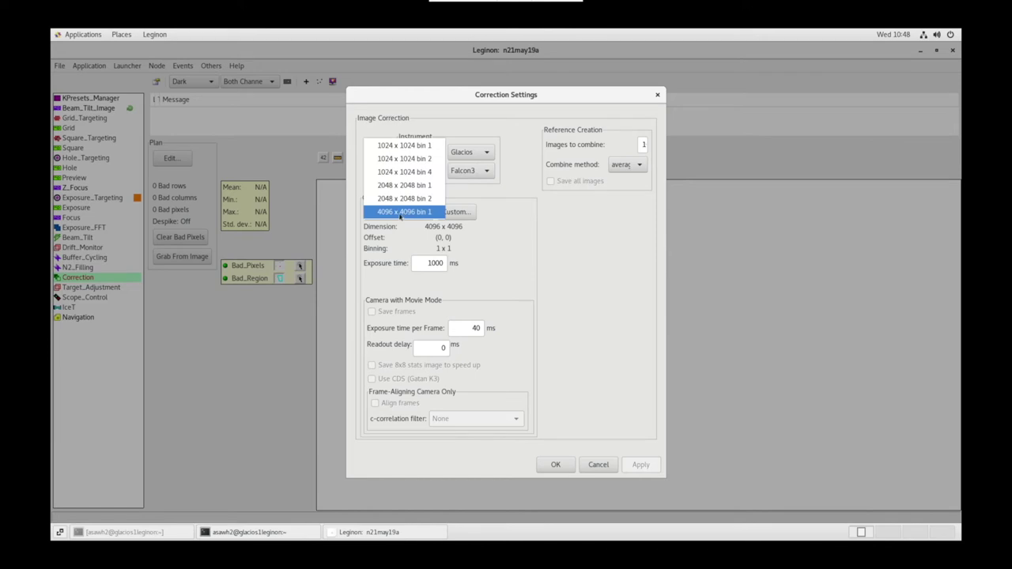
click(400, 215)
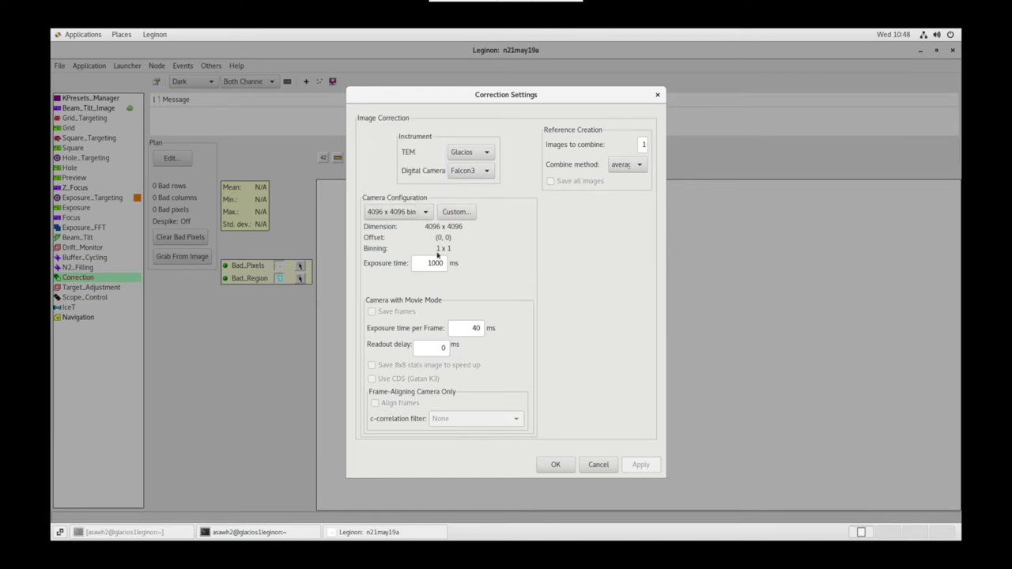
drag(424, 263, 456, 268)
drag(468, 327, 494, 332)
click(554, 465)
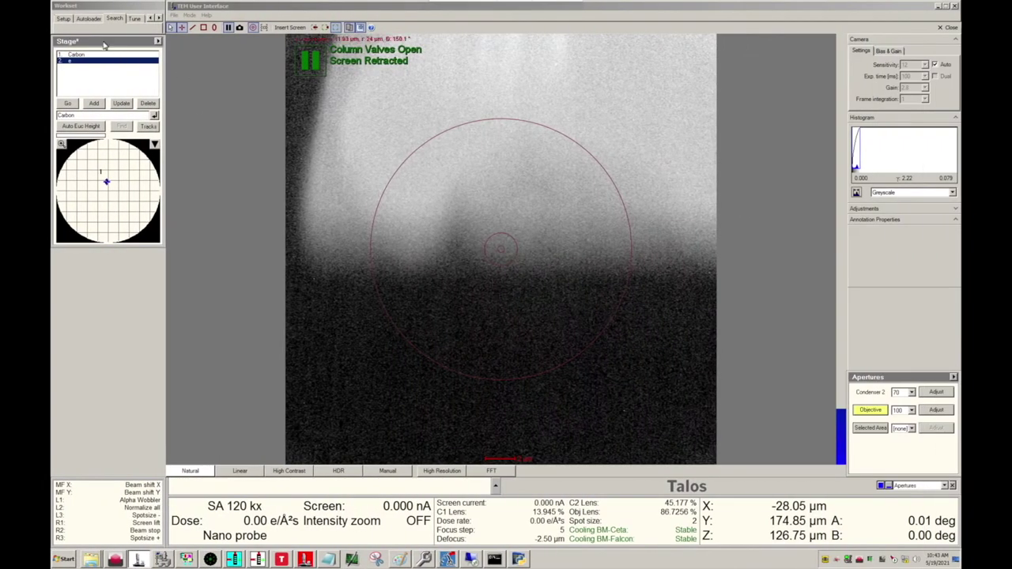
Close the column valves from the Autoloader tab
click(90, 18)
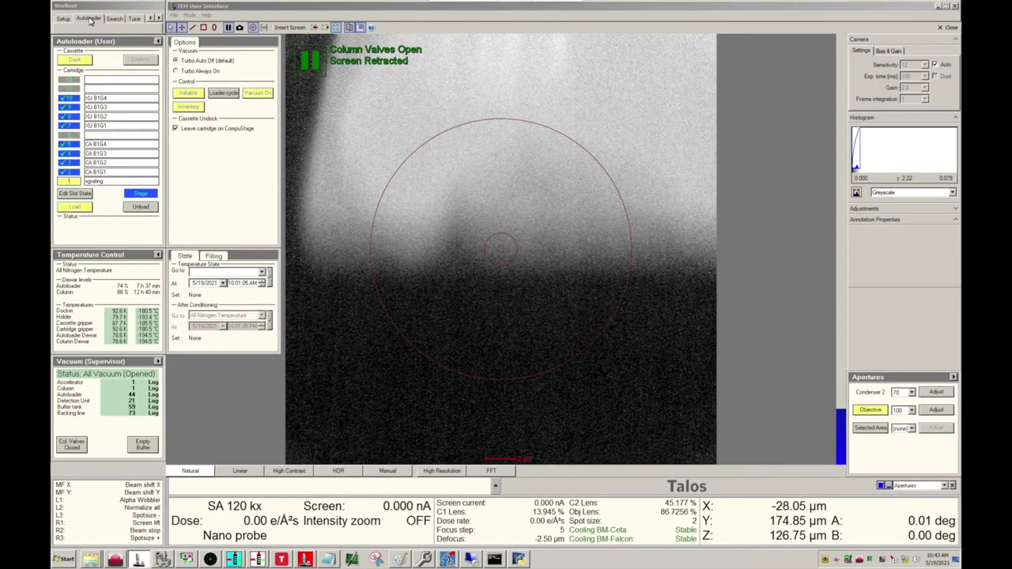
click(71, 445)
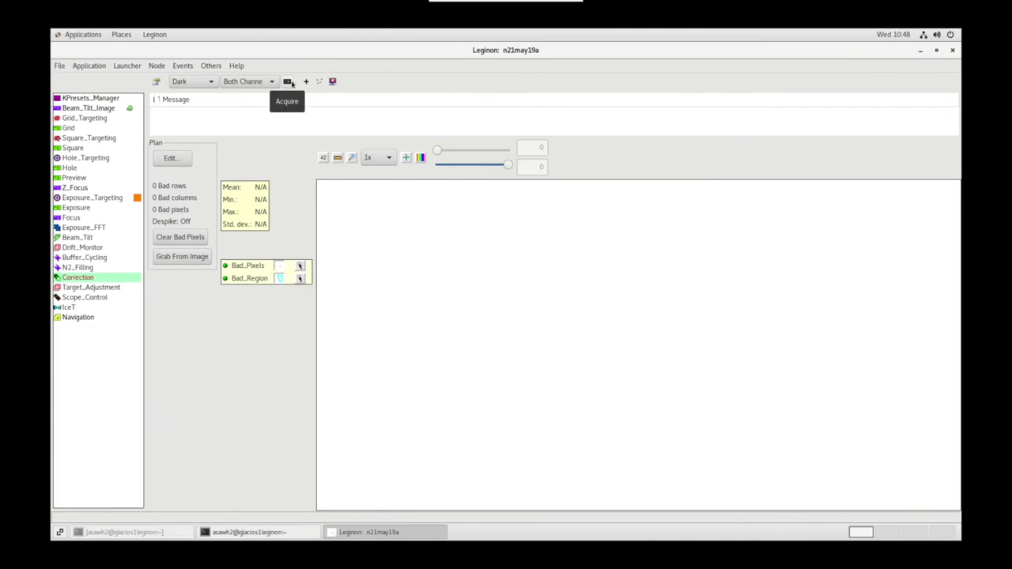
Acquire dark then bright reference images, viewing the result at 1/8x
click(289, 82)
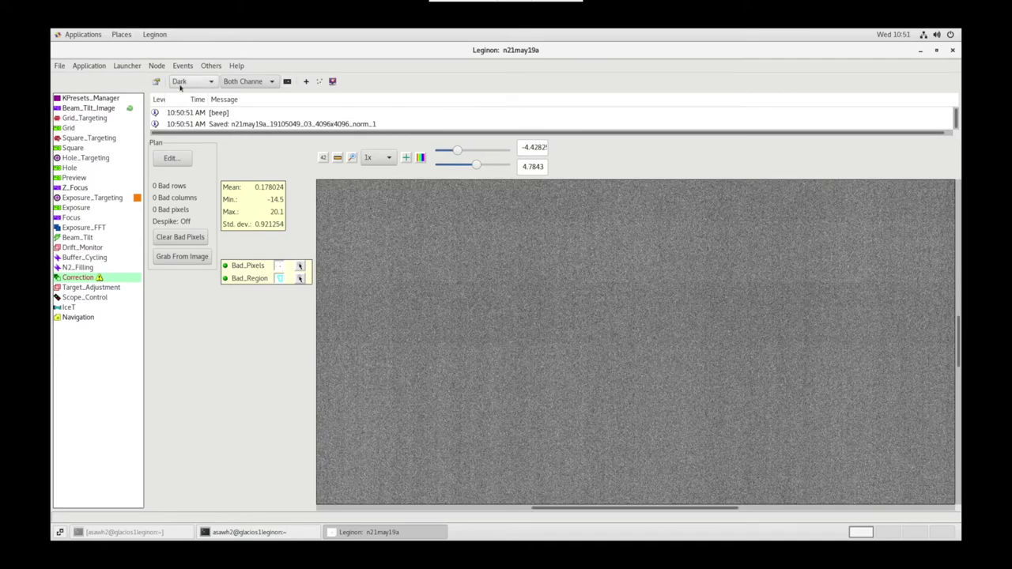
click(180, 86)
click(187, 93)
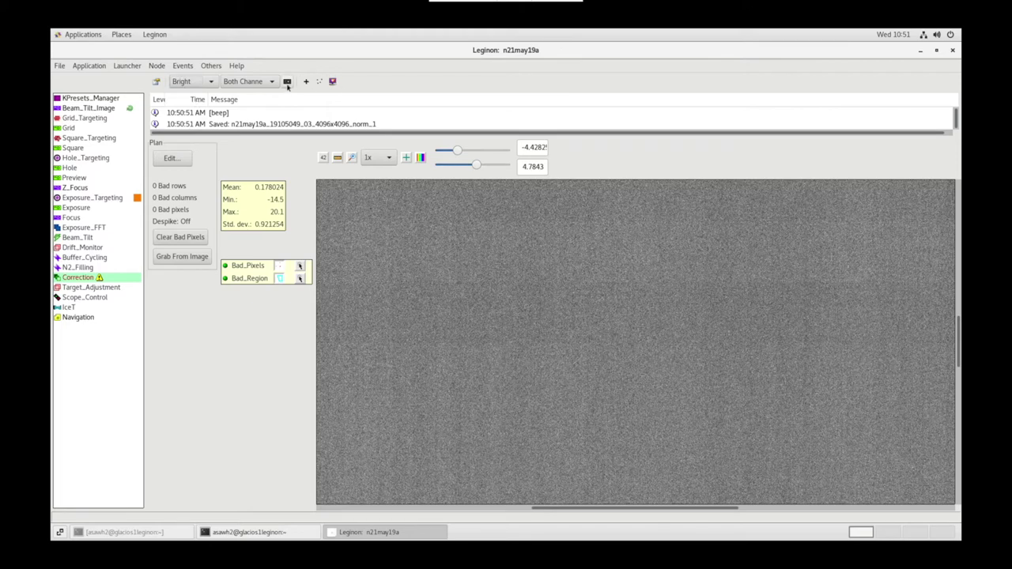
click(287, 84)
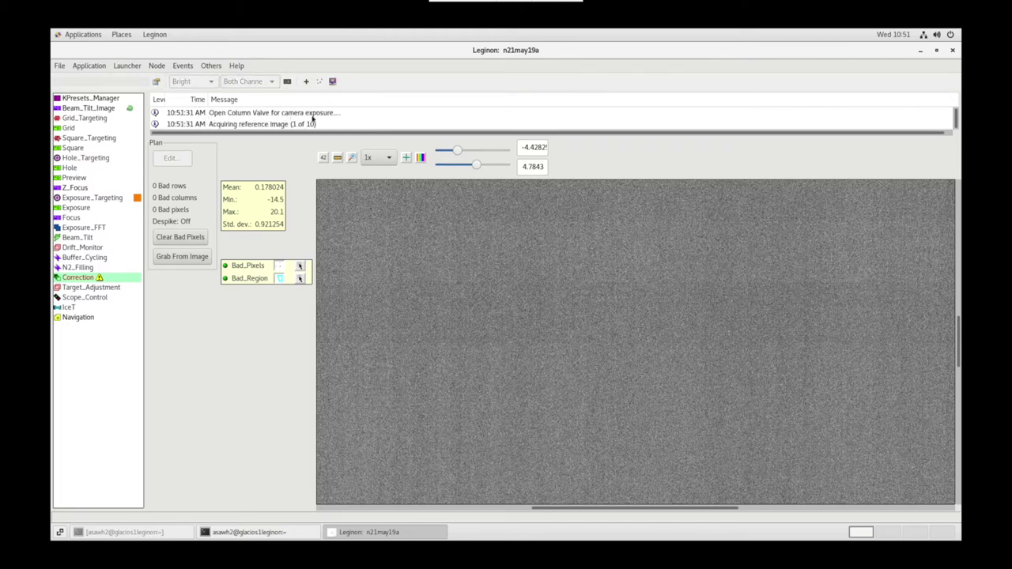
click(378, 158)
click(373, 211)
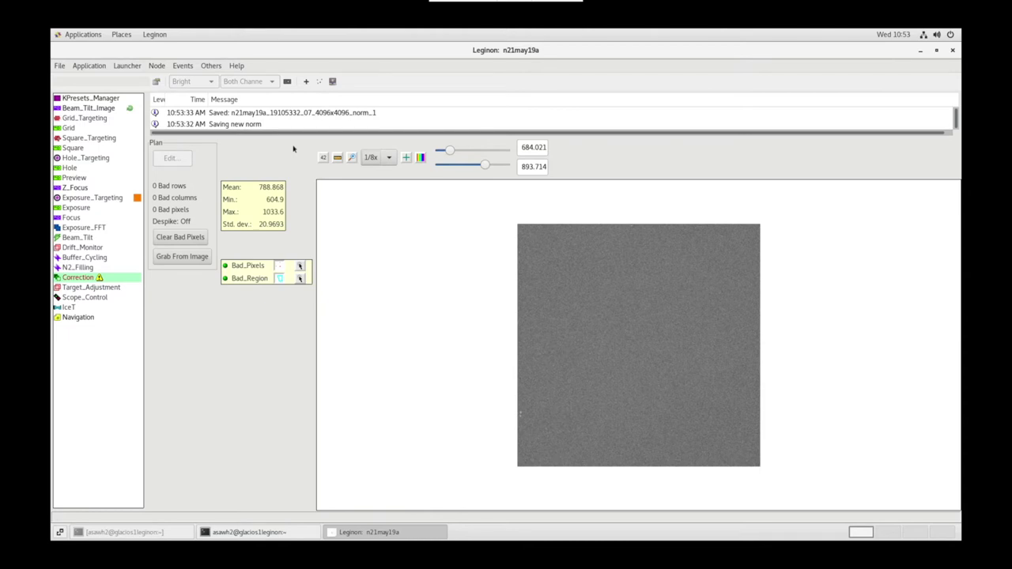
Acquire a Corrected test image with the new gain norm
click(191, 81)
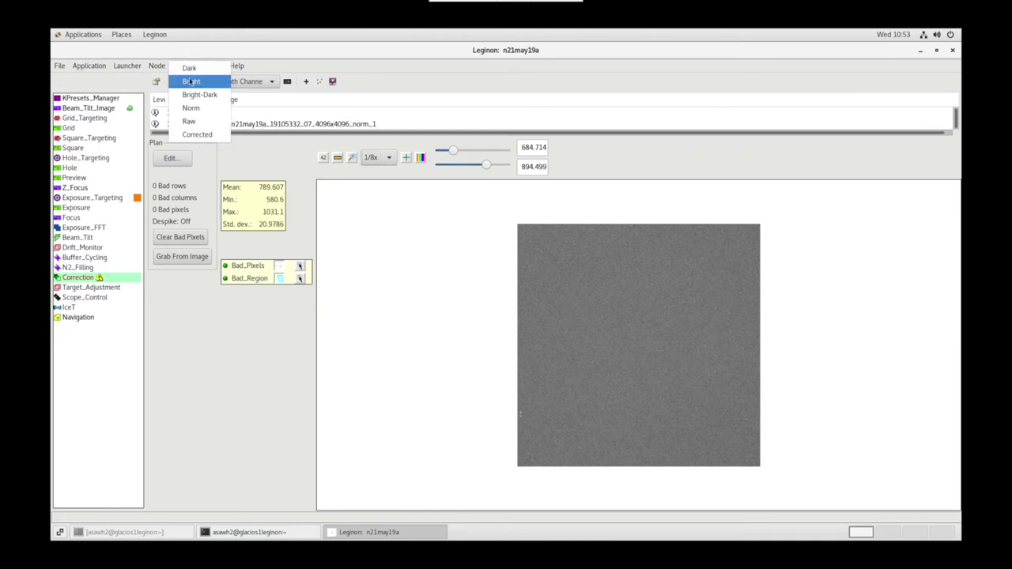
click(205, 135)
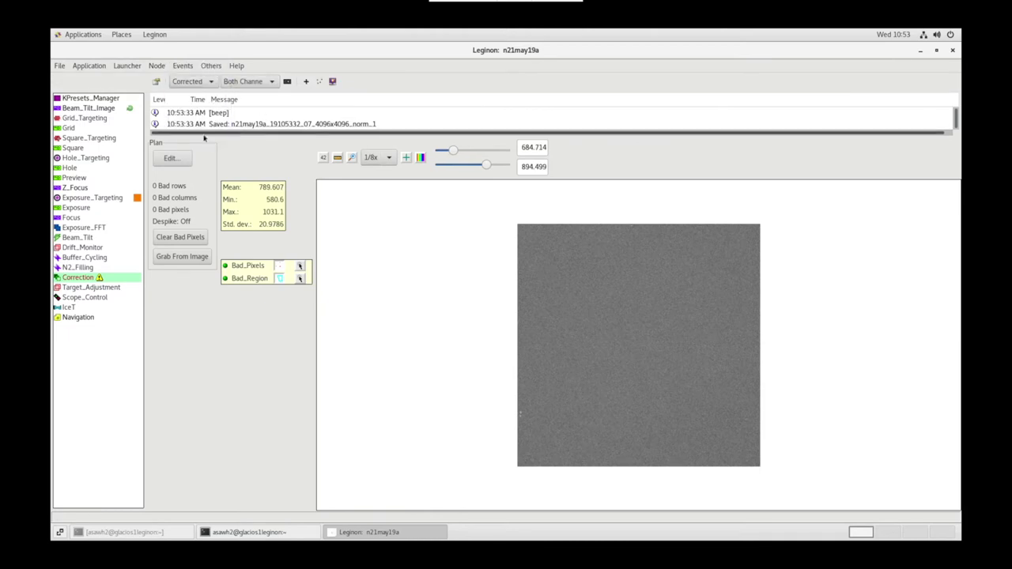
click(289, 82)
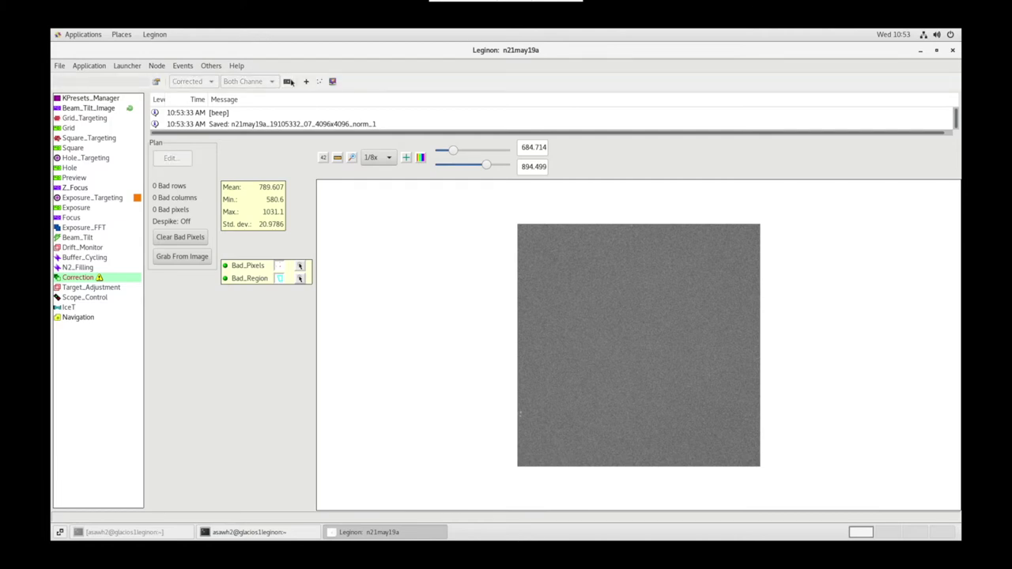
Acquire a fresh image with the enn preset in the Navigation node
click(75, 320)
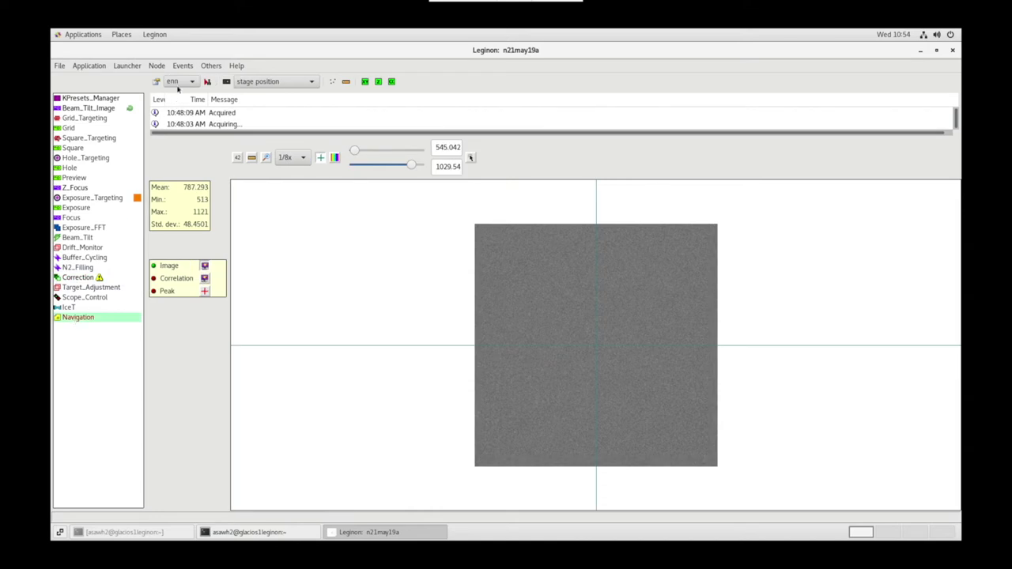
click(178, 82)
click(181, 88)
click(226, 82)
Change the IceT vacuum intensity from 787.005 to the new mean of about 789
click(68, 307)
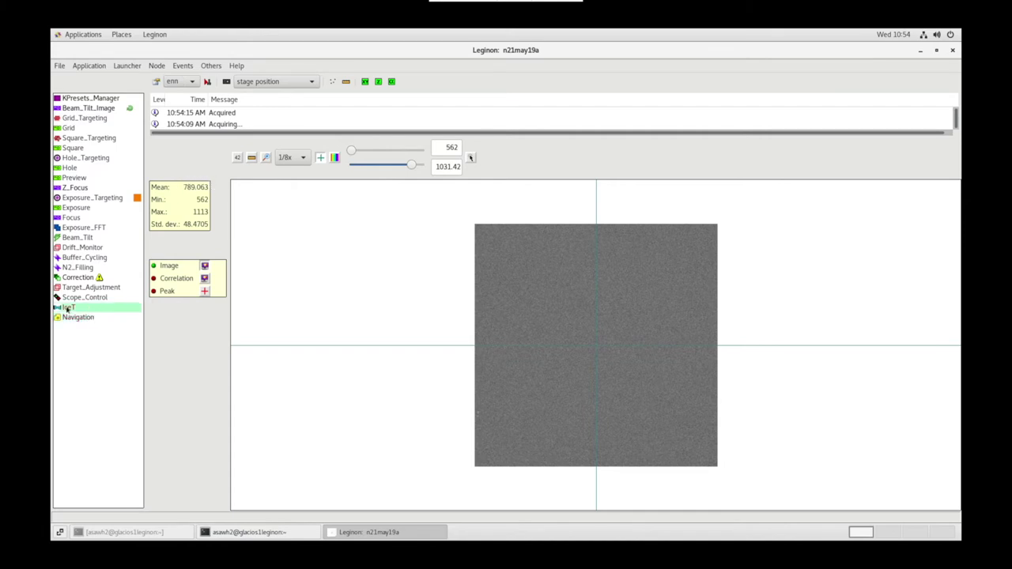
click(156, 83)
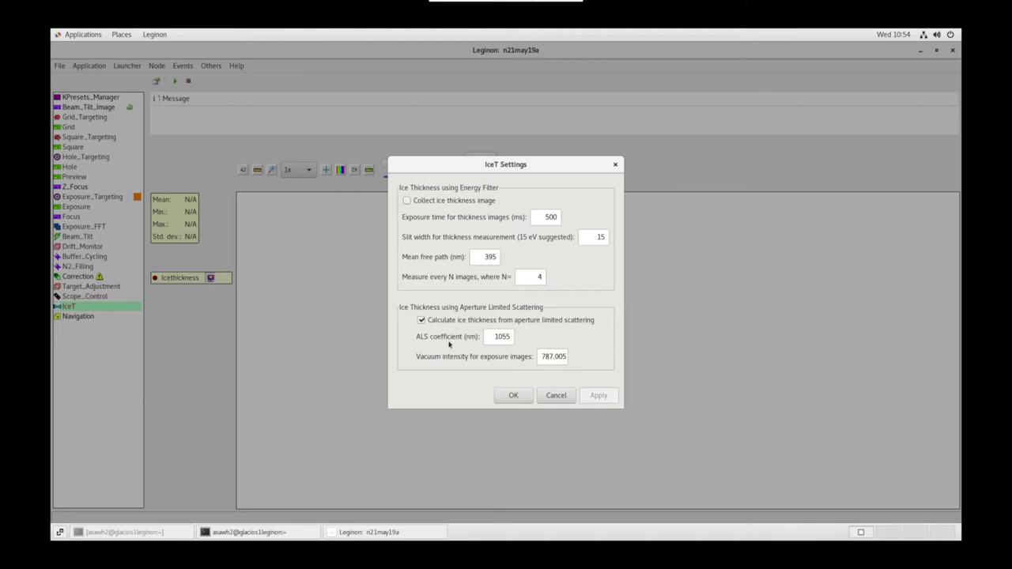
double_click(551, 359)
text(89.063)
click(514, 396)
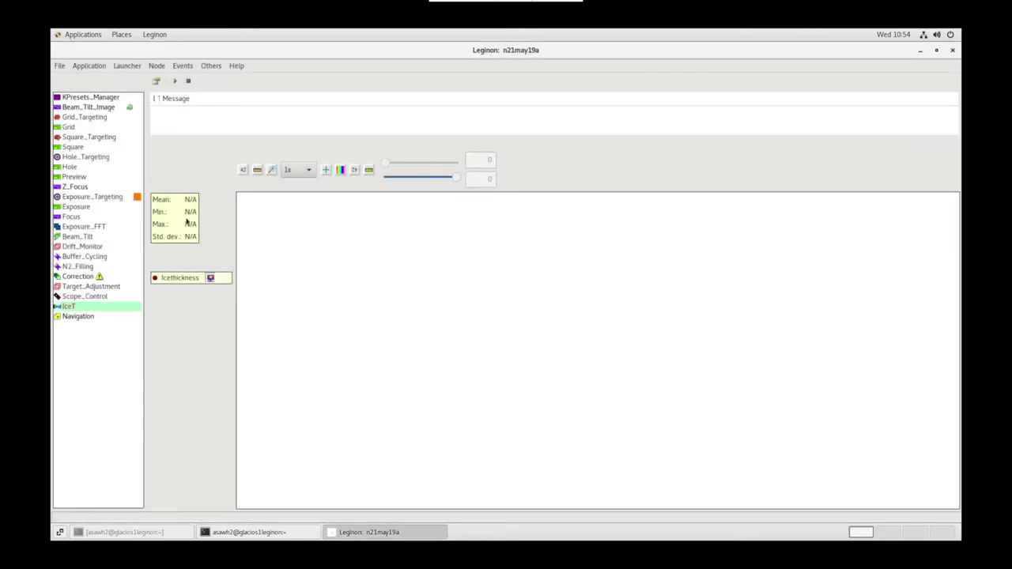
Measure the enn preset's dose and accept the 64.72 e/Å² value
click(107, 100)
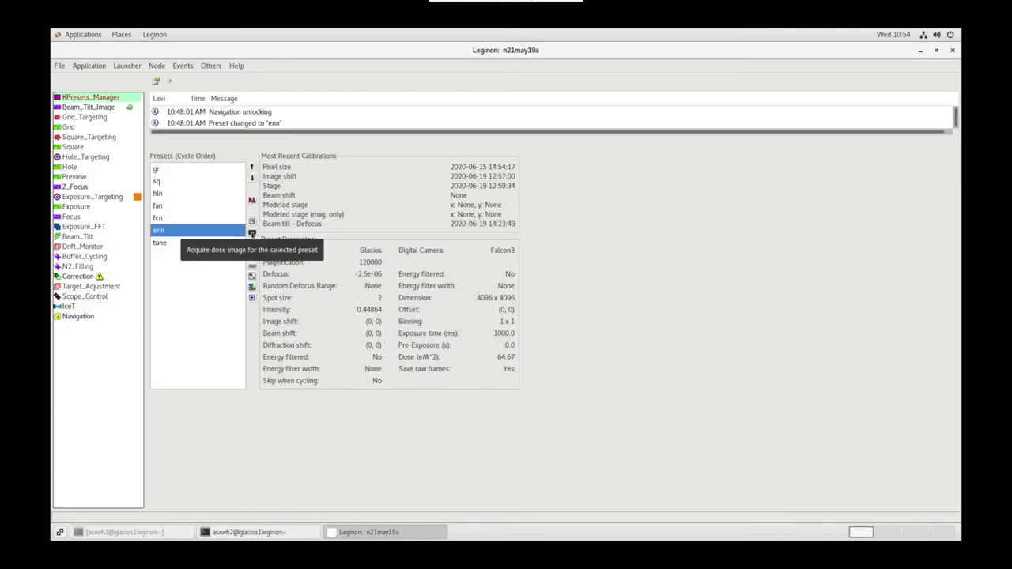
click(252, 234)
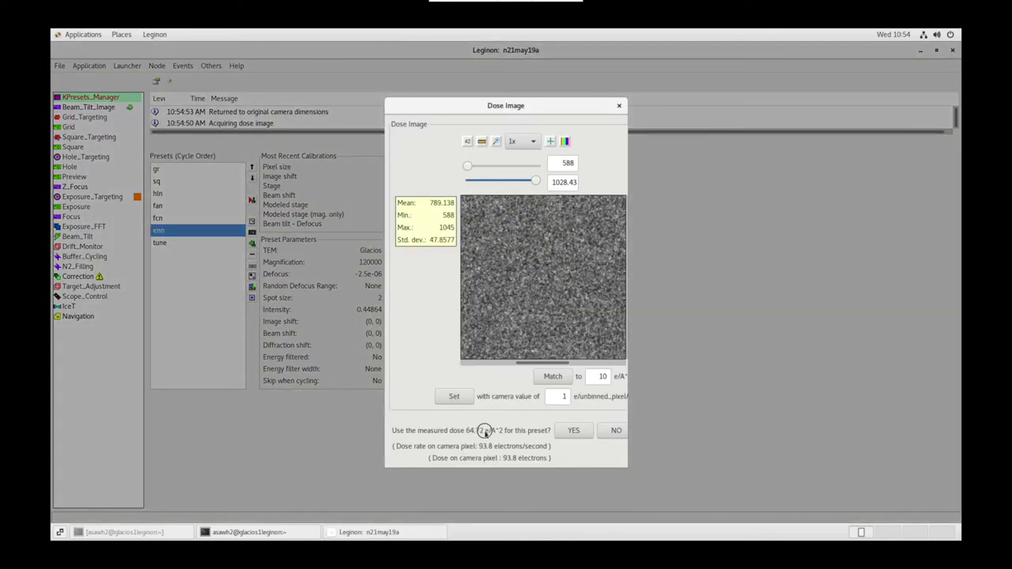
click(571, 432)
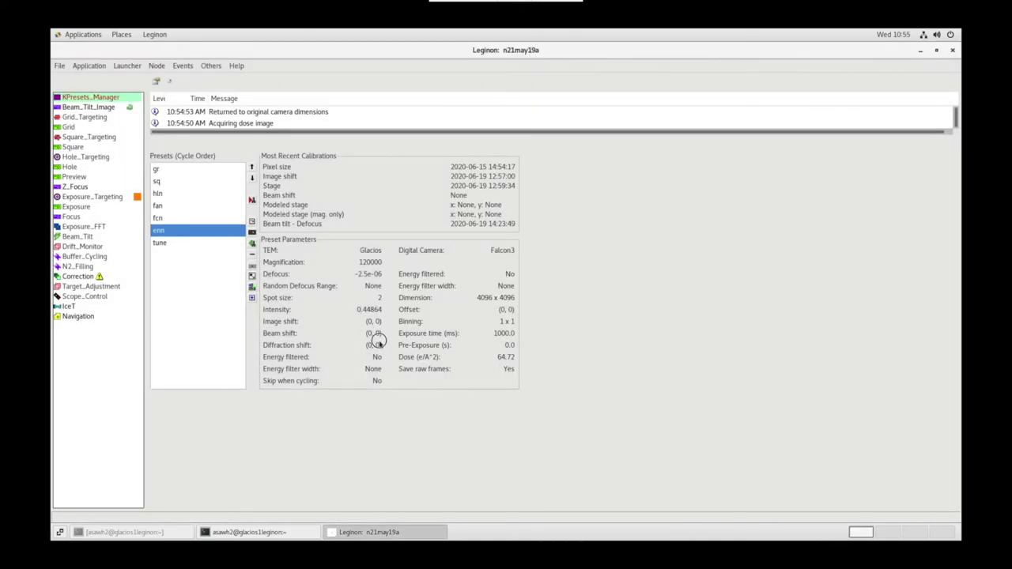
Review the fcn, fan and gr presets and send gr to the microscope
click(192, 218)
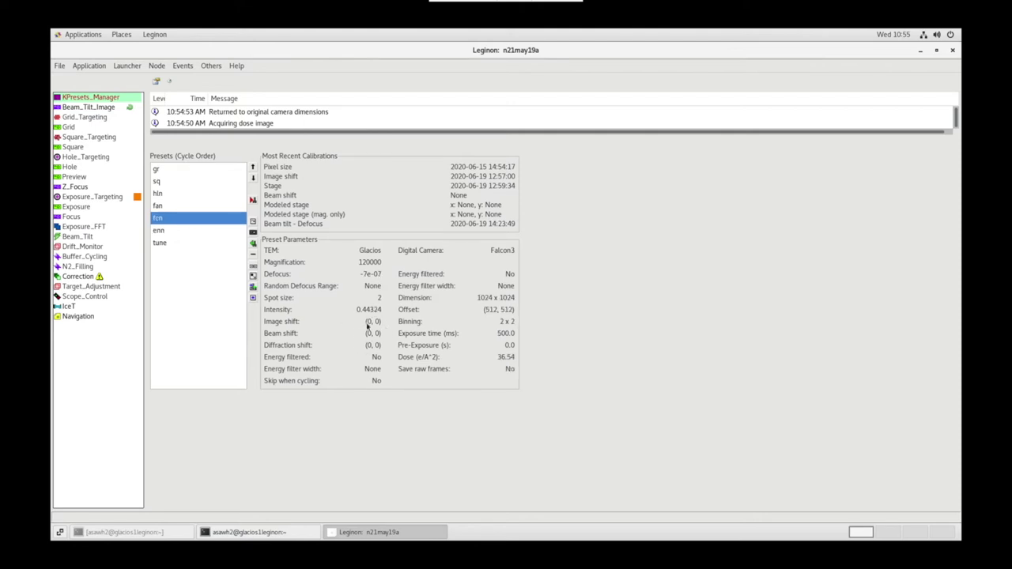
click(199, 206)
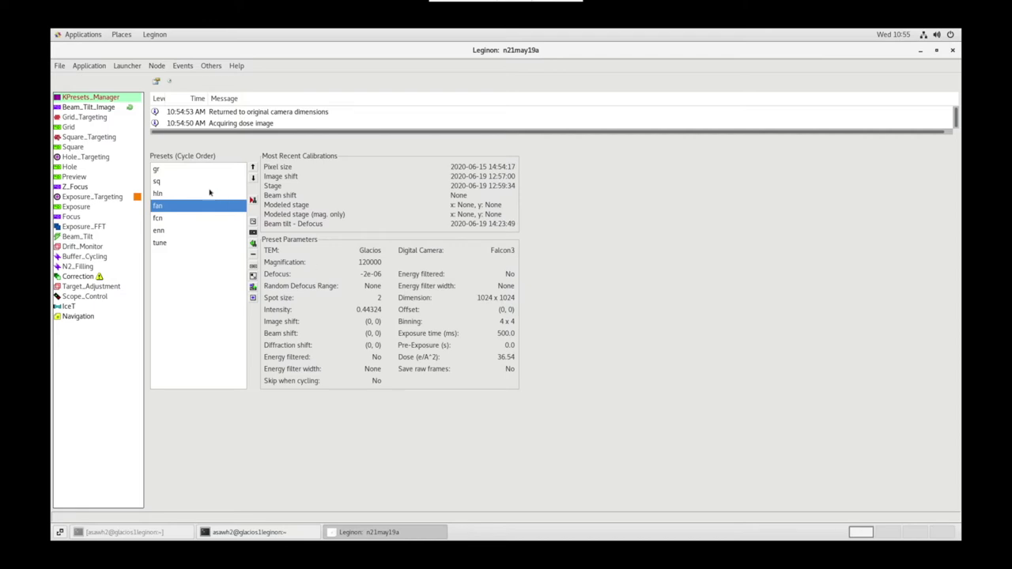
click(161, 170)
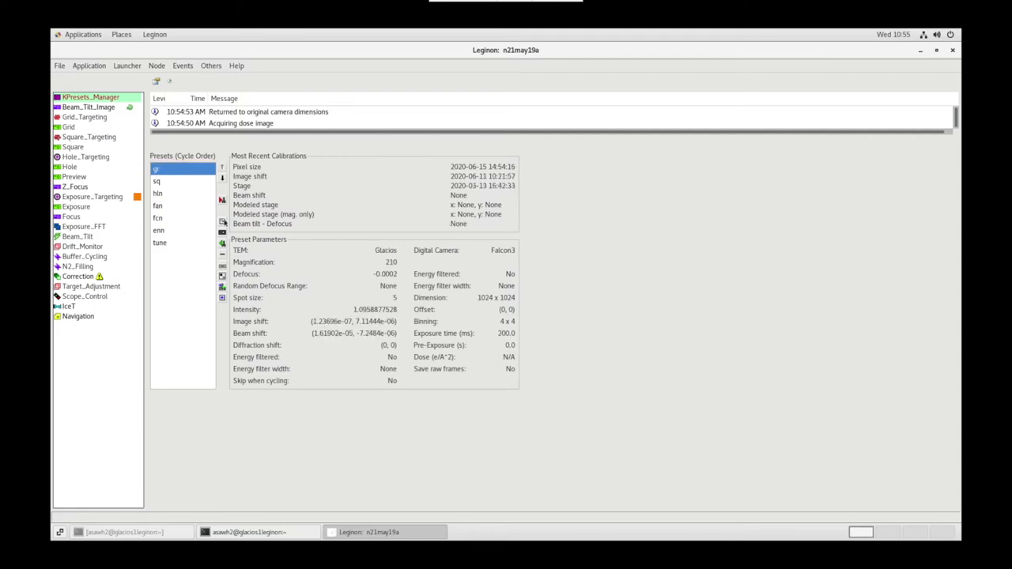
click(222, 201)
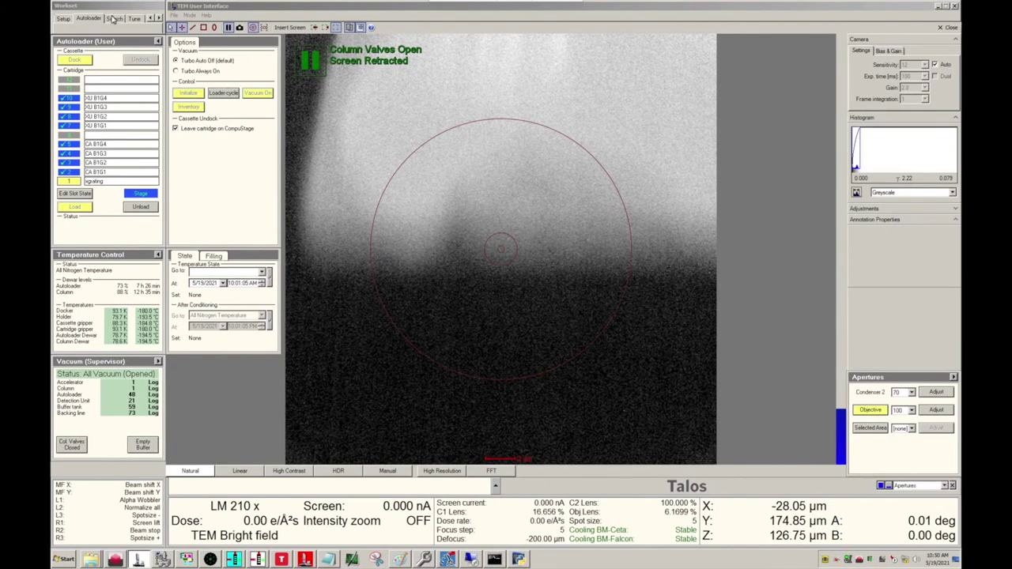
Move the stage to the stored Carbon position
click(113, 17)
click(86, 55)
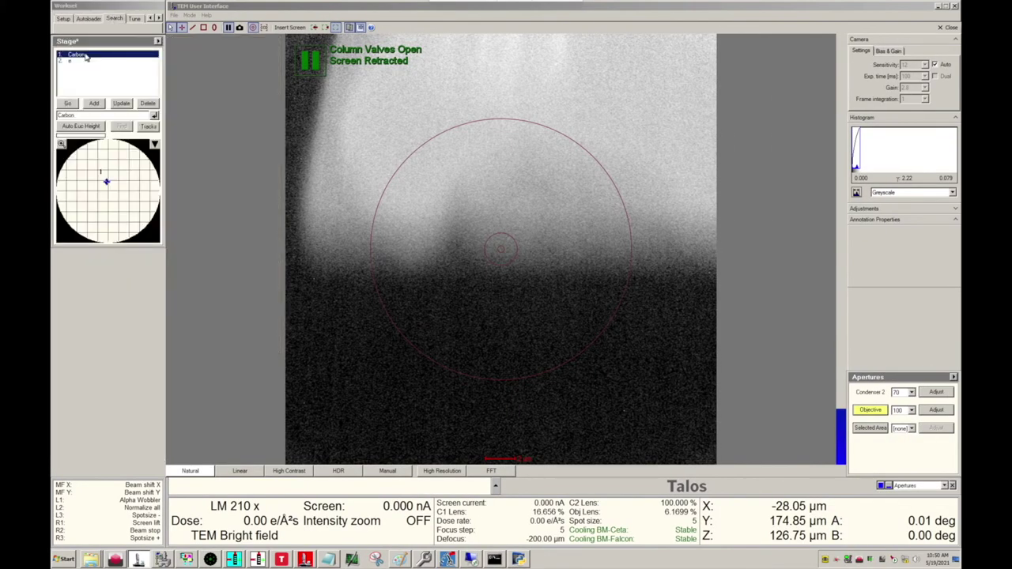
click(68, 103)
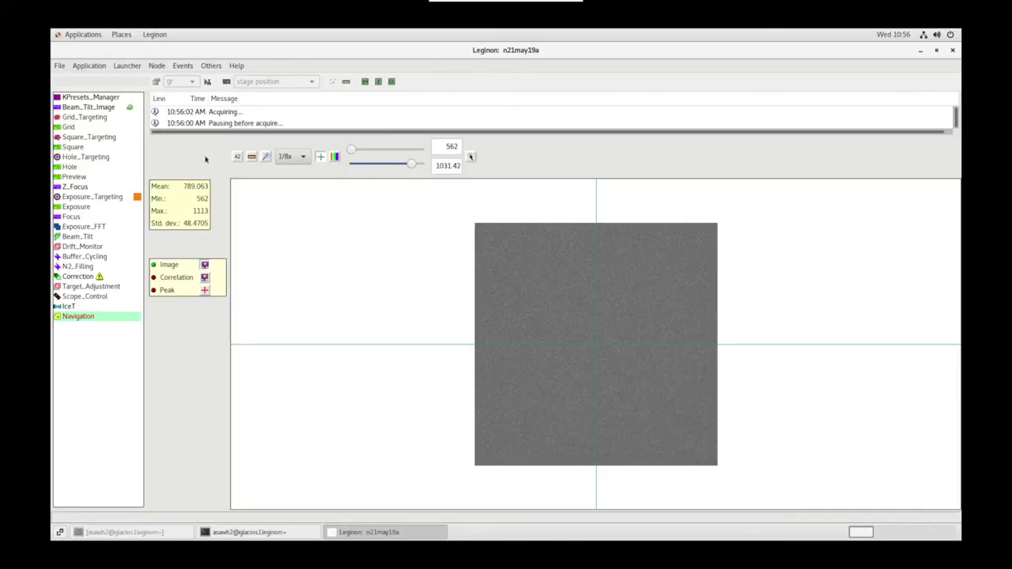
View the gr image at 1x with click-to-move targeting, then send the hln preset and acquire
click(301, 157)
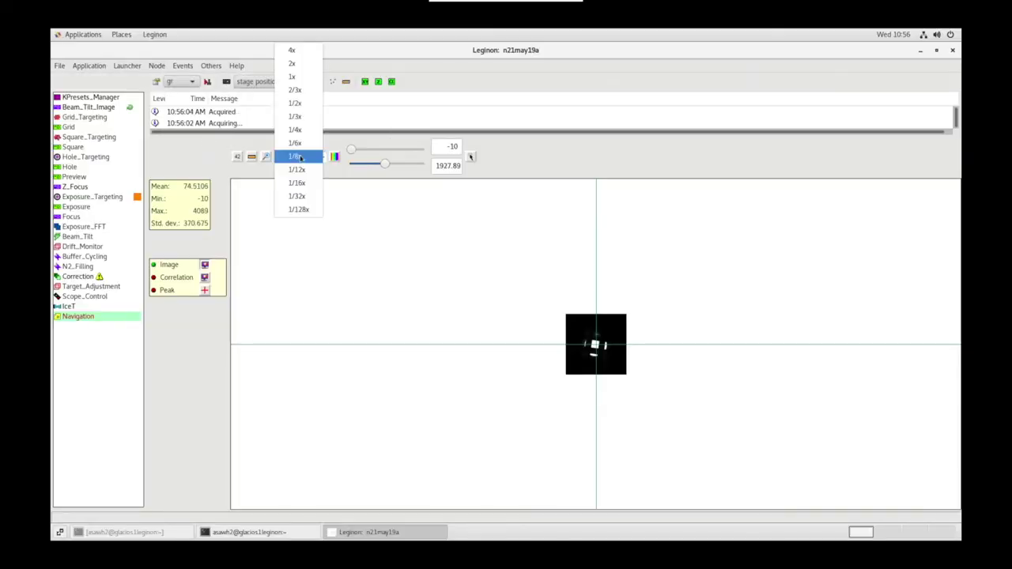
click(295, 78)
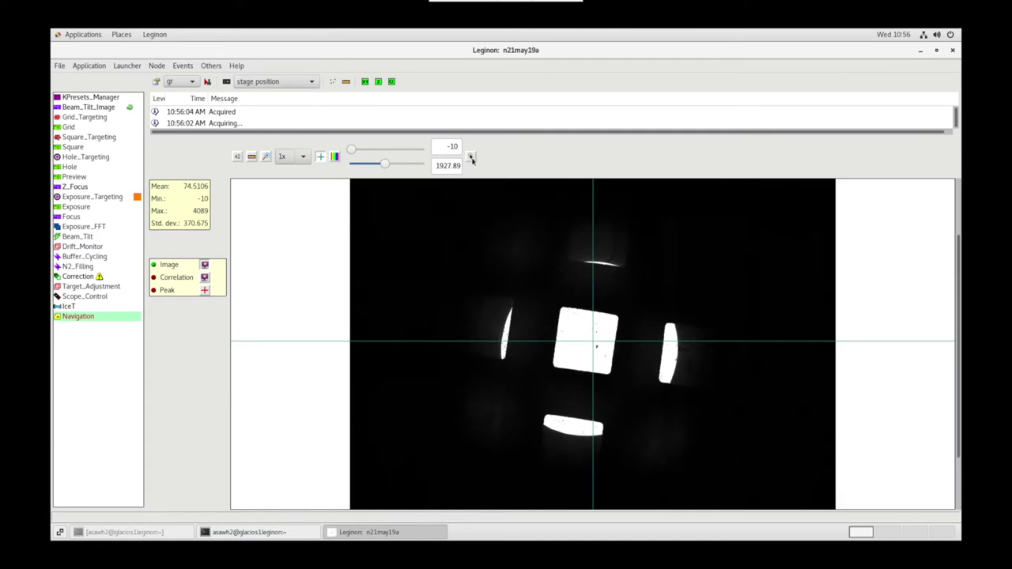
click(470, 157)
click(180, 81)
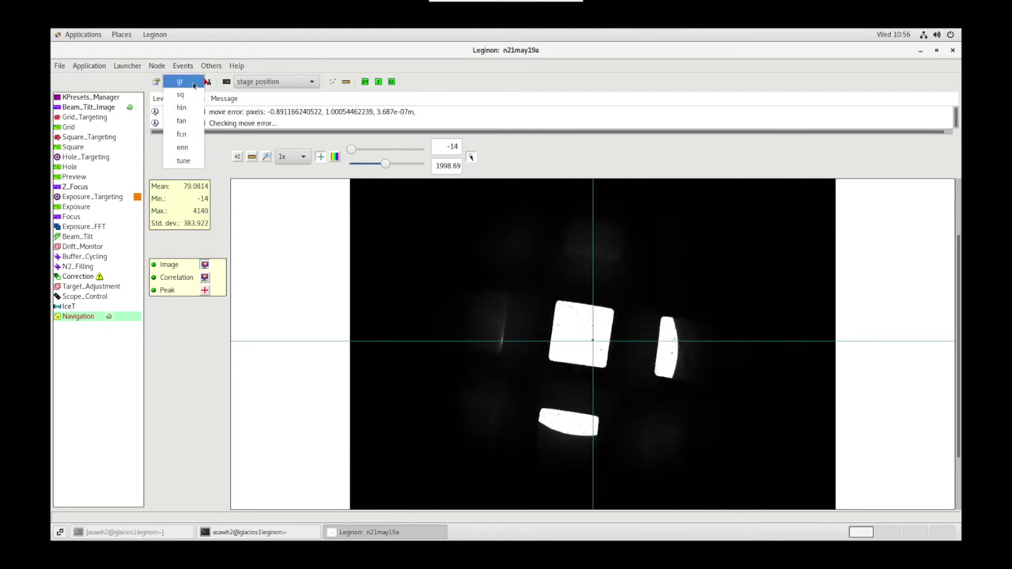
click(184, 107)
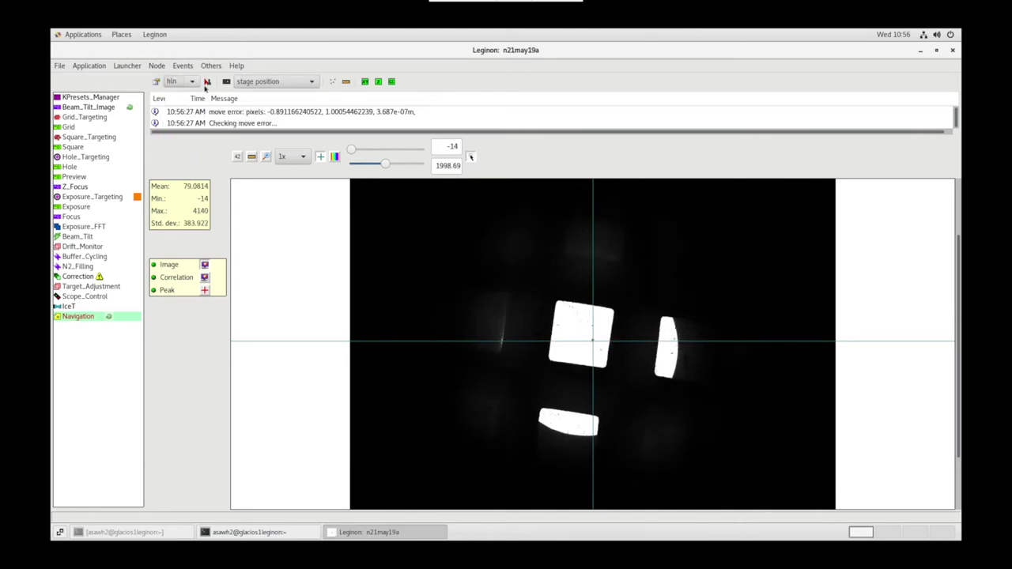
click(206, 83)
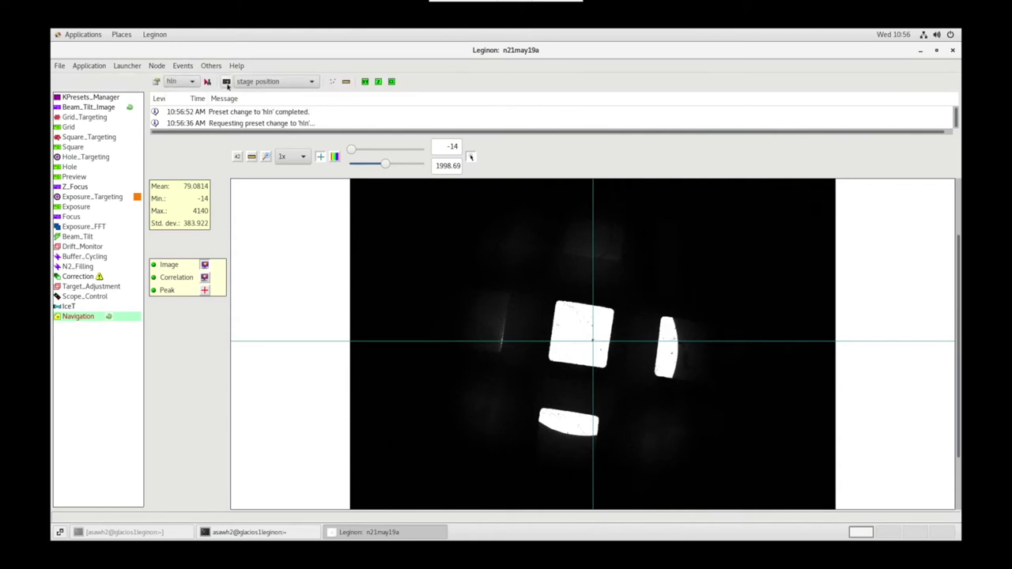
click(227, 83)
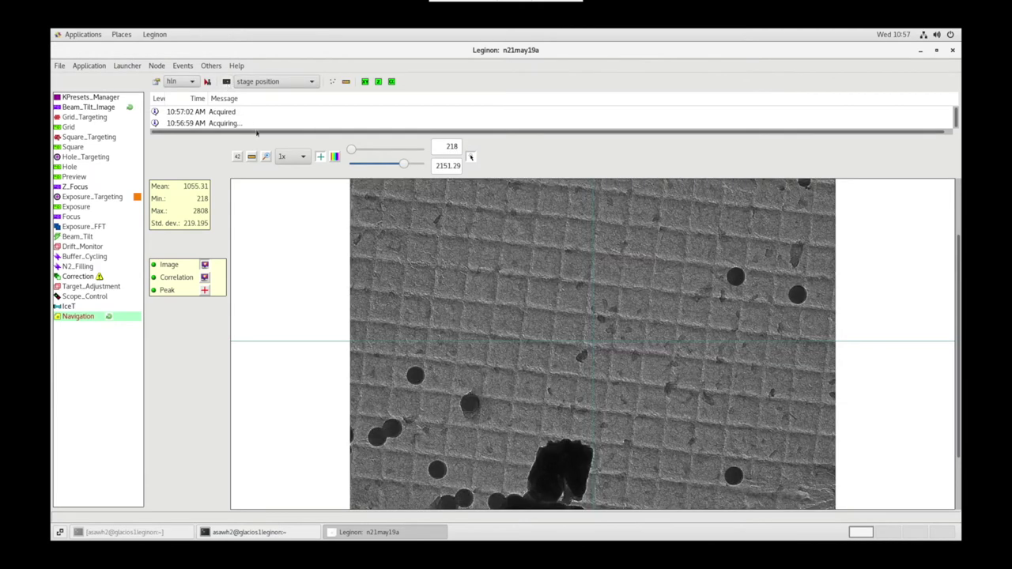
At 1/2x zoom, centre the stage on the dark blob in the hln image
click(291, 157)
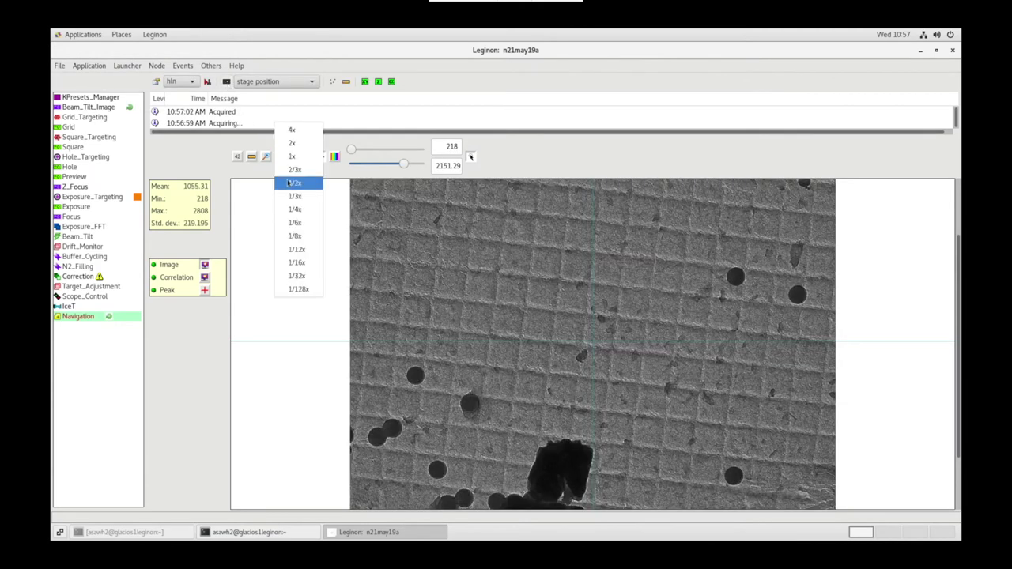
click(288, 183)
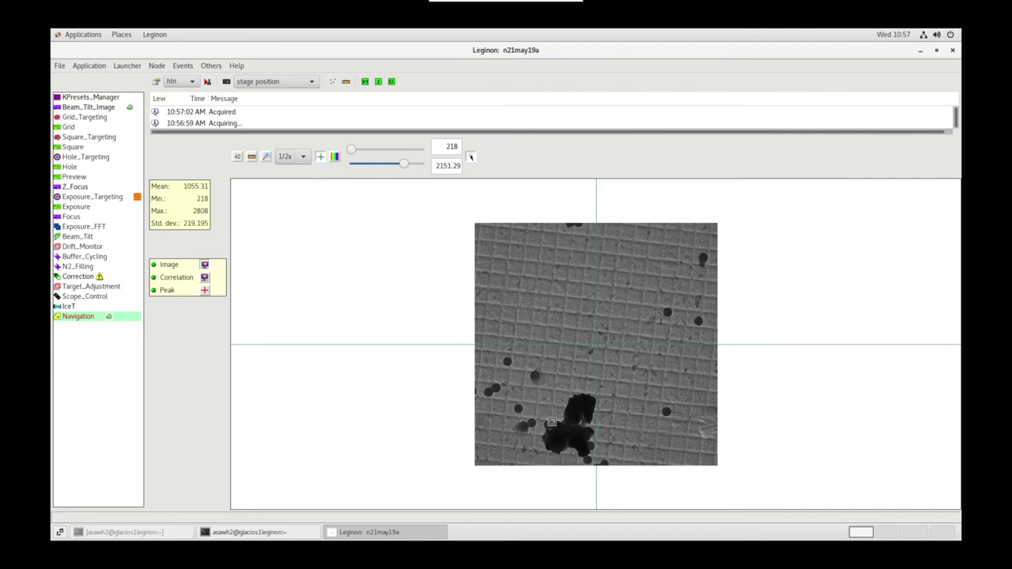
click(591, 426)
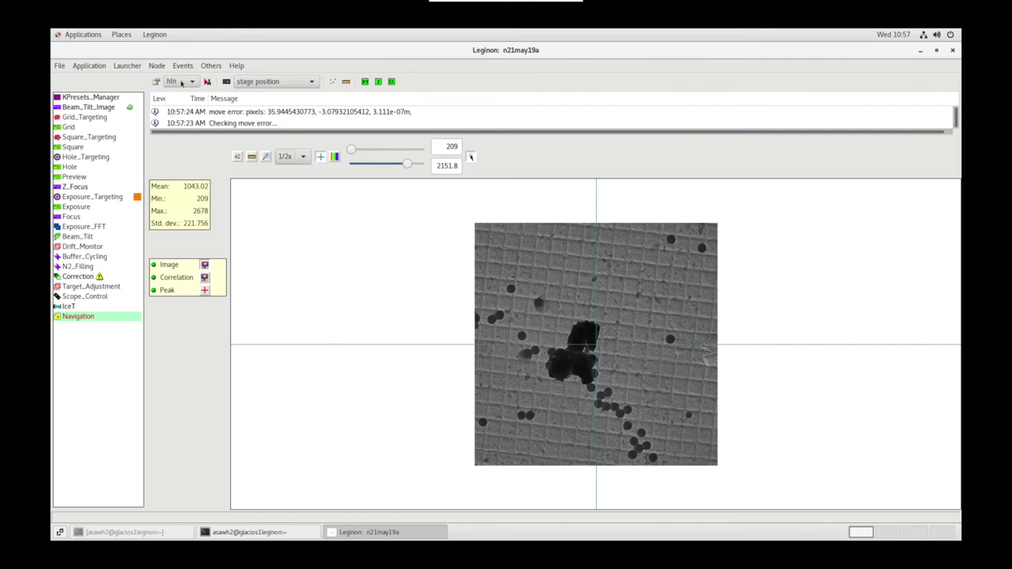
click(181, 82)
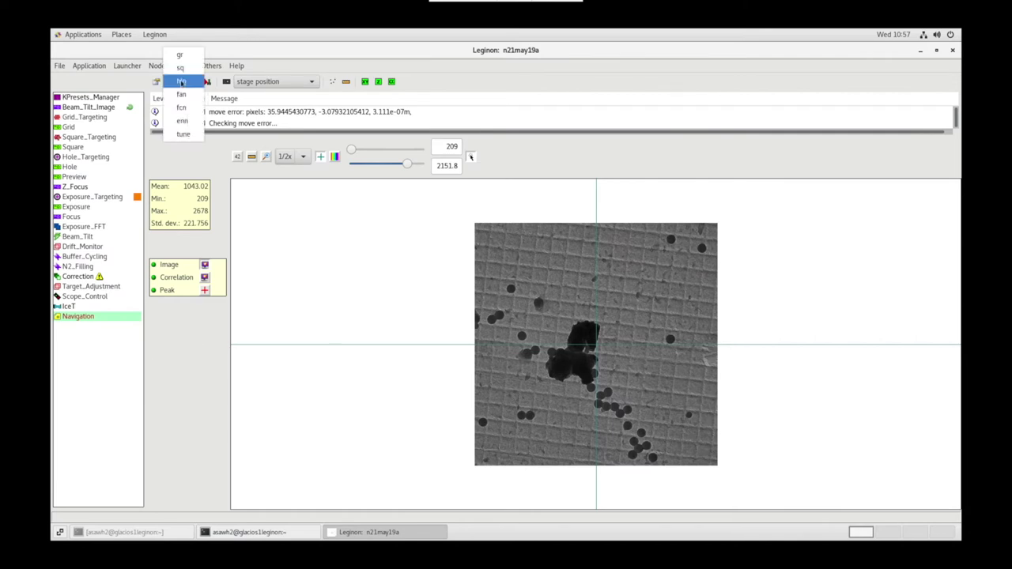
Send the enn preset, acquire, view at 1/8x and move the stage to the clicked spot
click(181, 120)
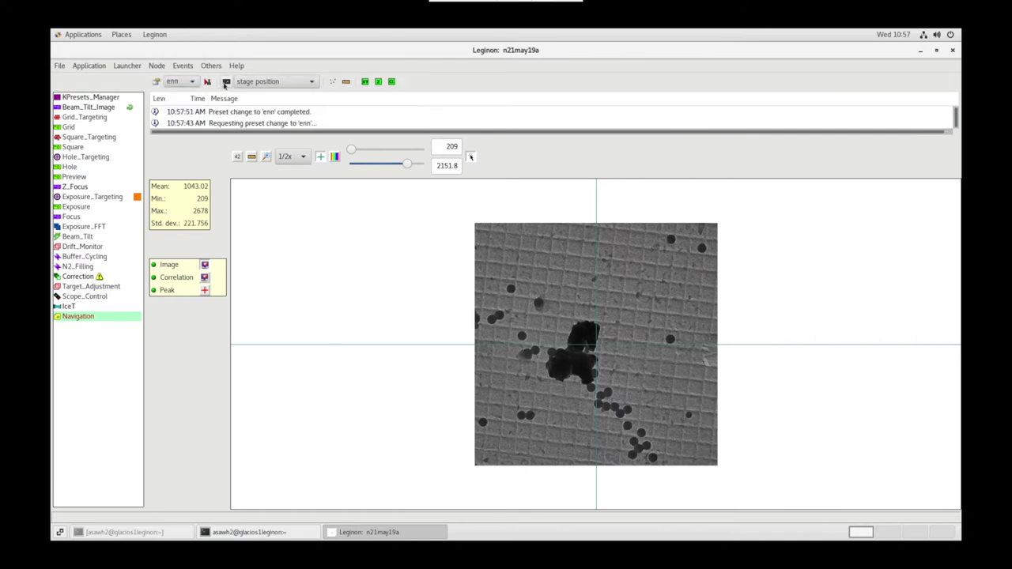
click(226, 82)
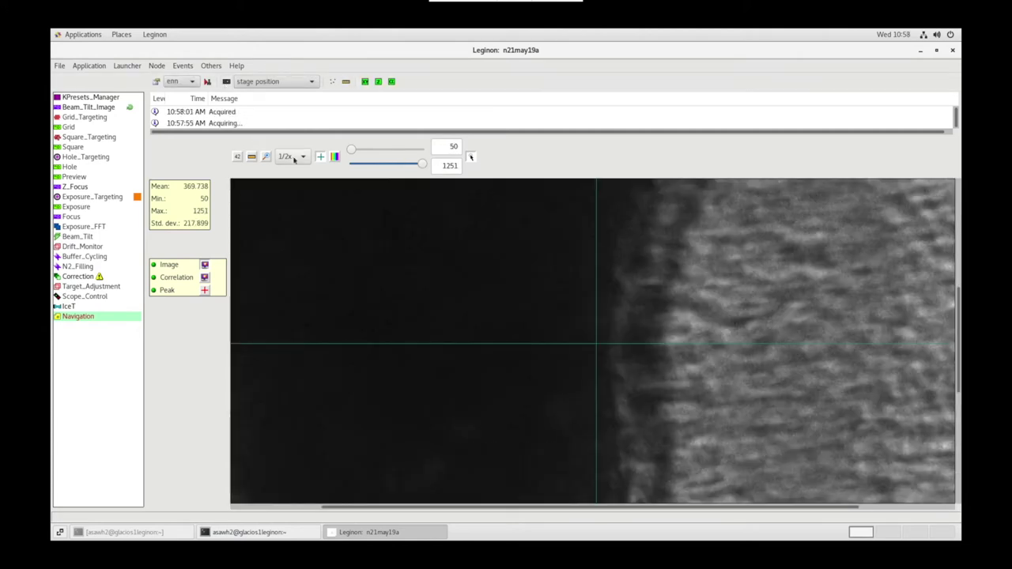
click(294, 157)
click(299, 209)
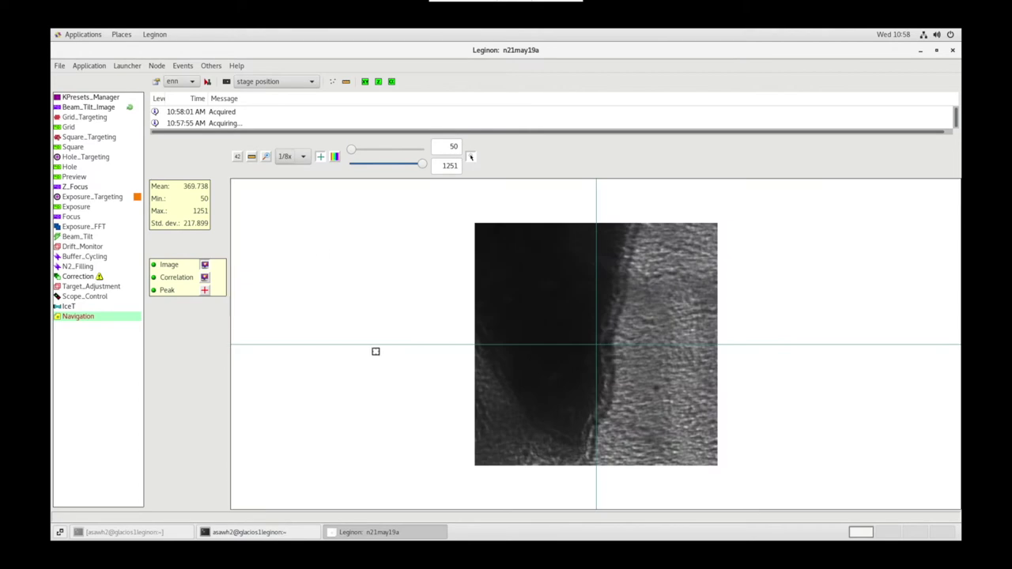
click(584, 452)
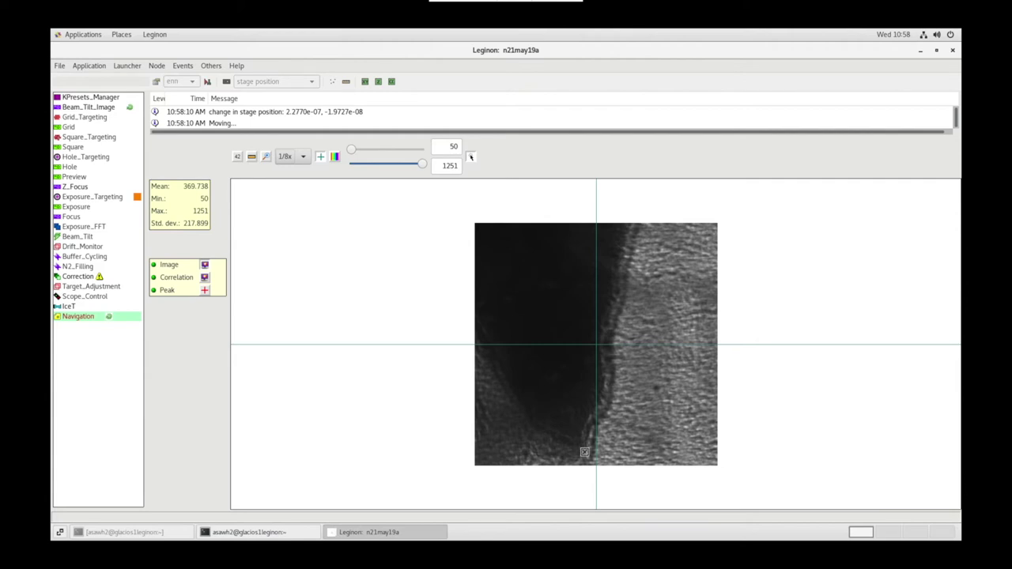
Send the hln preset, switch navigation to image shift, and acquire a new hln image
click(177, 82)
click(181, 48)
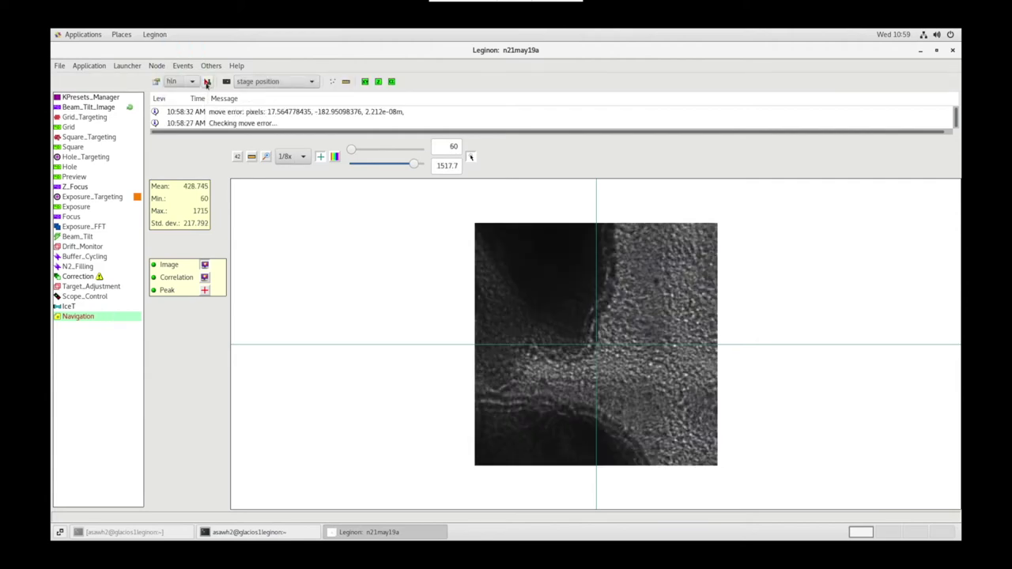
click(207, 83)
click(242, 82)
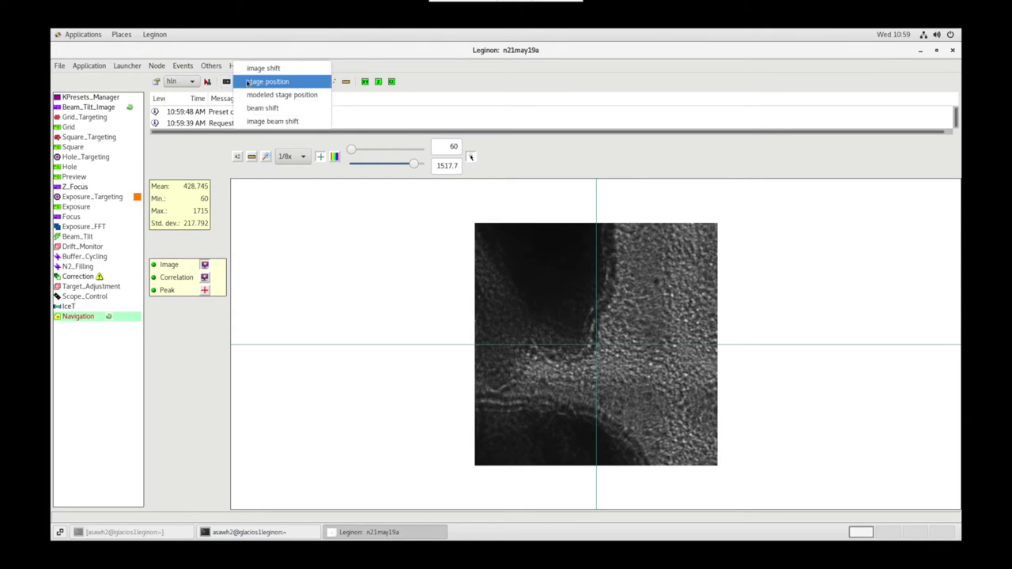
click(251, 70)
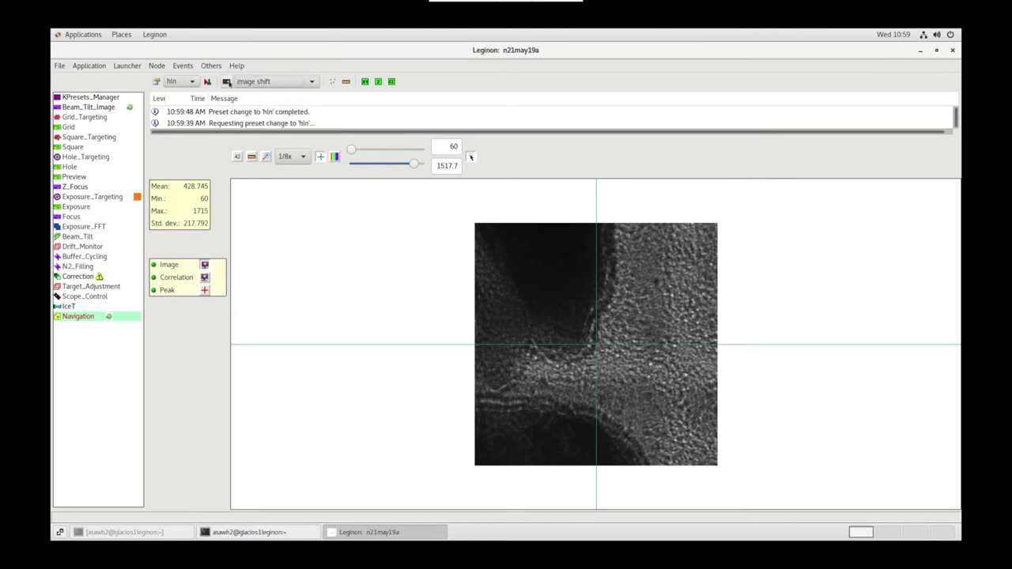
click(227, 82)
Magnify the hln image to 4x and centre the dark clump's edge on the crosshair
click(291, 155)
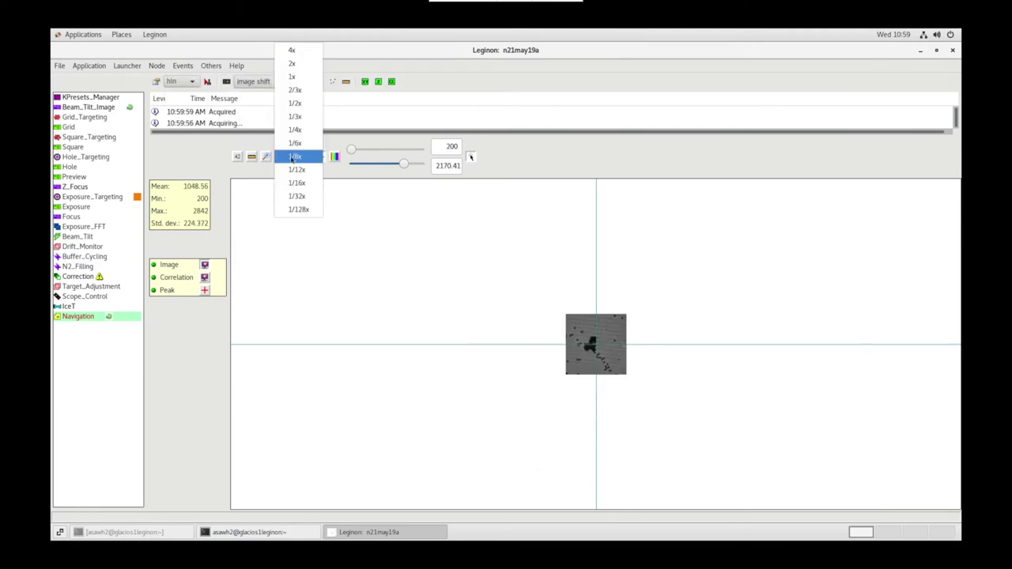
click(295, 78)
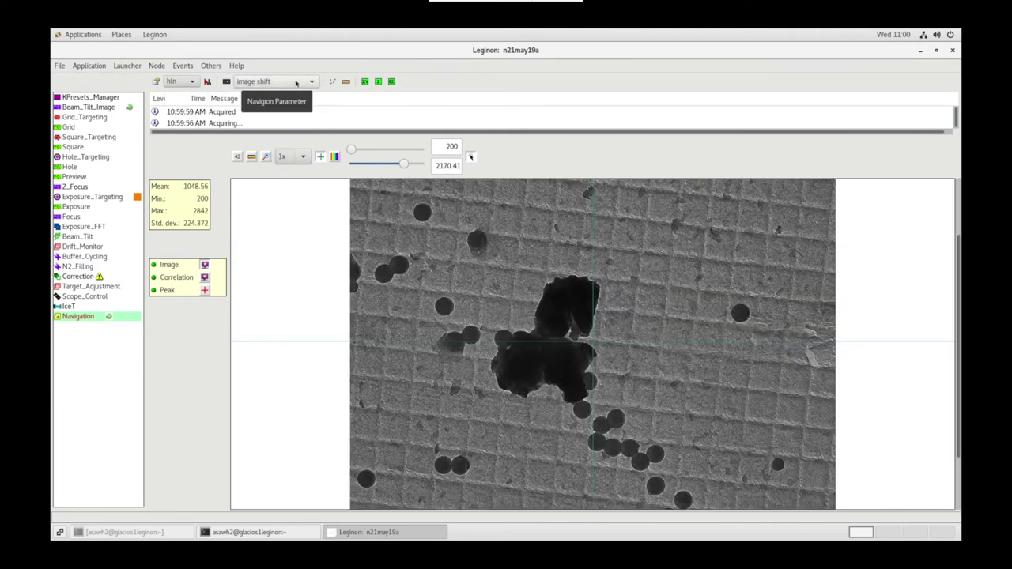
click(304, 157)
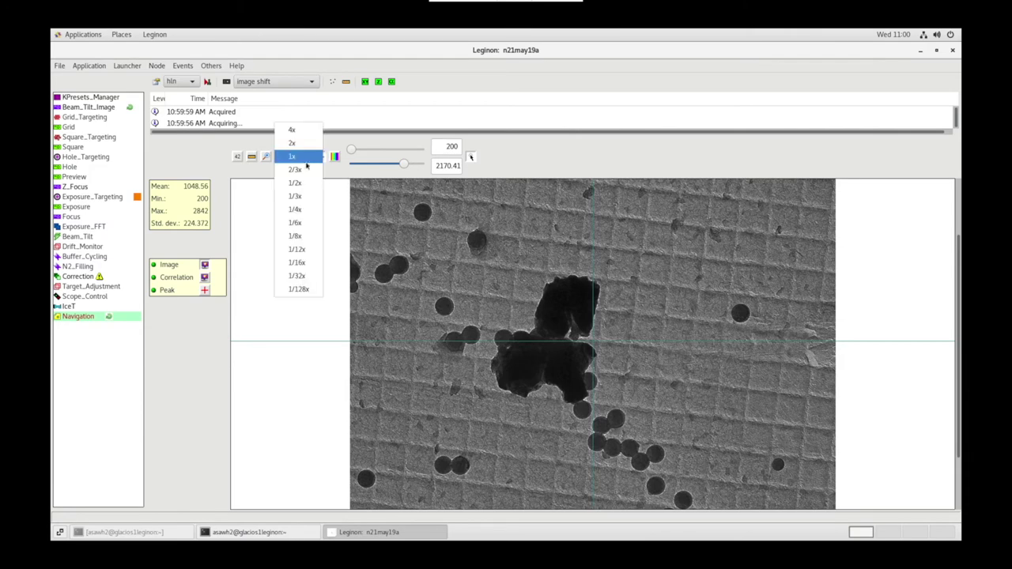
click(291, 129)
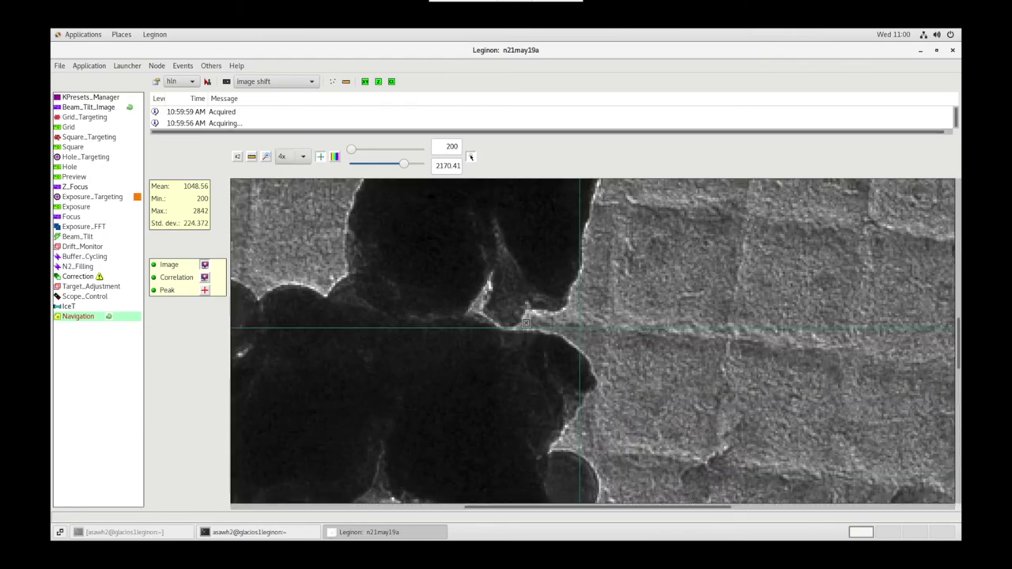
click(559, 304)
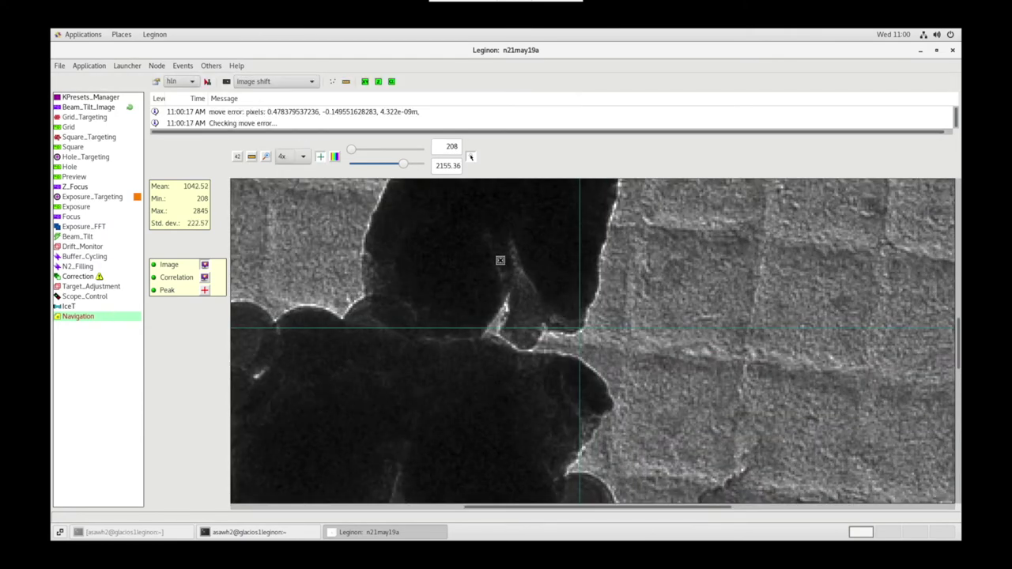
click(102, 97)
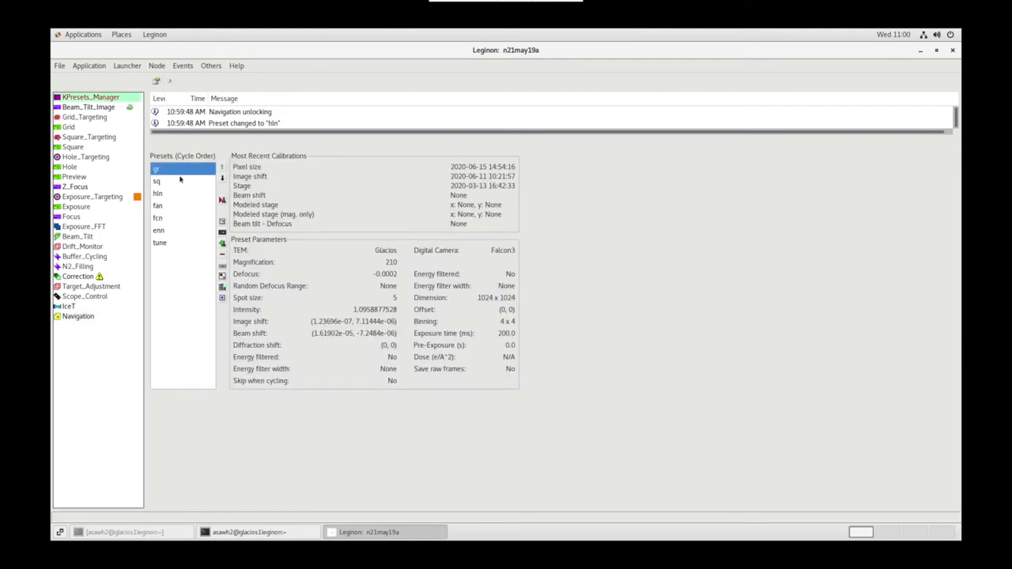
Store the scope's image shift (2.24487e-07, -5.96364e-08) in the hln preset and save it
click(160, 195)
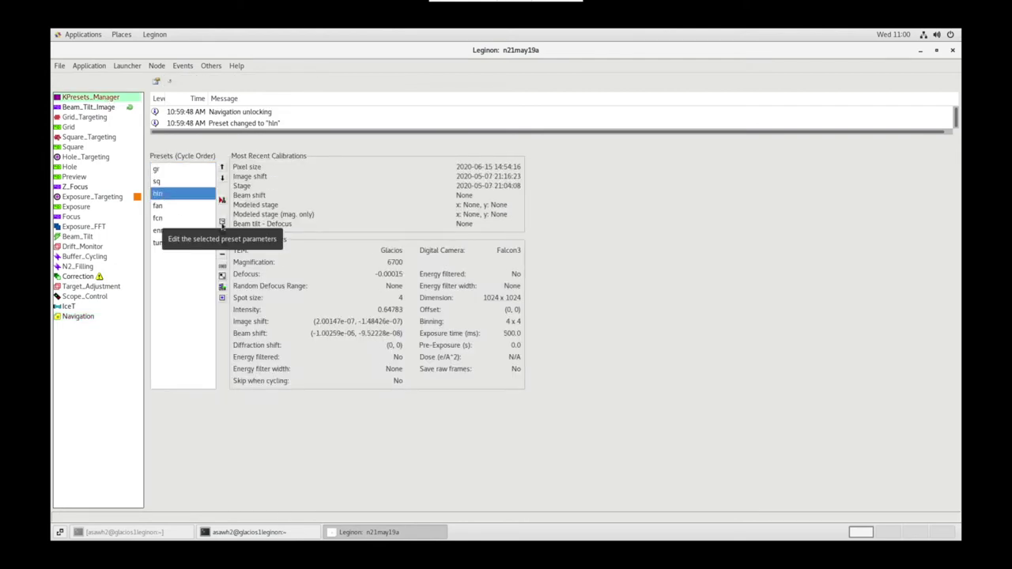
click(223, 227)
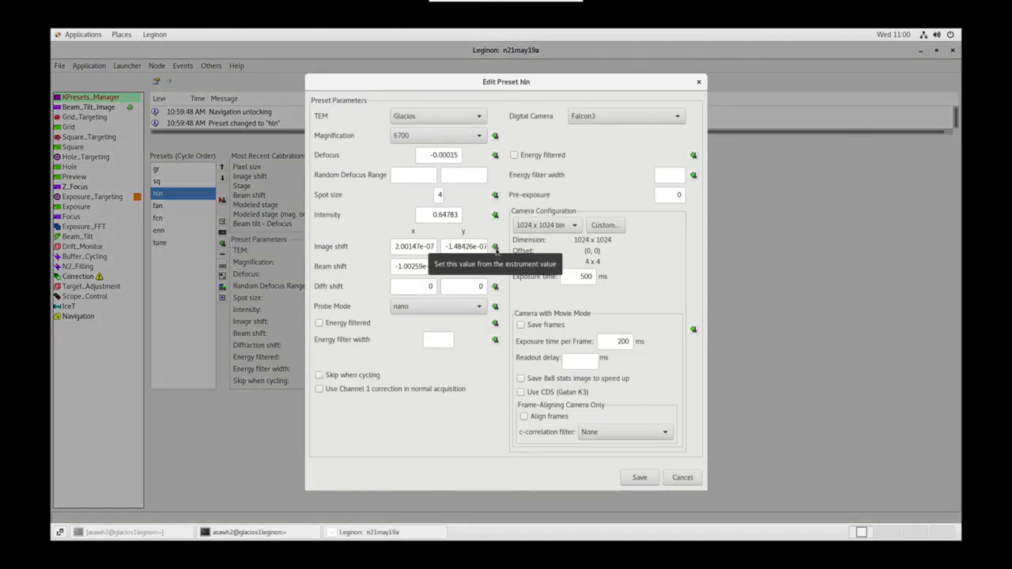
click(496, 247)
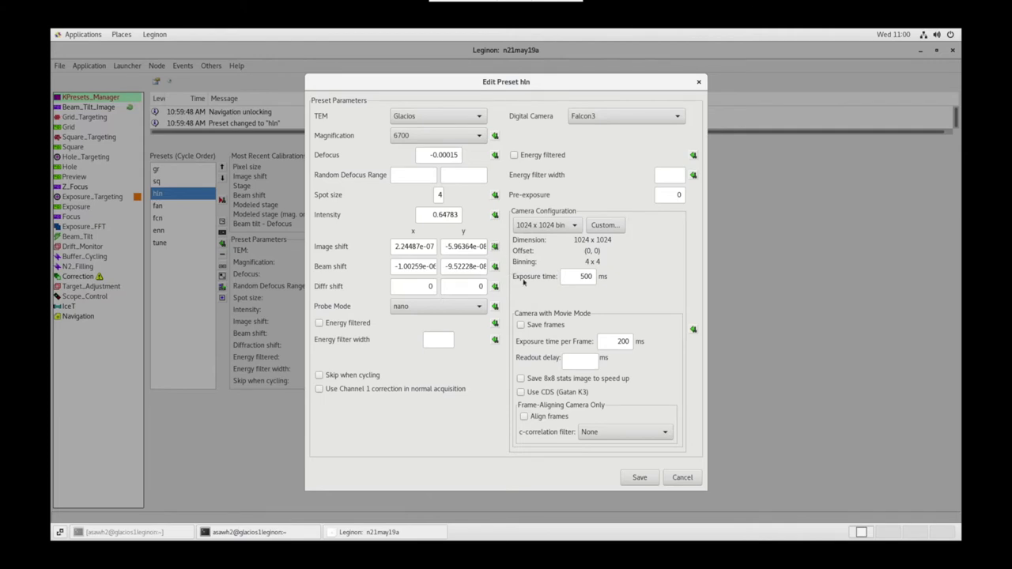
click(639, 477)
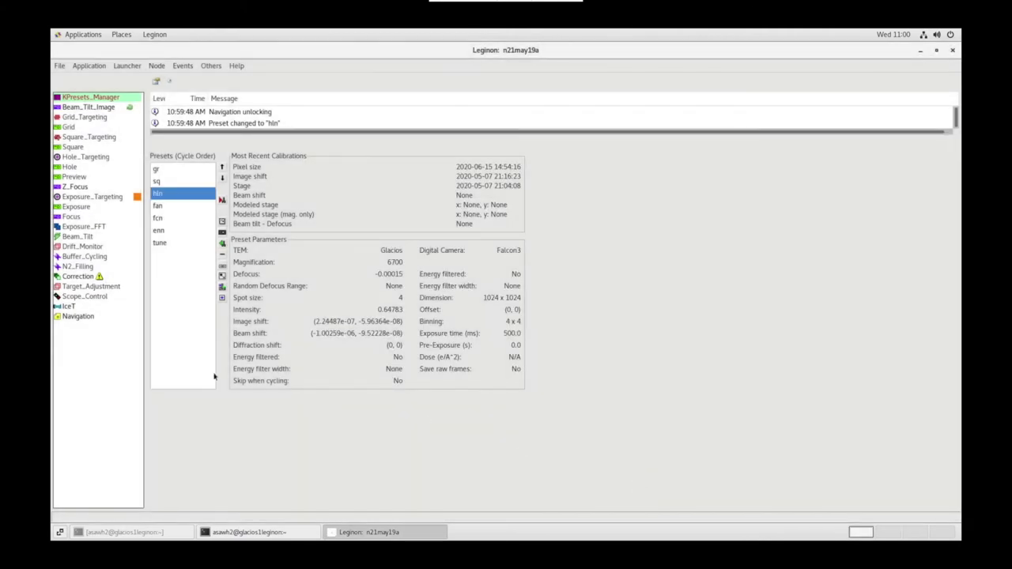
click(77, 321)
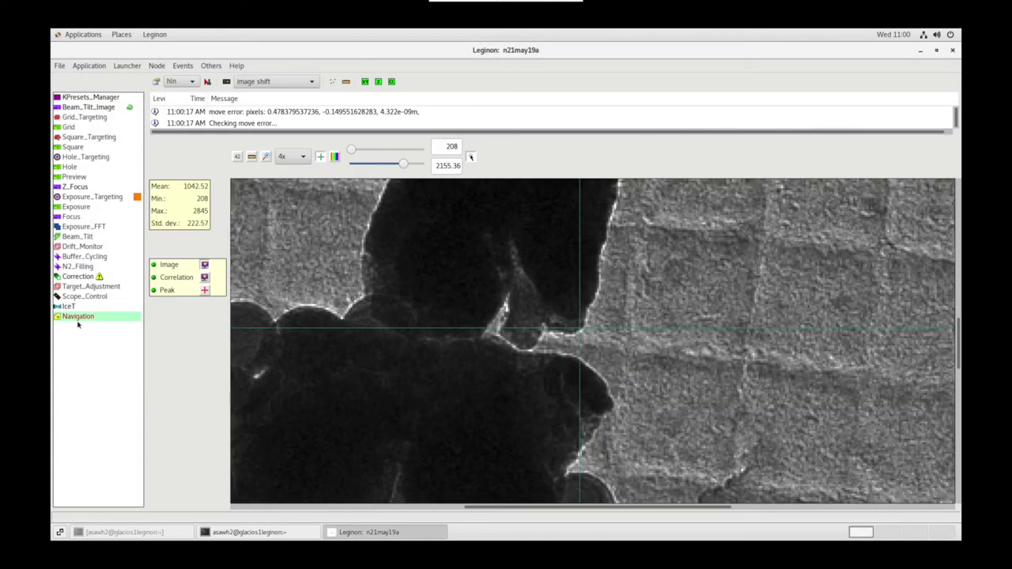
Send the sq preset, acquire a fresh sq image, and recentre the dark clump on the crosshair
click(174, 82)
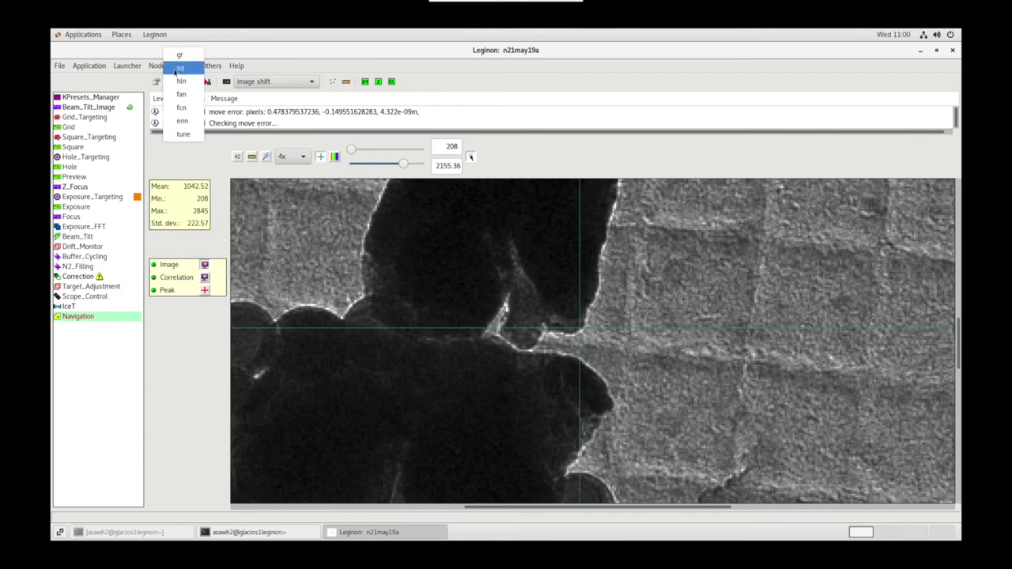
click(178, 68)
click(208, 82)
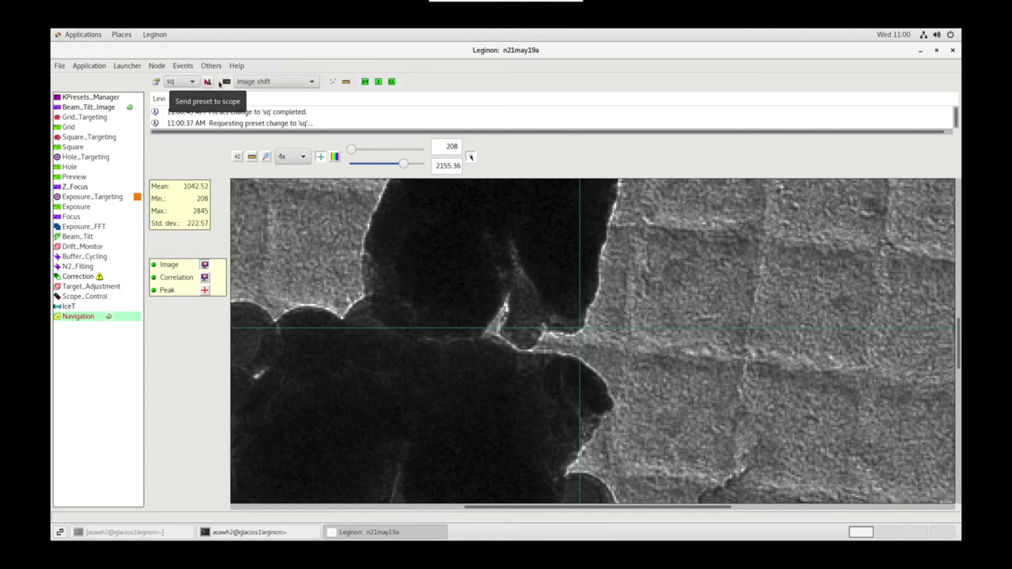
click(227, 82)
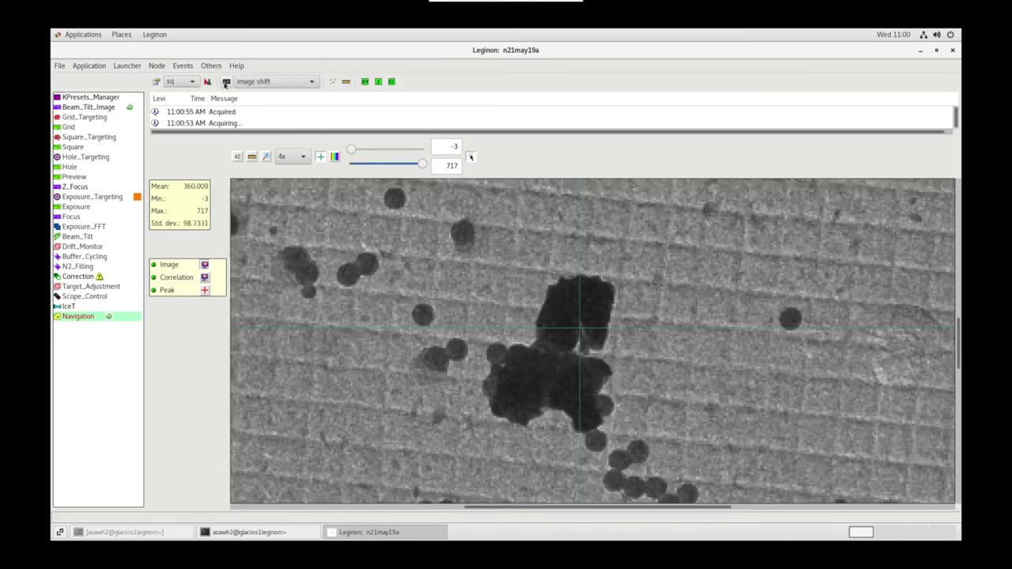
click(601, 348)
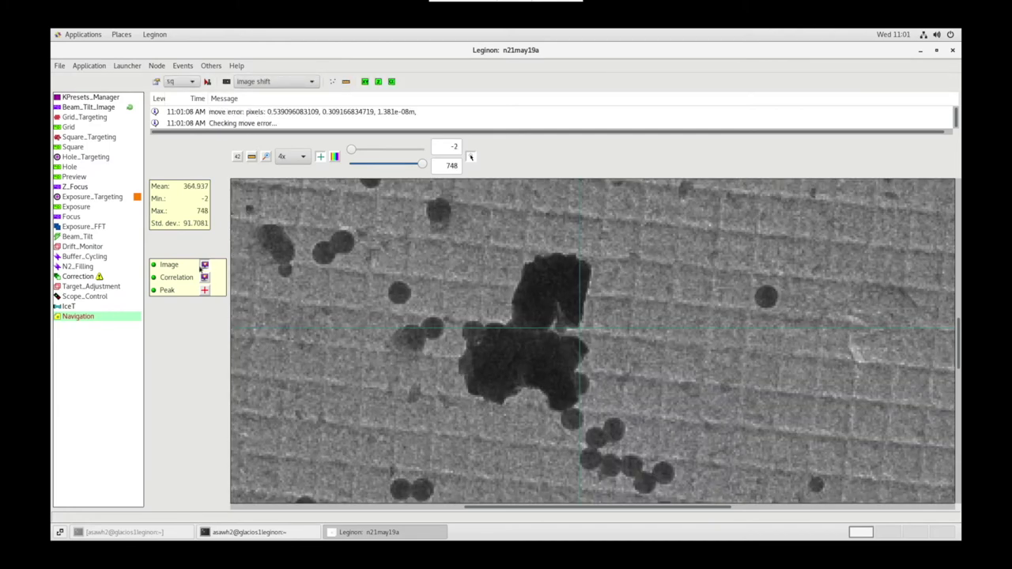
Save the instrument's image shift (4.29249e-07, 8.80916e-08) into the sq preset
click(91, 98)
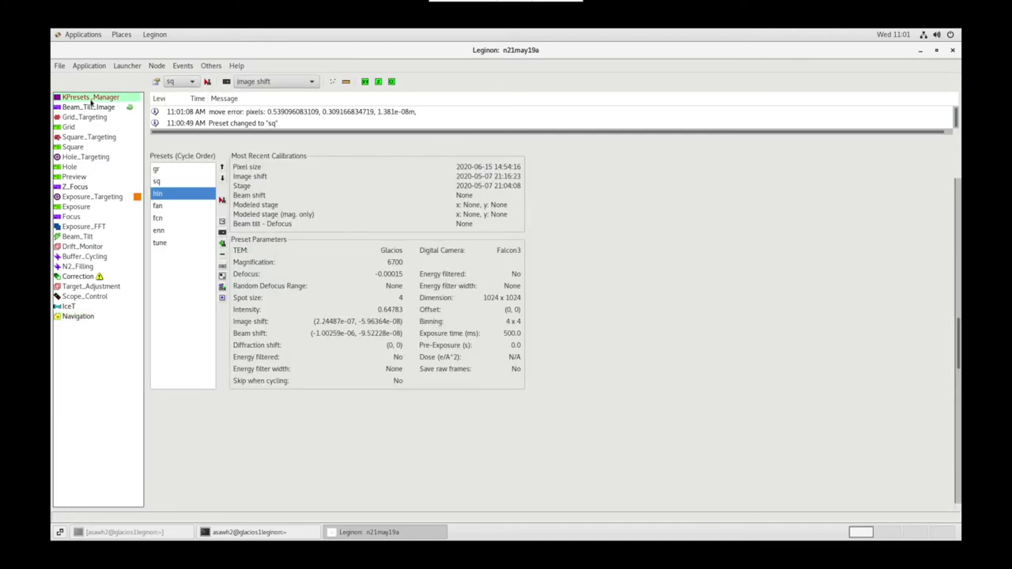
click(177, 182)
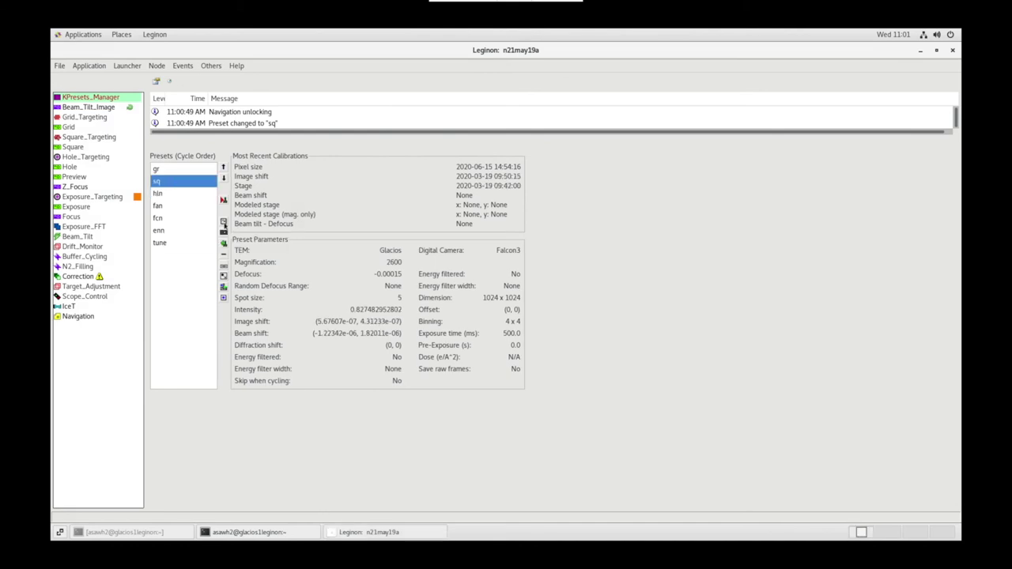
click(224, 226)
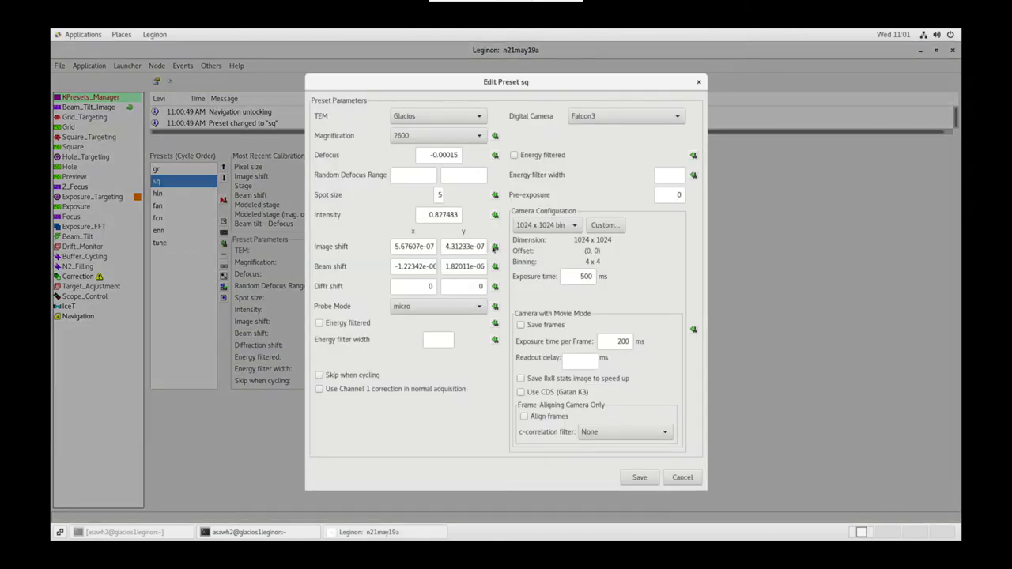
click(494, 247)
click(638, 478)
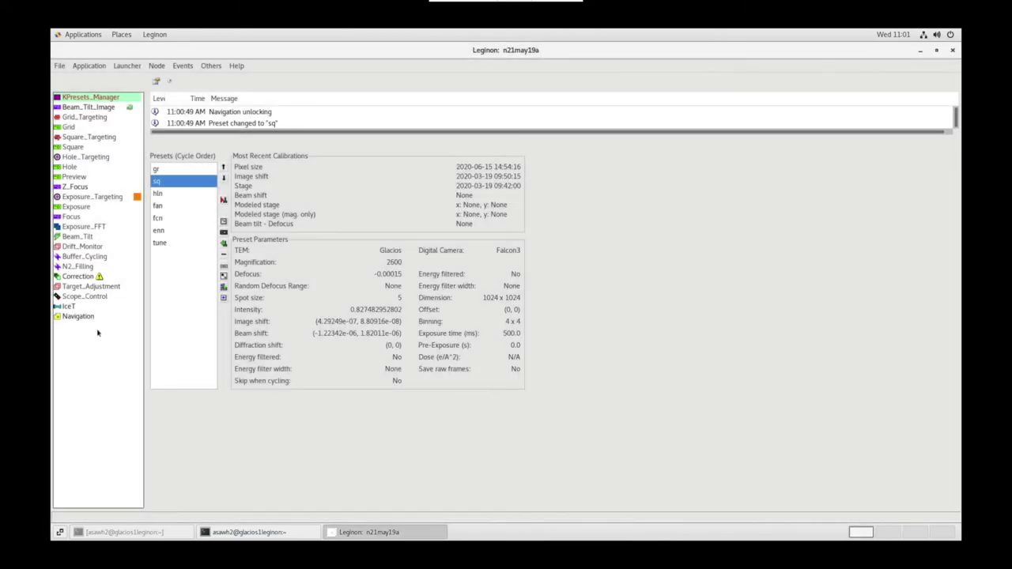
click(91, 319)
Send the gr preset to the scope and centre the grid square's speck on the crosshair
click(180, 82)
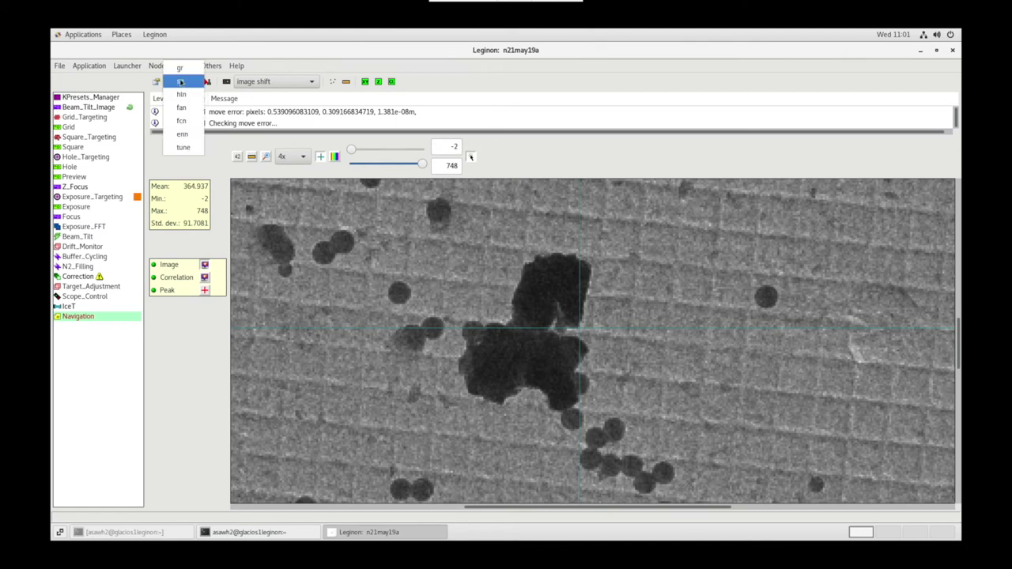
click(182, 71)
click(207, 82)
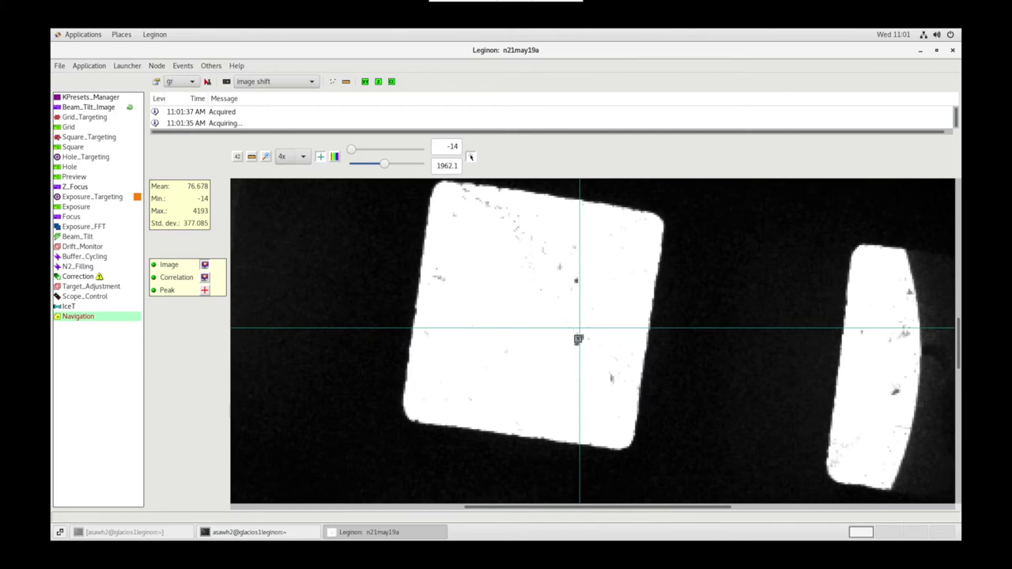
click(578, 340)
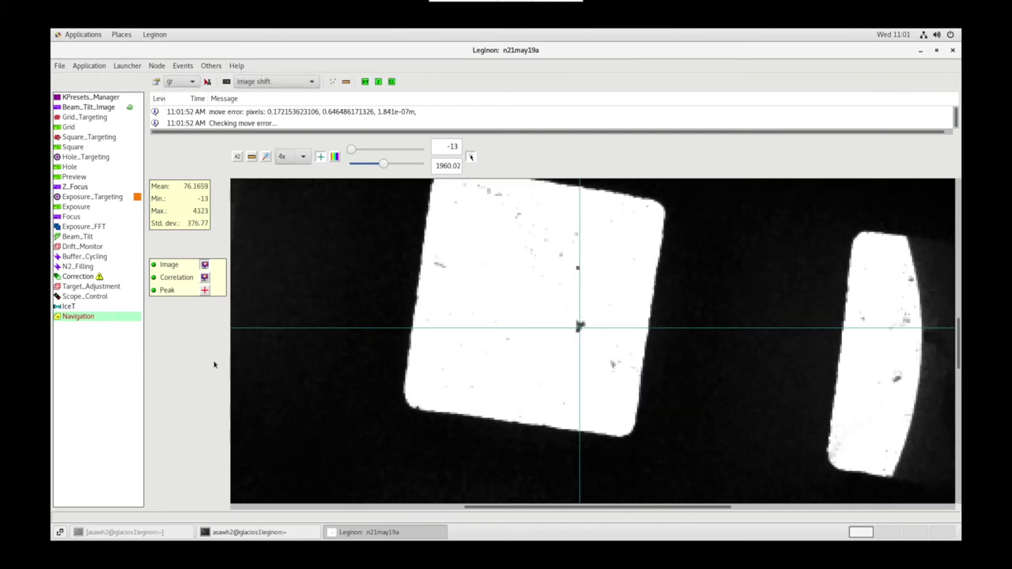
Update the gr preset's image shift from the instrument and save it
click(75, 98)
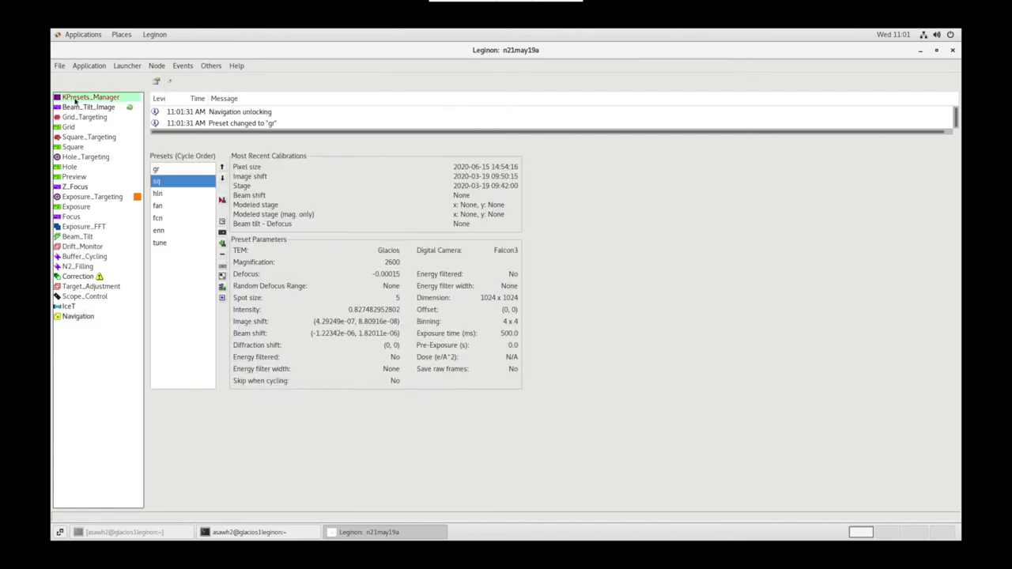
click(176, 171)
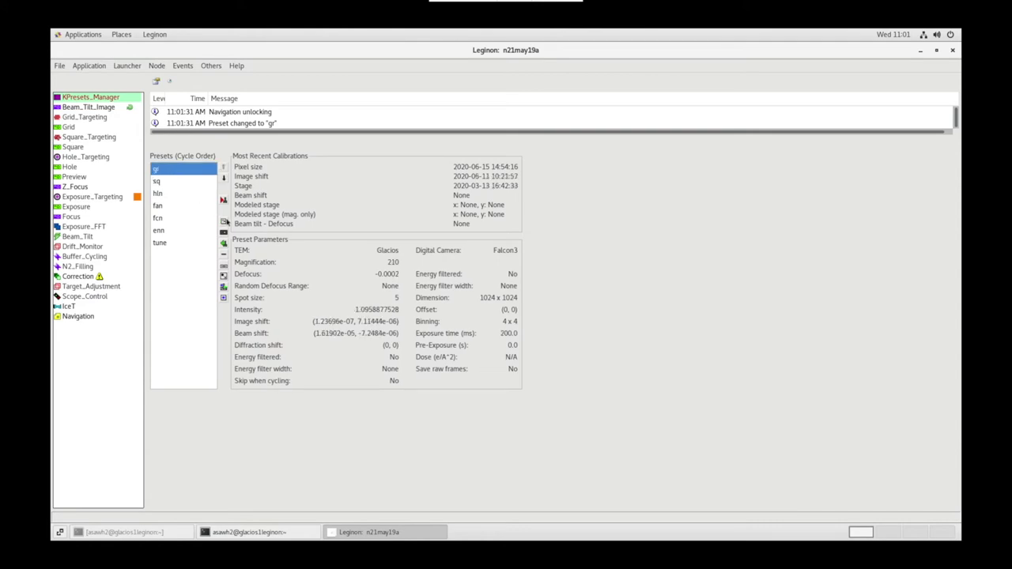
click(225, 222)
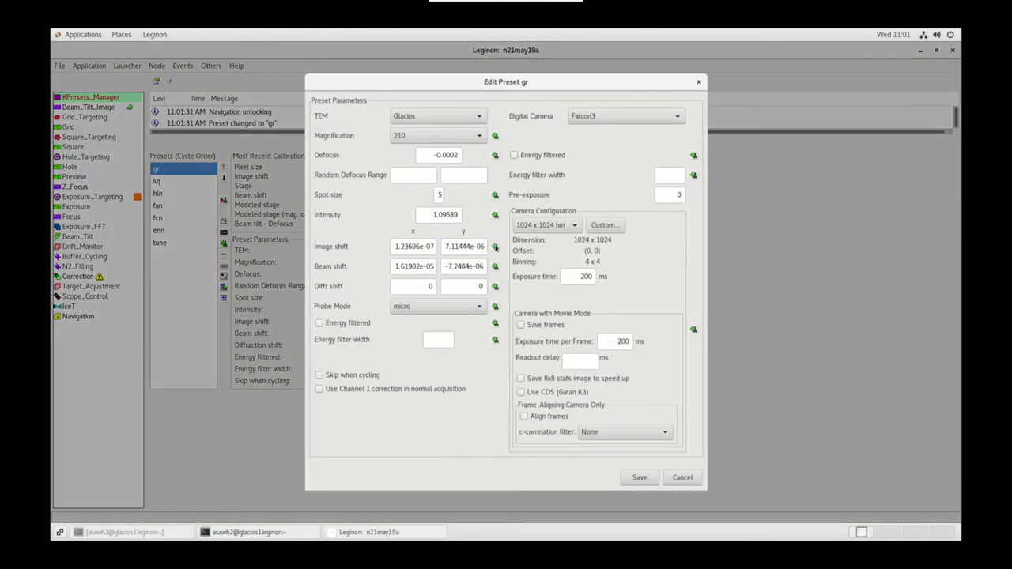
click(495, 246)
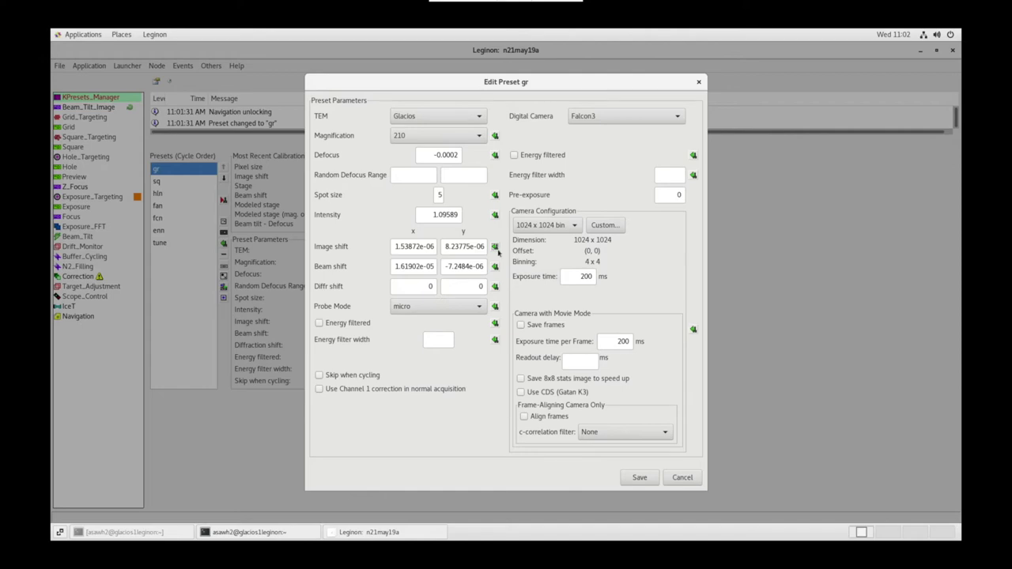
click(638, 478)
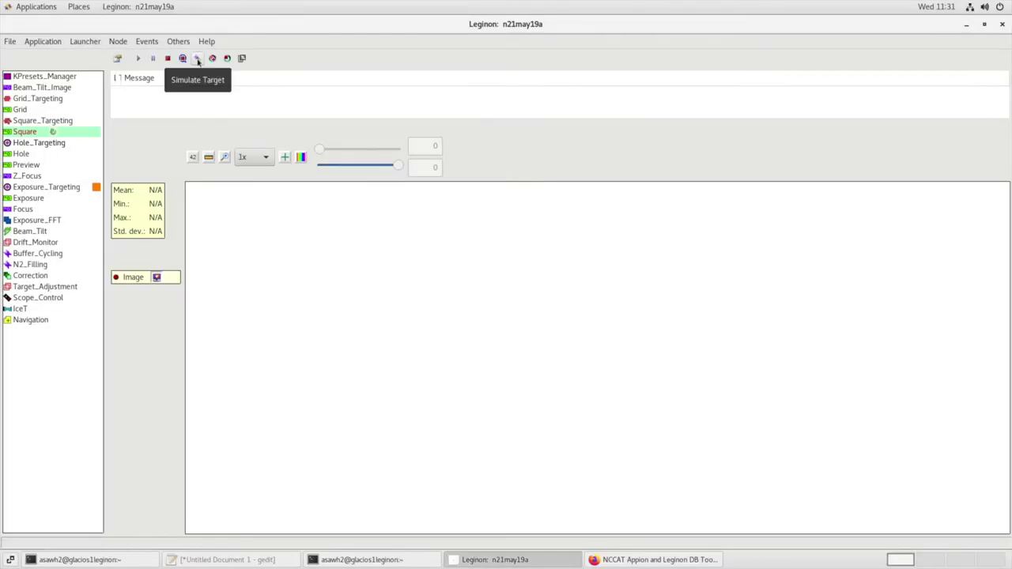
Run Simulate Target and confirm Hole_Targeting settings and Hole settings with the hln preset
click(197, 59)
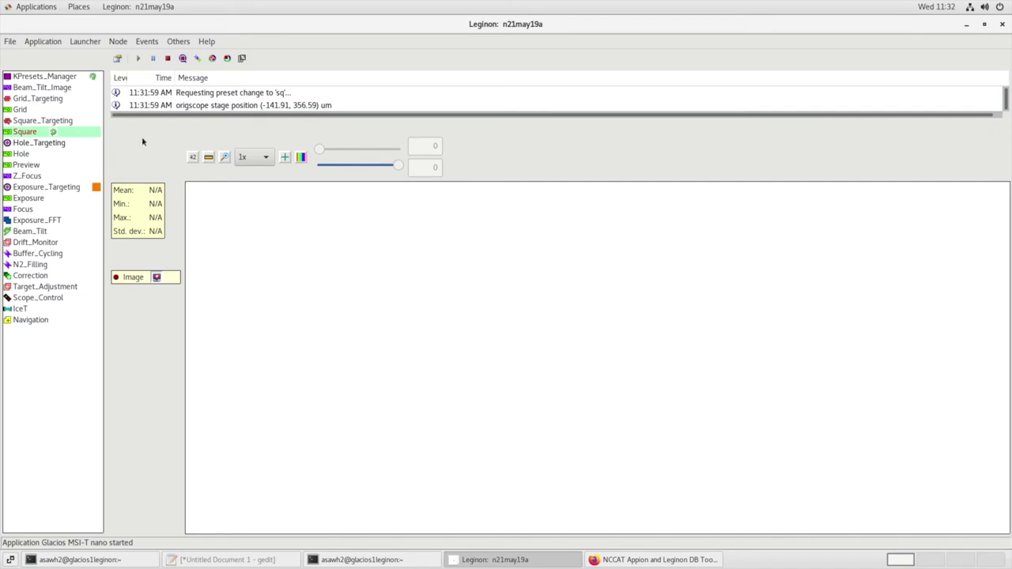
click(65, 145)
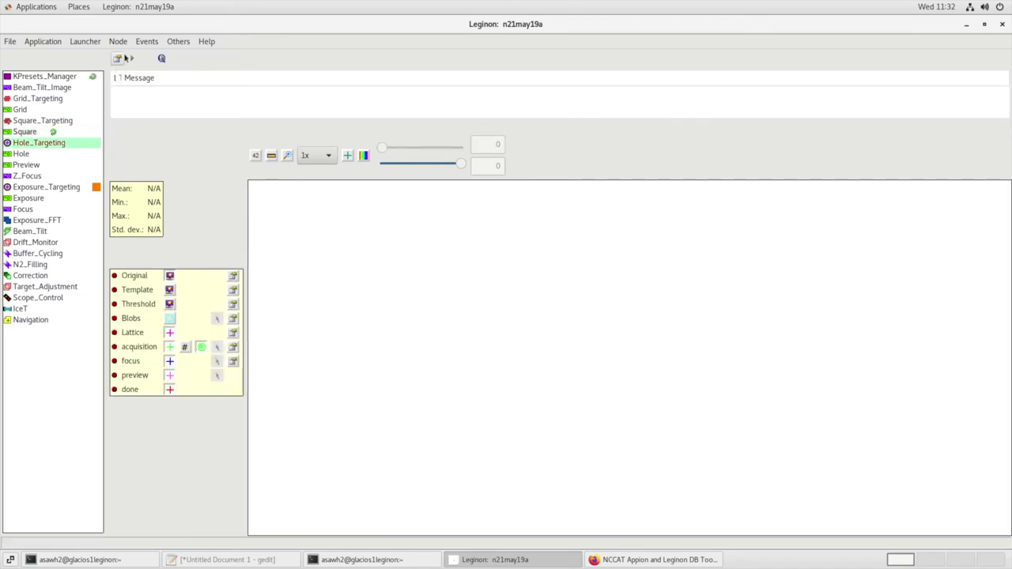
click(119, 59)
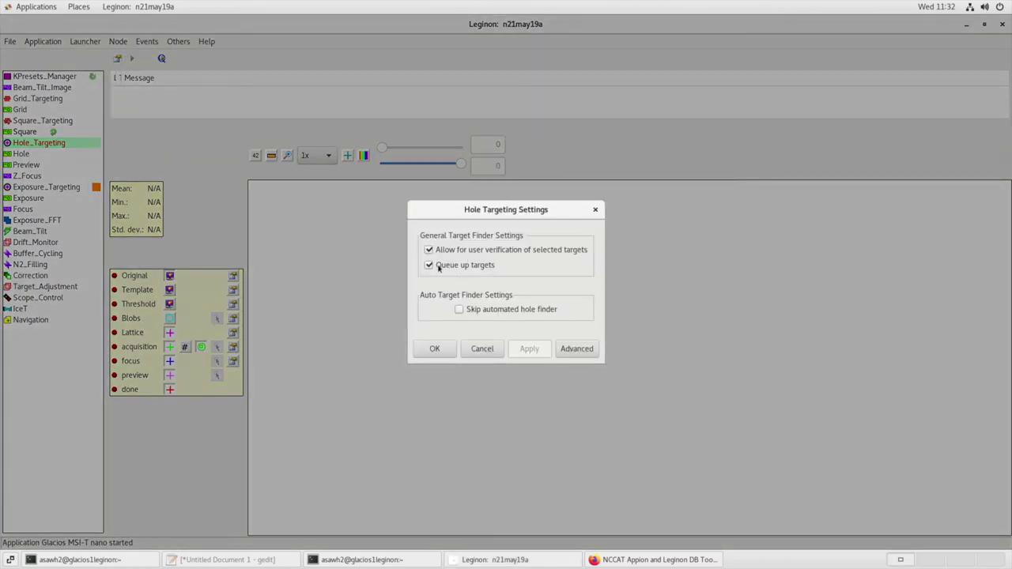
click(433, 348)
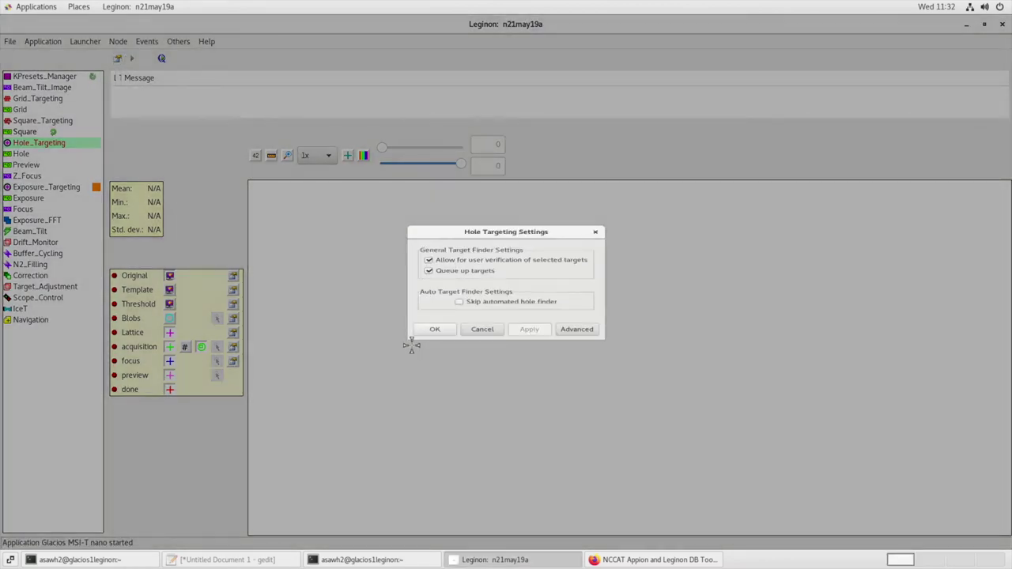
click(70, 155)
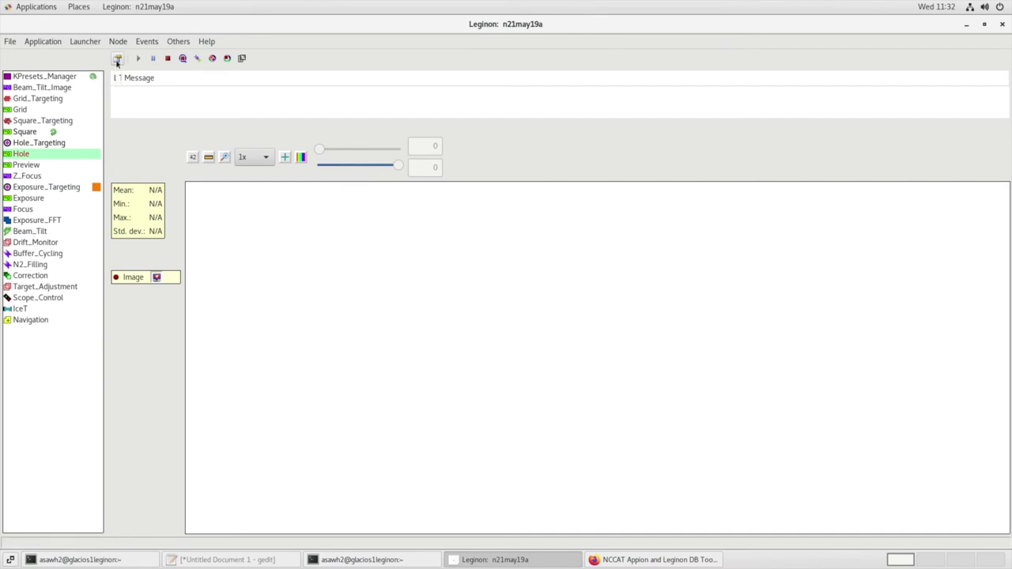
click(118, 60)
click(577, 278)
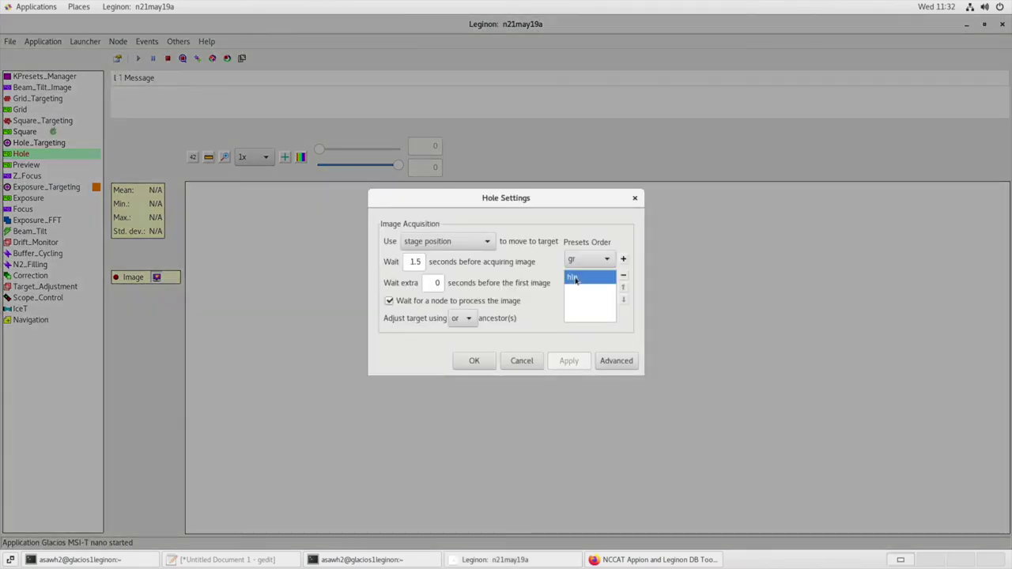
click(475, 362)
Confirm Exposure_Targeting settings and Exposure settings with the enn preset checked
click(46, 187)
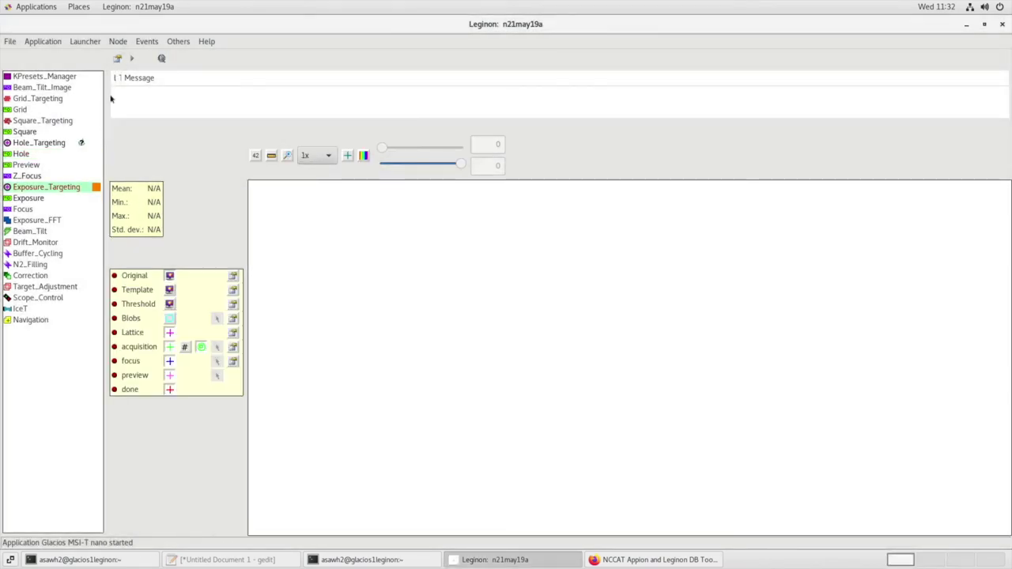
click(117, 59)
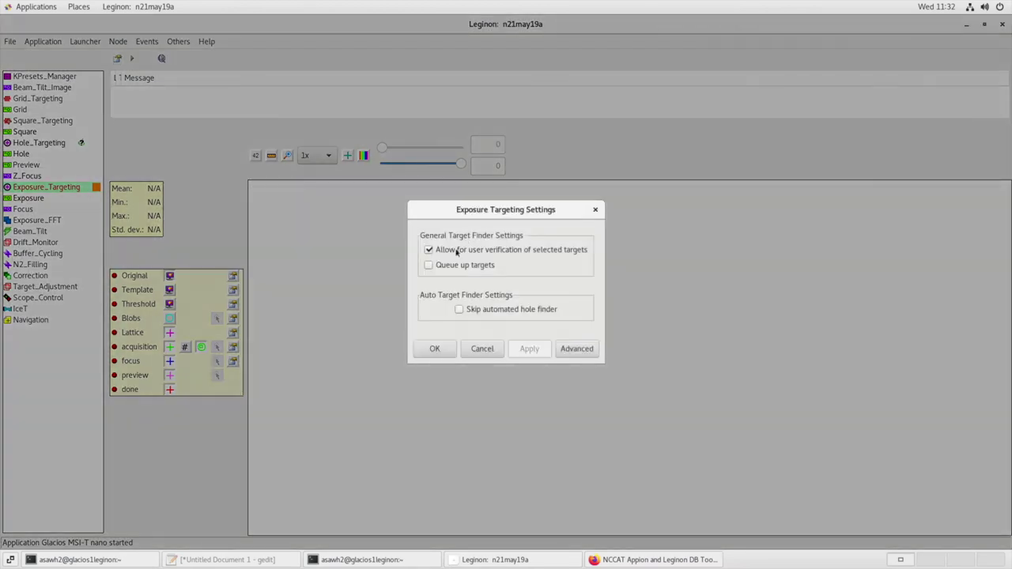
click(434, 351)
click(57, 202)
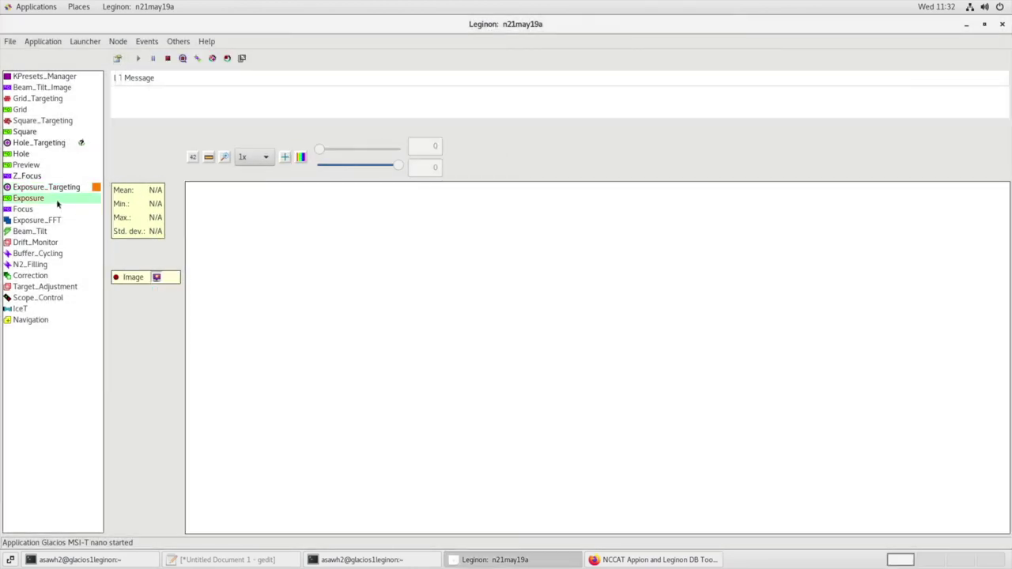
click(117, 57)
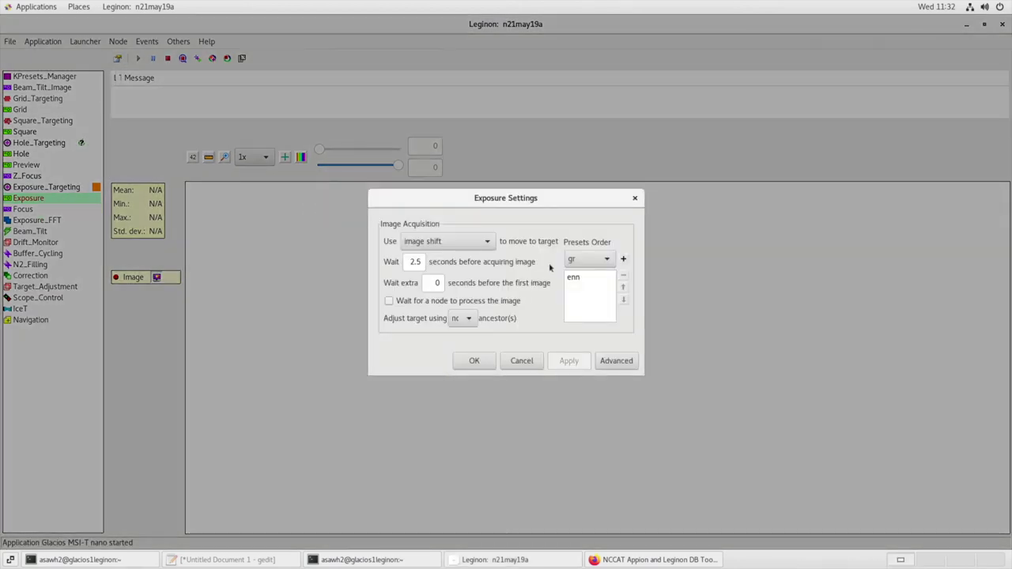
click(576, 282)
click(473, 359)
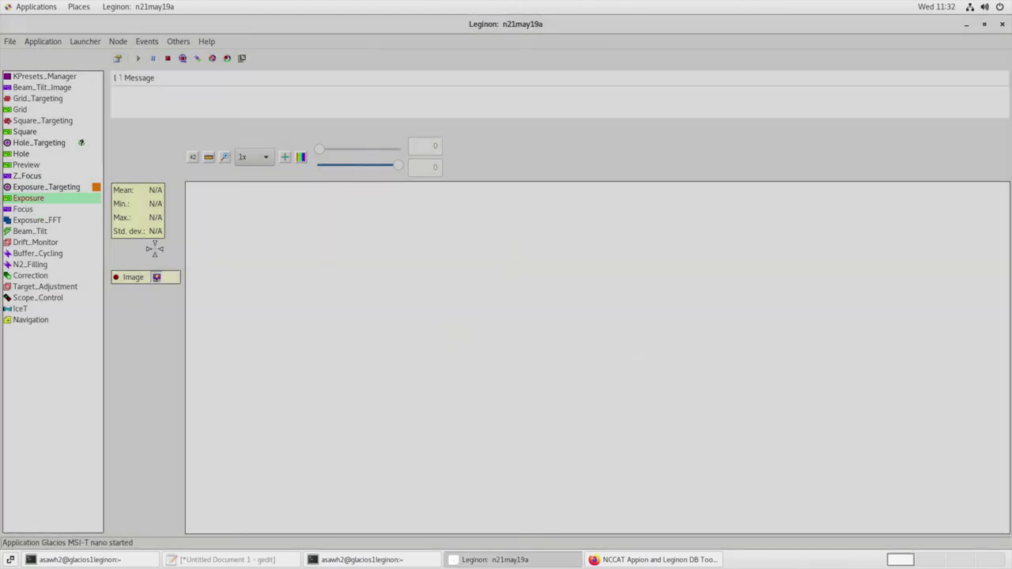
click(65, 210)
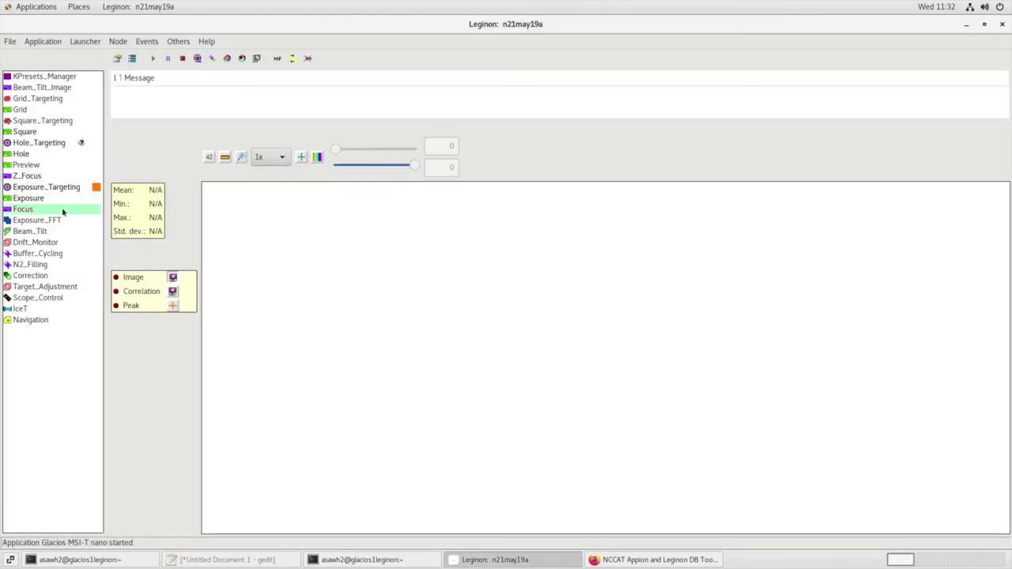
In Focus settings, check the fan preset and set manual focus tool and melt presets to fcn
click(117, 59)
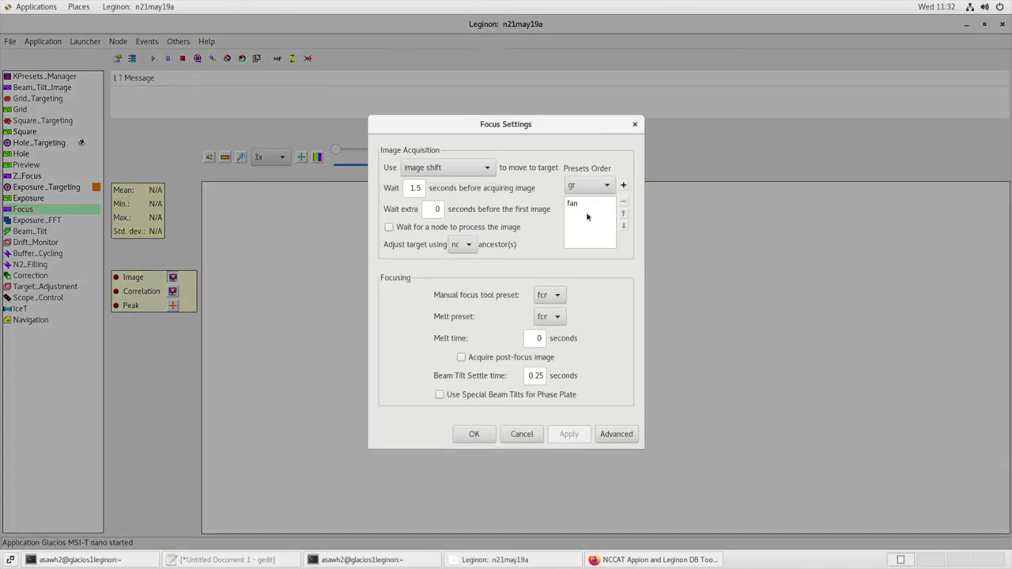
click(580, 205)
click(563, 296)
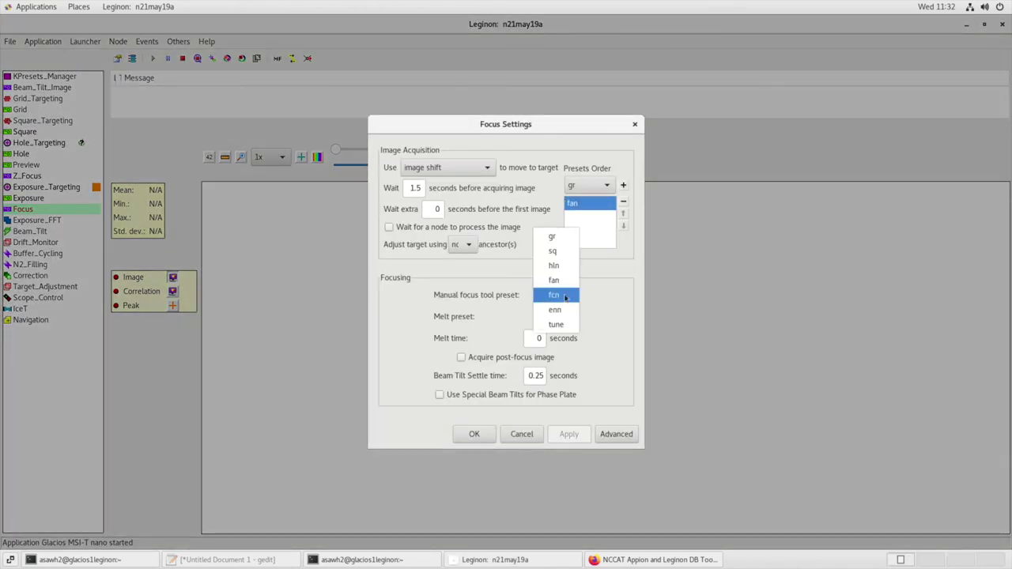
click(565, 297)
click(553, 316)
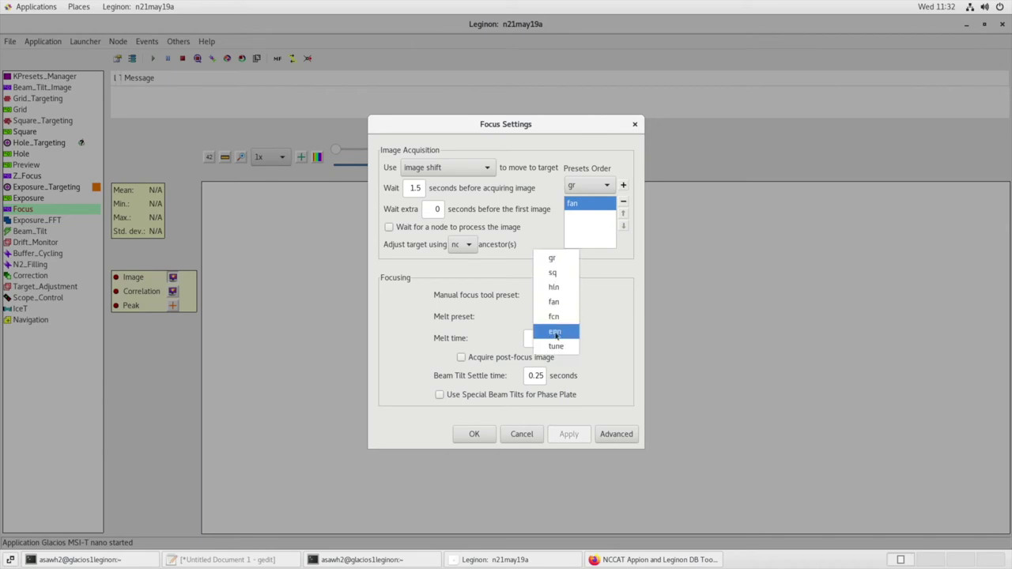
click(555, 317)
click(474, 434)
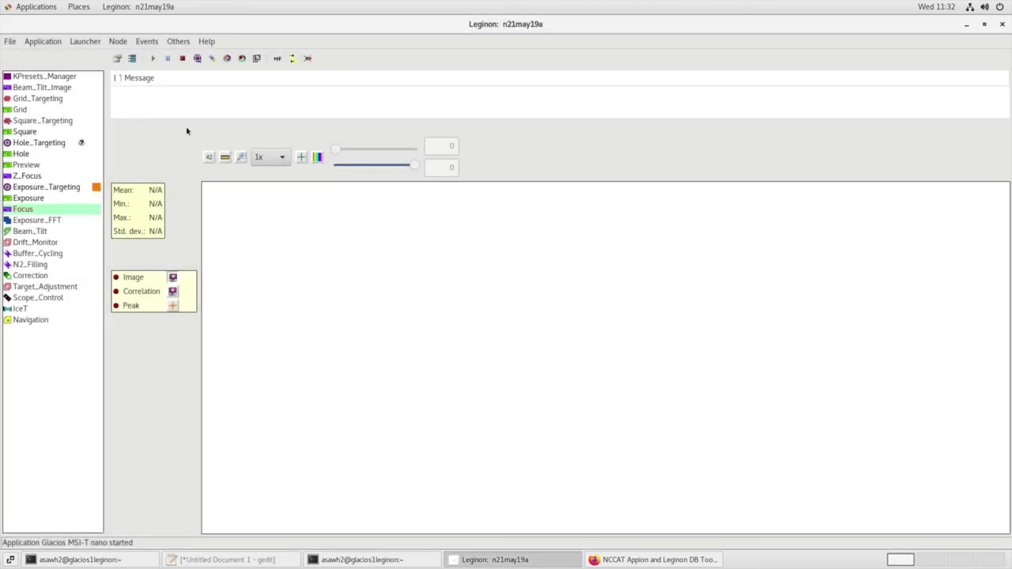
In the focus sequence, review Defocus1 and Defocus2, then set Manual_after to the fcn preset
click(133, 59)
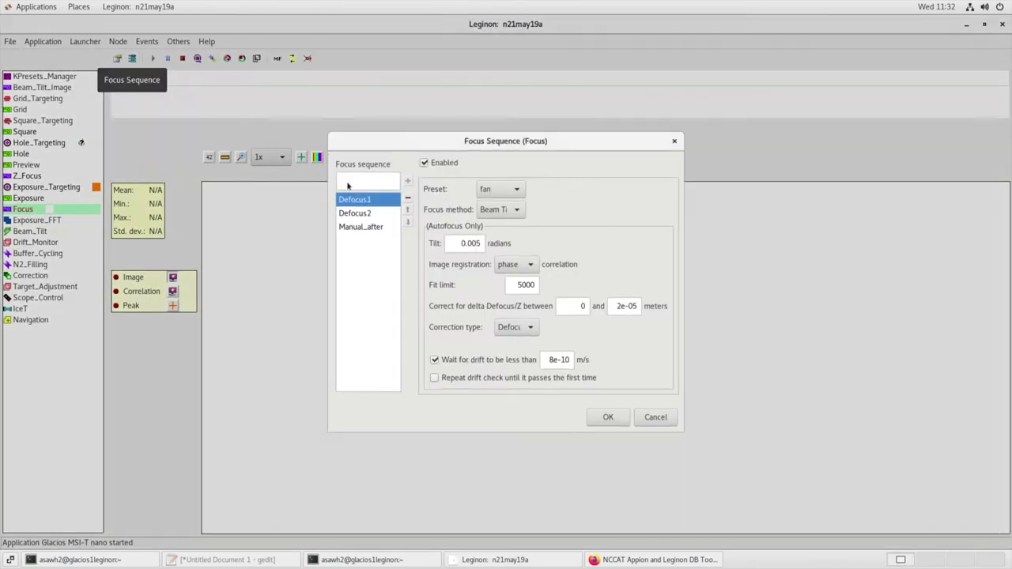
click(500, 190)
click(354, 213)
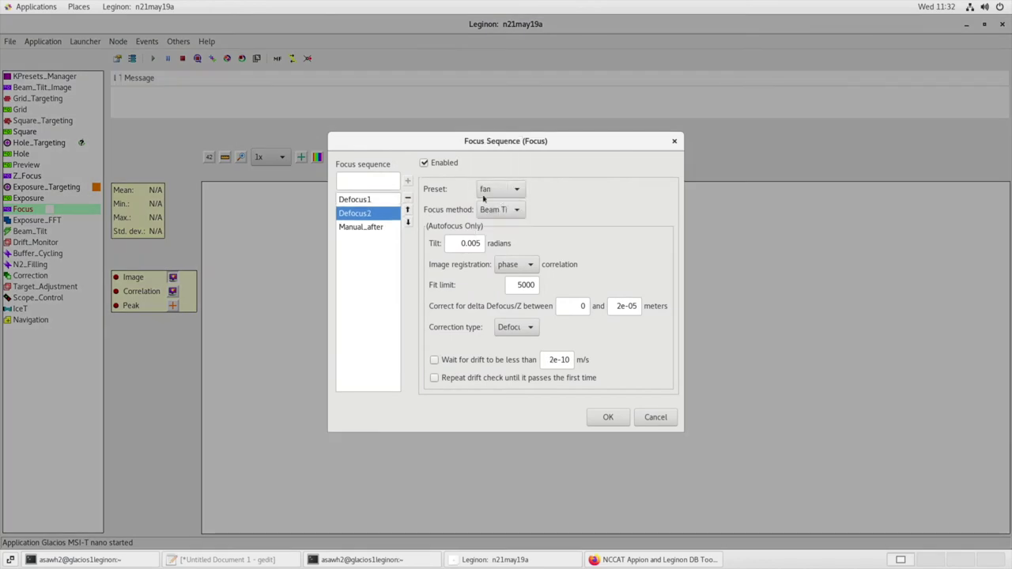
click(496, 189)
click(496, 190)
click(360, 227)
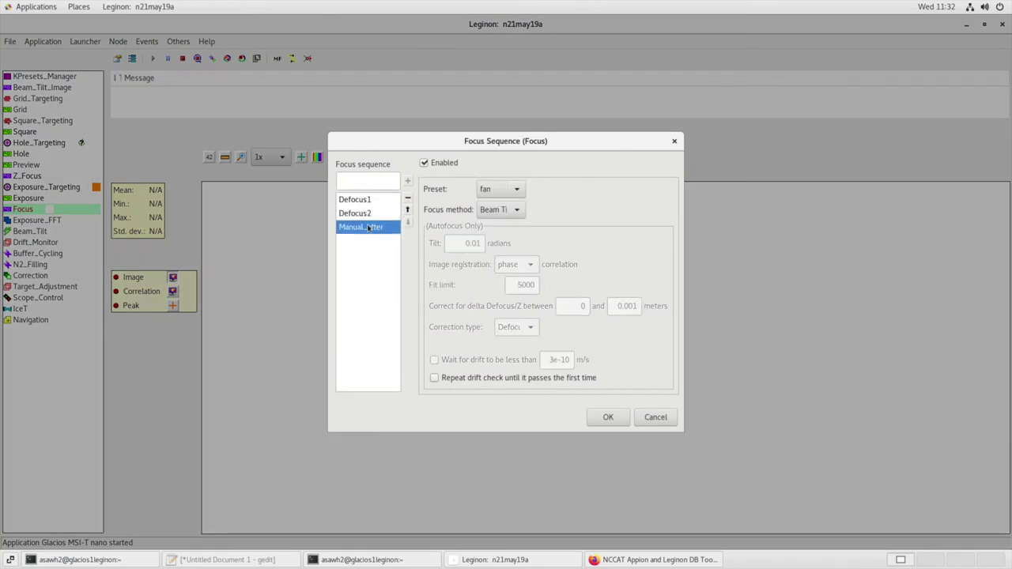
click(494, 190)
click(494, 191)
click(601, 417)
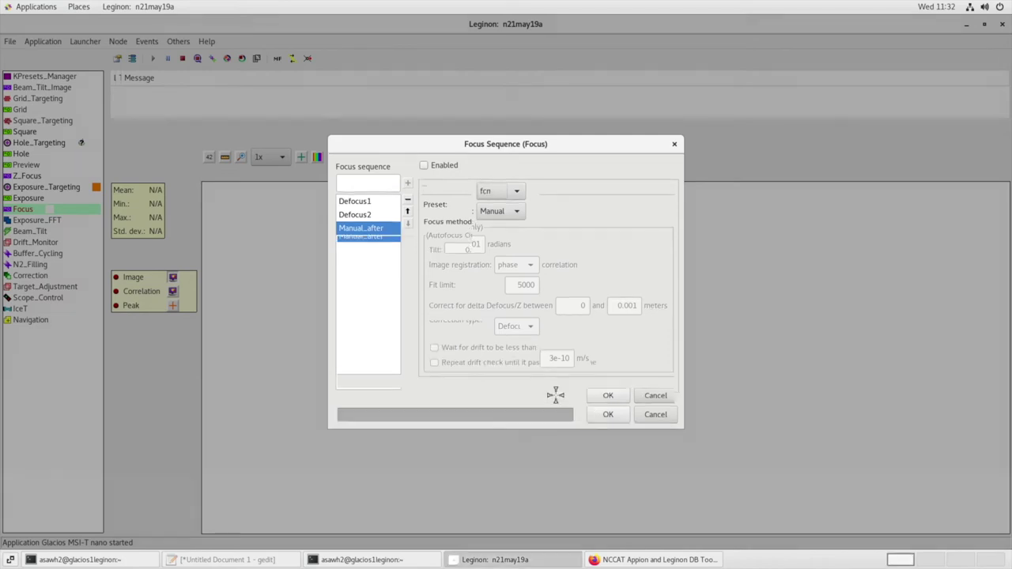
click(77, 143)
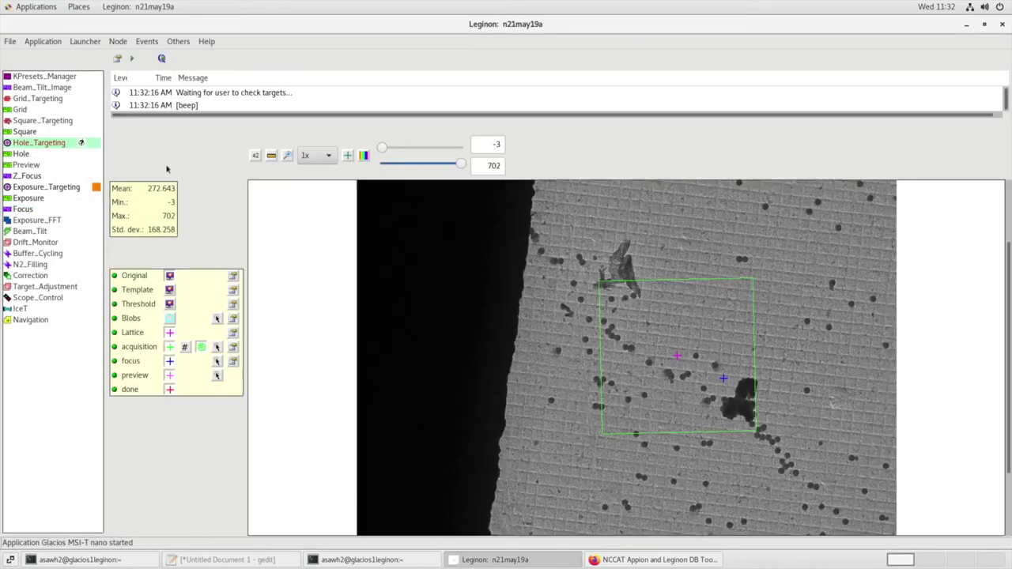
Set the hole targeting image to 1/2x, enable acquisition target picking, and submit the queued targets
click(307, 158)
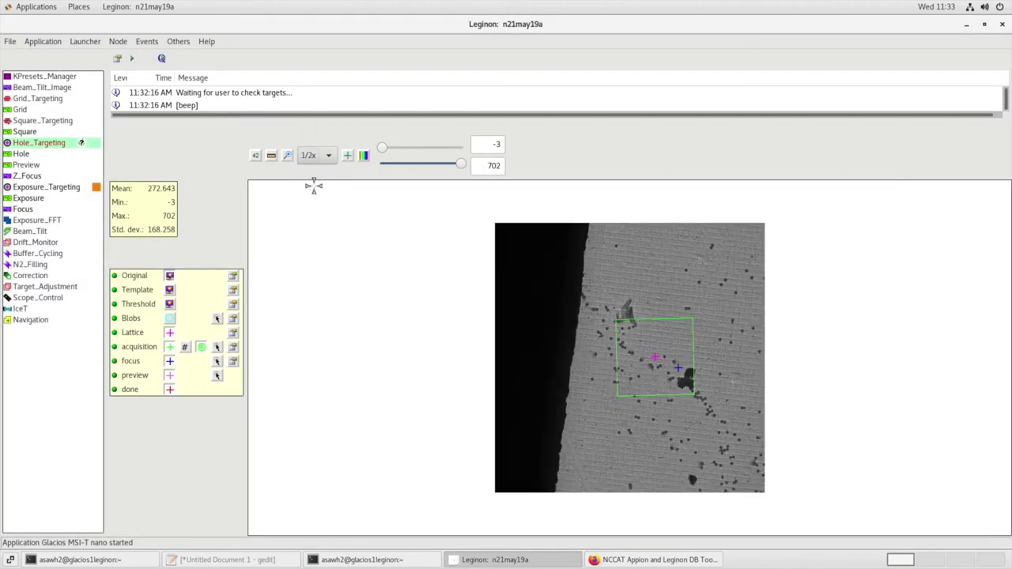
click(217, 346)
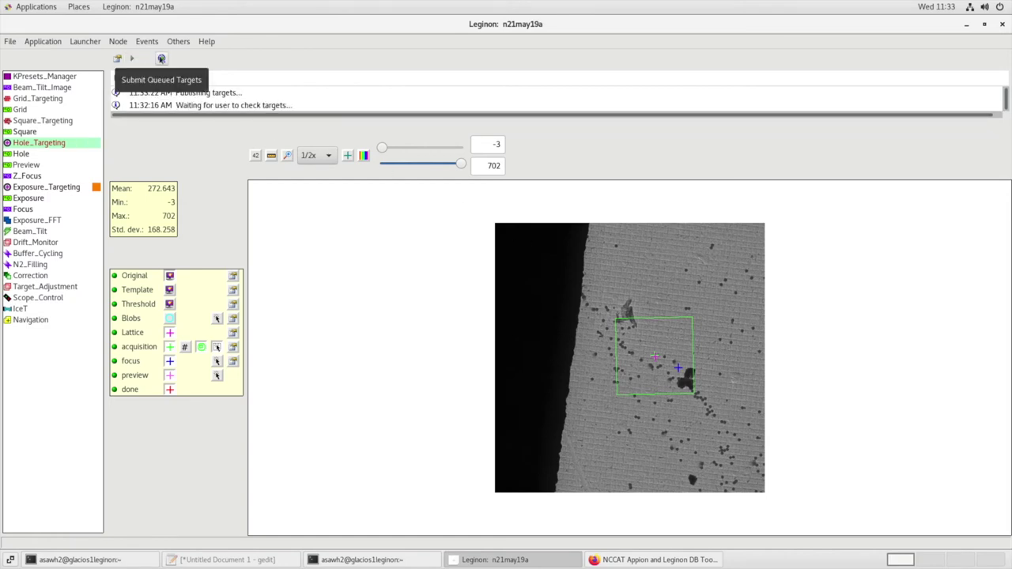
click(161, 58)
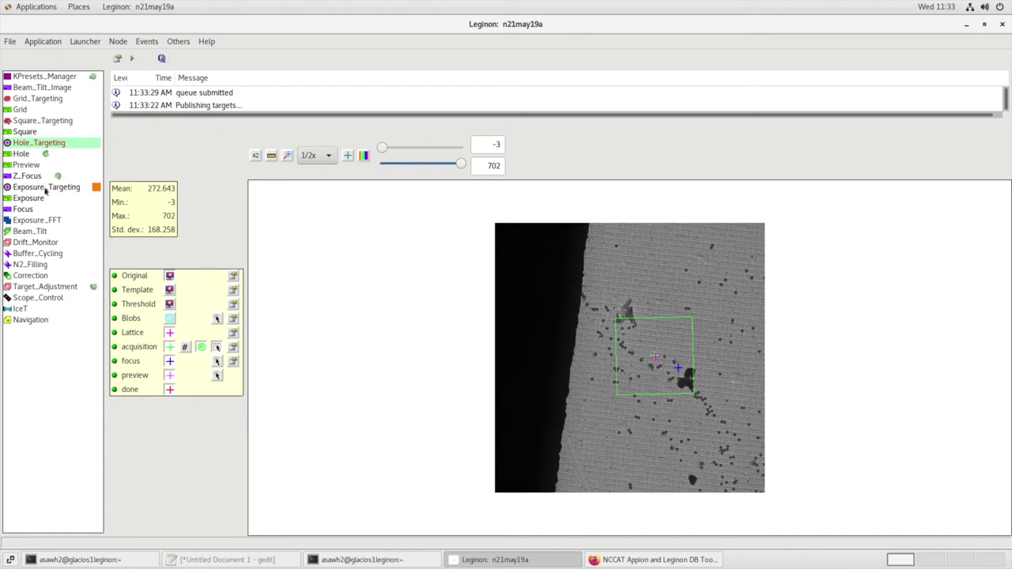
click(32, 177)
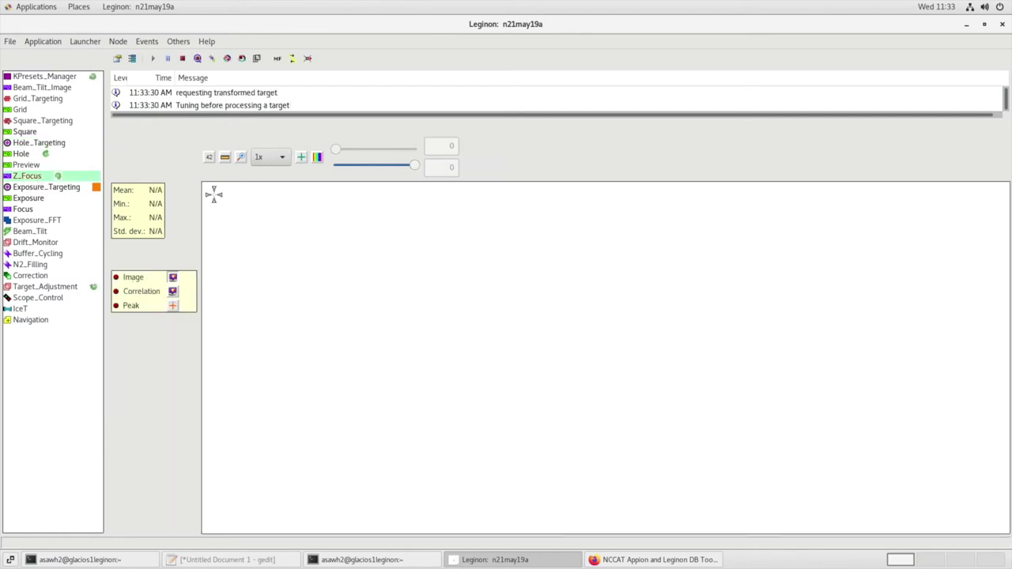
View the new Z_Focus image and the new Hole image both at 1/2x zoom
click(272, 157)
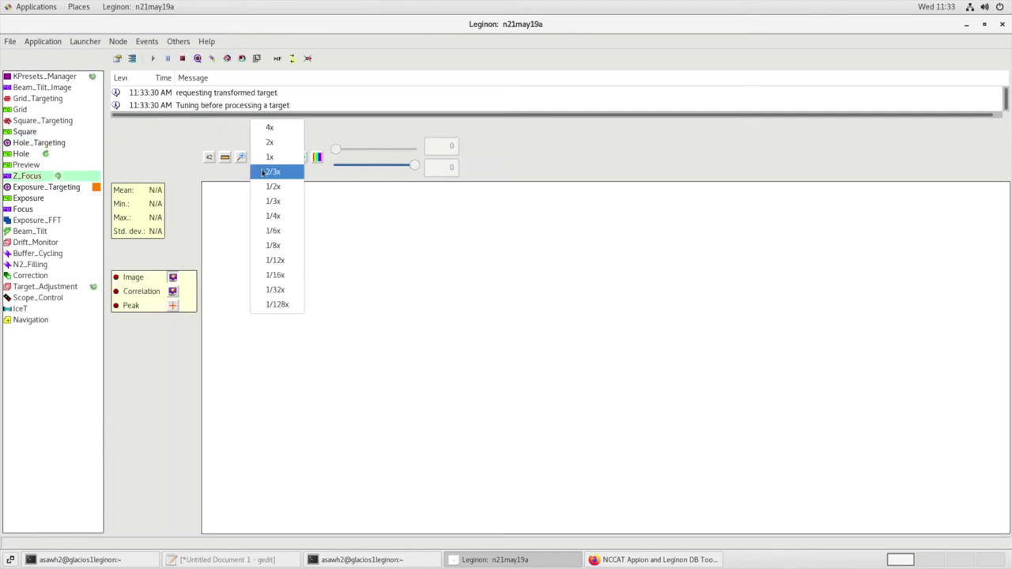
click(267, 184)
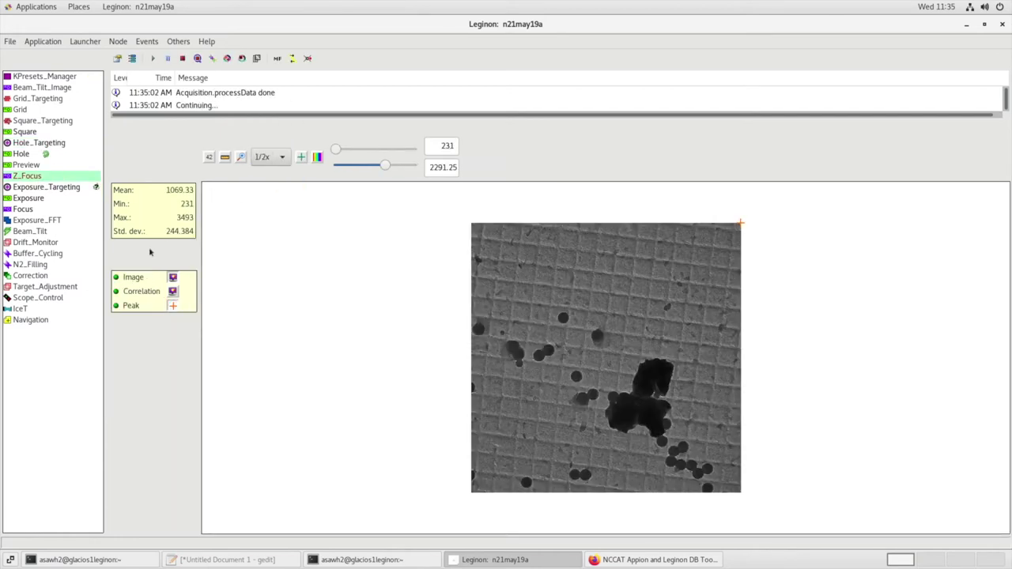
click(46, 154)
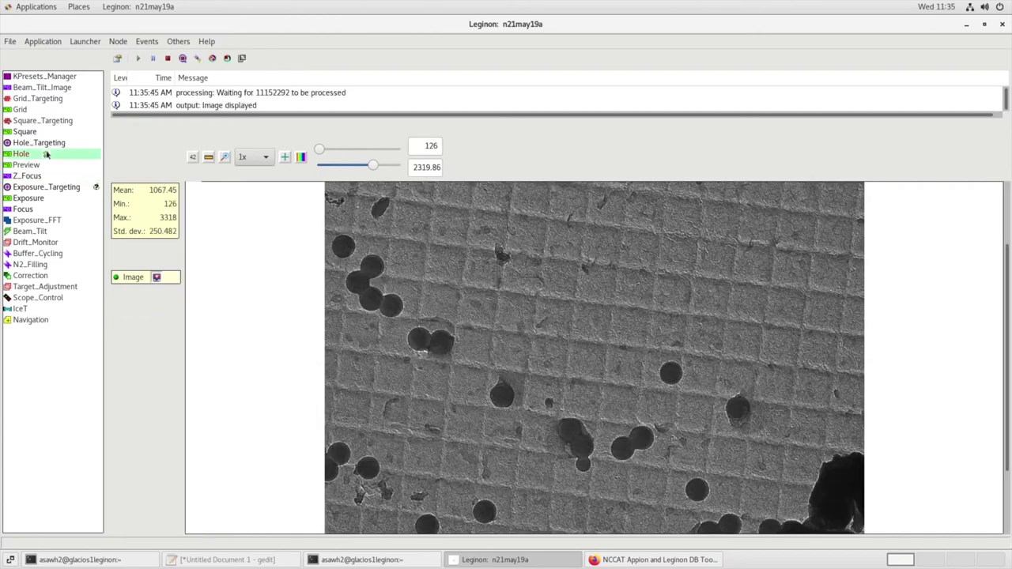
click(242, 156)
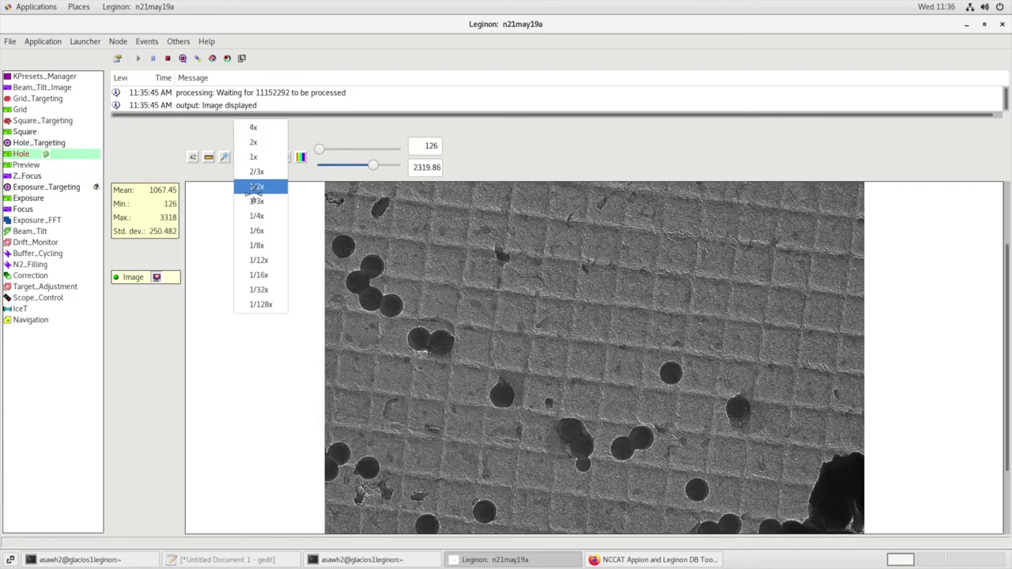
click(252, 185)
Clear the automatic exposure targets, place five hand-picked acquisition targets on the hole image, and submit them
click(62, 187)
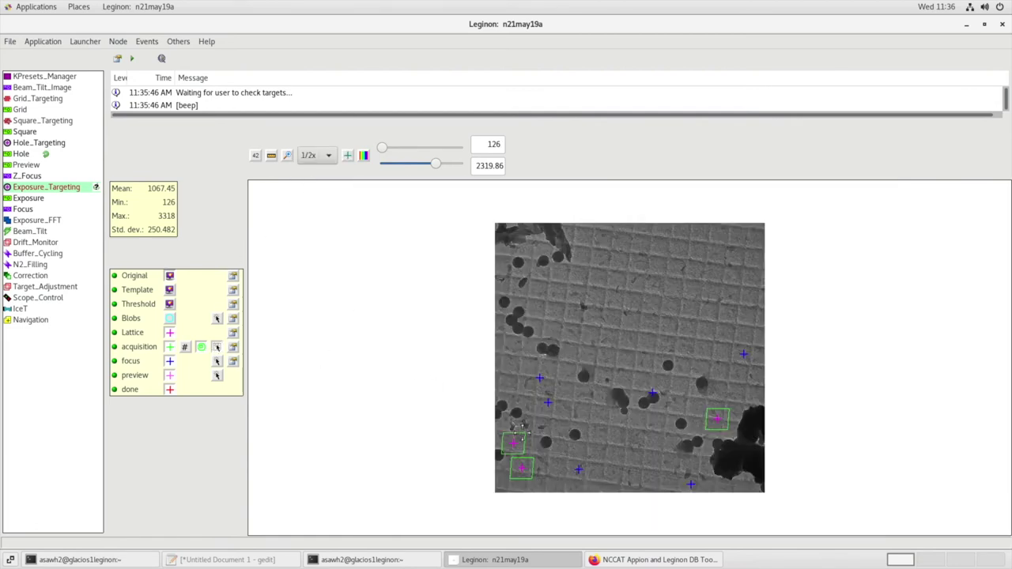
click(668, 364)
ctrl+shift+right_click(420, 346)
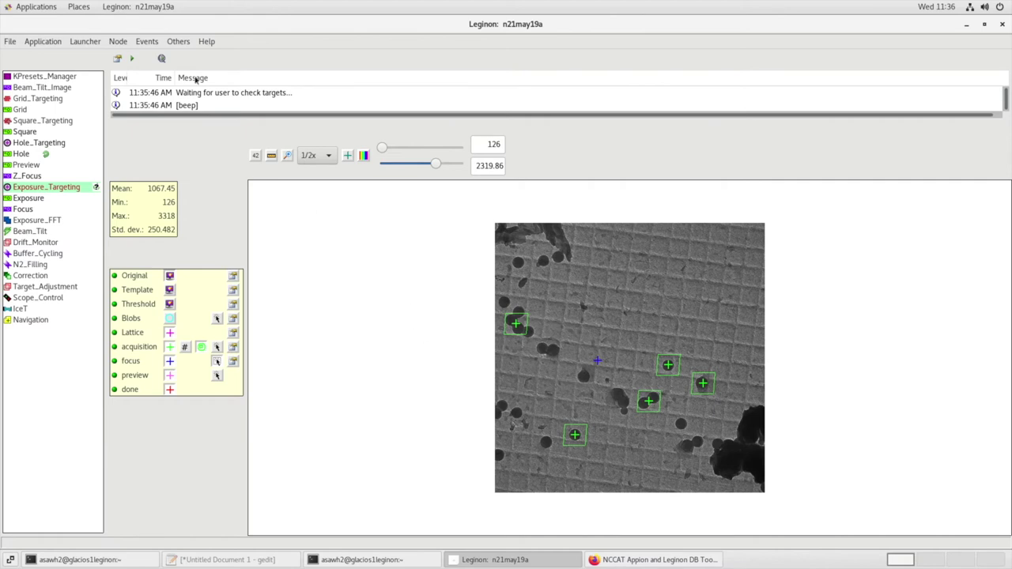
click(132, 59)
click(55, 210)
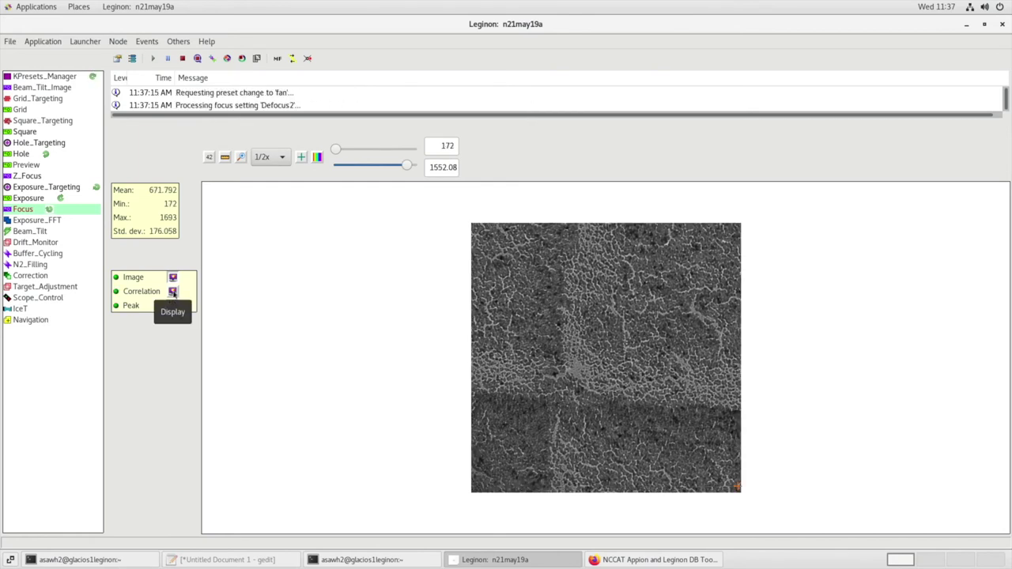
Check the focus correlation map and image and the Exposure node's new image, then go to Appion DB Tools
click(172, 292)
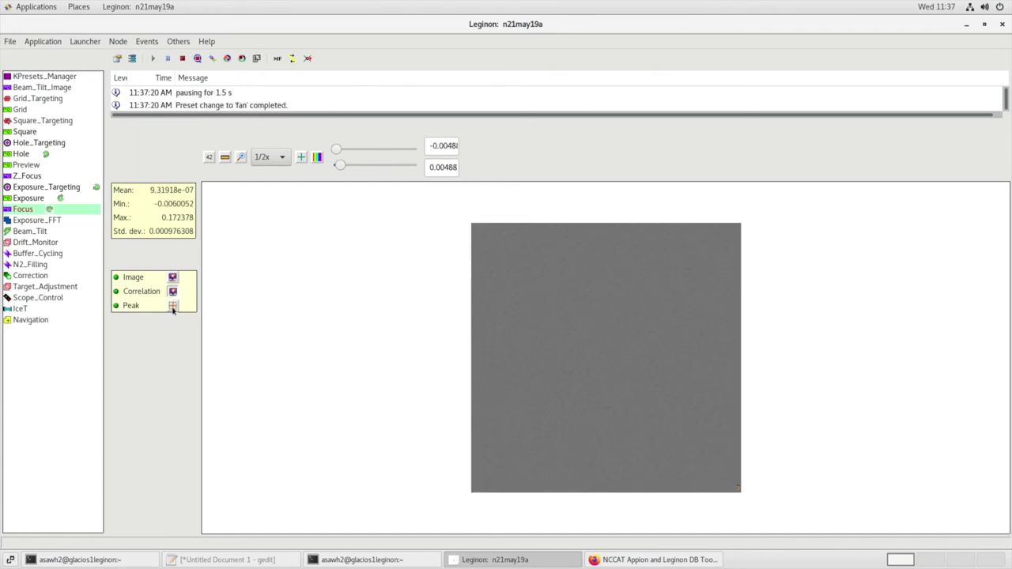
click(173, 277)
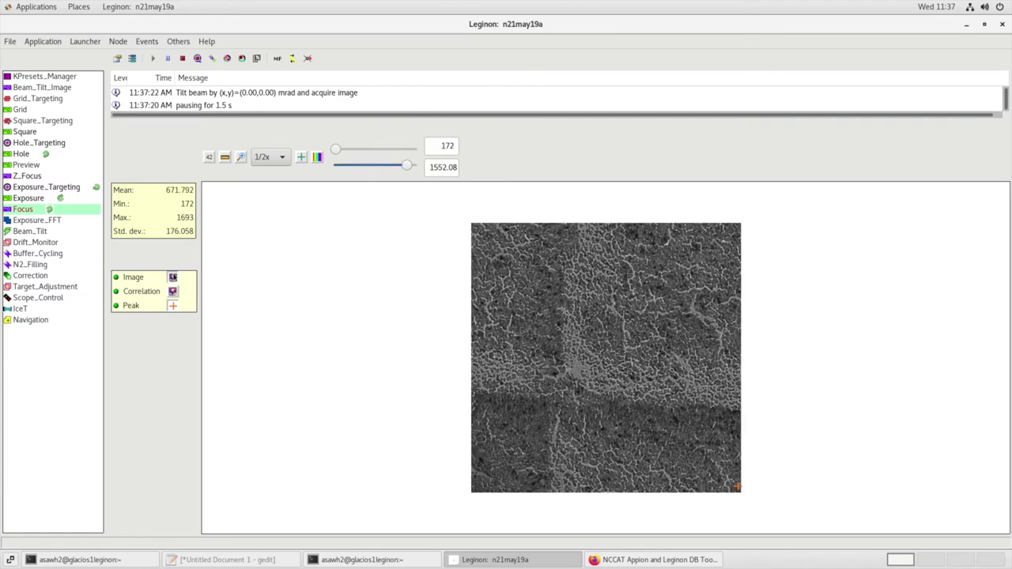
click(71, 201)
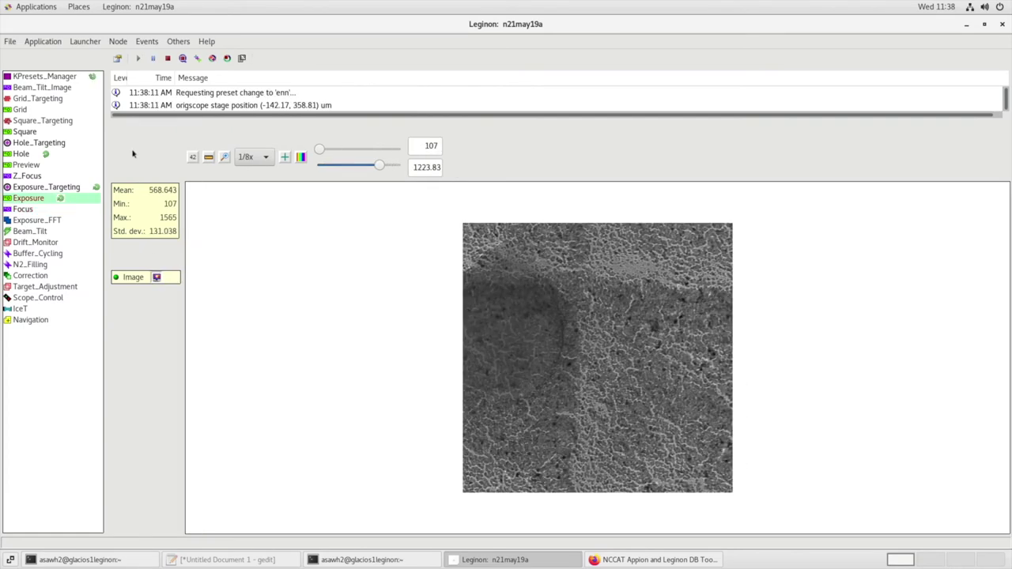
click(624, 559)
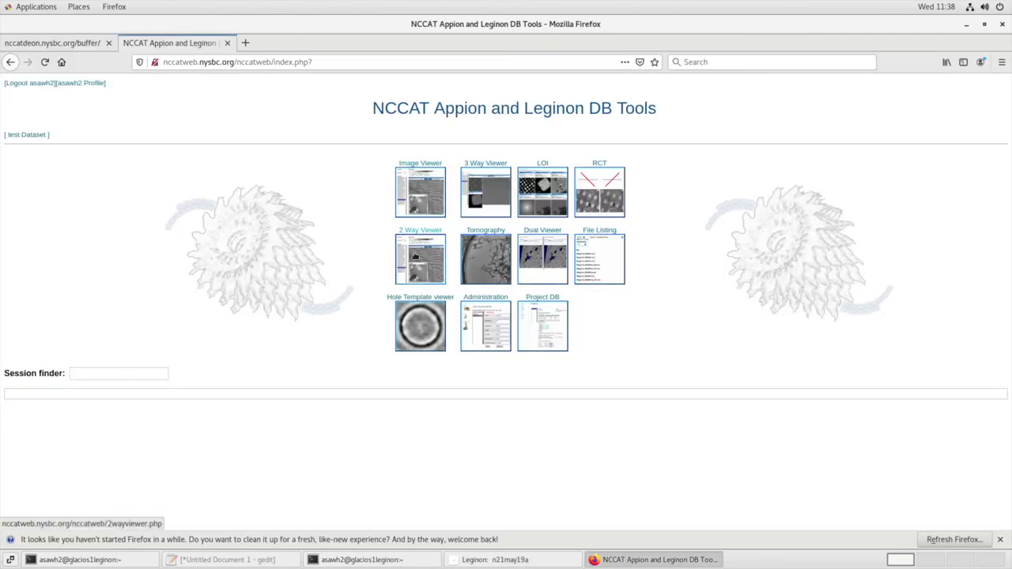
Open Appion's MotionCor2 frame-alignment form and generate its command without running it
click(415, 257)
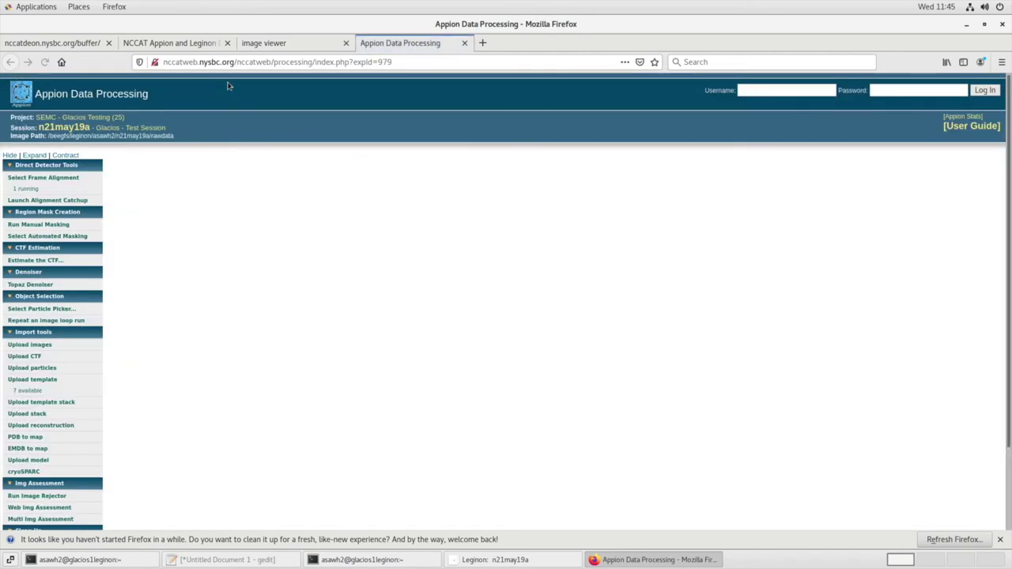
click(44, 179)
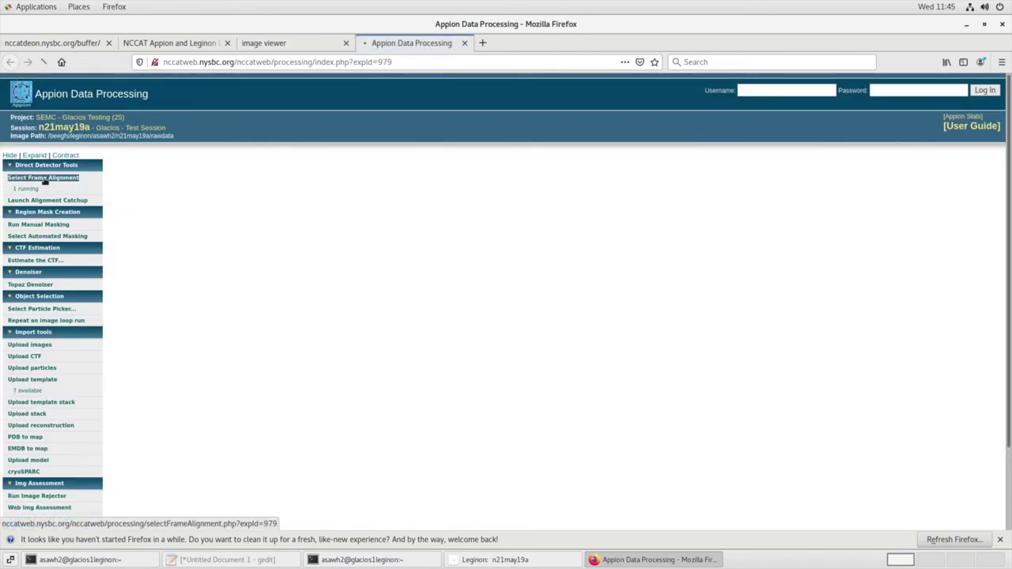
click(179, 238)
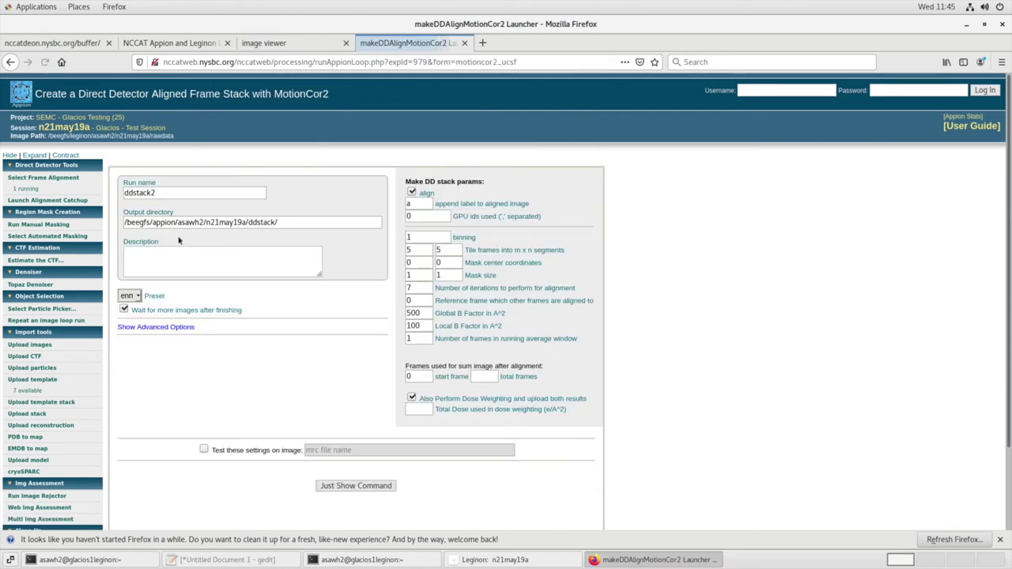
click(328, 489)
Copy the generated makeDDAlignMotionCor2_UCSF.py command and bring the terminal forward
triple_click(407, 331)
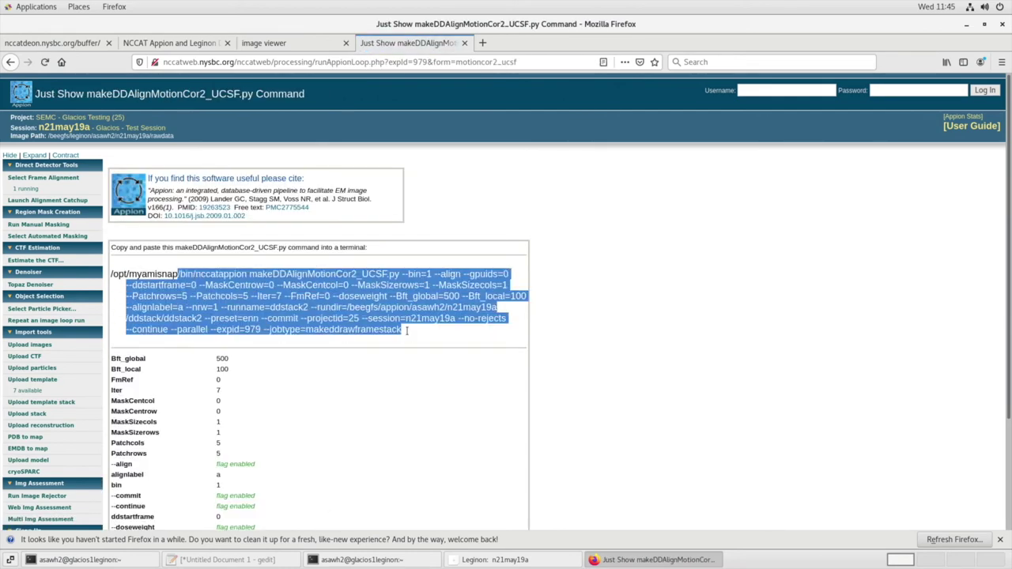
triple_click(408, 332)
key(Menu)
key(Down)
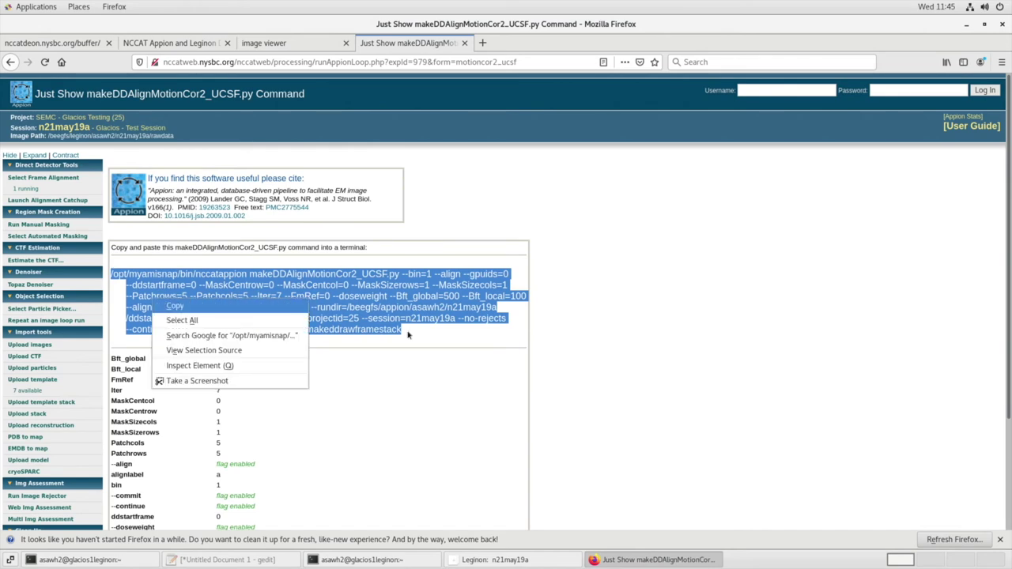
key(Return)
key(alt+Tab)
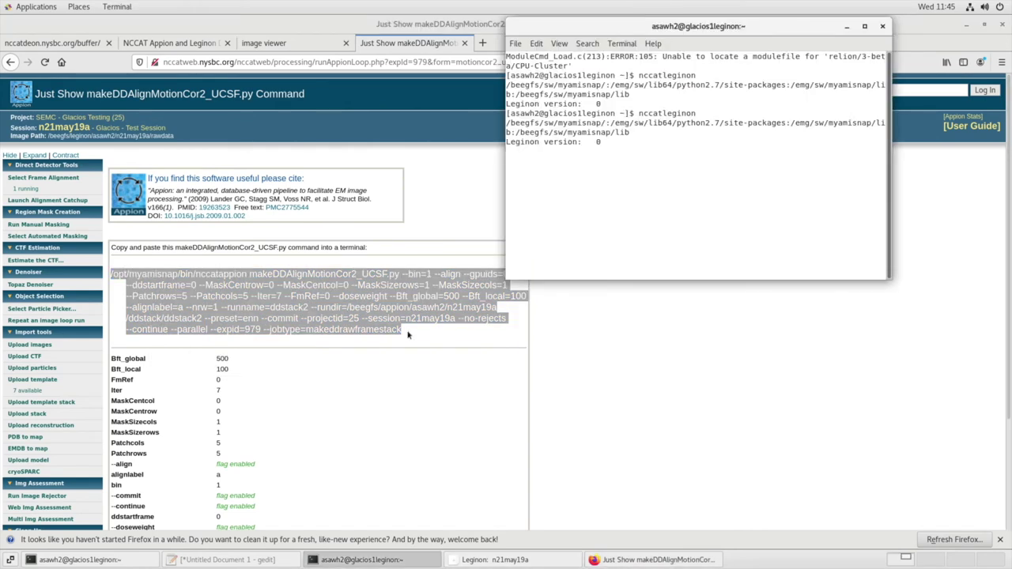
Open five terminal tabs and switch to the second one
click(516, 45)
click(534, 60)
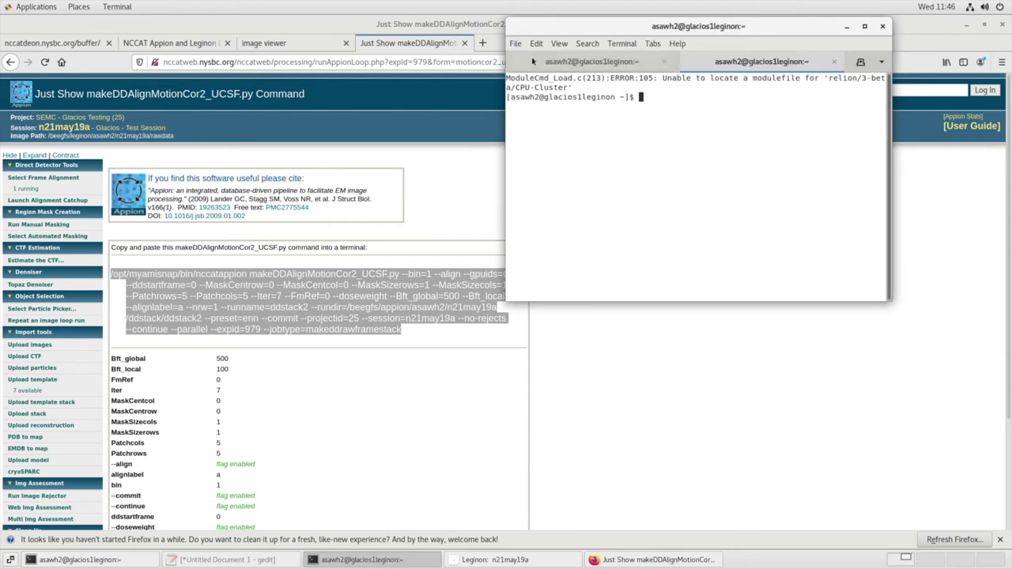
click(860, 62)
click(860, 62)
click(860, 62)
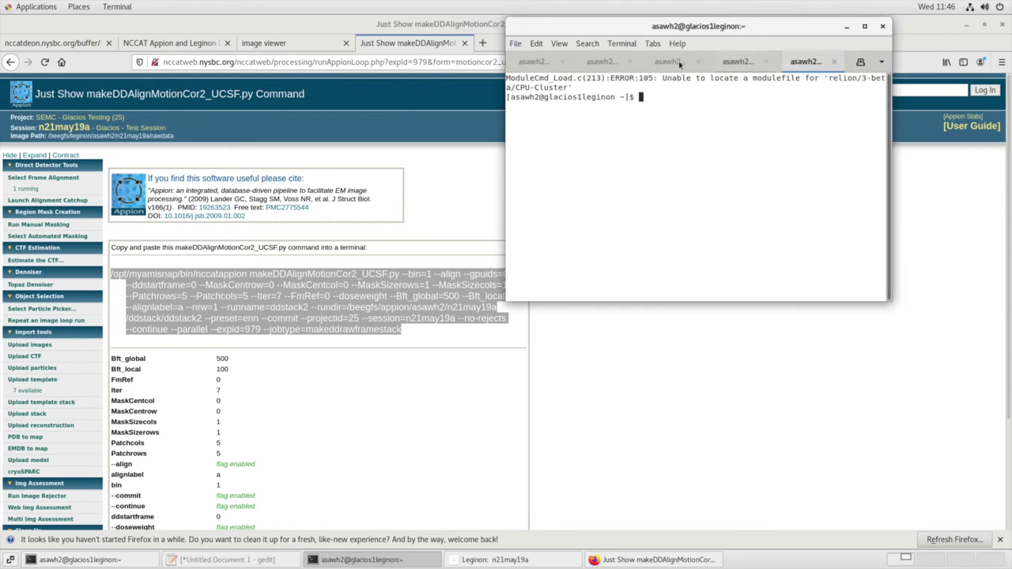
click(612, 69)
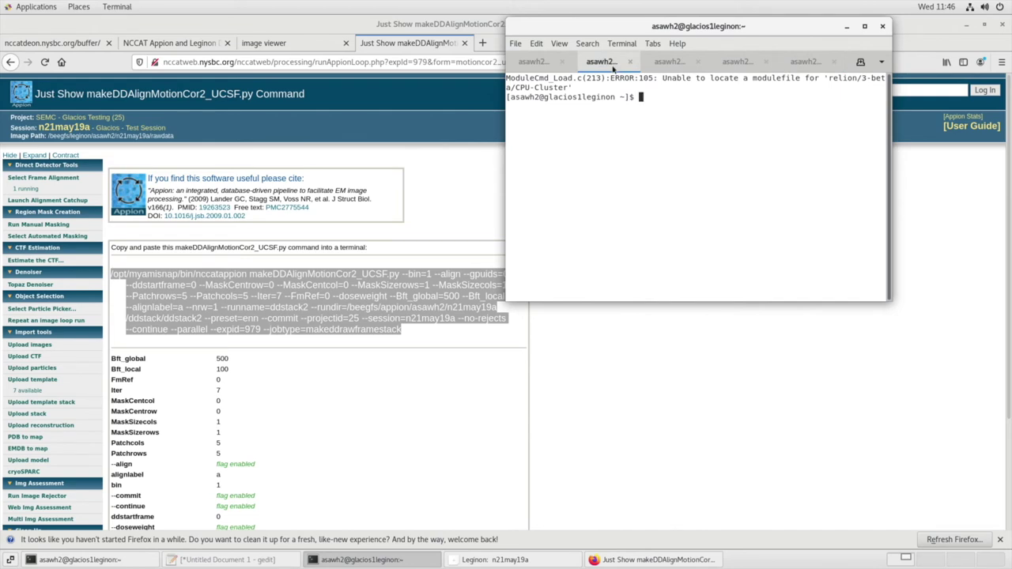
Log into ingest-04 over ssh, using its IP address 192.168.4.67
text(ssh ingest-04)
key(Return)
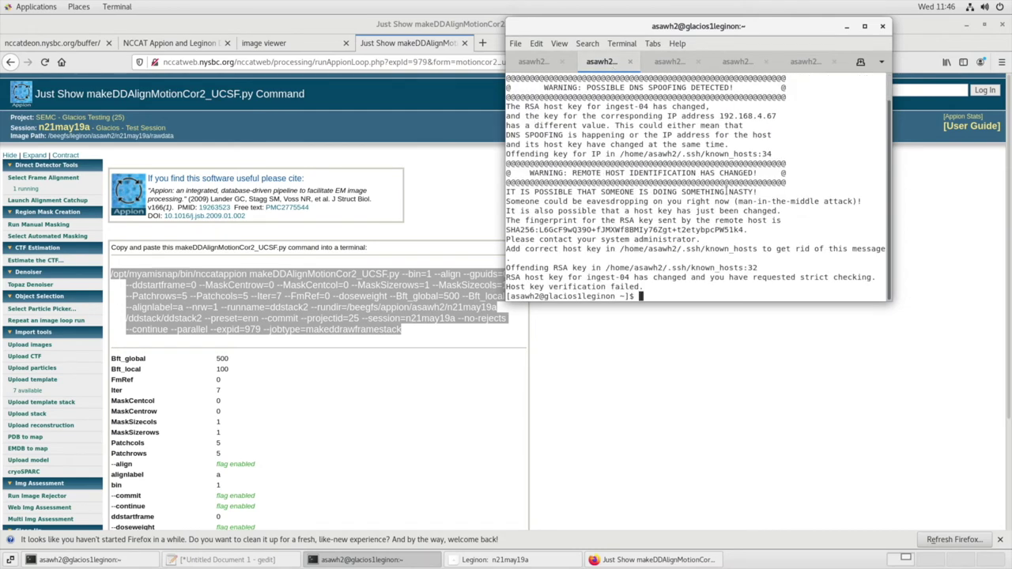
text(ssh 192.168.4.67)
key(Return)
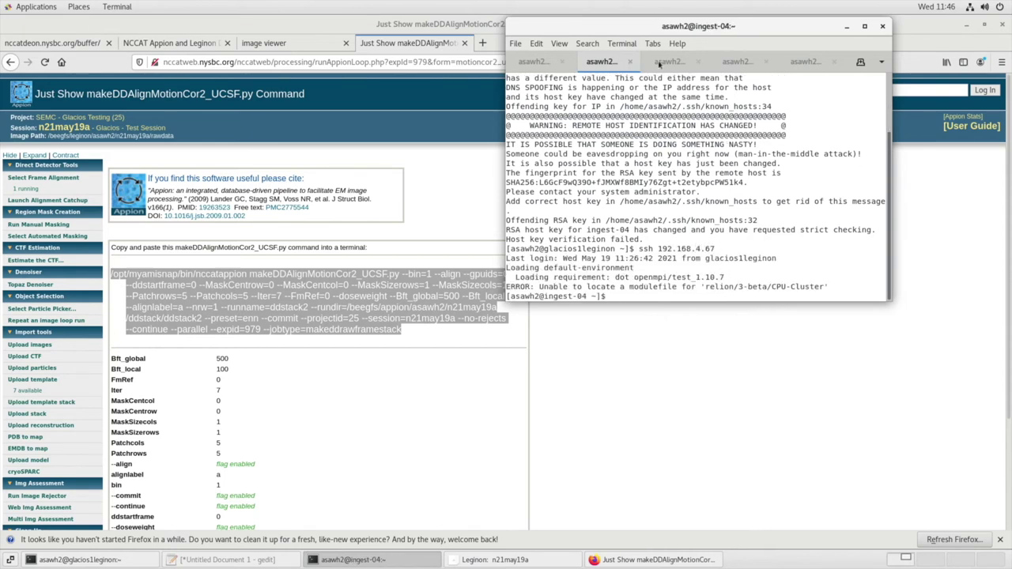
Paste and run the copied MotionCor2 command on ingest-04
right_click(626, 294)
click(664, 332)
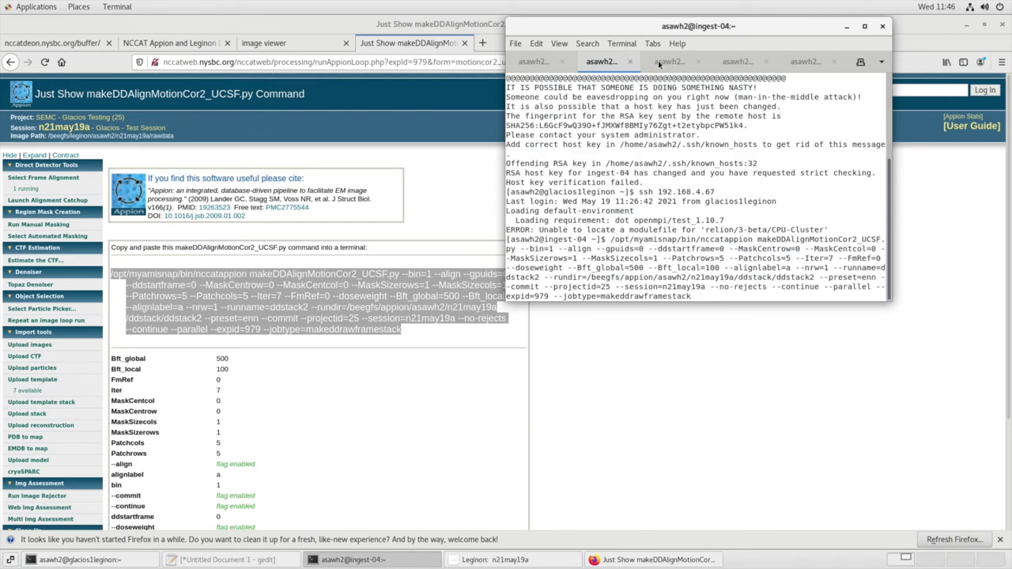
key(Return)
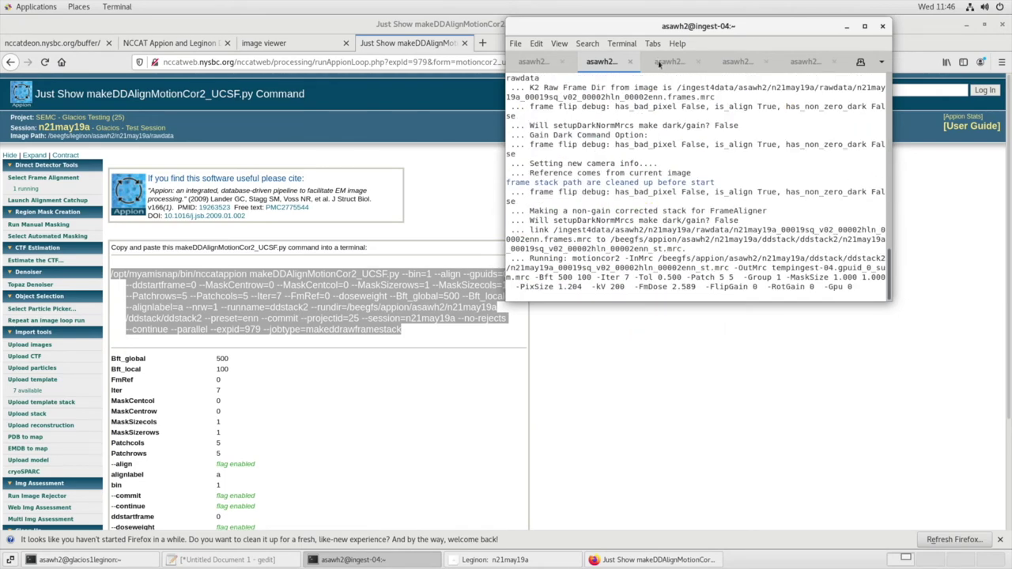
key(alt+Tab)
key(shift+F10)
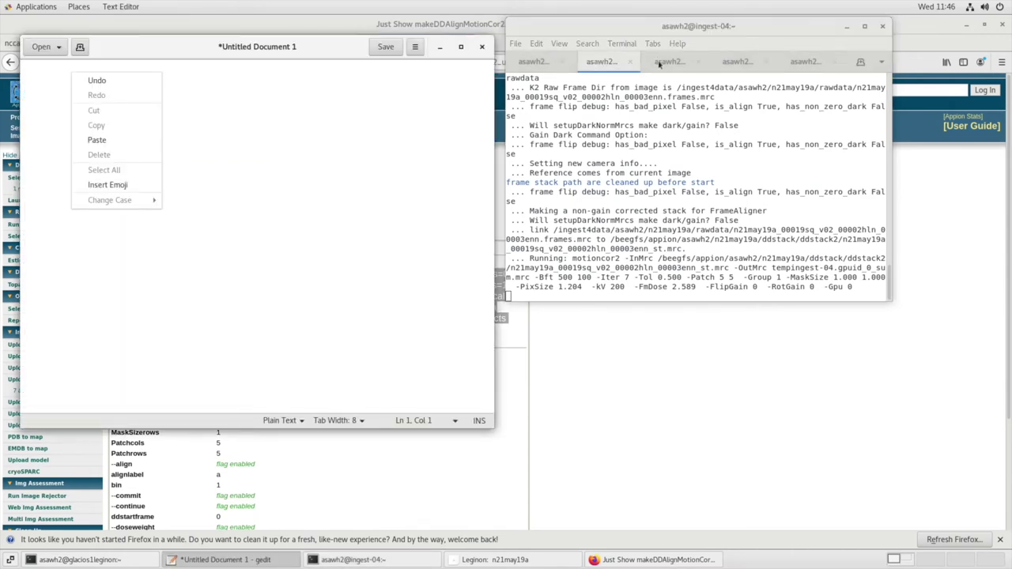
Paste the MotionCor2 command into gedit and change it to --gpuids=1
key(Down)
key(Down)
key(Return)
click(430, 64)
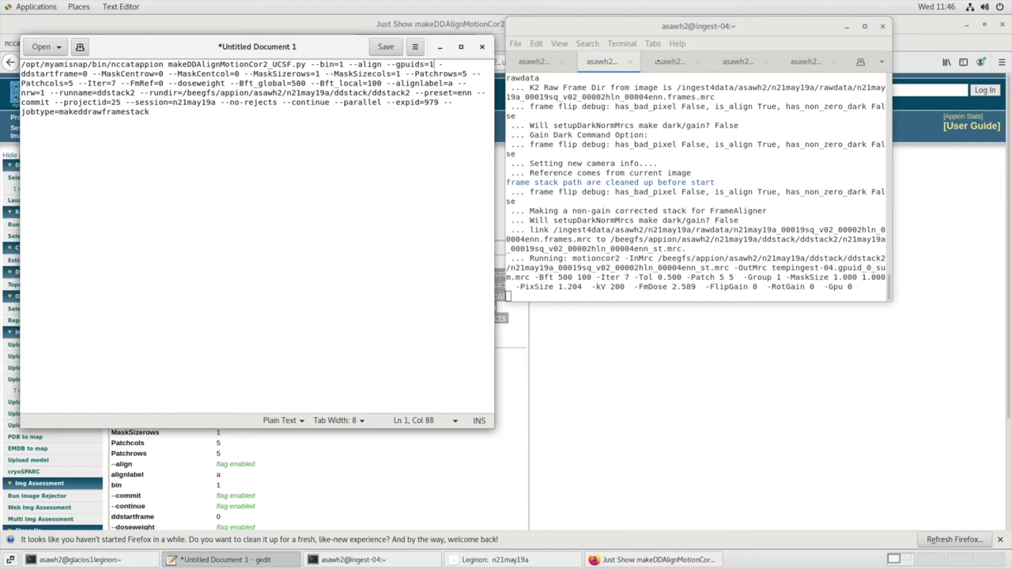
Copy the ssh login command and log into ingest-04 in the third terminal tab
key(alt+Tab)
drag(638, 276, 713, 276)
right_click(714, 276)
click(736, 302)
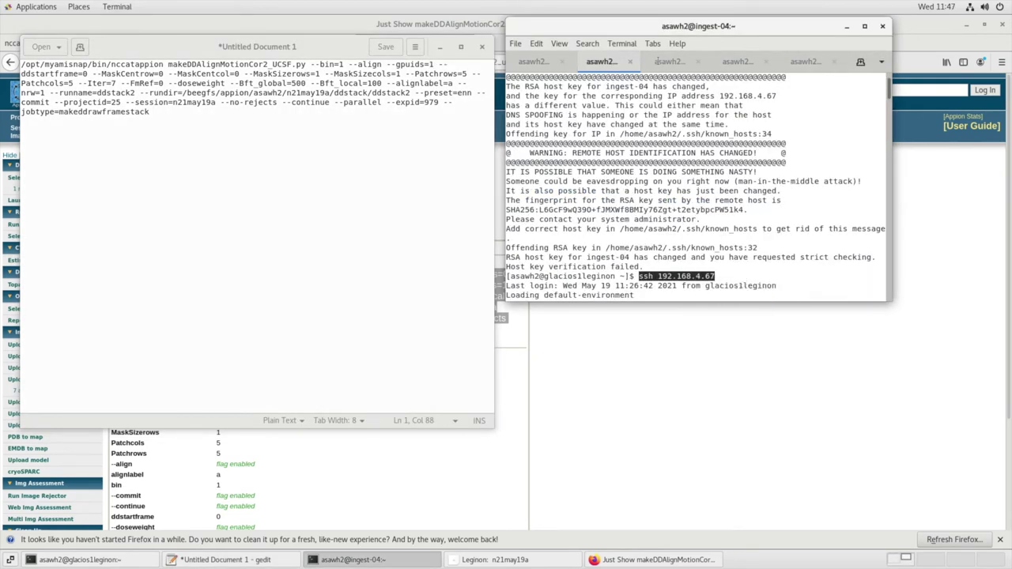
click(658, 60)
right_click(667, 153)
click(688, 189)
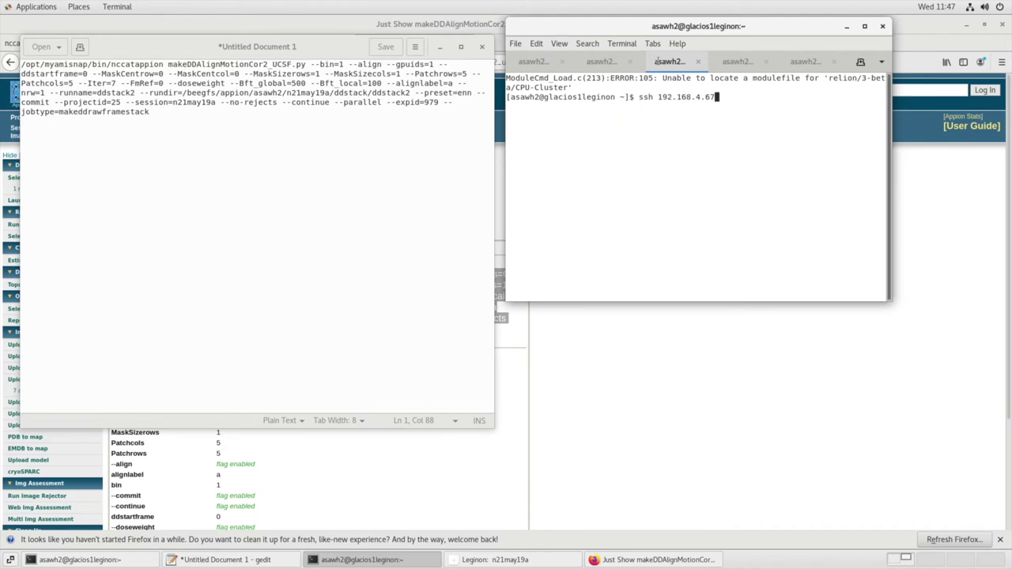
key(Return)
Paste the ssh login into the fourth and fifth terminal tabs as well
key(ctrl+Page_Down)
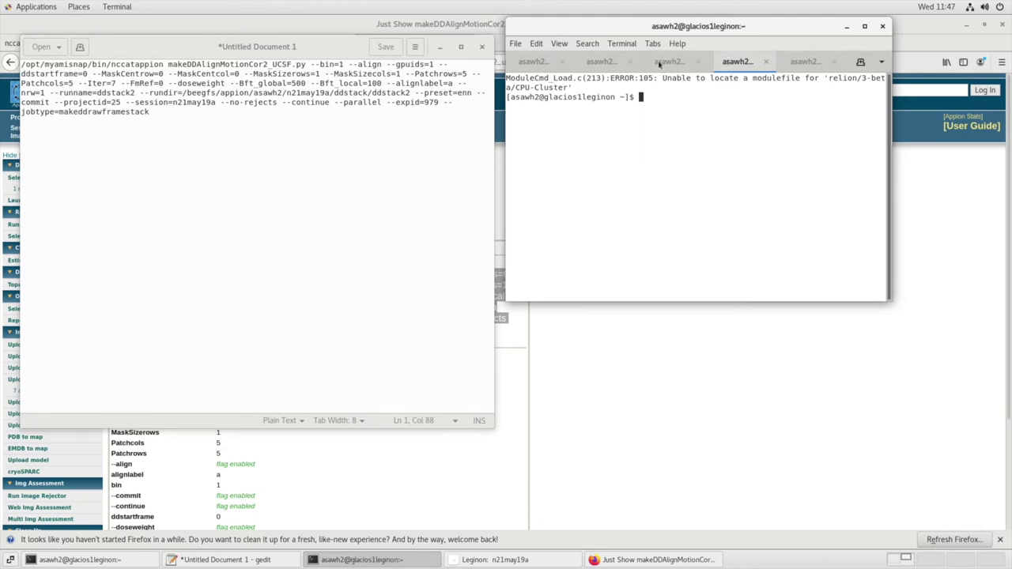
key(shift+F10)
key(Return)
key(Return)
key(ctrl+Page_Down)
key(shift+F10)
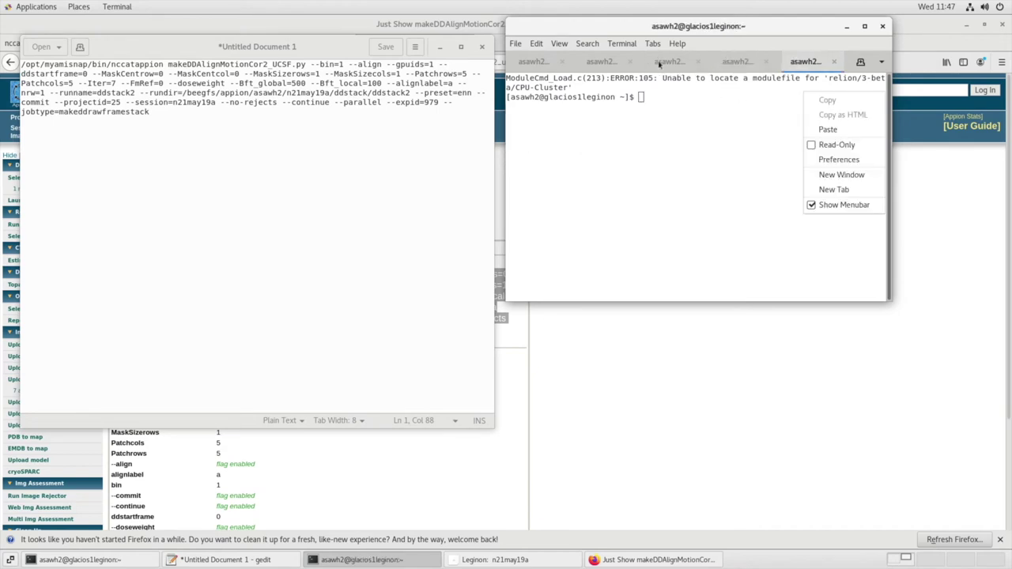
key(Return)
key(Return)
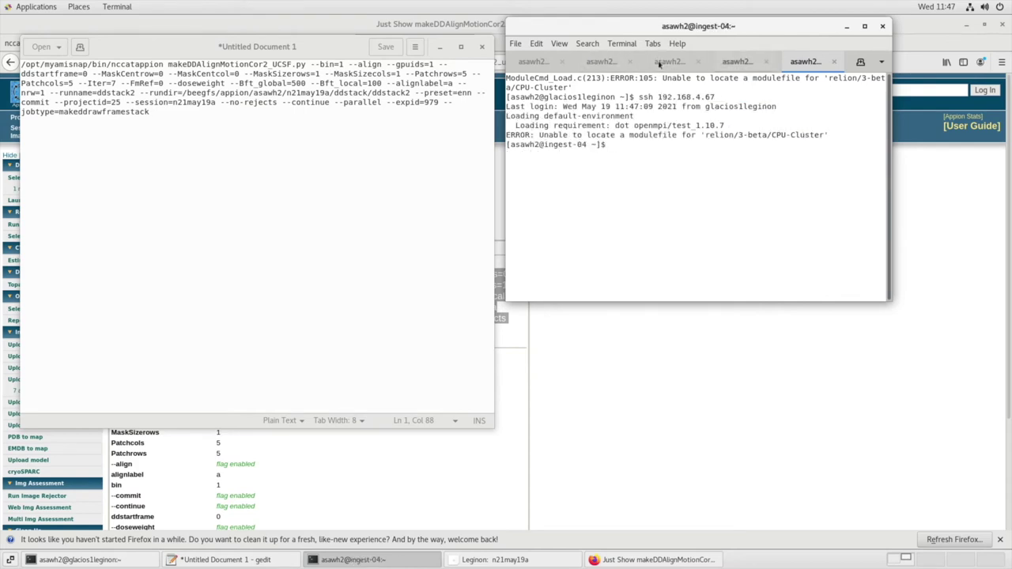
Copy the GPU 1 command from gedit and run it in the third tab's ingest-04 session
click(659, 63)
key(alt+Tab)
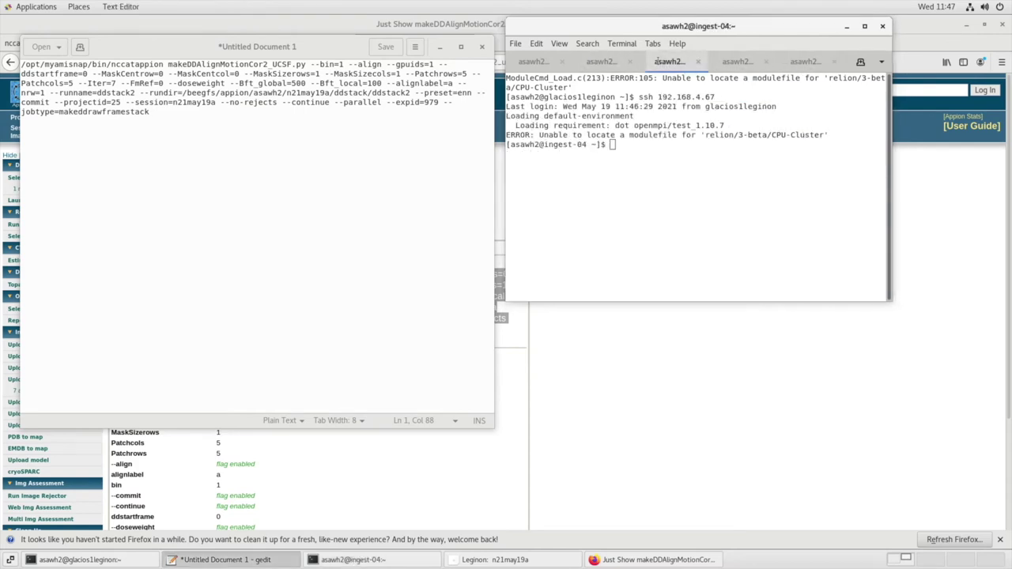
key(End)
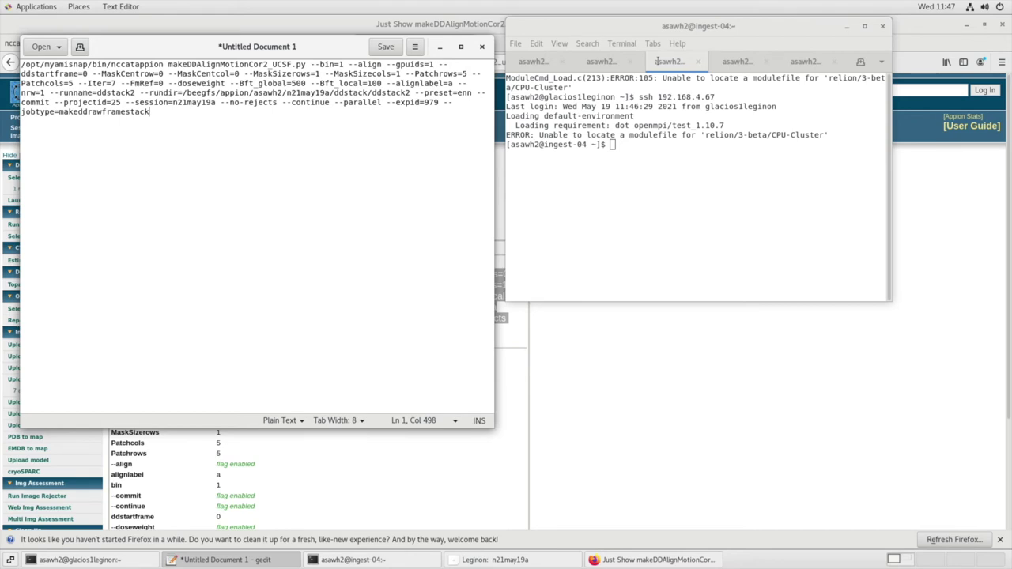
drag(151, 112, 31, 64)
right_click(63, 82)
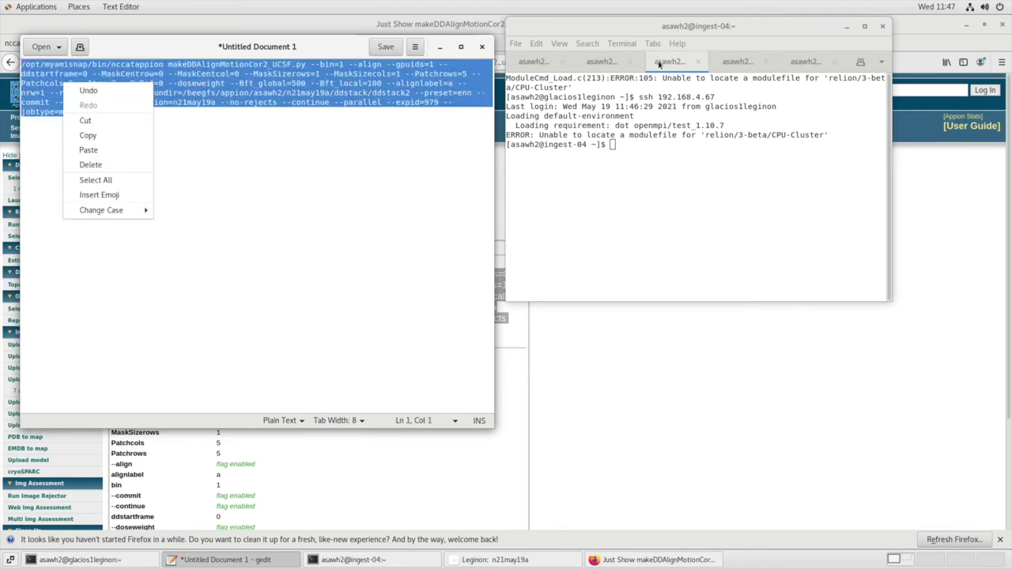
click(88, 135)
right_click(655, 177)
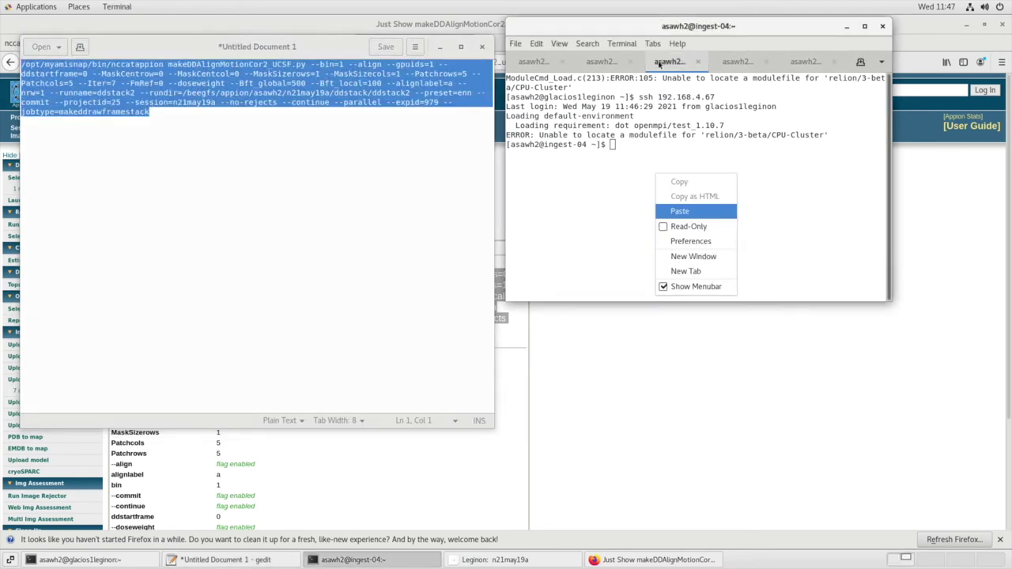
click(673, 210)
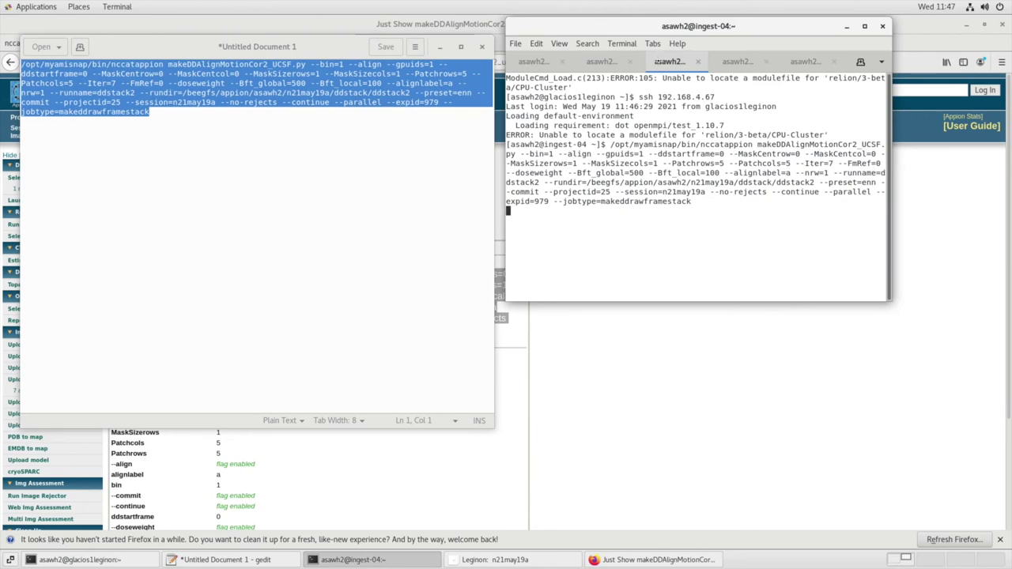
key(Return)
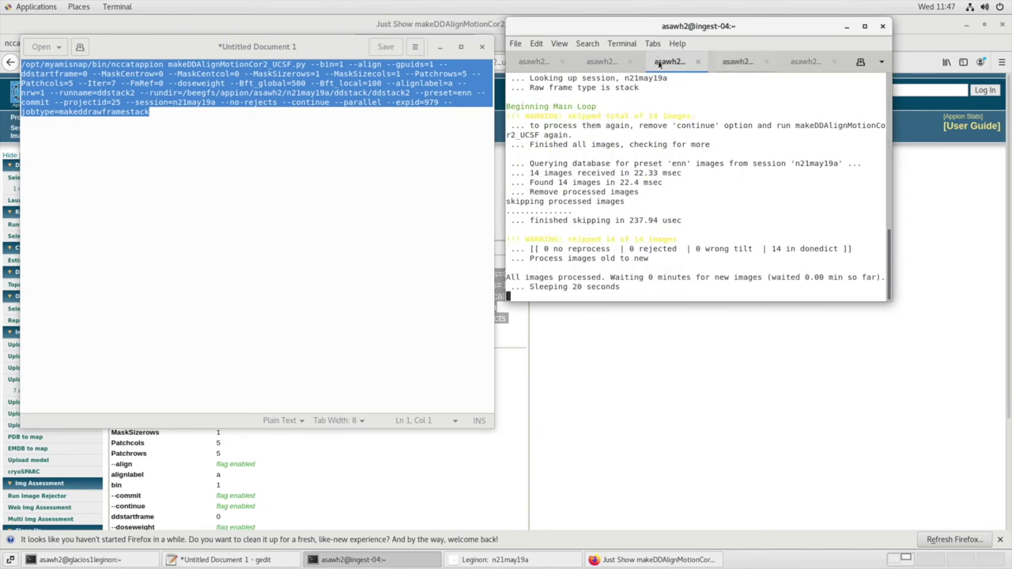
key(ctrl+Page_Down)
Open Appion's CTFFIND v4 launcher and generate its command with the enn-a preset
key(alt+Tab)
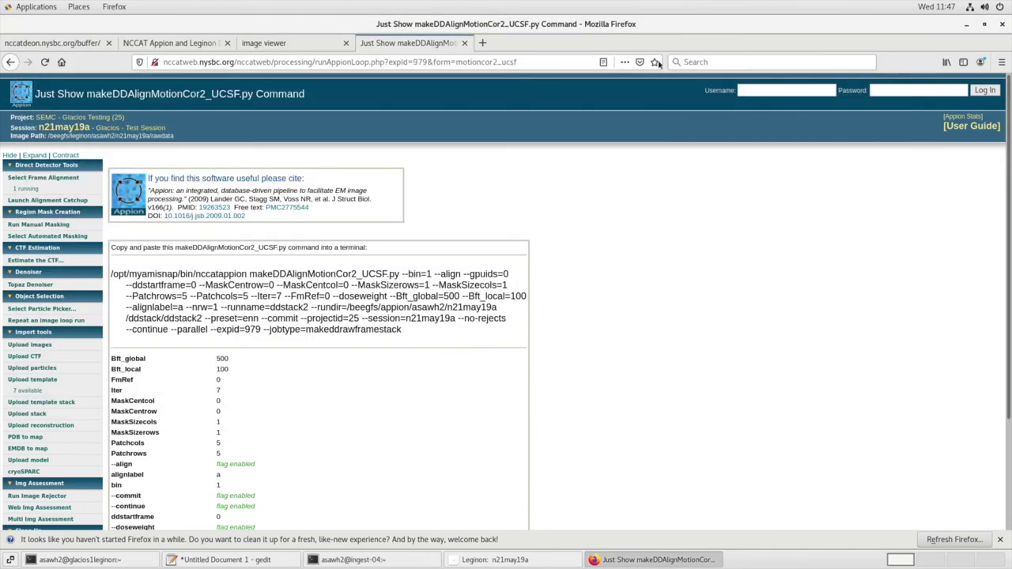
key(ctrl+Page_Up)
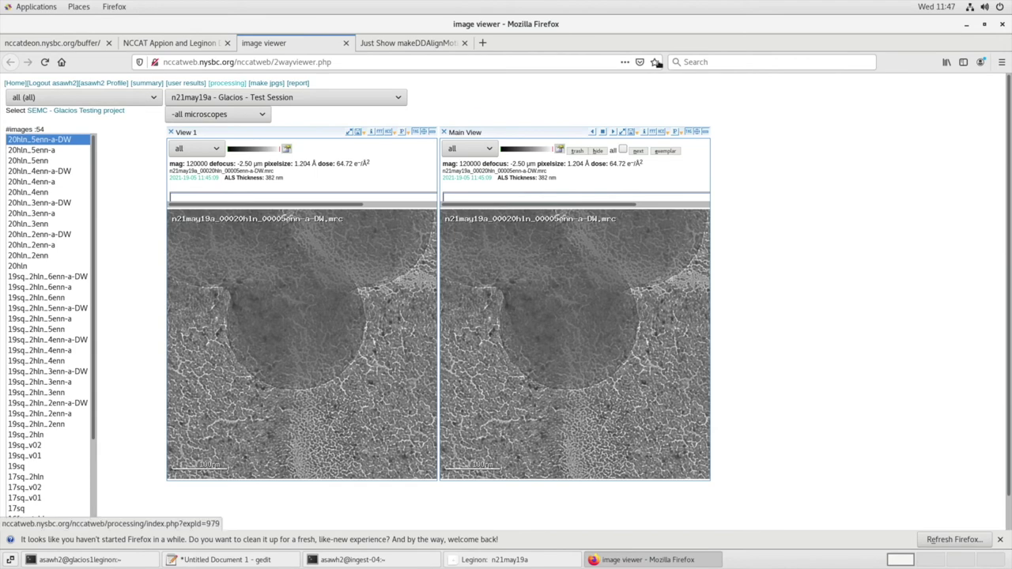
click(227, 82)
click(36, 260)
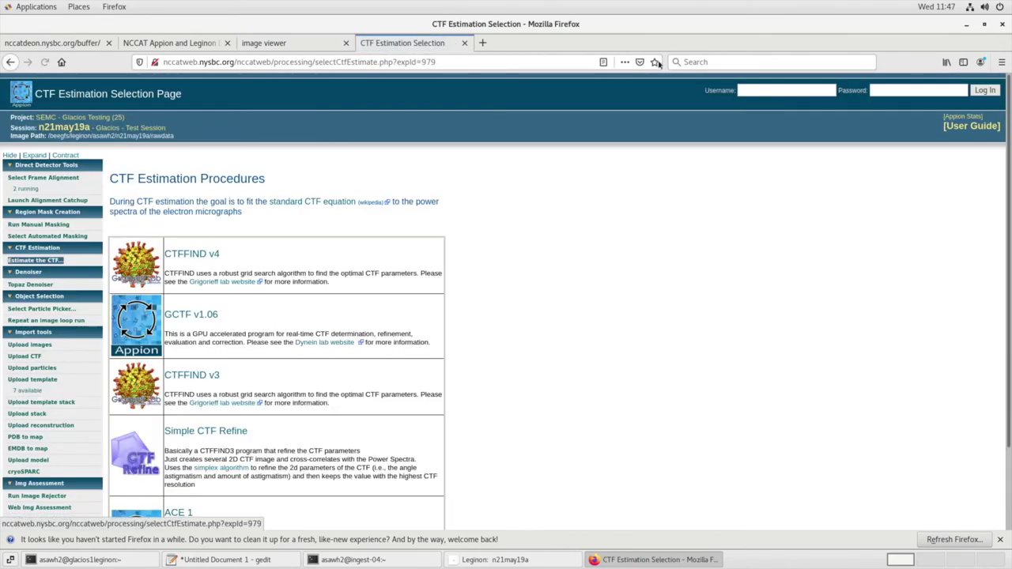
click(192, 254)
click(140, 318)
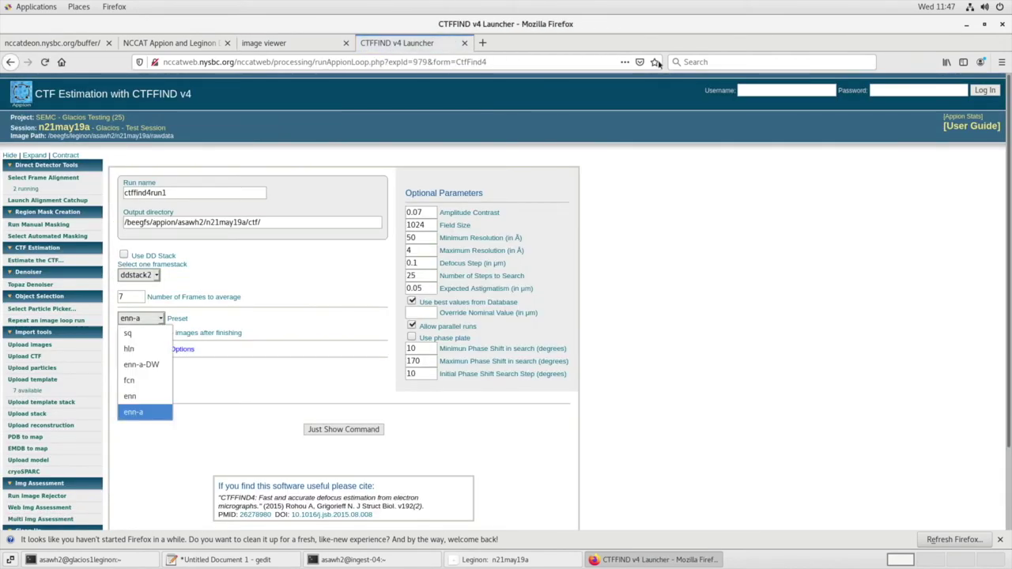
click(130, 412)
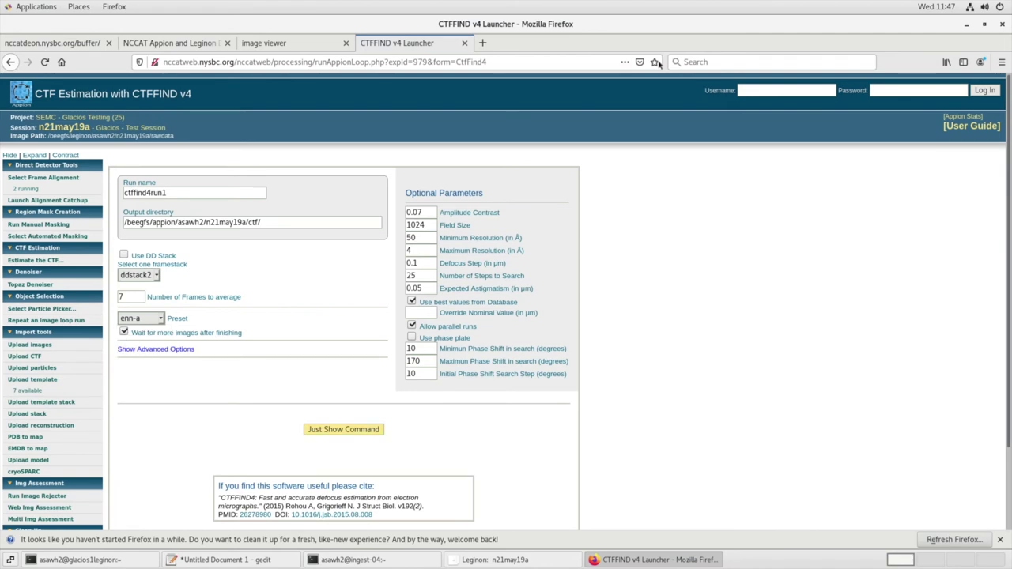
key(Return)
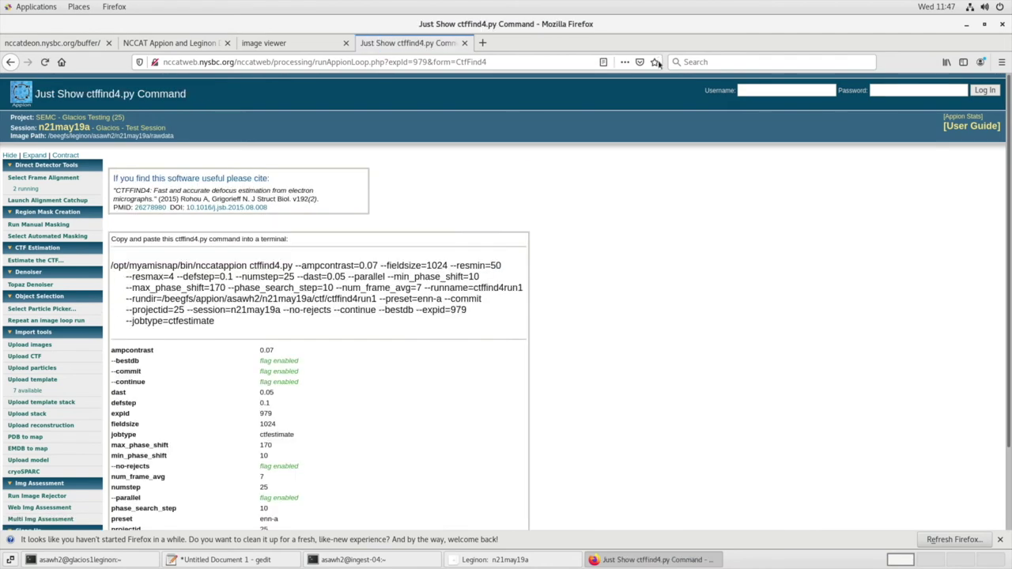
Copy the generated ctffind4.py command and bring the terminal forward
drag(214, 321, 111, 266)
right_click(155, 286)
click(174, 294)
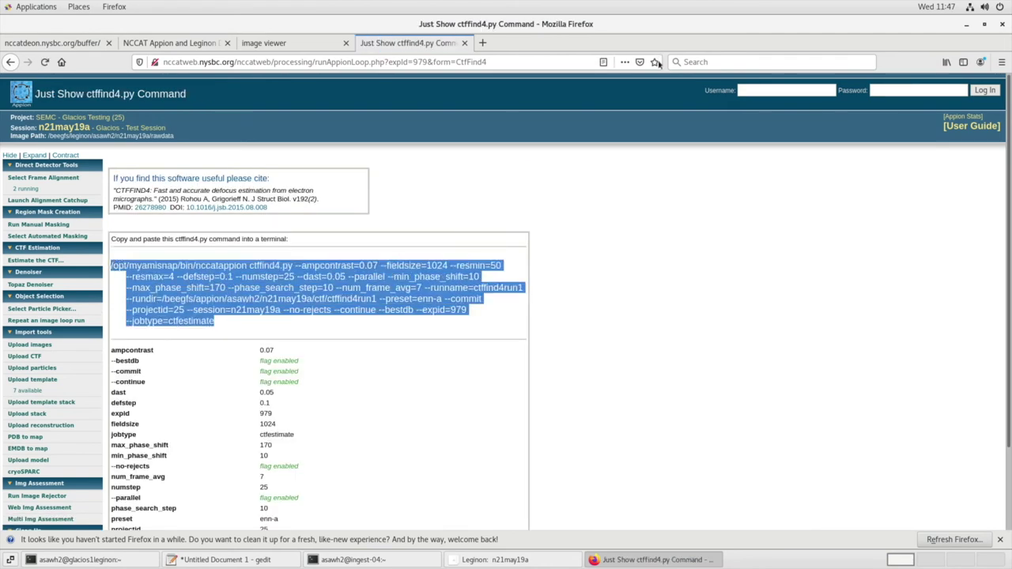
key(alt+Tab)
key(alt+Tab)
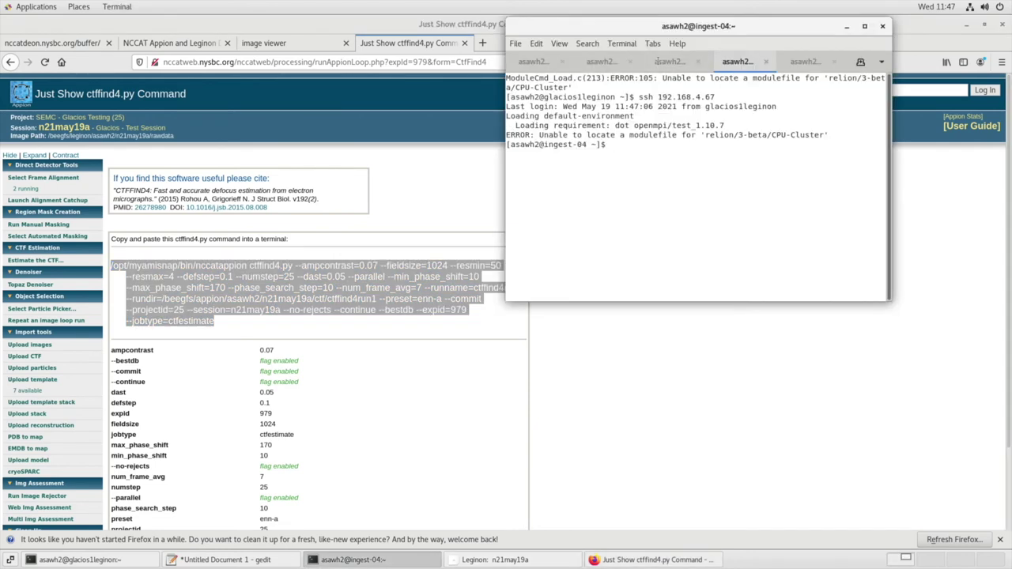
Paste the ctffind4 command, append --nproc=5, and run it
right_click(662, 154)
click(688, 192)
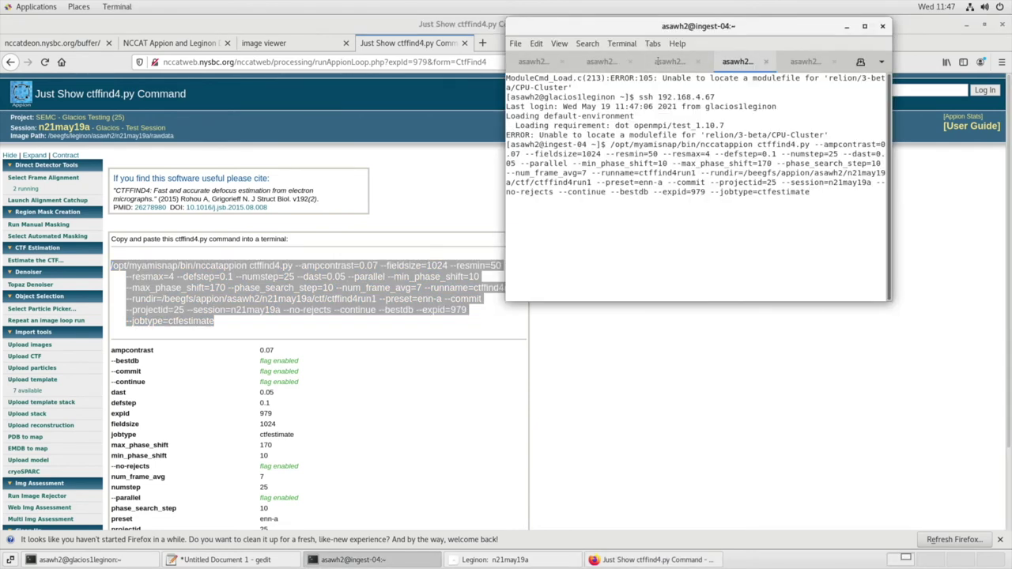
text(--nproc=5)
key(Return)
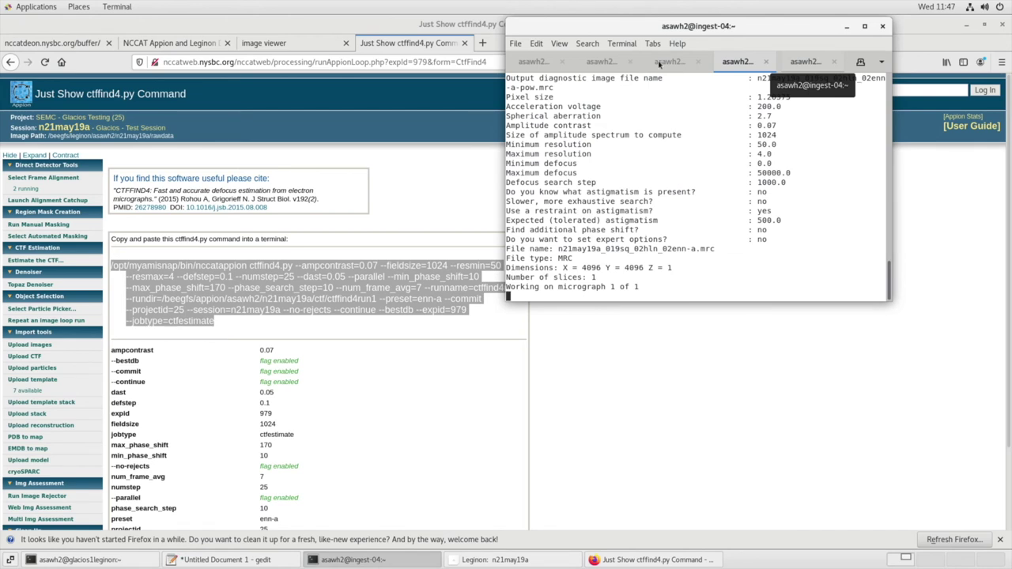
In the fifth tab, paste the ctffind4 command again with --nproc=5 appended
click(805, 61)
right_click(724, 146)
click(751, 181)
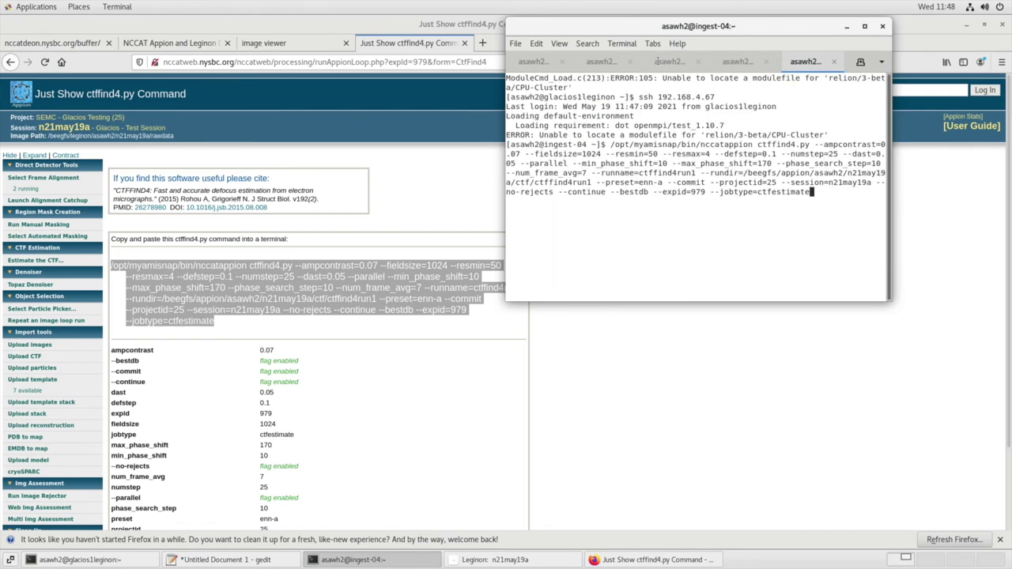
text(--nproc=5)
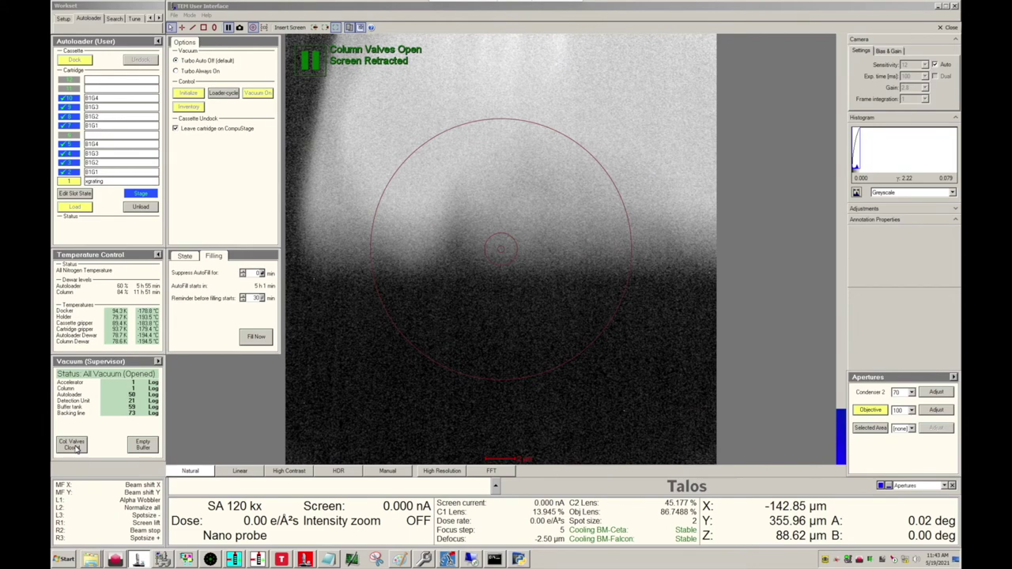
Close Col. Valves, switch the Objective aperture off, Load the next Autoloader cartridge, then reopen the valves
click(71, 445)
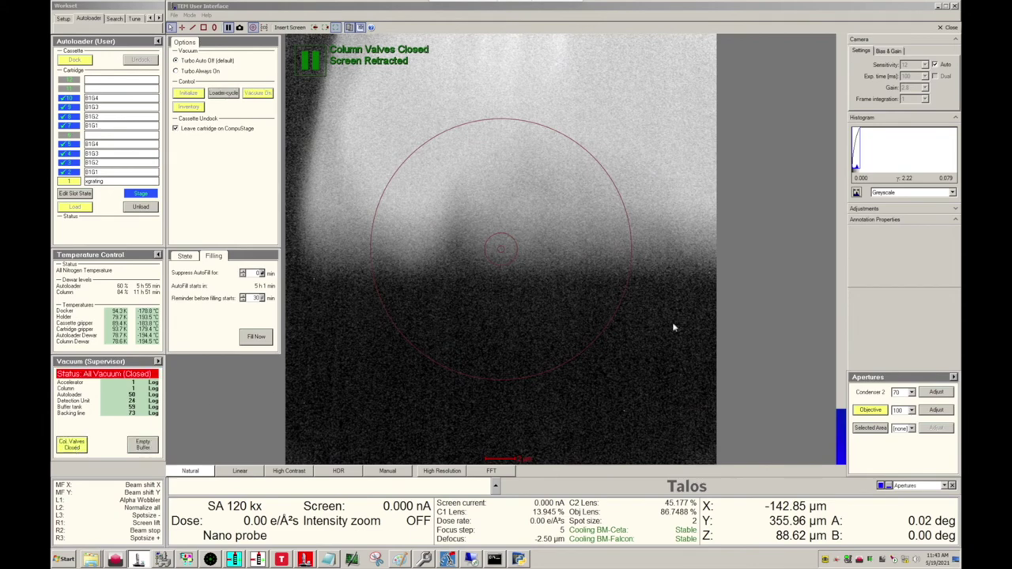
click(867, 409)
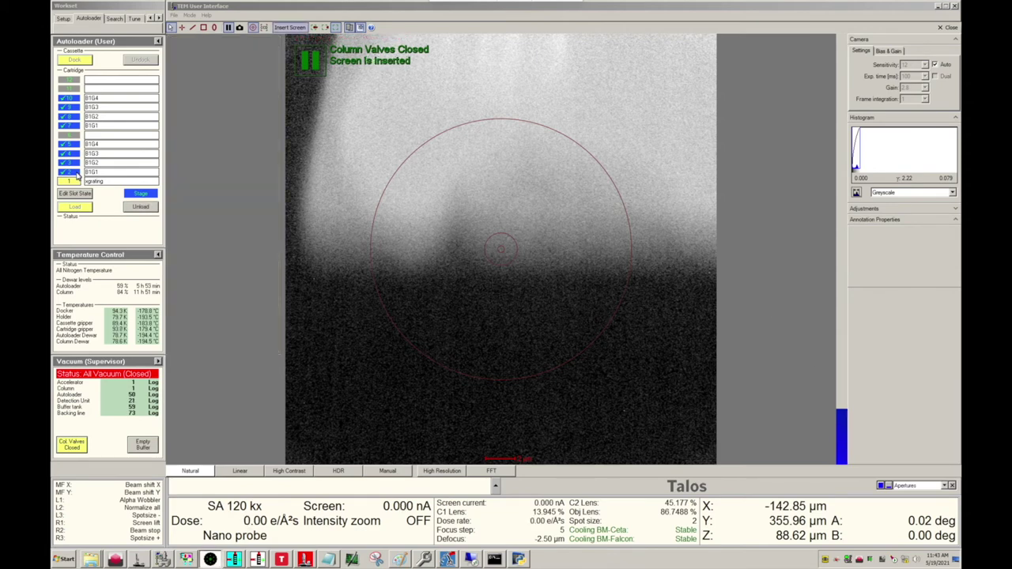
click(76, 176)
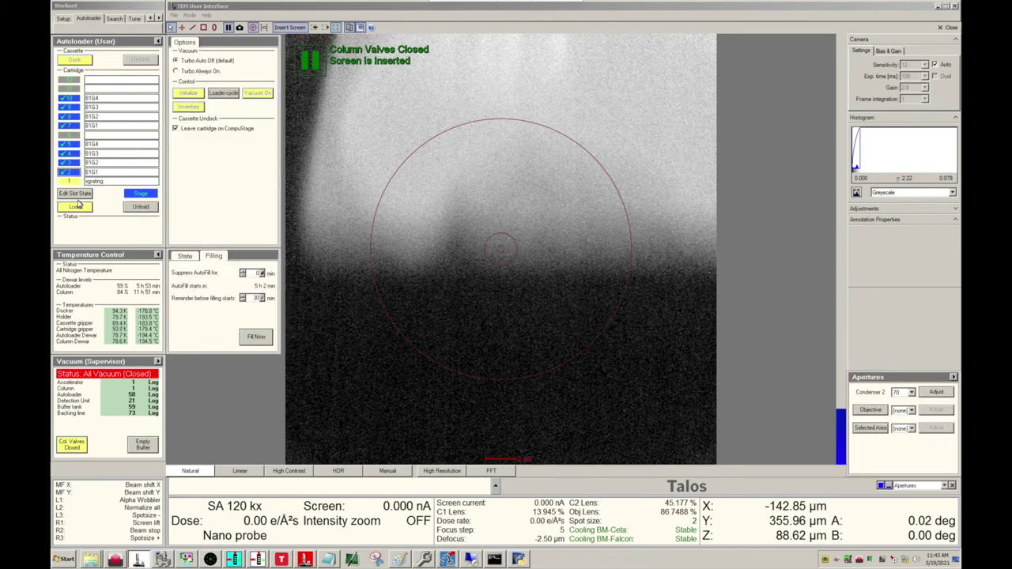
click(75, 207)
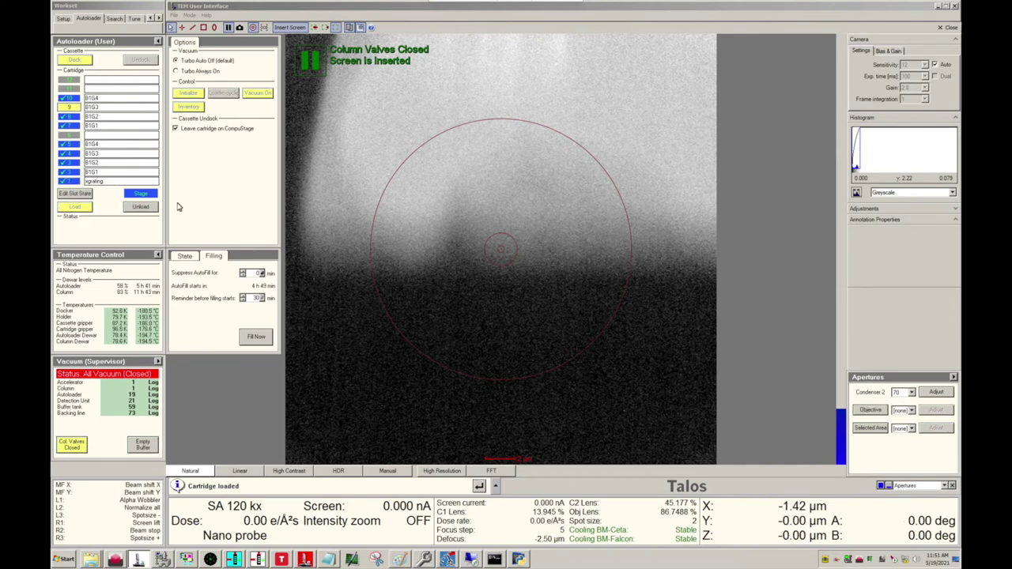
click(71, 444)
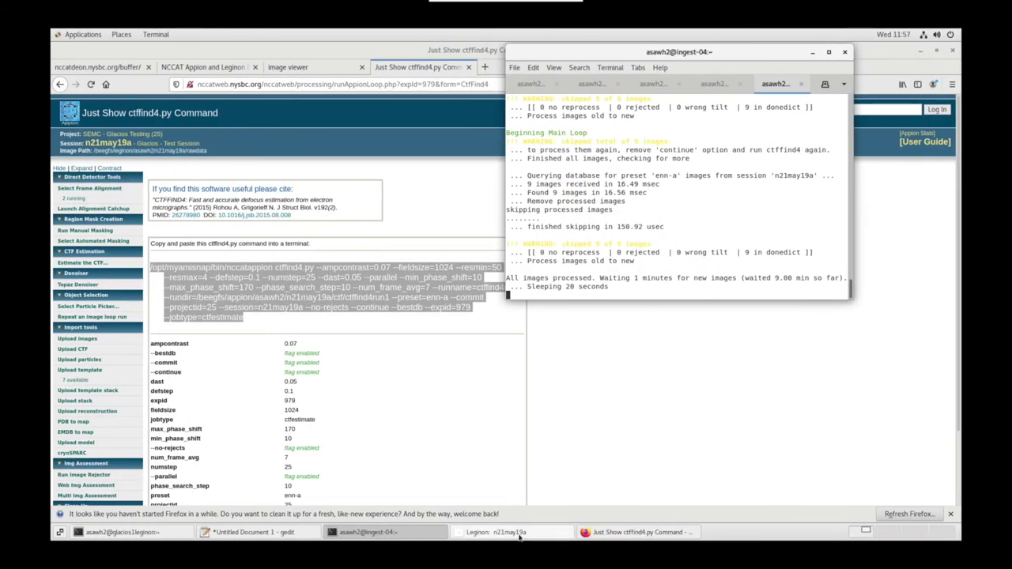
In Navigation, keep the gr preset, use stage-position moves, and zoom the image to 1/2x
click(514, 532)
click(87, 316)
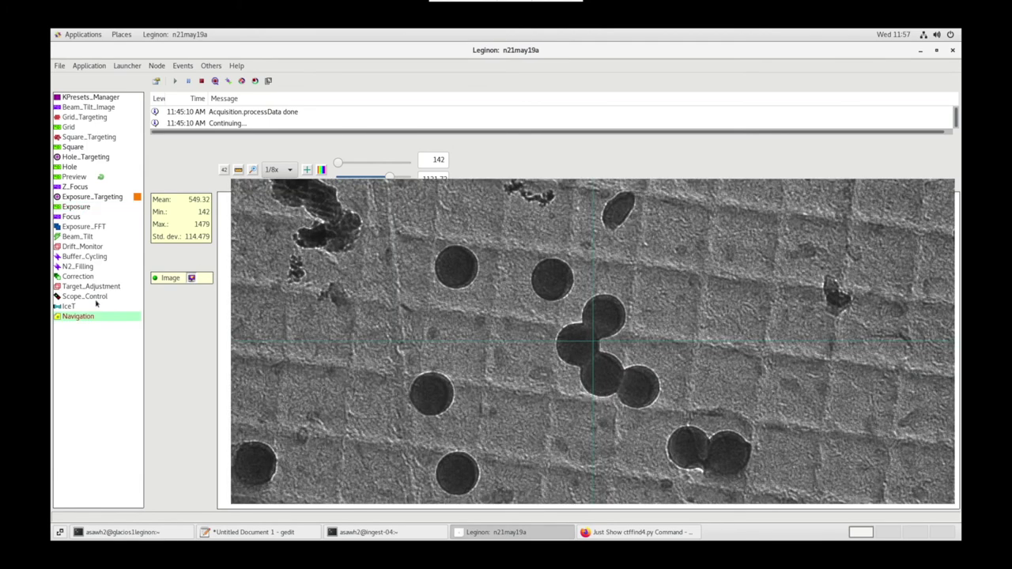
click(175, 82)
click(211, 70)
click(253, 81)
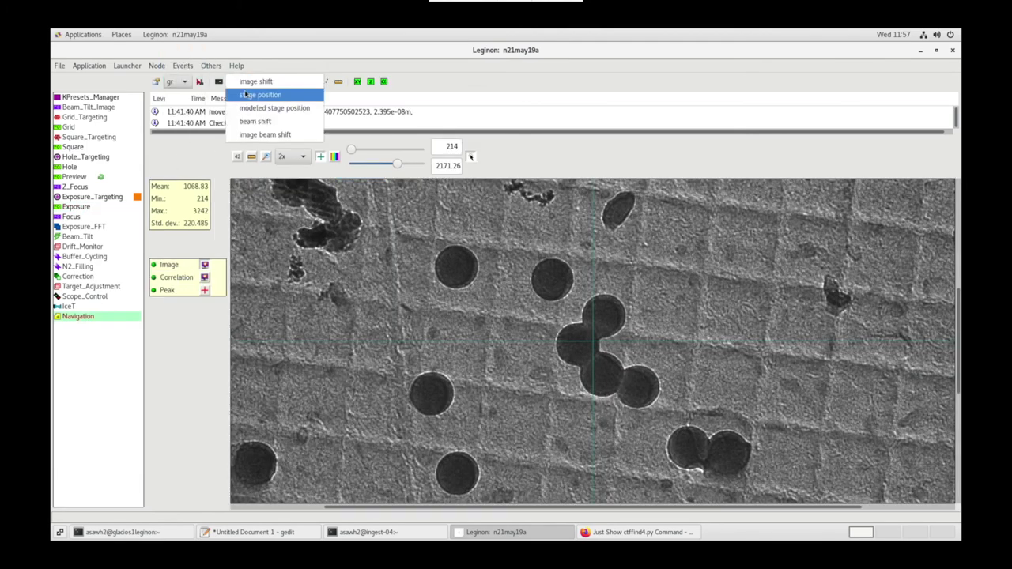
click(245, 95)
click(291, 156)
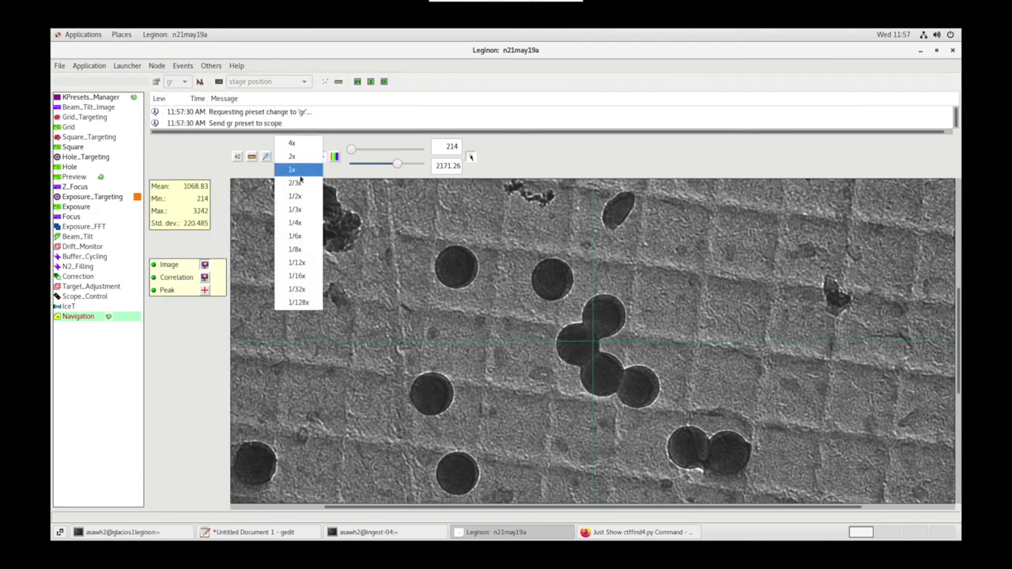
click(291, 189)
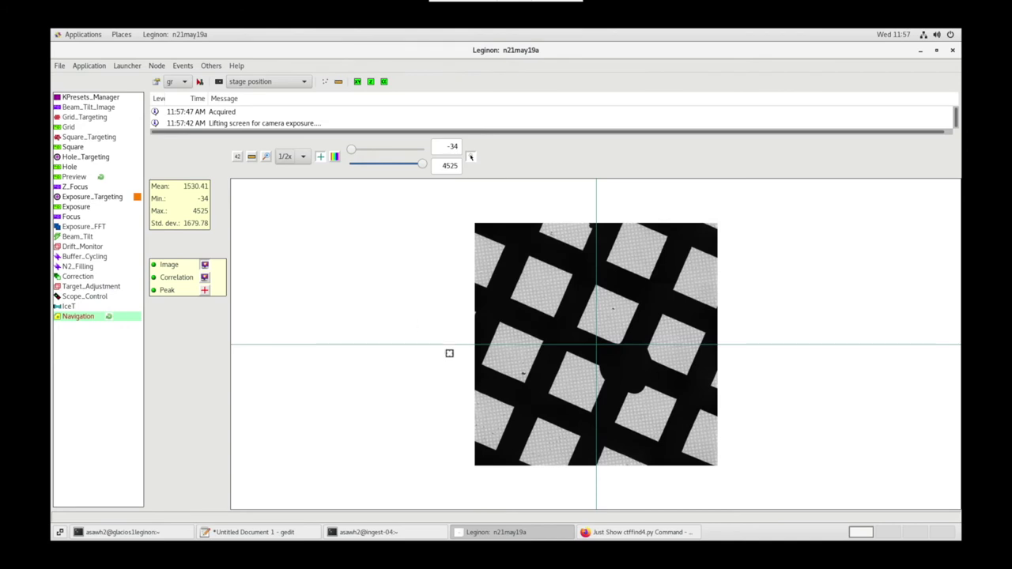
Move the stage to the chosen grid spot and run a simulated Z_Focus target
click(607, 316)
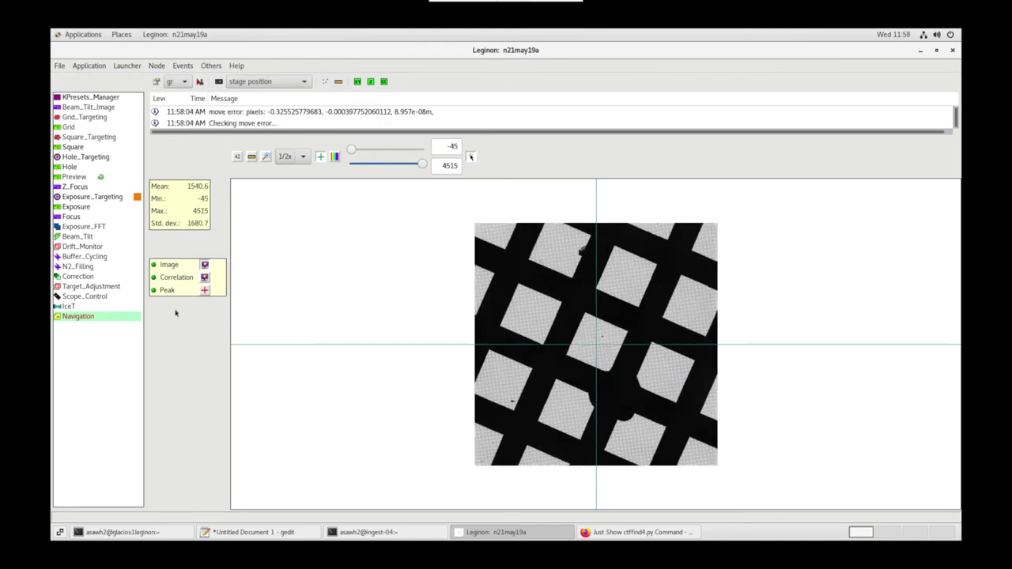
click(94, 190)
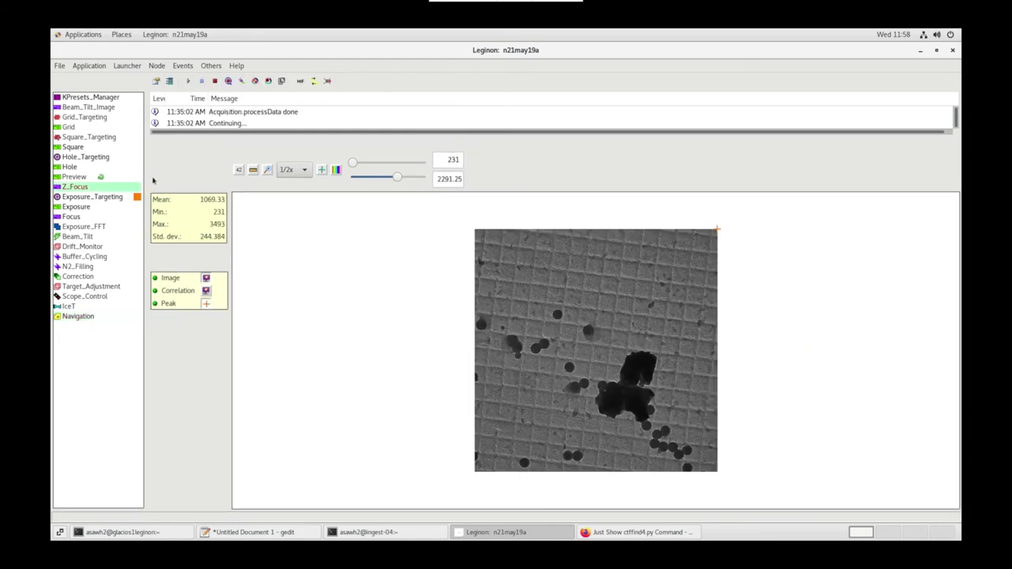
click(243, 82)
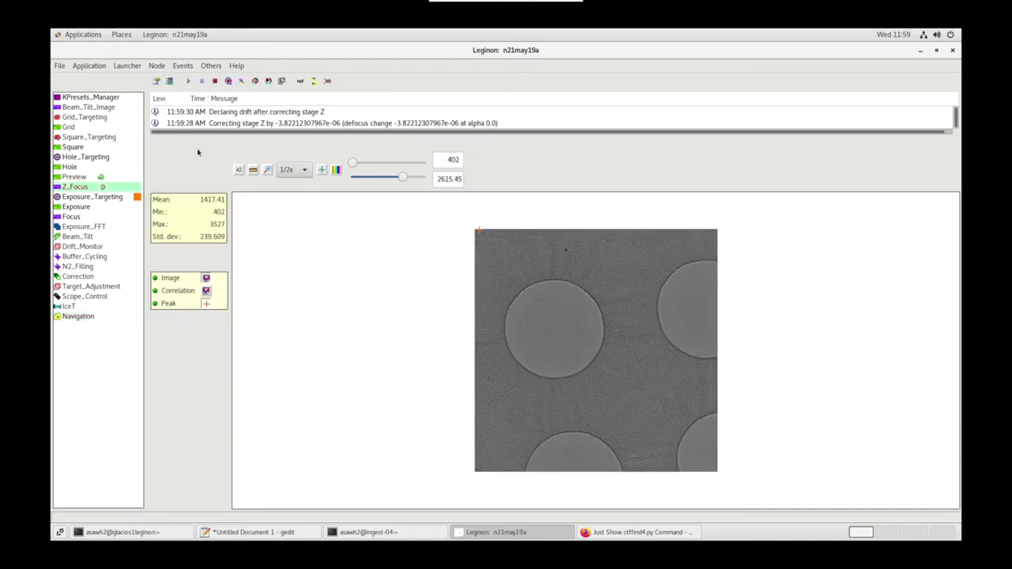
Edit the Grid_Targeting settings: atlas label B and a revised radius value
click(97, 119)
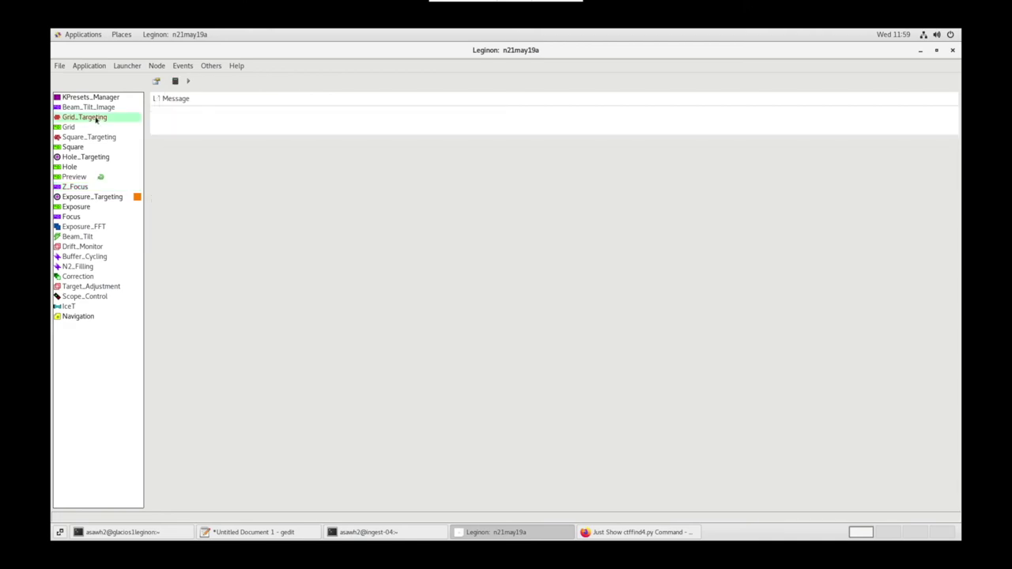
click(157, 81)
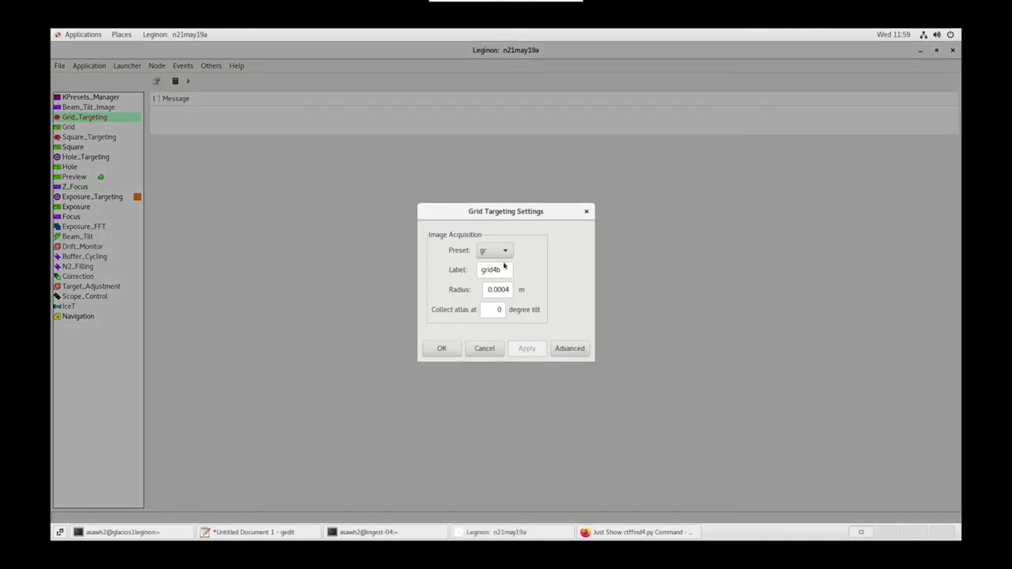
click(504, 271)
key(BackSpace)
text(B1G1)
click(510, 290)
key(BackSpace)
text(9)
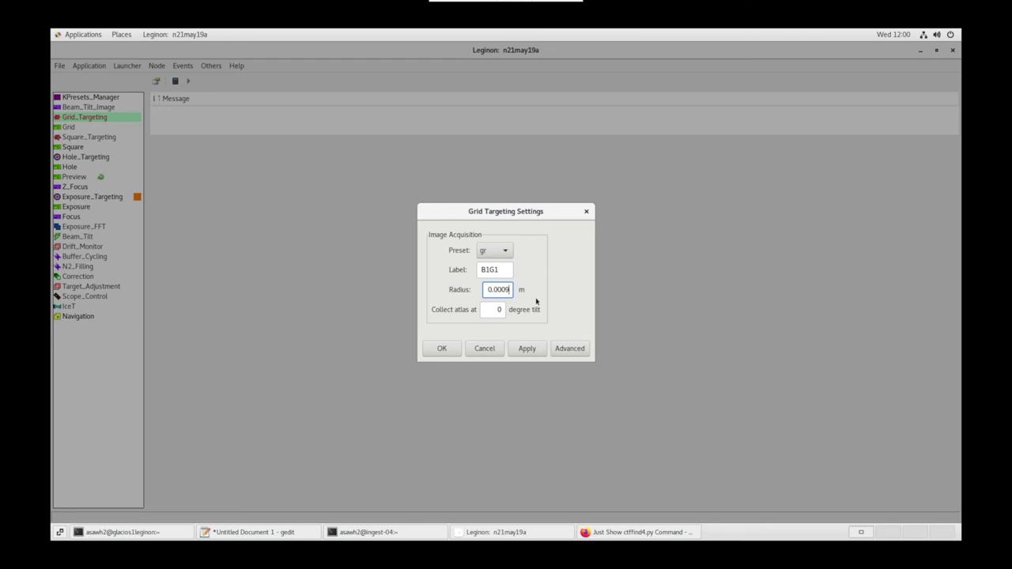
key(BackSpace)
text(8)
key(BackSpace)
text(7)
key(BackSpace)
text(6)
key(BackSpace)
text(5)
key(BackSpace)
text(4)
click(444, 348)
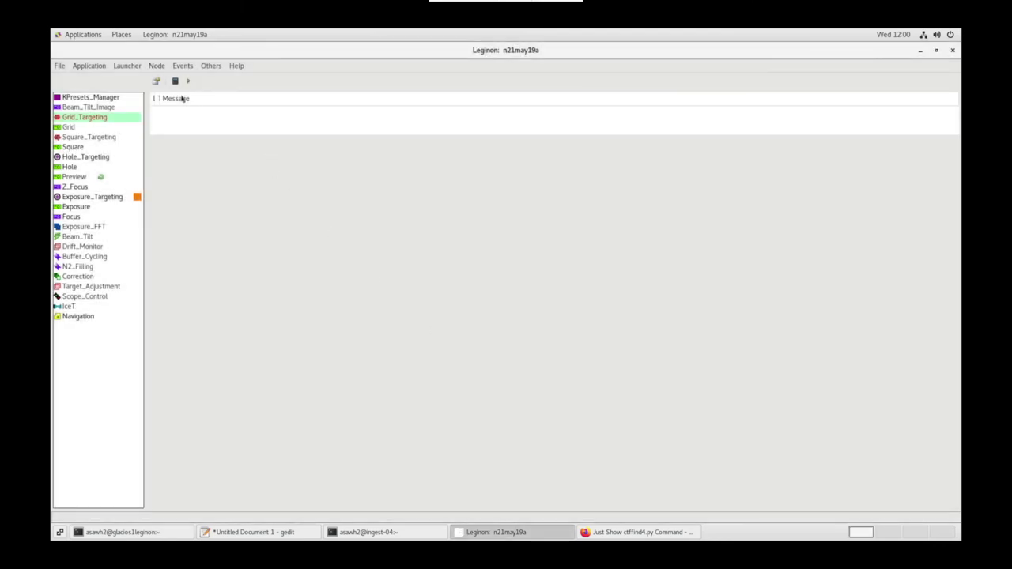
Calculate the atlas targets (9 needed) and publish them
click(175, 81)
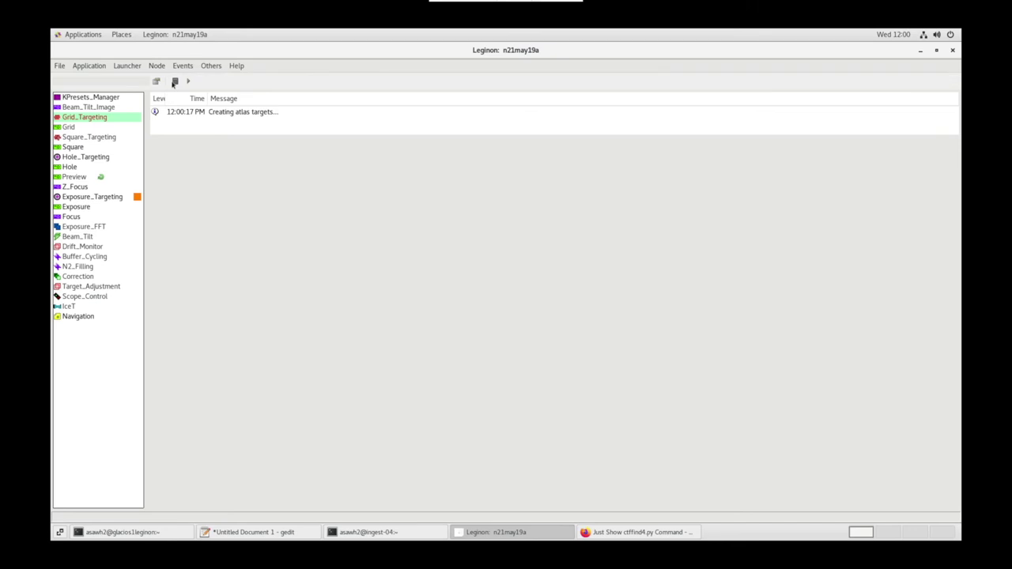
click(215, 124)
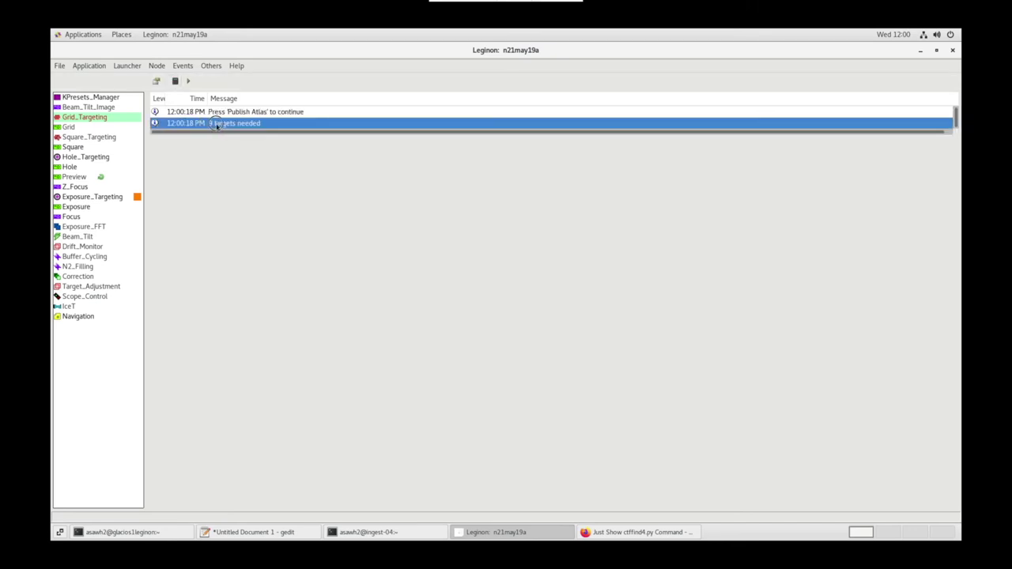
click(188, 81)
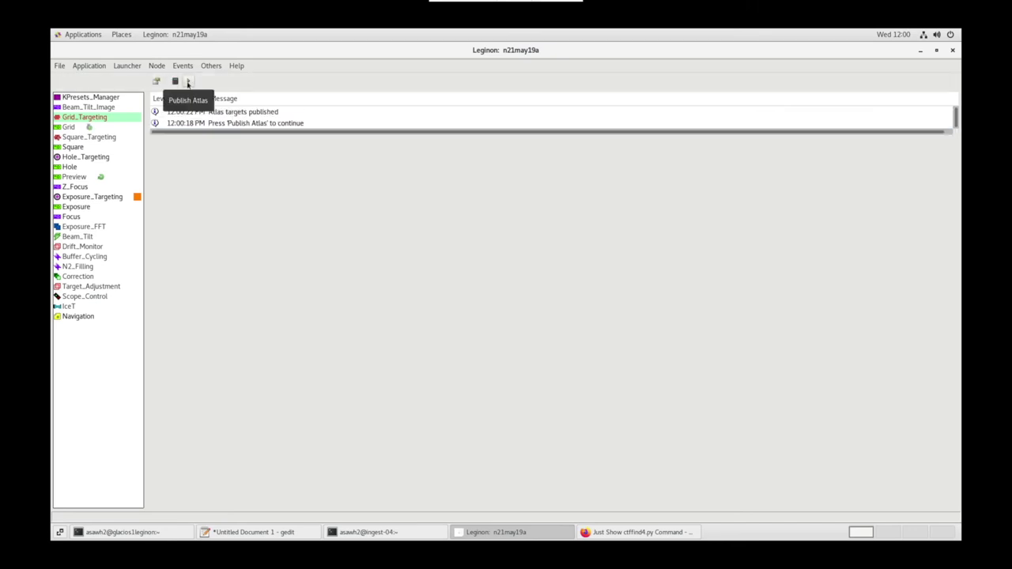
View the Grid atlas at 1/2x and Square_Targeting at 1/4x, then toggle the objective aperture
click(77, 128)
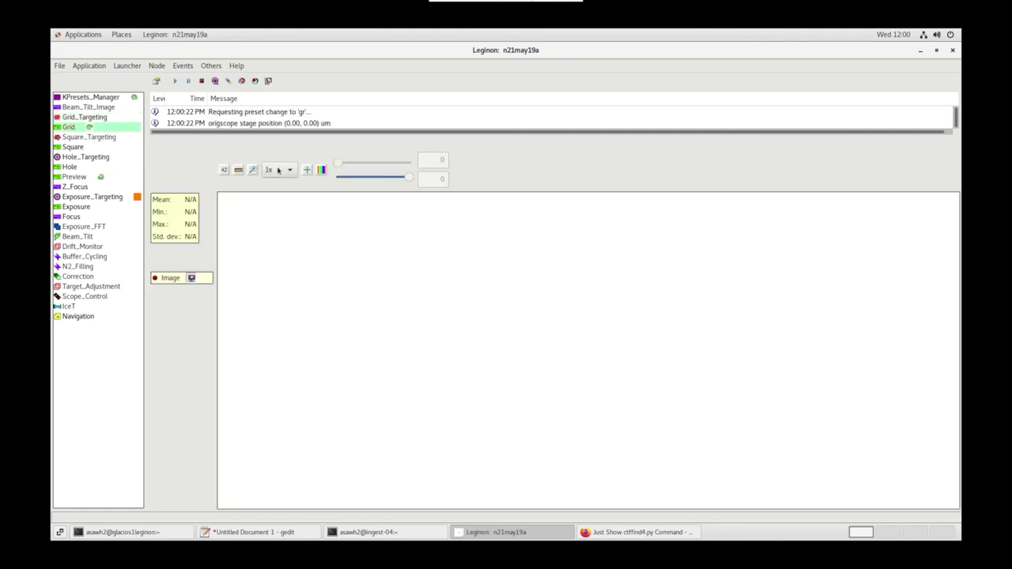
click(279, 170)
click(280, 197)
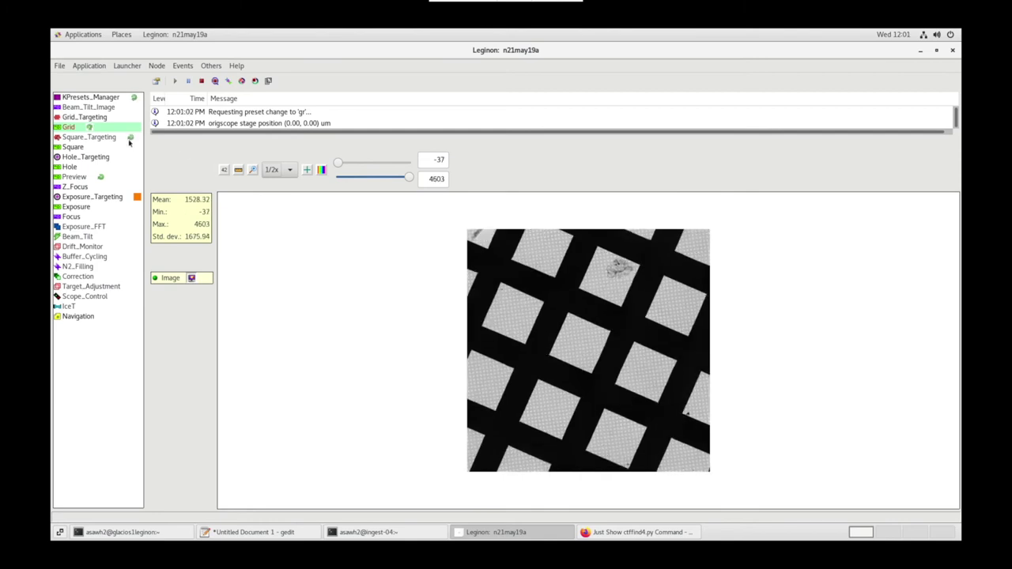
click(115, 139)
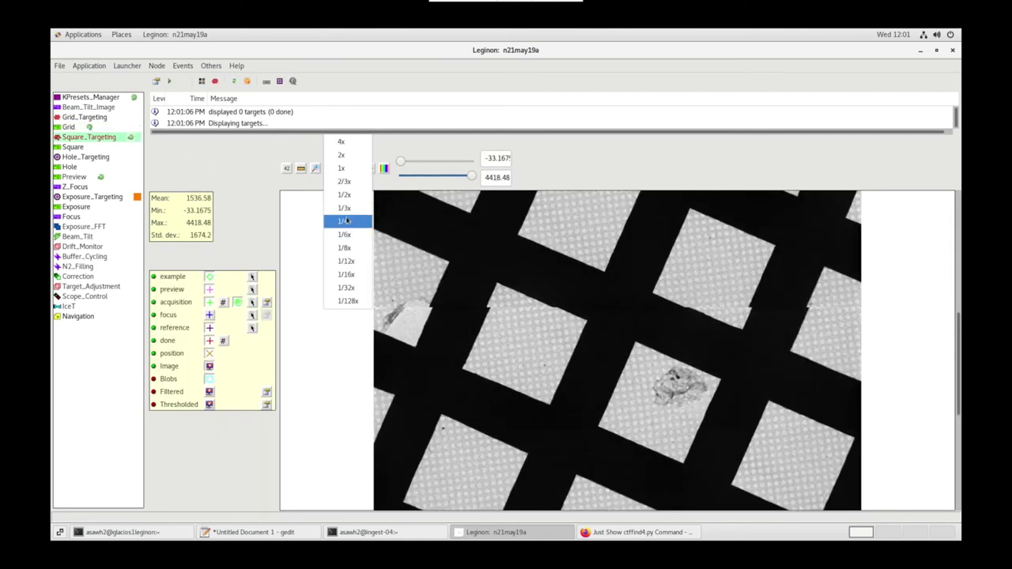
click(345, 210)
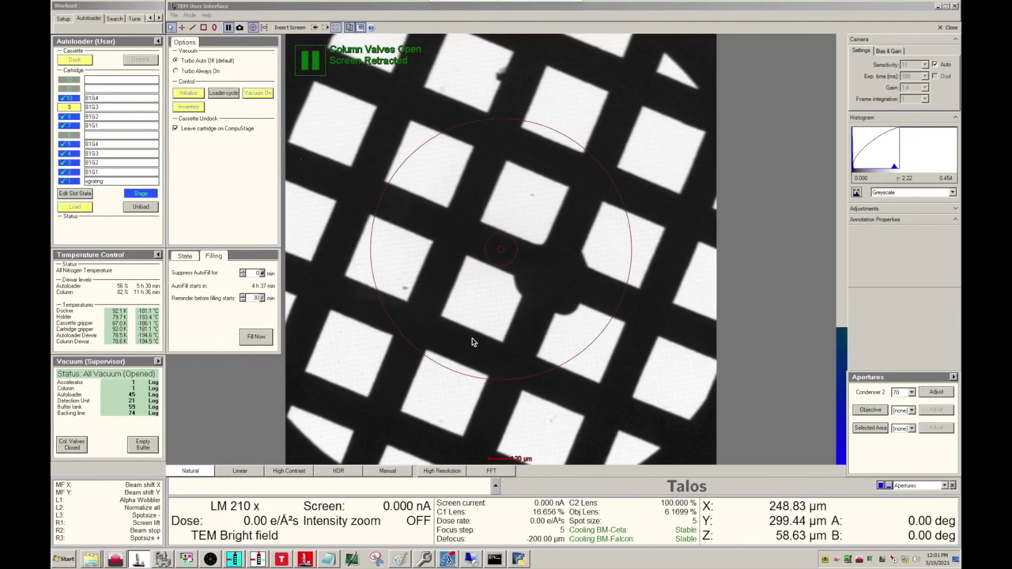
click(874, 410)
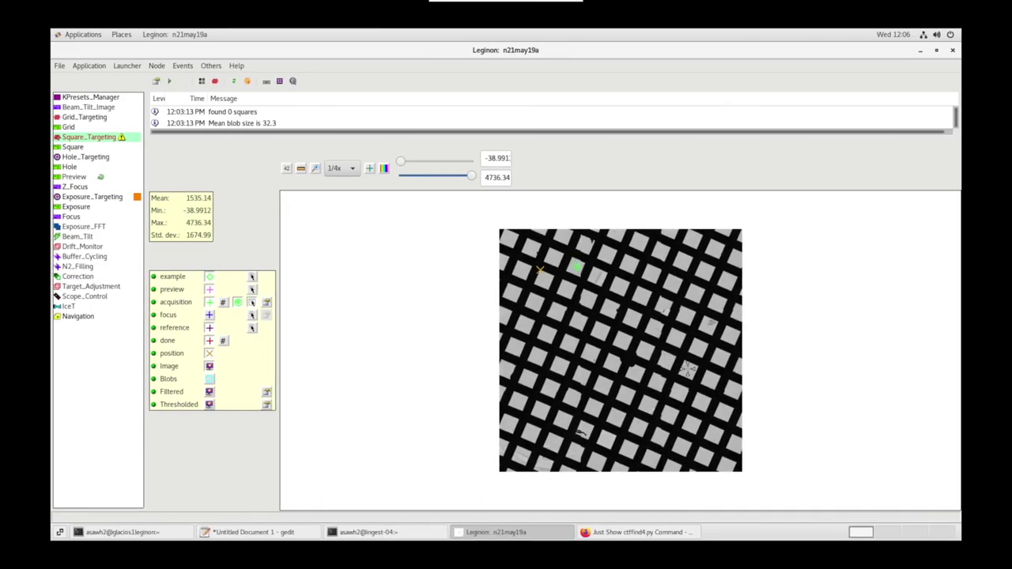
Mark two grid squares as targets, submit them, and bring up the new hole image in Hole_Targeting
click(689, 370)
click(562, 420)
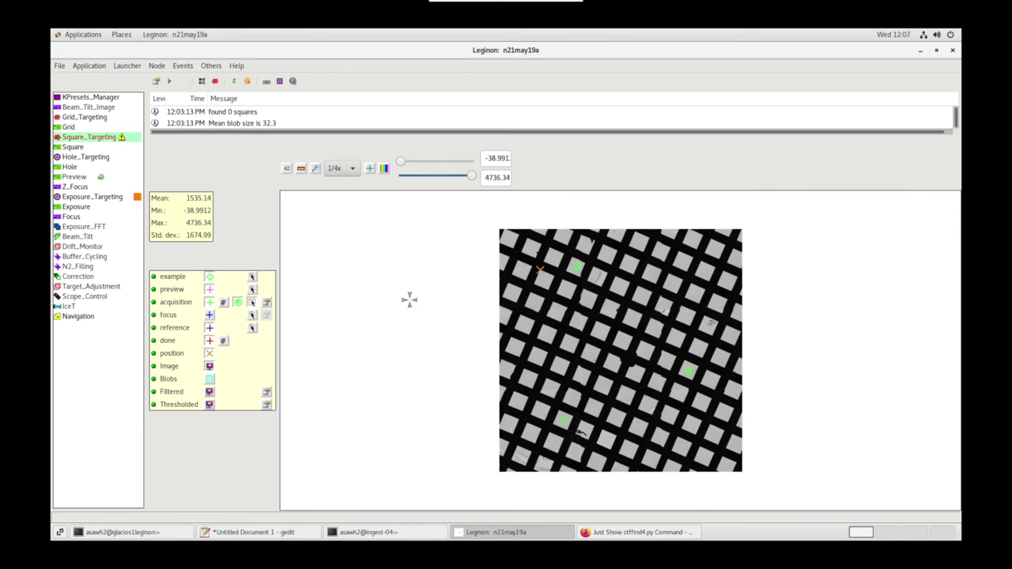
click(170, 83)
click(89, 149)
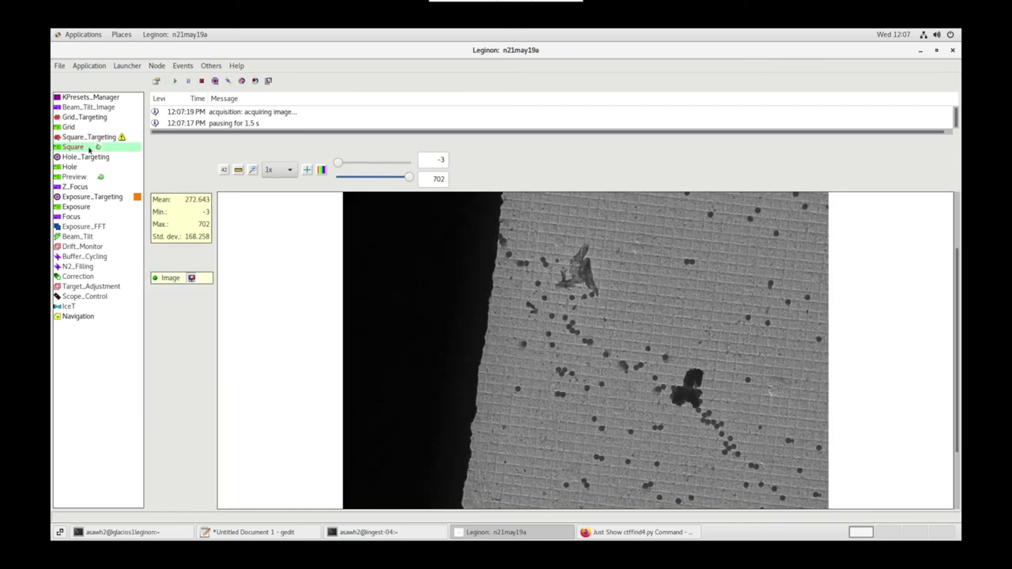
click(83, 158)
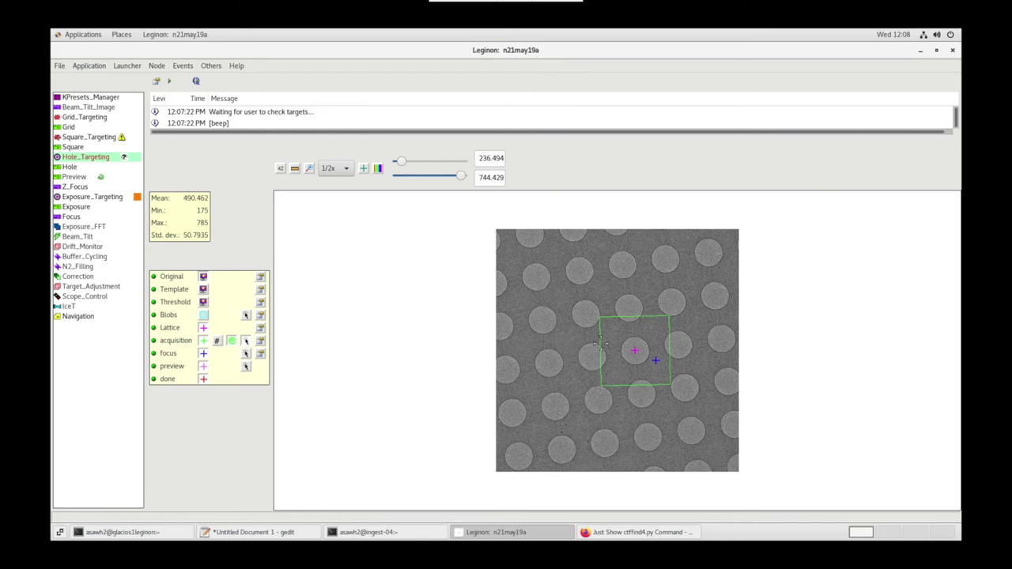
Measure the spacing between neighbouring holes and test the current hole template correlation
click(261, 289)
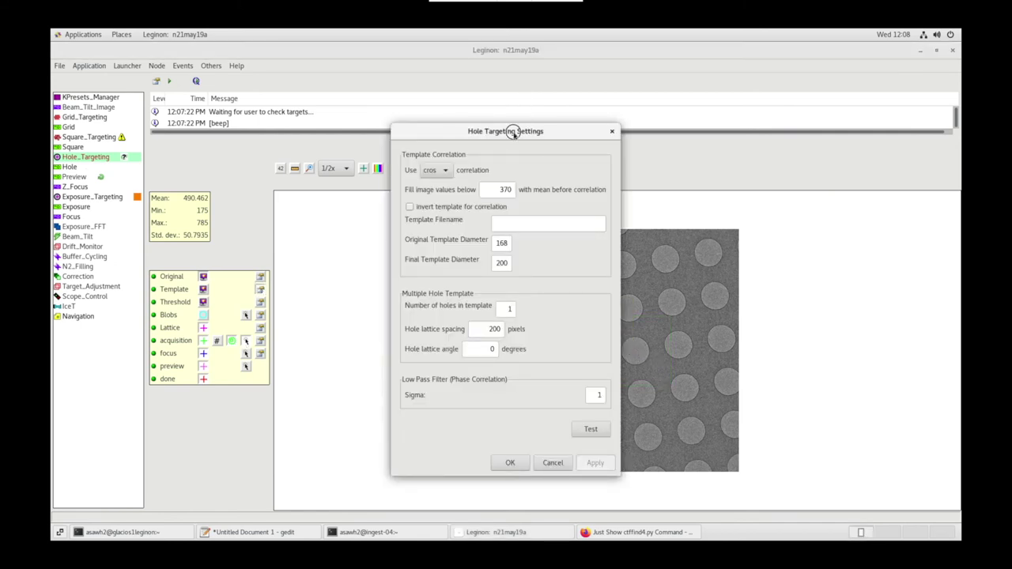
drag(514, 132, 134, 127)
click(295, 170)
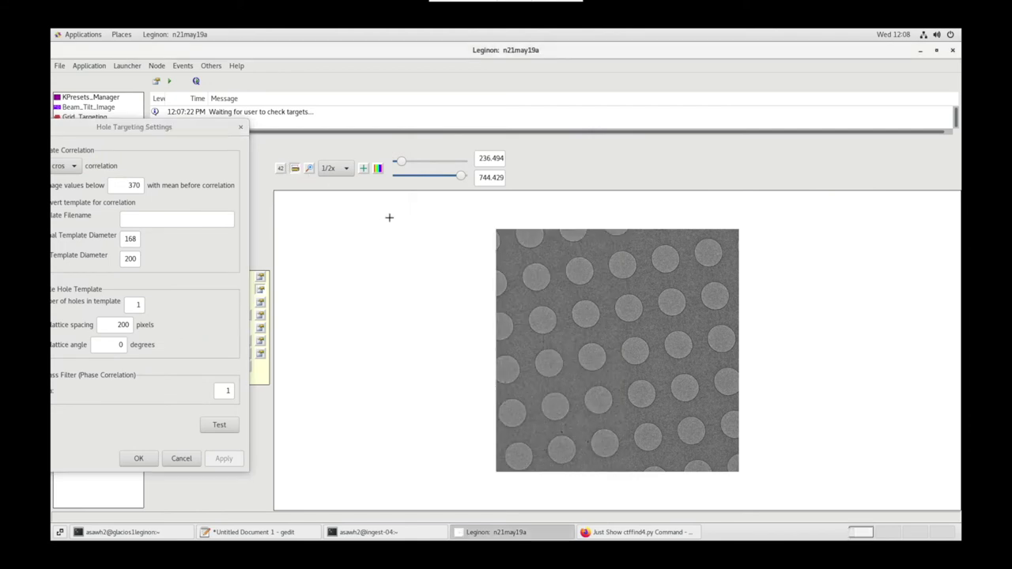
drag(528, 267, 542, 288)
click(128, 260)
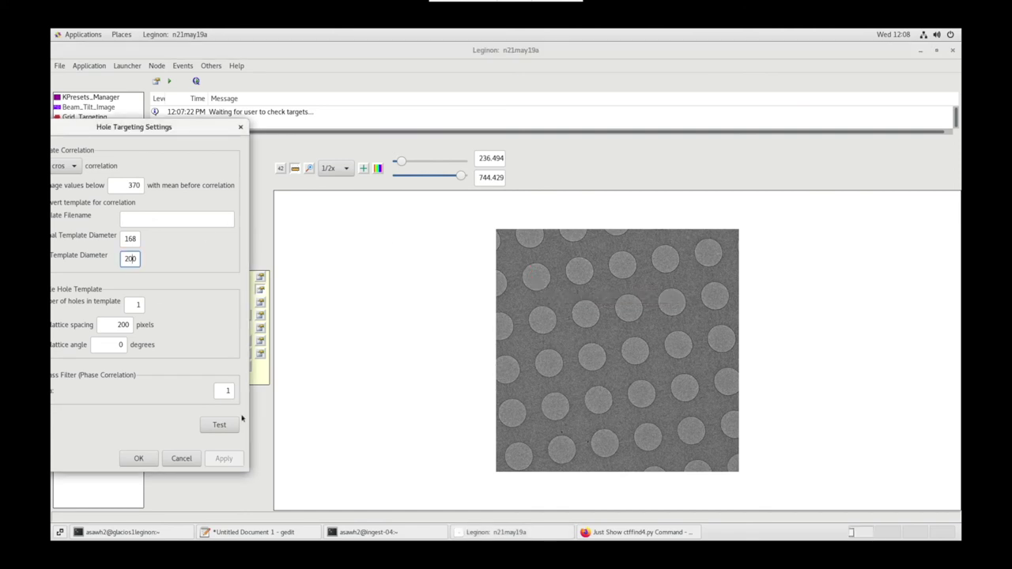
click(219, 425)
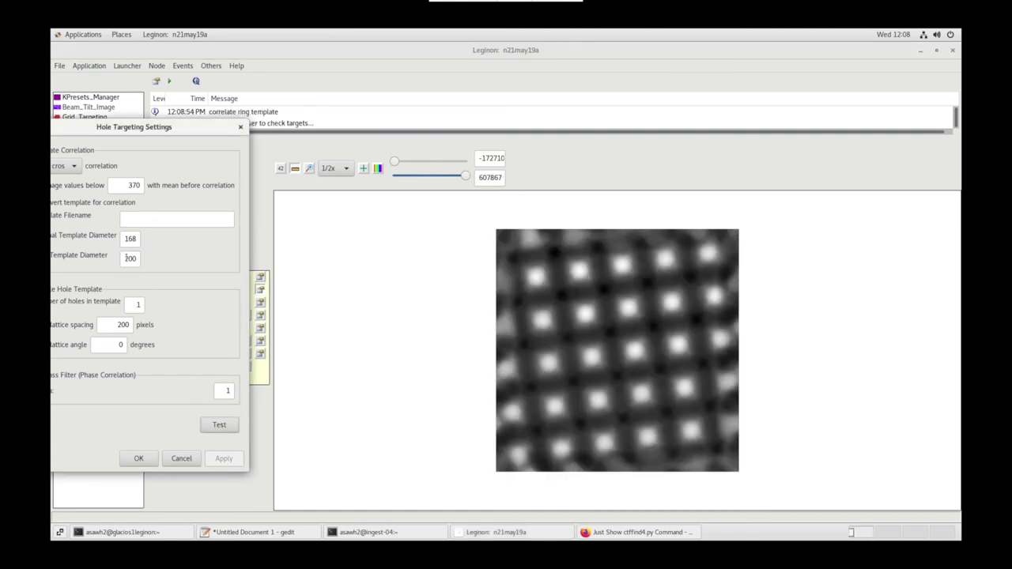
Retest the correlation at final template diameter 100, then 150, and accept the template settings
double_click(128, 258)
text(100)
click(222, 425)
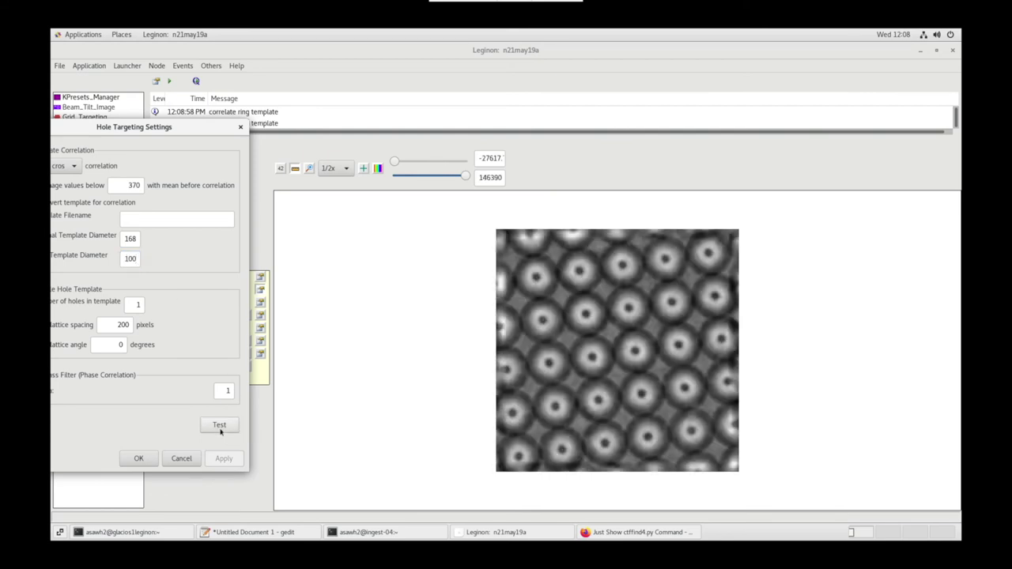
double_click(127, 258)
text(150)
click(219, 424)
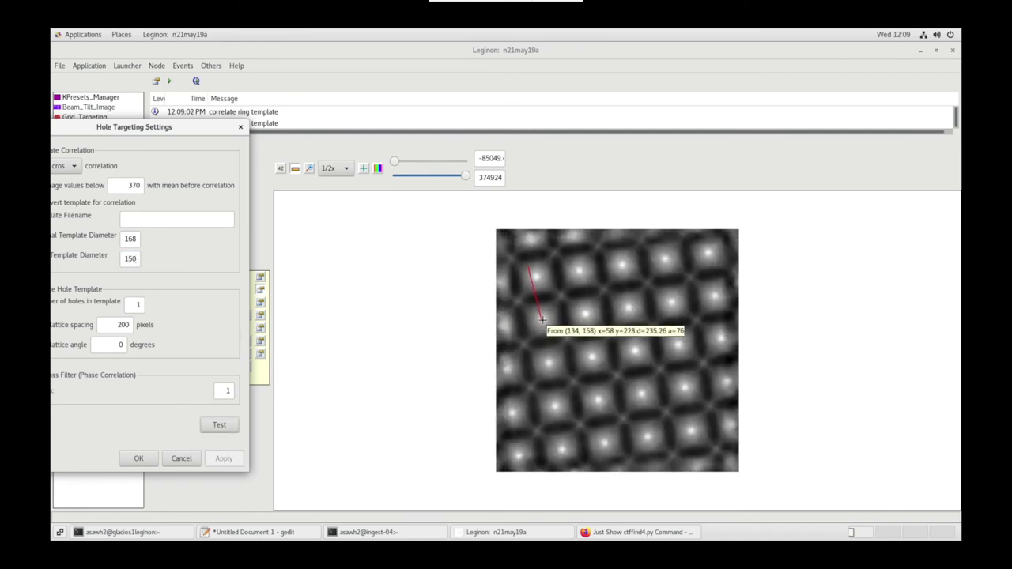
click(139, 458)
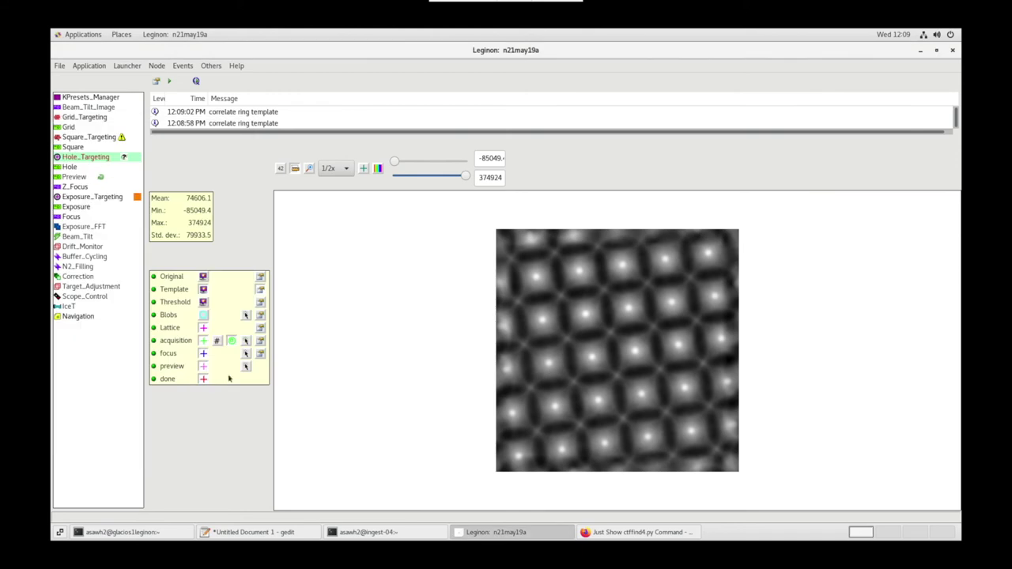
click(260, 303)
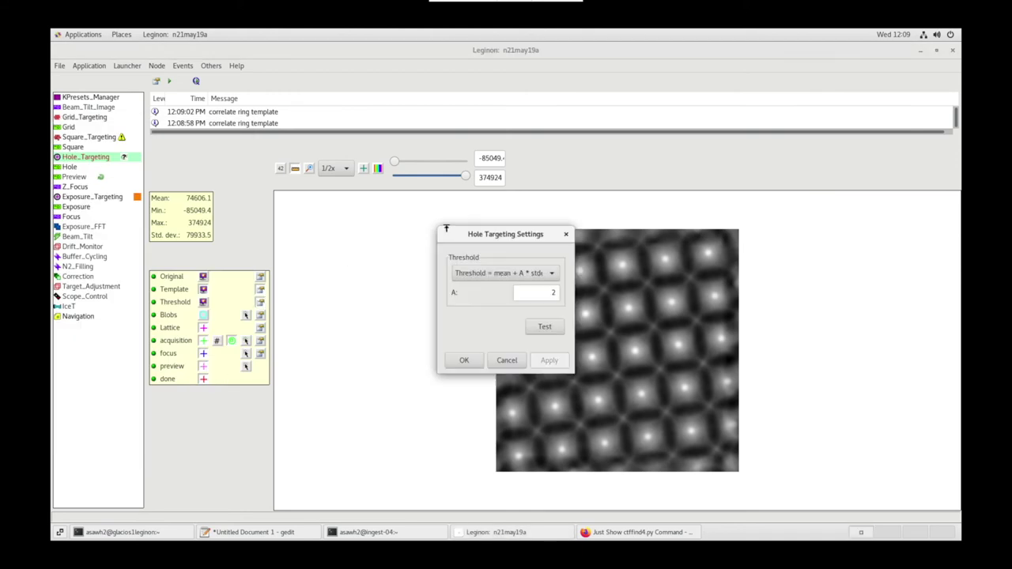
Test the threshold on the correlation map and accept it
drag(465, 239, 374, 250)
click(455, 338)
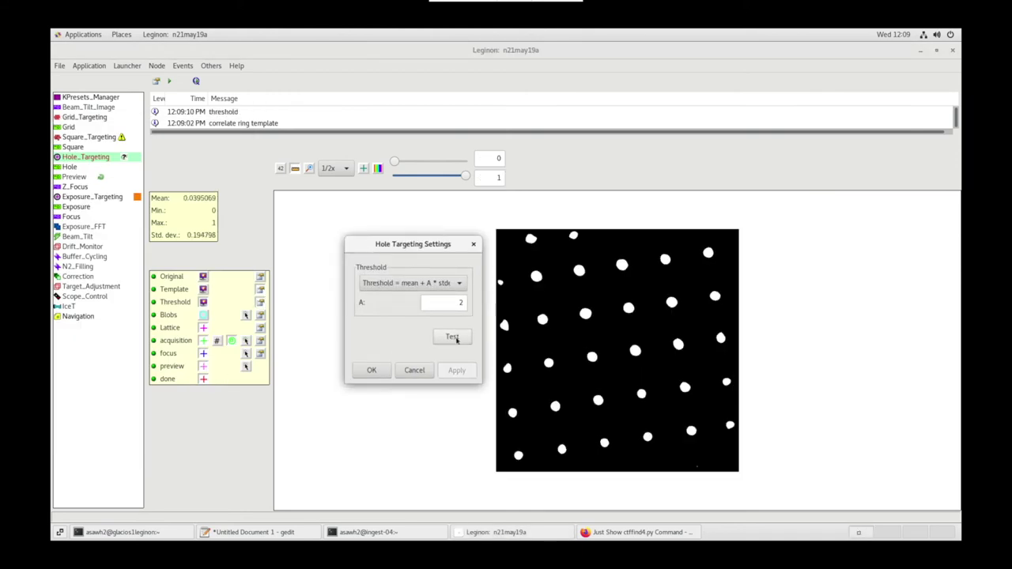
click(375, 370)
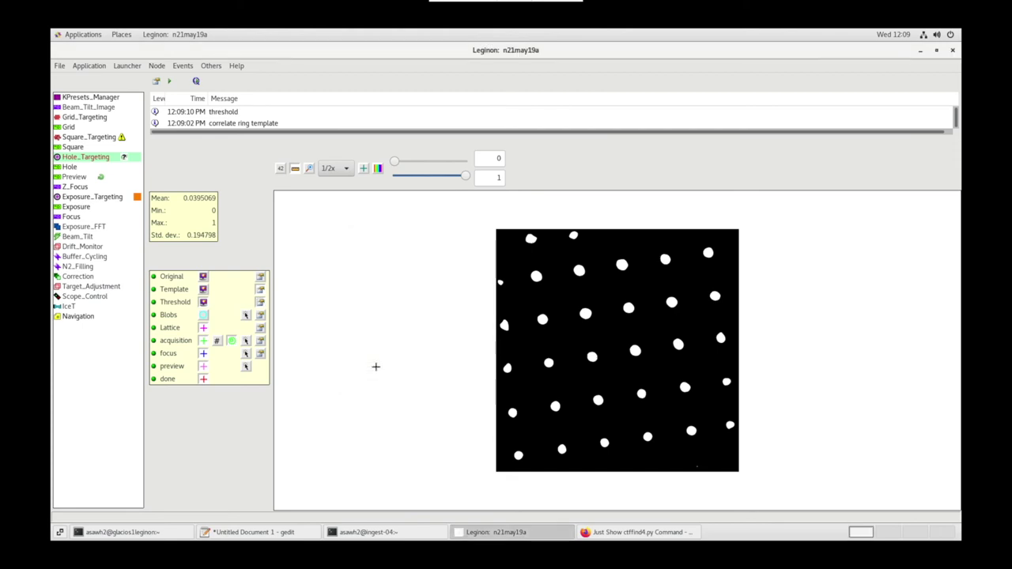
Test blob finding, then raise Max. blobs to 300 and retest
click(260, 315)
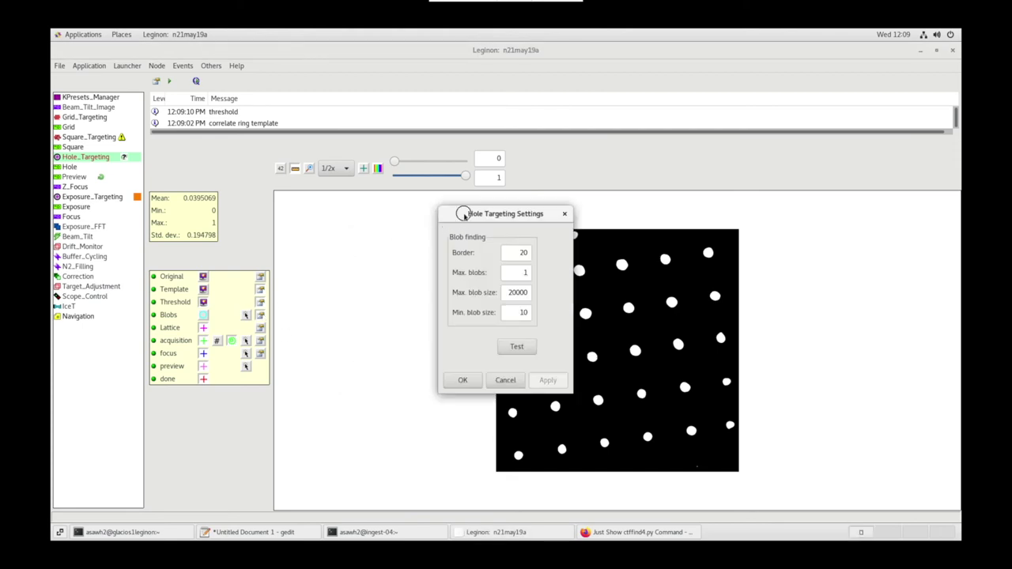
drag(457, 213, 317, 227)
click(366, 362)
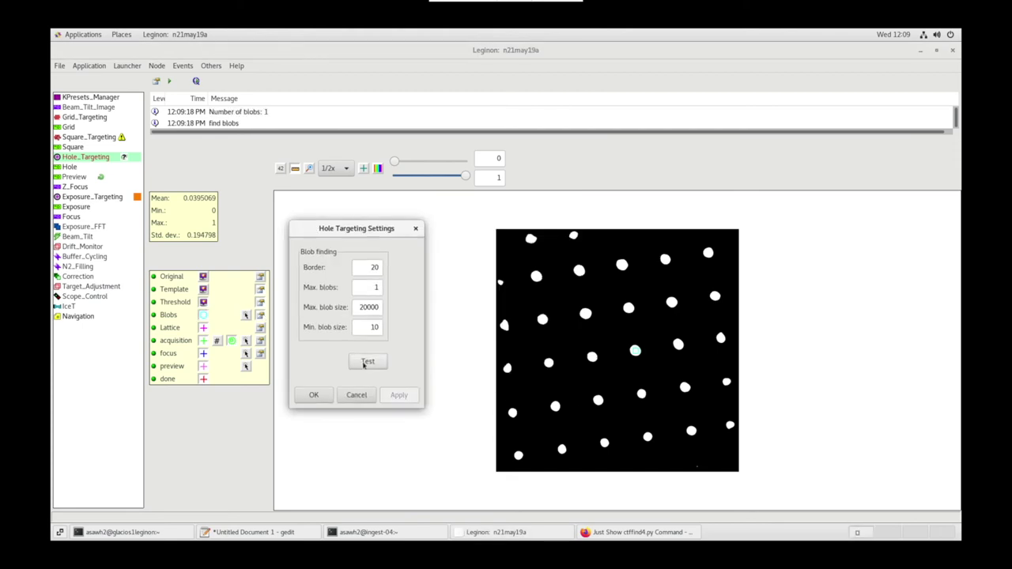
double_click(377, 287)
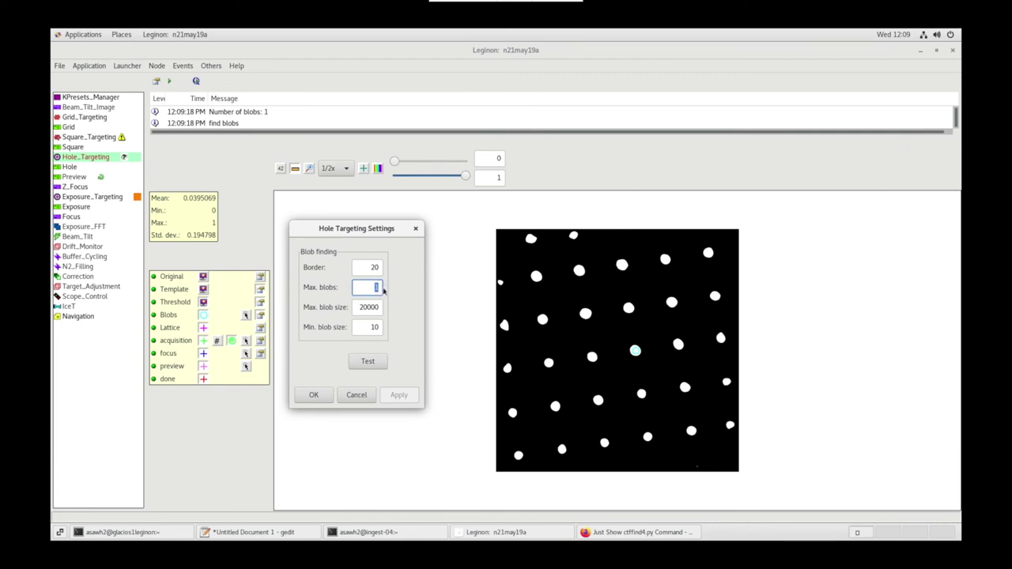
text(300)
click(364, 362)
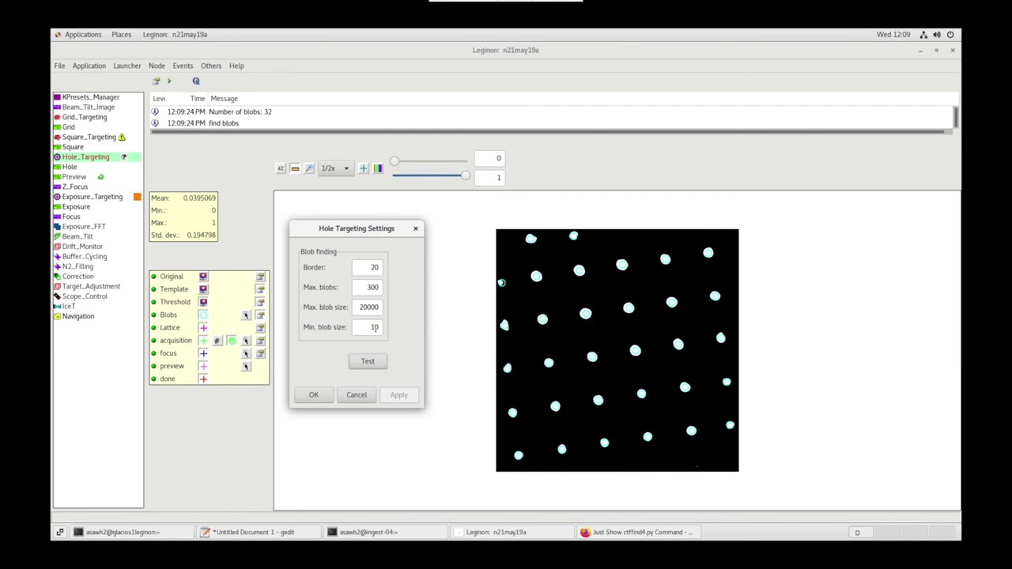
Set Min. blob size to 50, retest to find 28 blobs, and accept the blob settings
click(375, 328)
click(515, 267)
mouse_move(536, 277)
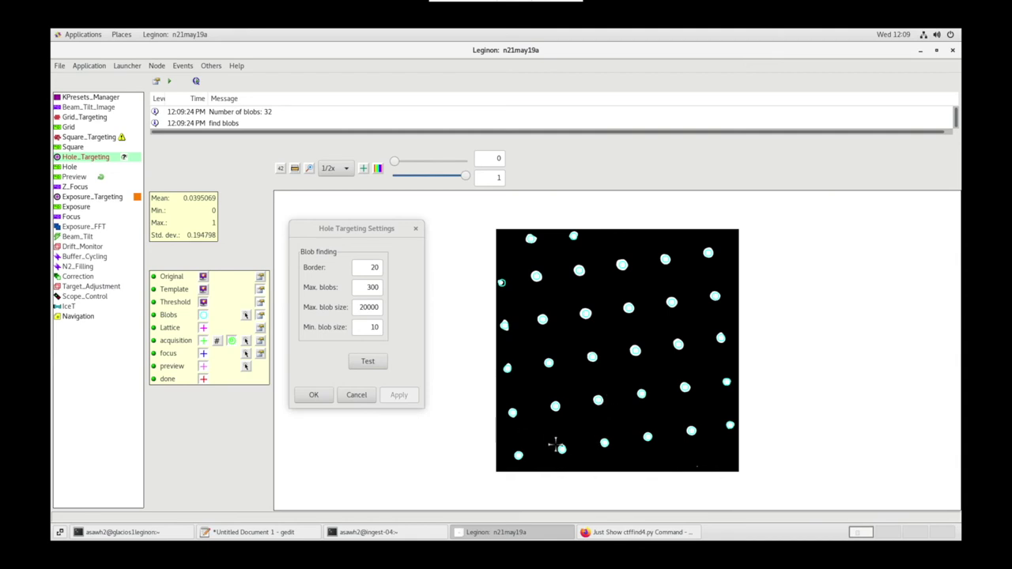
mouse_move(561, 449)
mouse_move(730, 424)
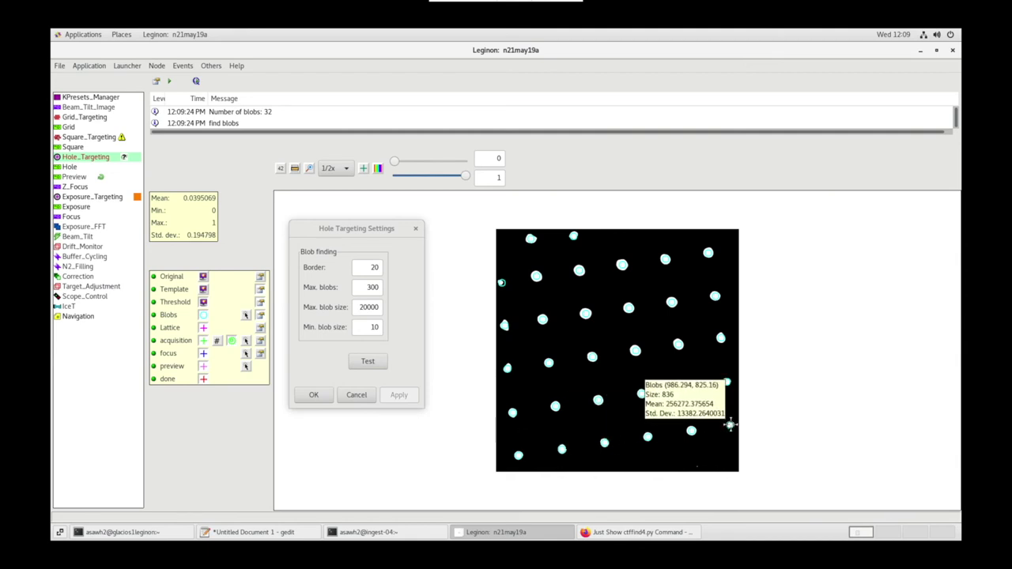
mouse_move(501, 282)
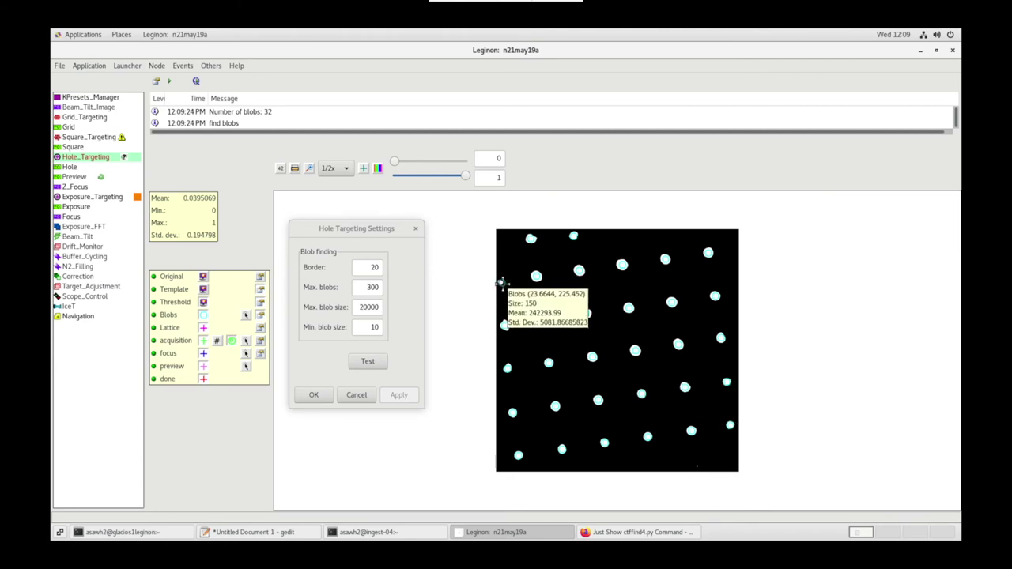
double_click(375, 327)
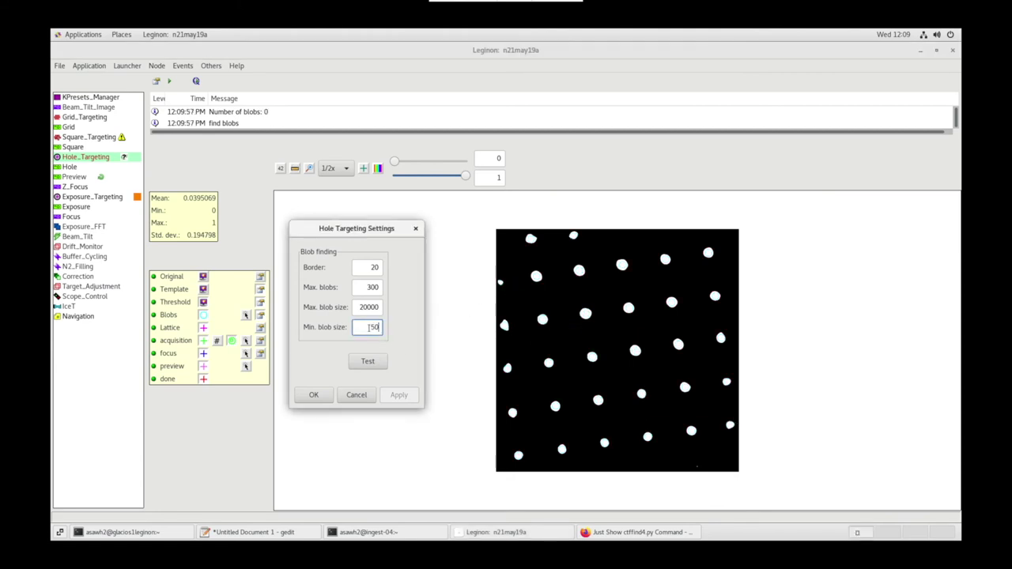
text(50)
click(368, 361)
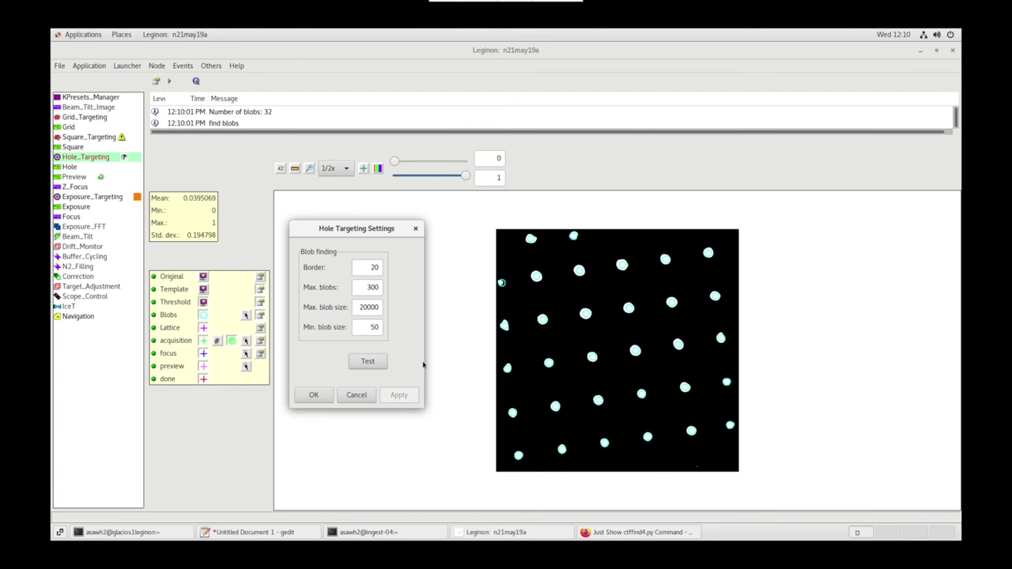
click(314, 395)
Test the lattice fit at spacing 353 and tolerance 0.2, yielding 8 lattice holes, and accept it
click(260, 328)
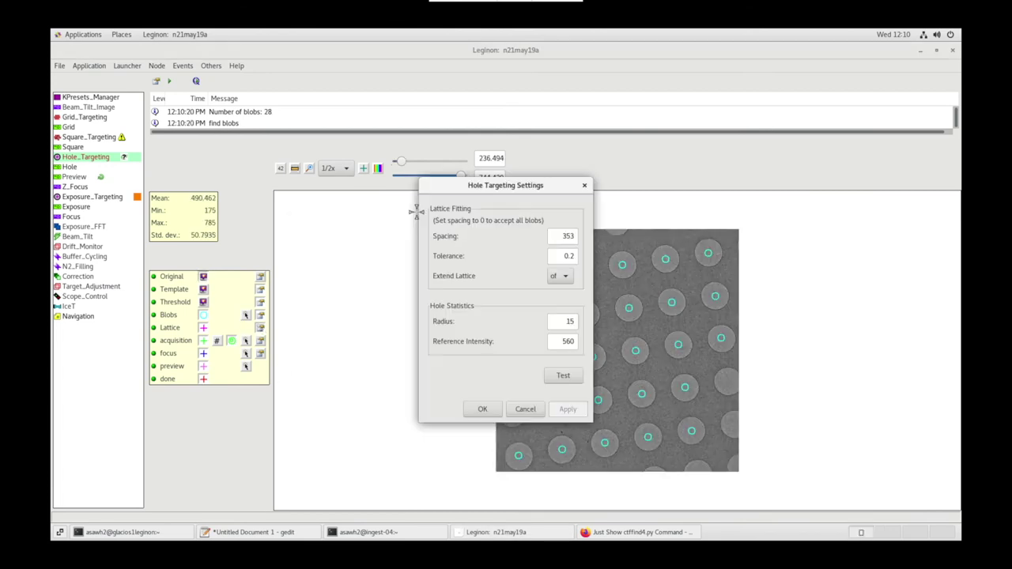
drag(447, 187, 146, 207)
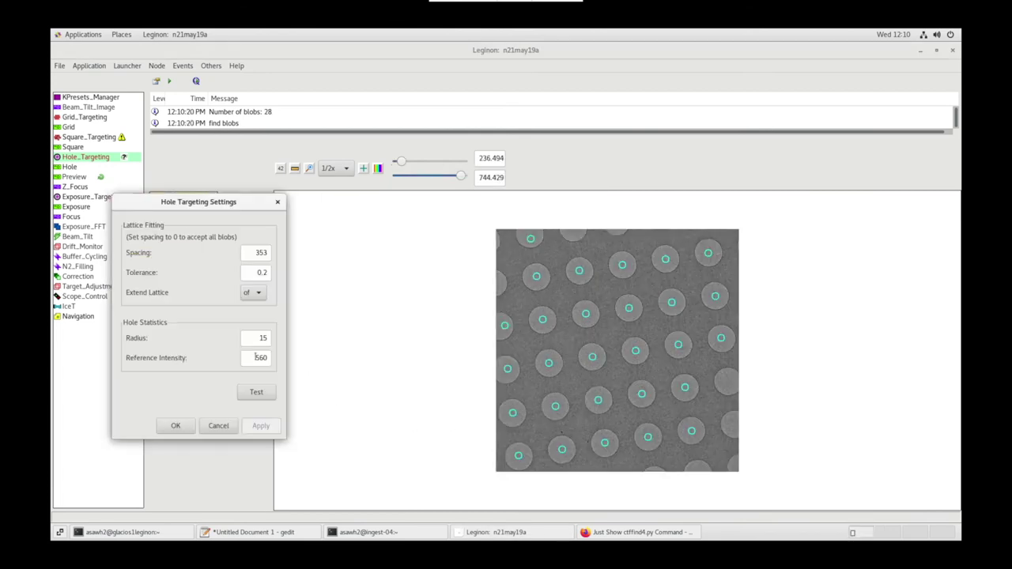
click(252, 396)
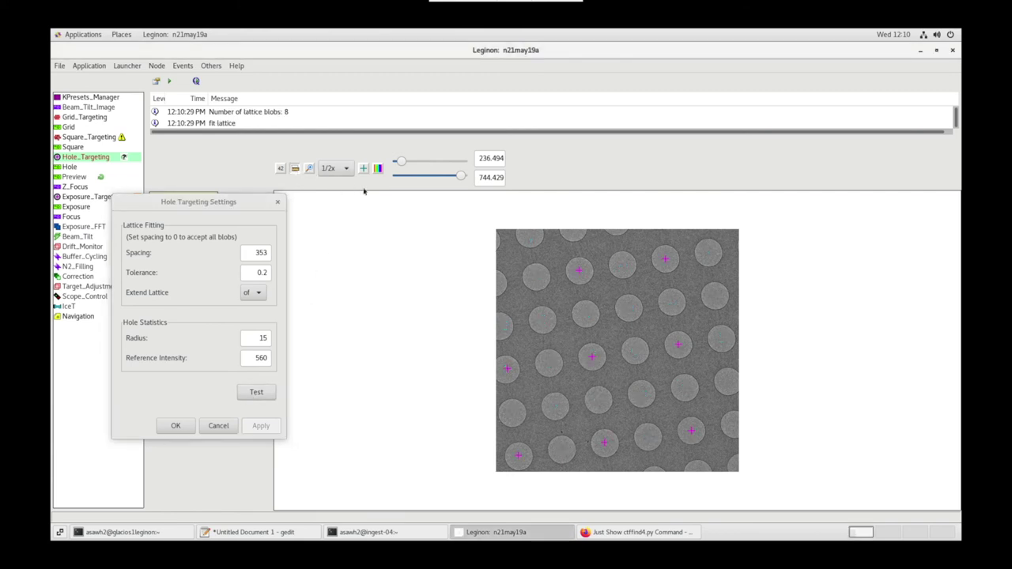
mouse_move(579, 268)
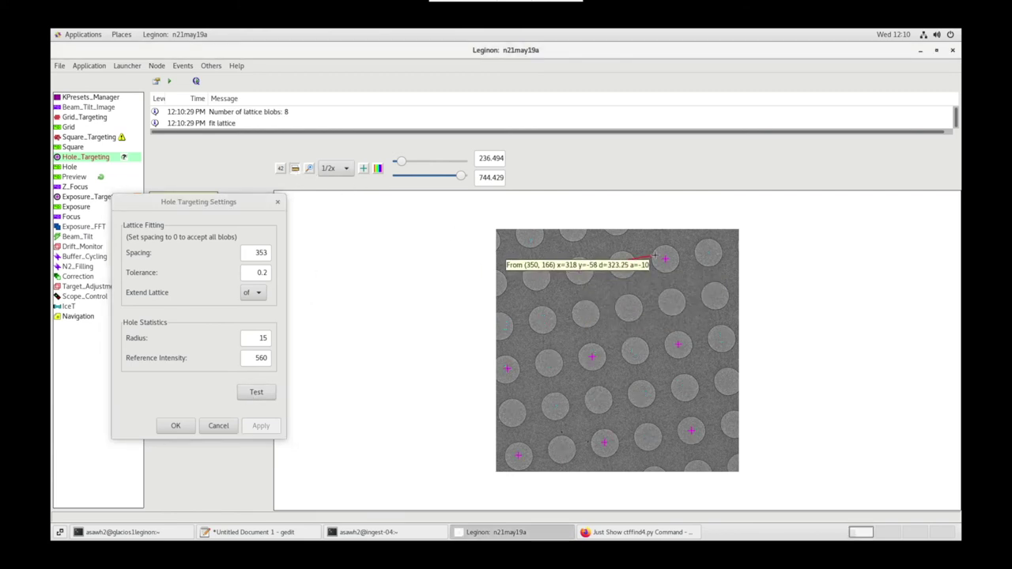
click(179, 425)
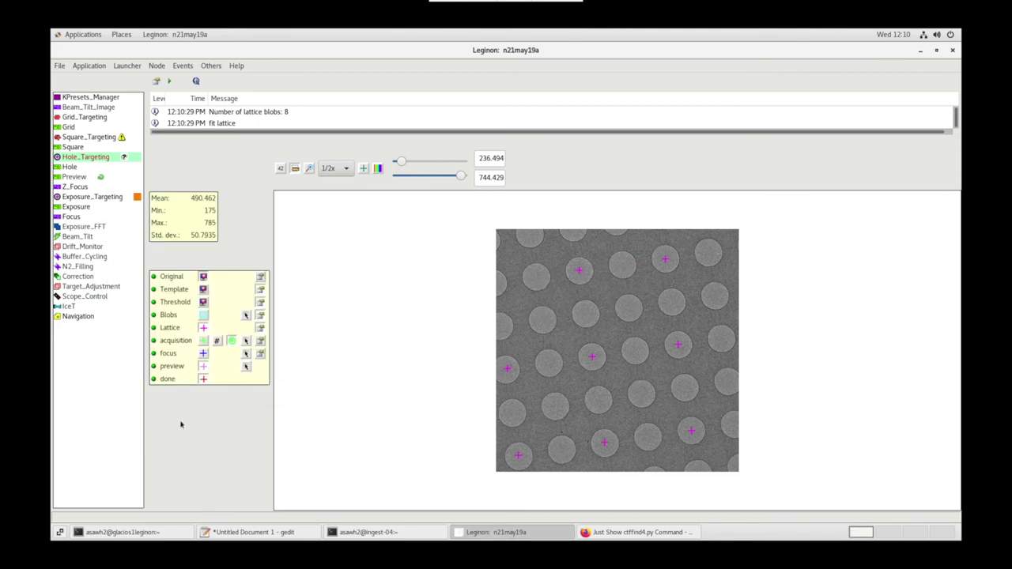
click(261, 341)
drag(502, 106, 279, 113)
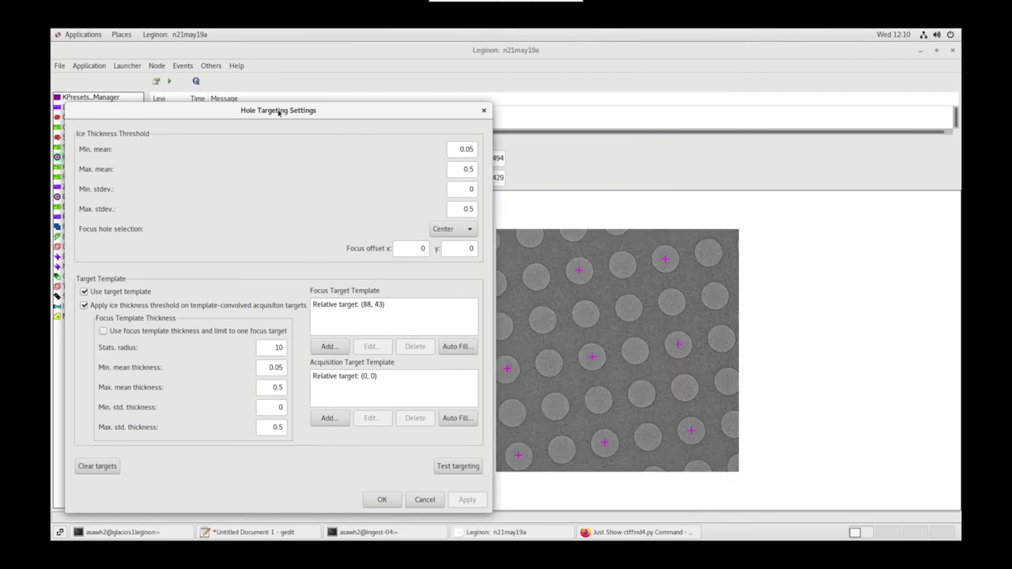
Remove the centred (0, 0) acquisition target and retest targeting without it
mouse_move(579, 271)
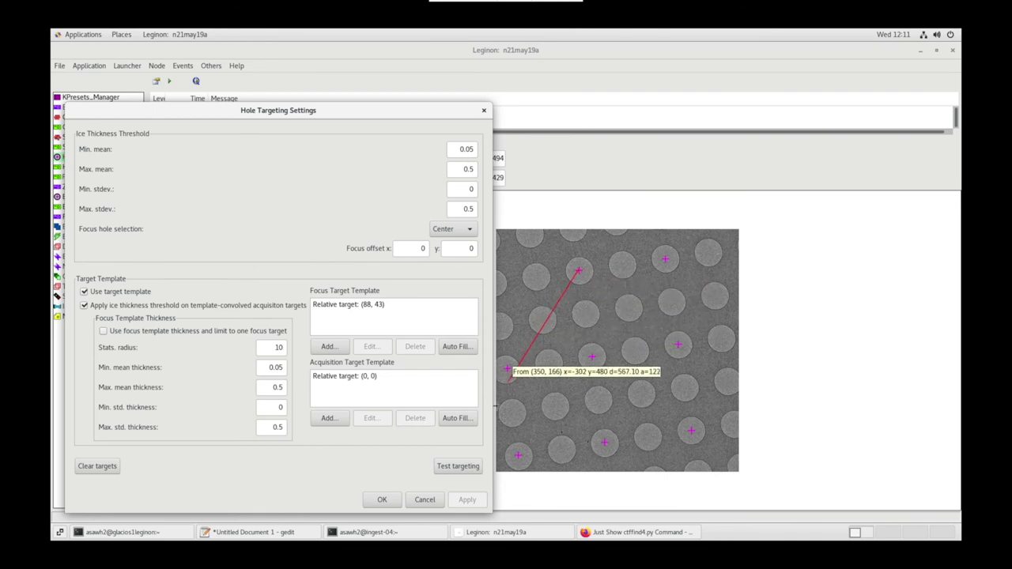
click(453, 466)
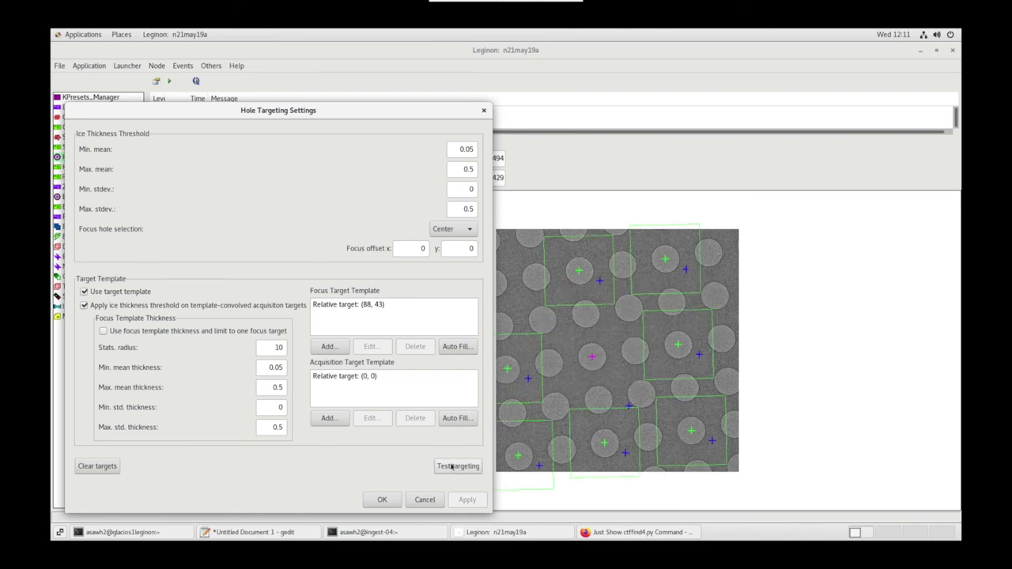
click(368, 376)
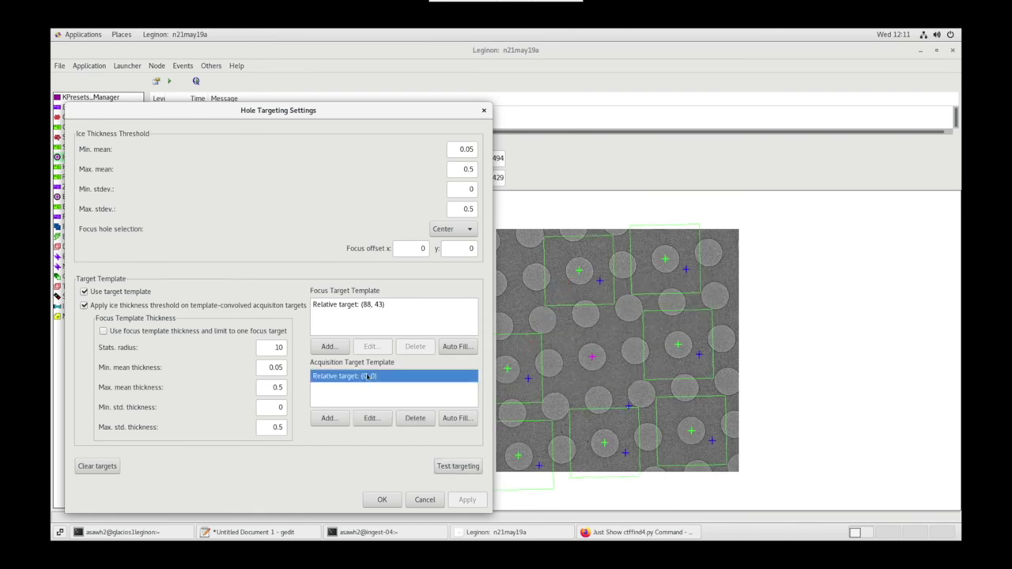
click(415, 419)
click(446, 468)
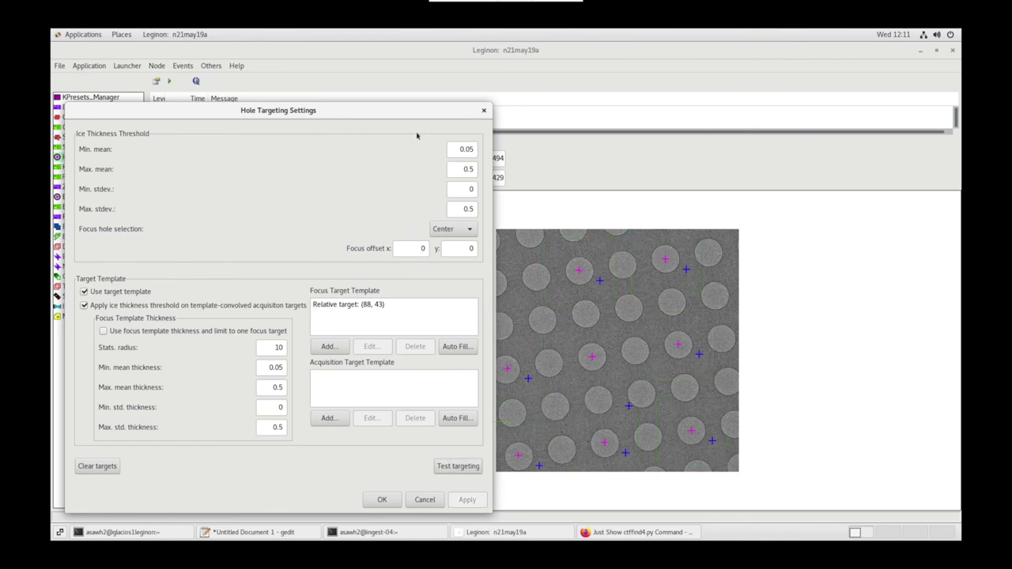
Auto-fill an acquisition target at (108, 87) using radius 139 and angle 3, test, and confirm
drag(423, 120, 206, 130)
click(296, 172)
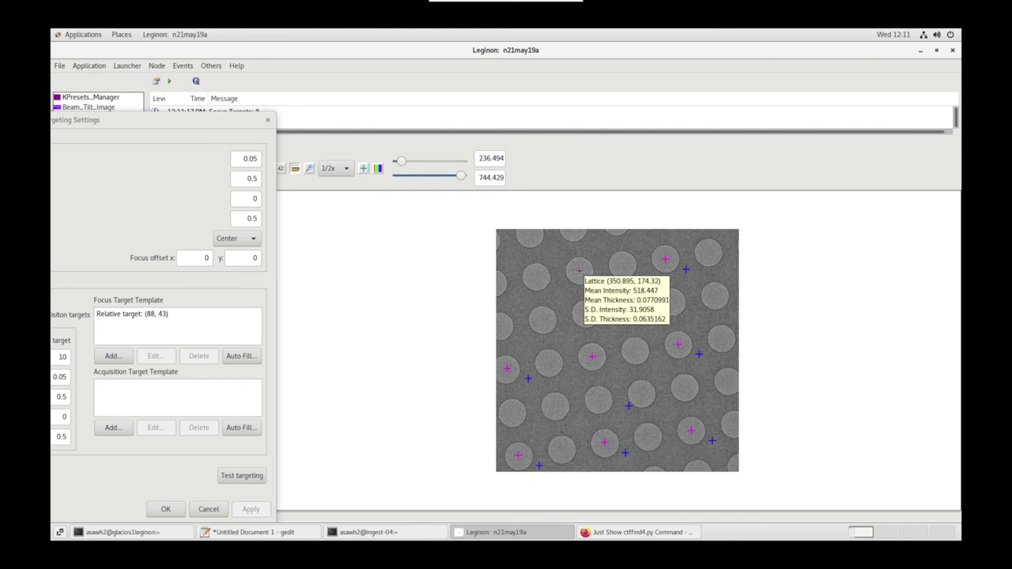
drag(578, 271, 605, 292)
click(240, 431)
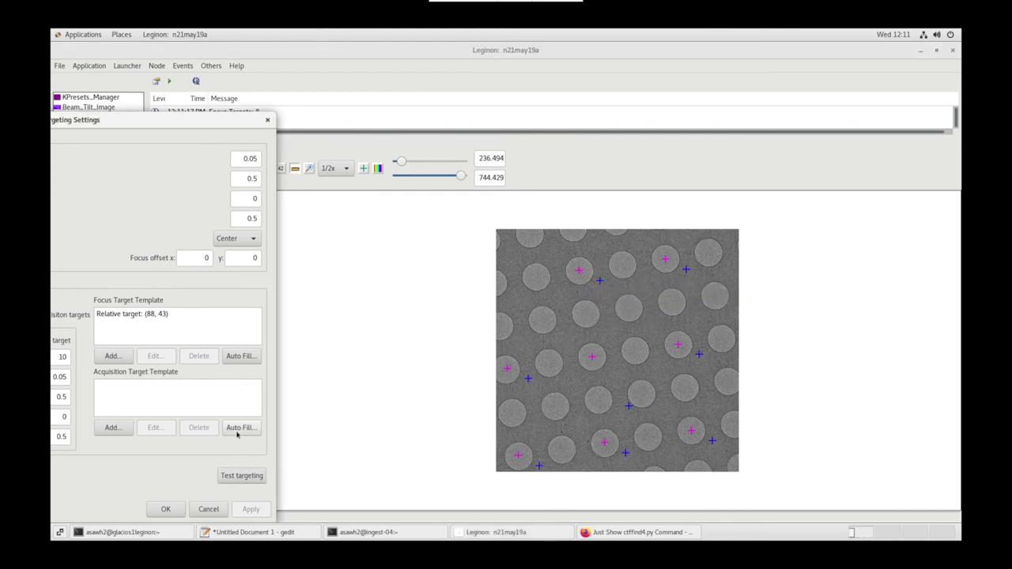
double_click(143, 311)
text(5)
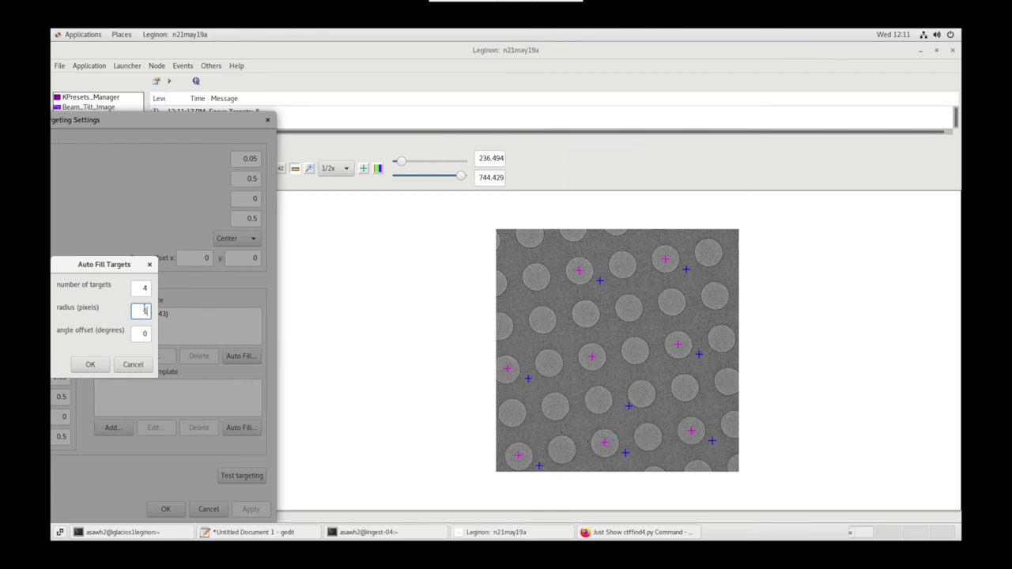
text(39)
double_click(141, 333)
text(3)
double_click(141, 288)
click(88, 365)
click(230, 476)
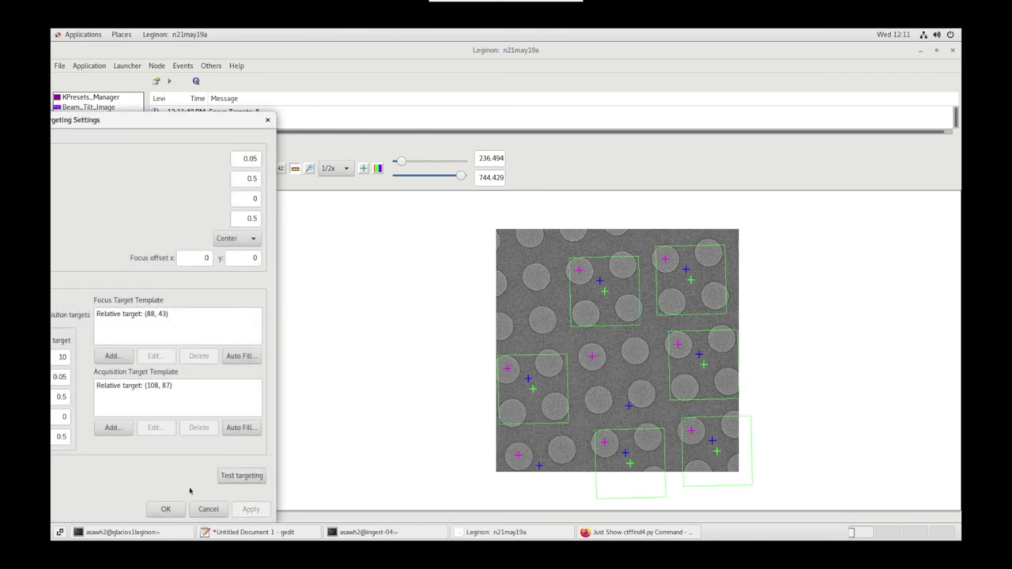
click(165, 509)
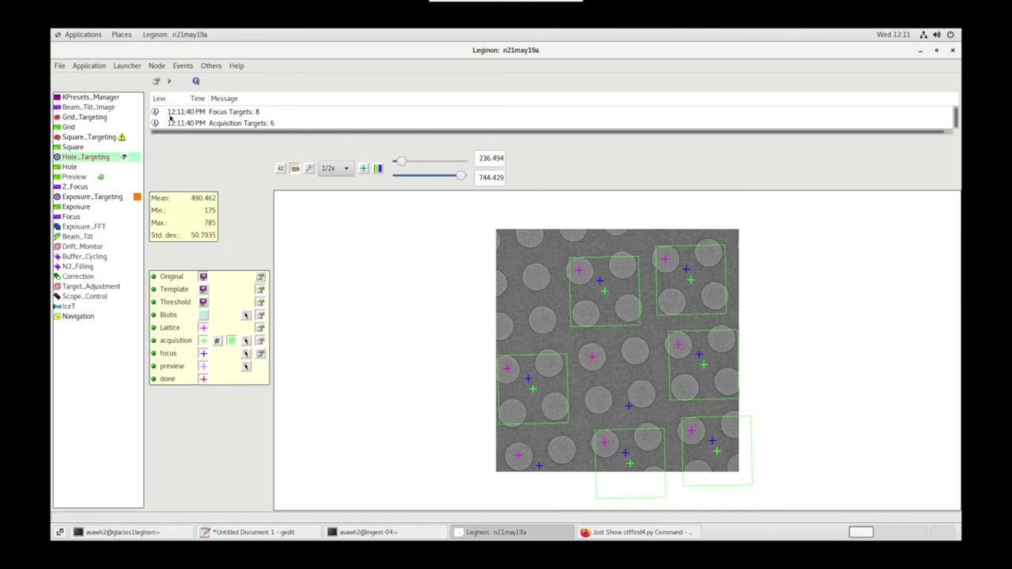
Submit the hole targets for each hole image and view the new Z_Focus image
click(170, 83)
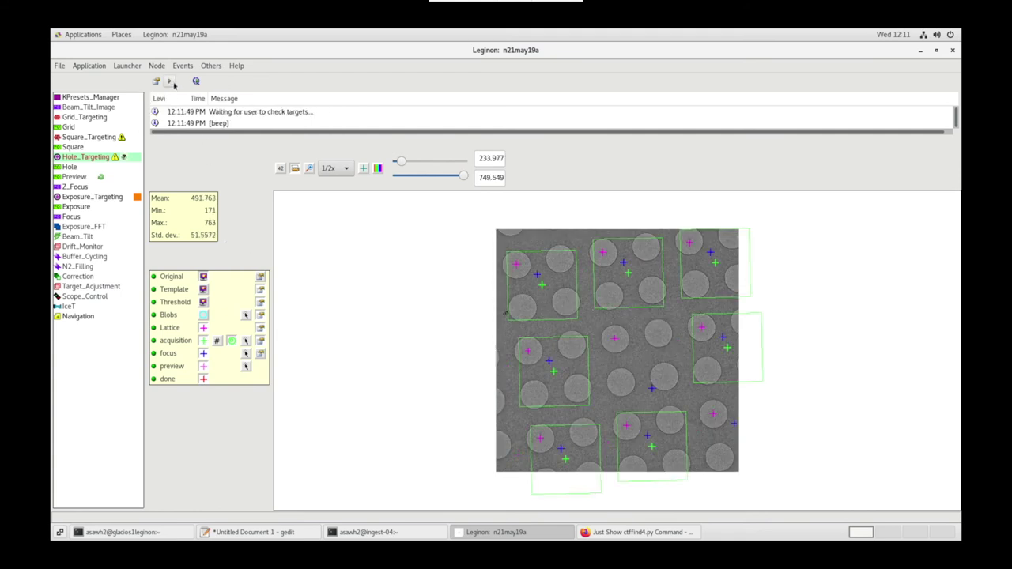
click(171, 83)
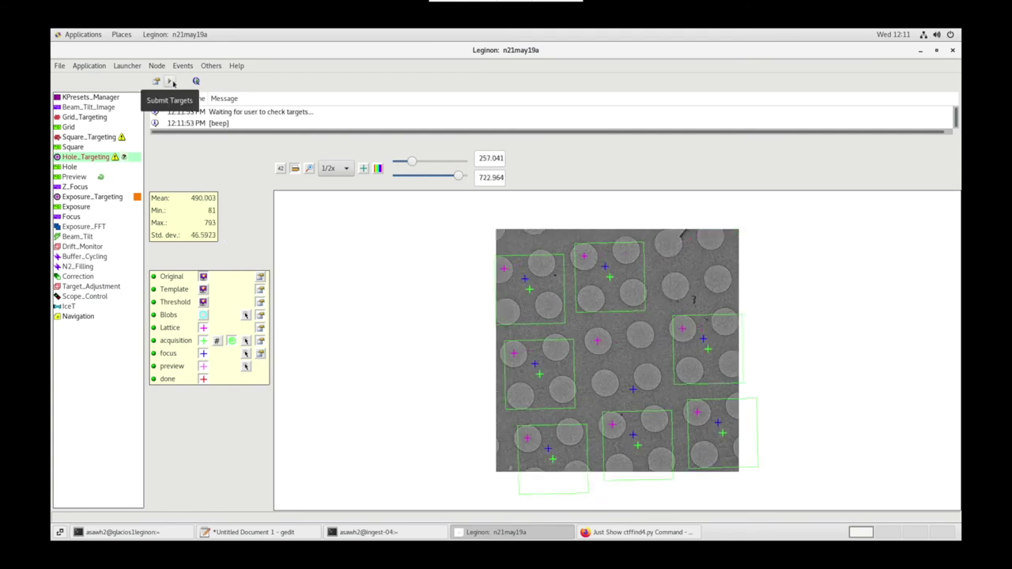
click(172, 83)
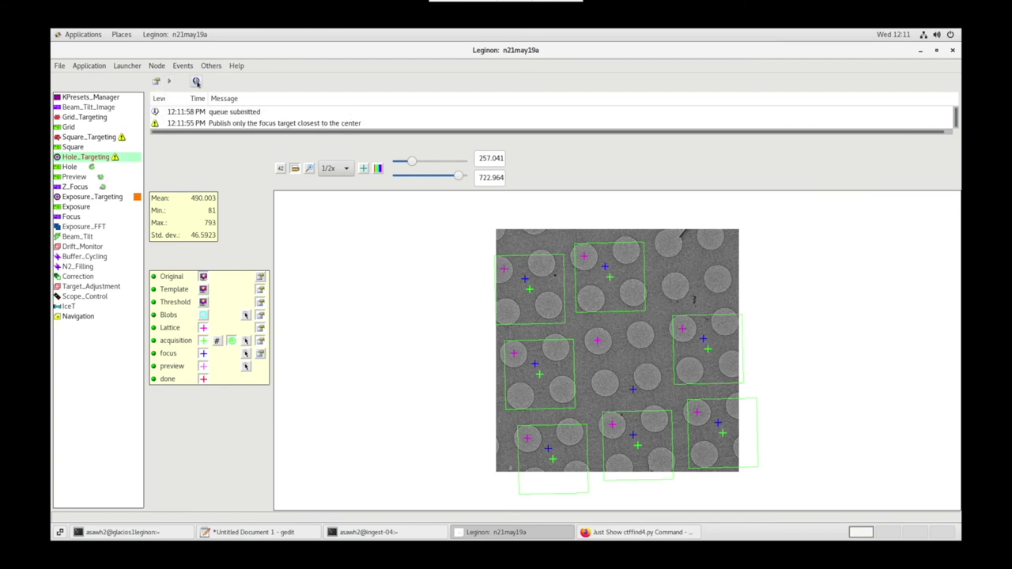
click(98, 186)
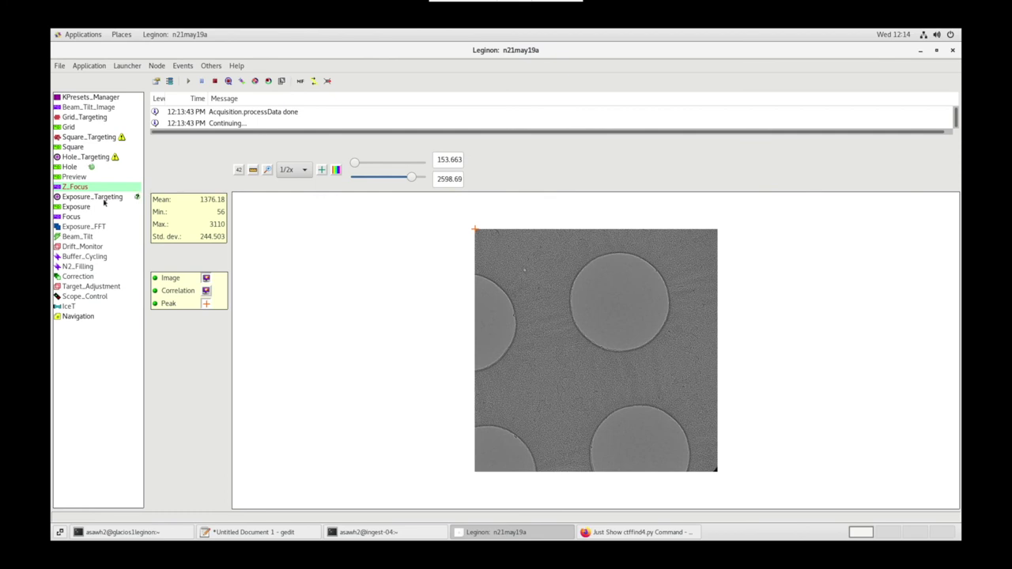
On Exposure_Targeting, measure a hole's diameter and test the ring-template correlation at diameter 300
click(95, 197)
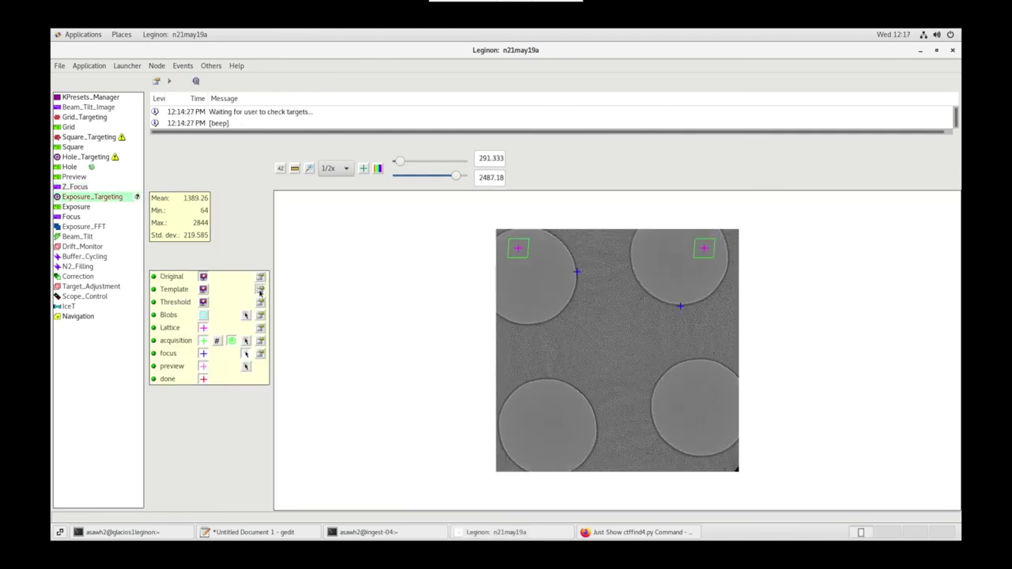
click(260, 289)
drag(418, 133, 53, 139)
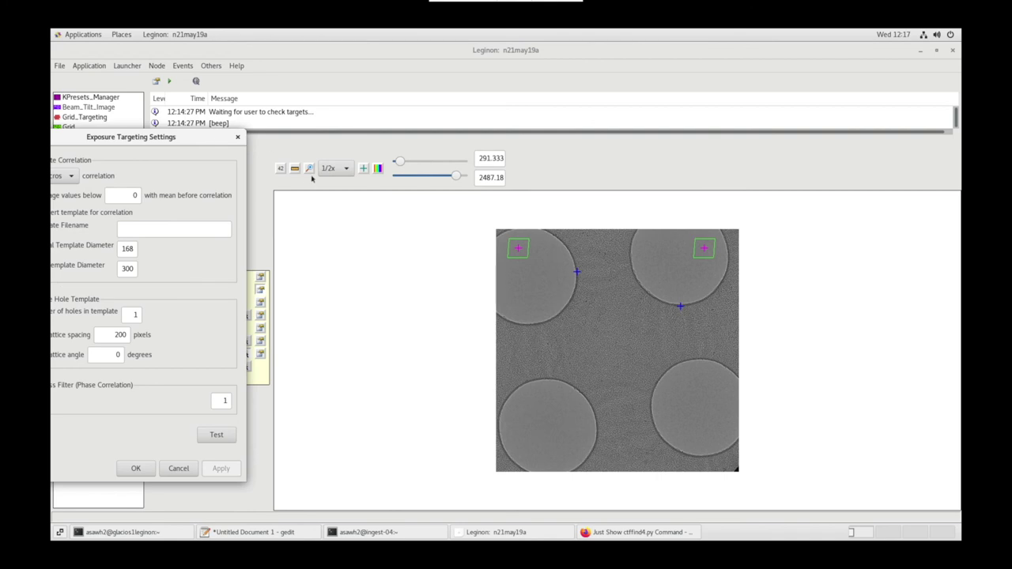
click(503, 402)
drag(504, 403, 586, 457)
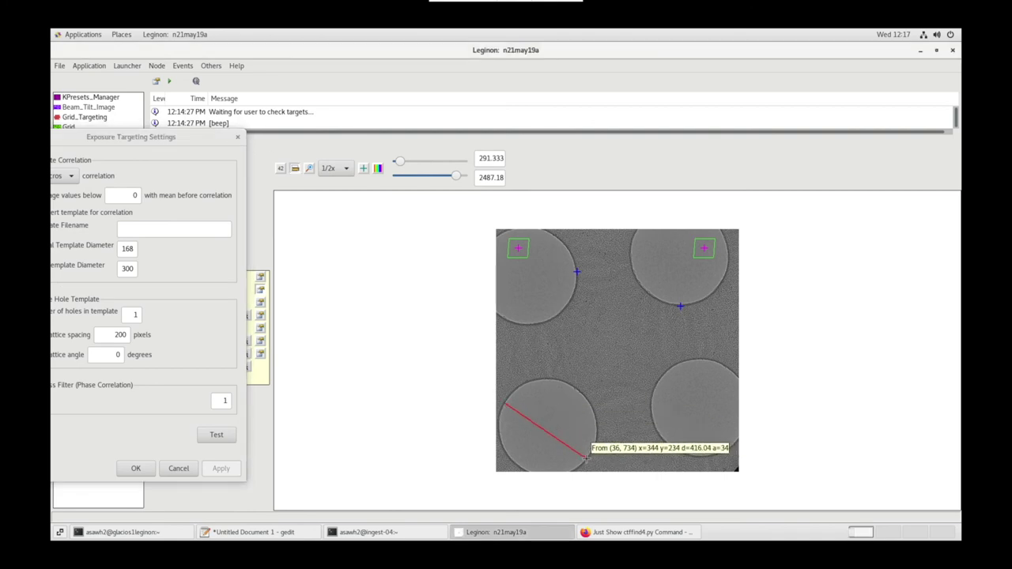
click(215, 434)
Retest the correlation with template diameter 350, 400, then 410, and accept the settings
double_click(128, 269)
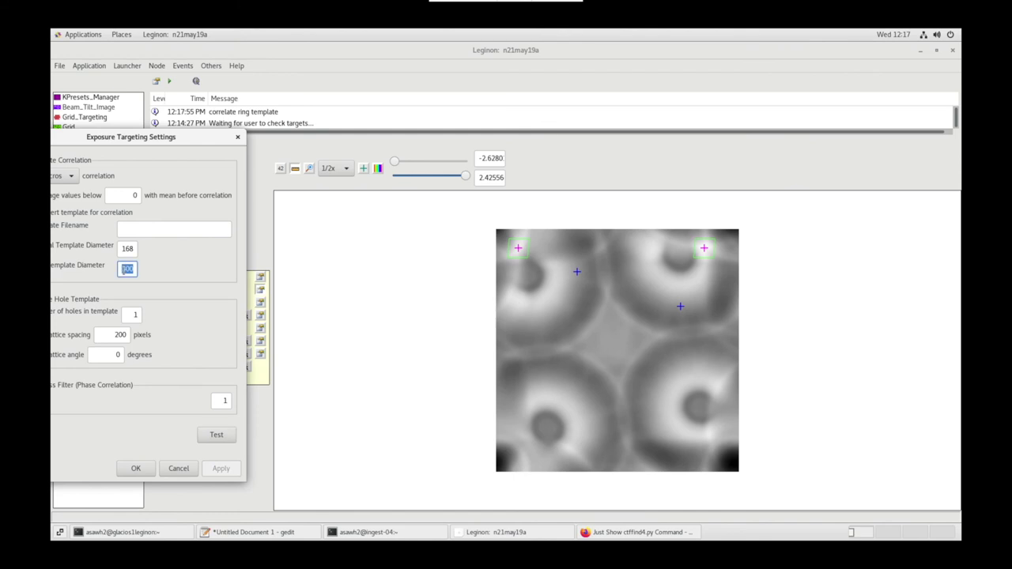
text(3)
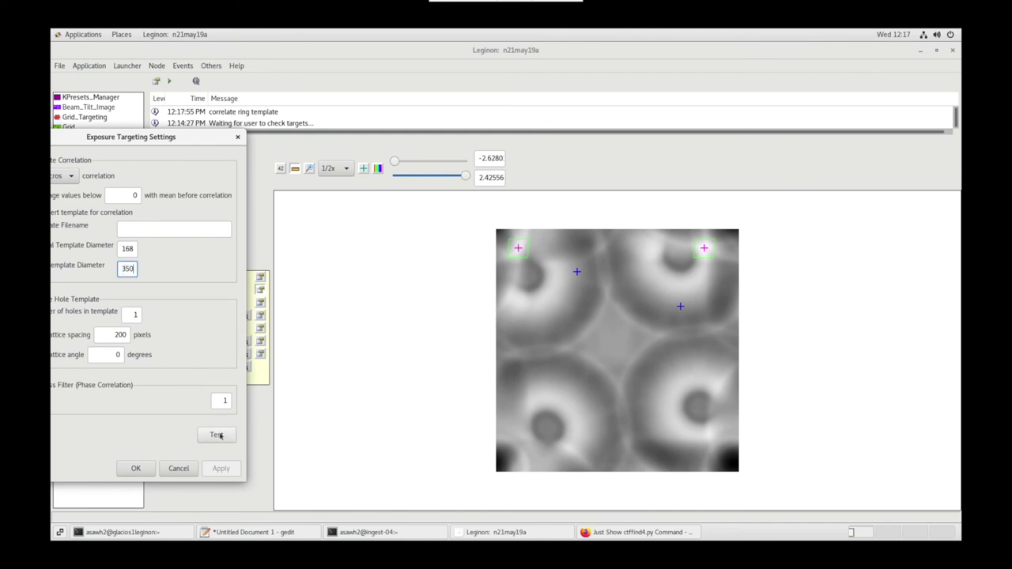
click(218, 435)
double_click(129, 270)
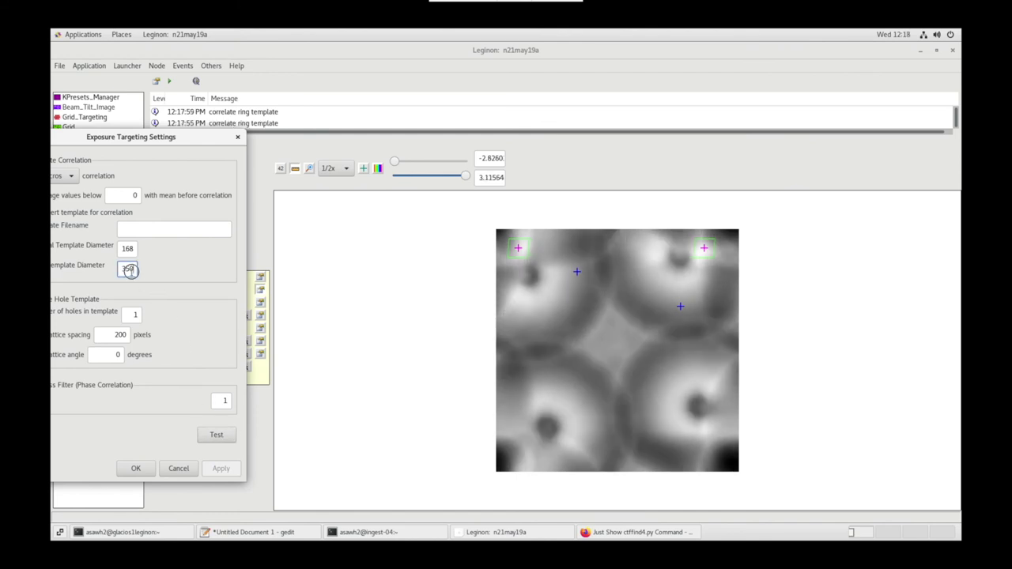
text(4)
text(00)
click(216, 437)
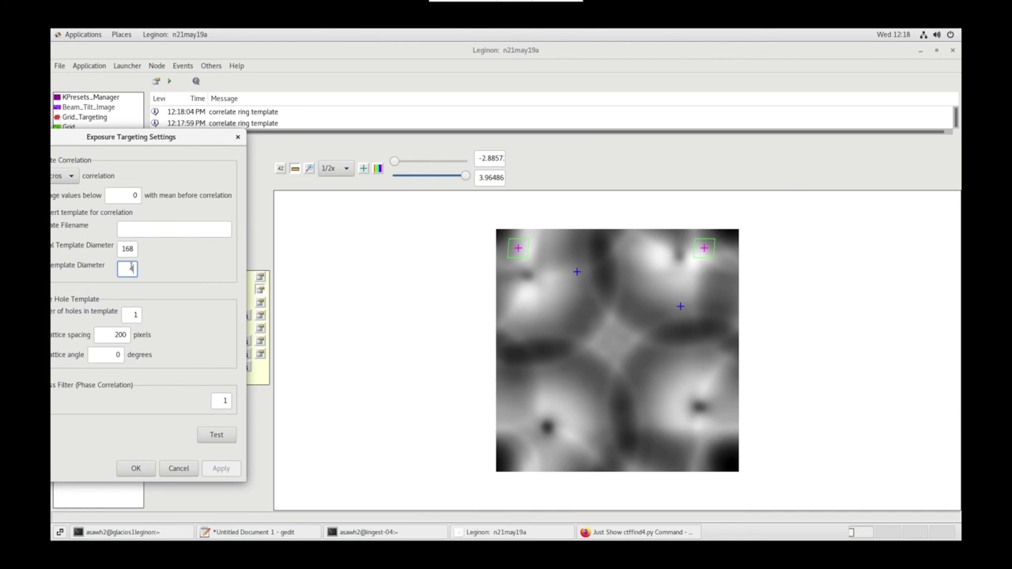
click(215, 436)
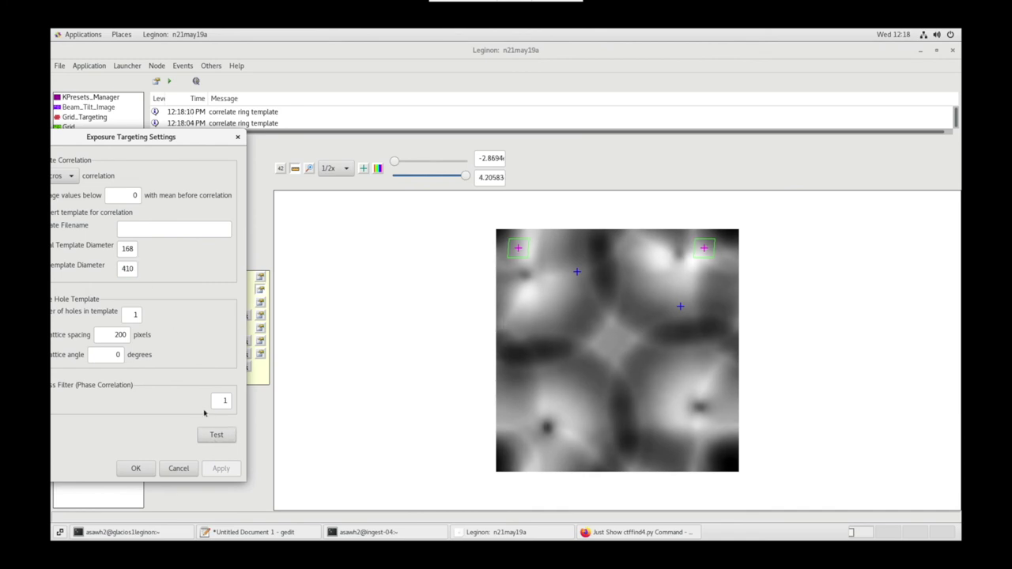
click(135, 468)
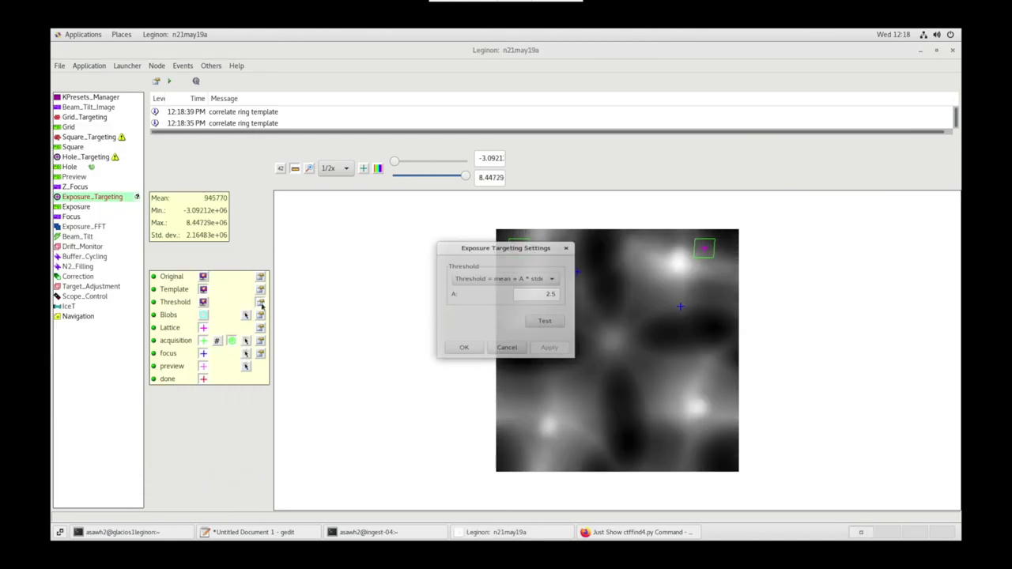
Set the threshold A multiplier to 2, retest the correlation map, and accept it
click(542, 326)
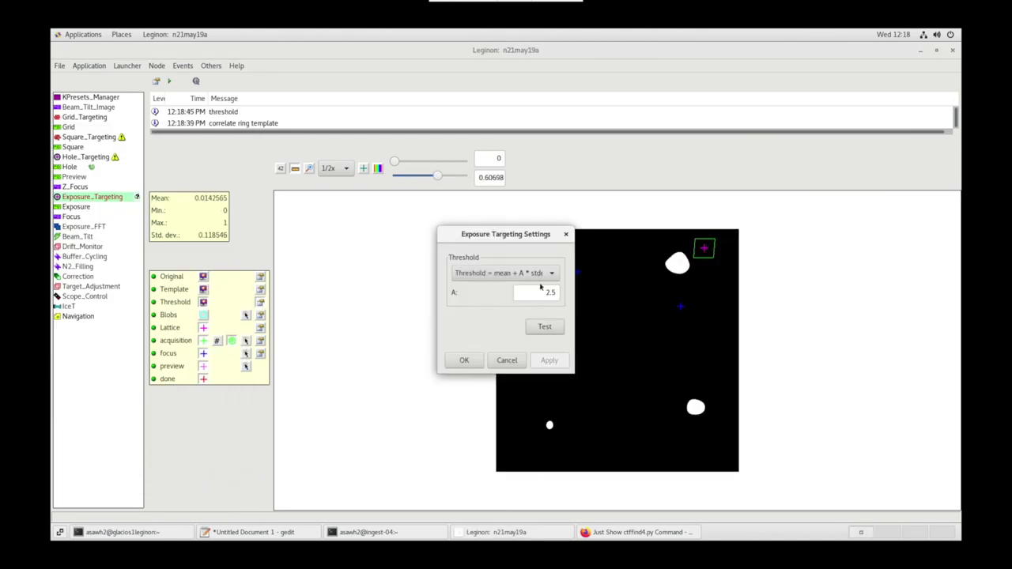
double_click(543, 292)
text(2)
click(536, 332)
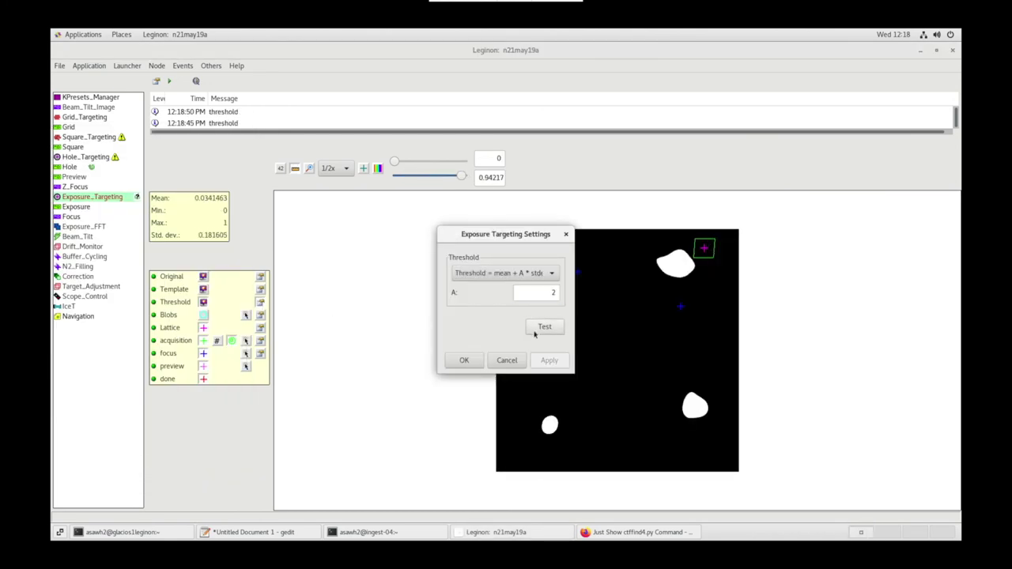
click(461, 361)
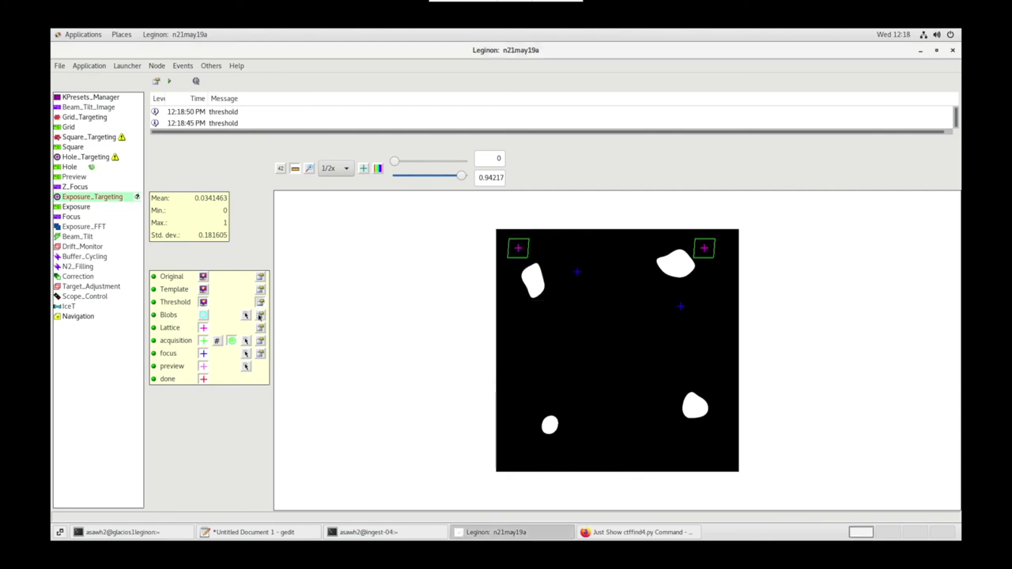
Test blob finding with a larger max blob size, finding 4 blobs, and accept it
click(260, 315)
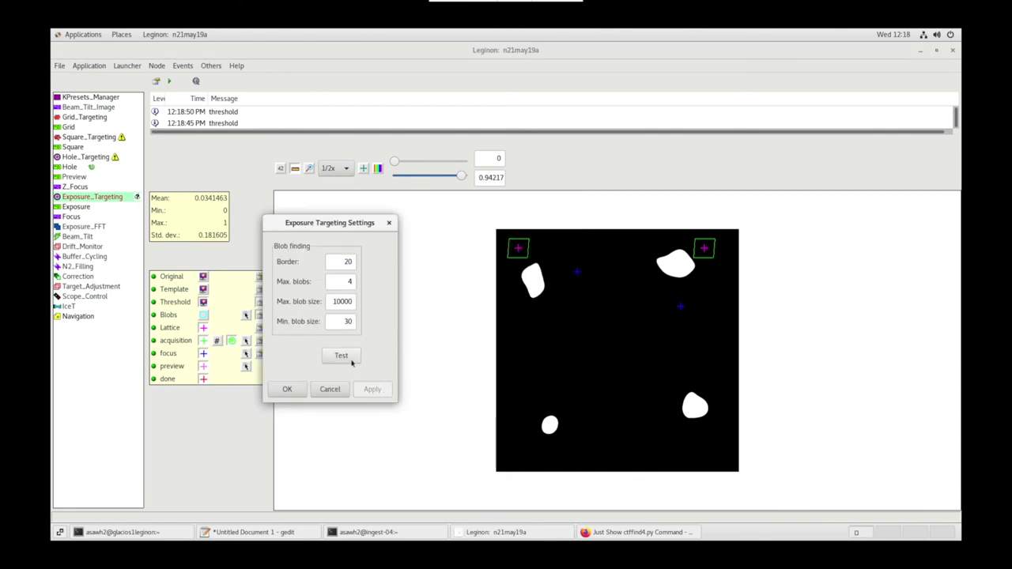
click(343, 356)
double_click(342, 302)
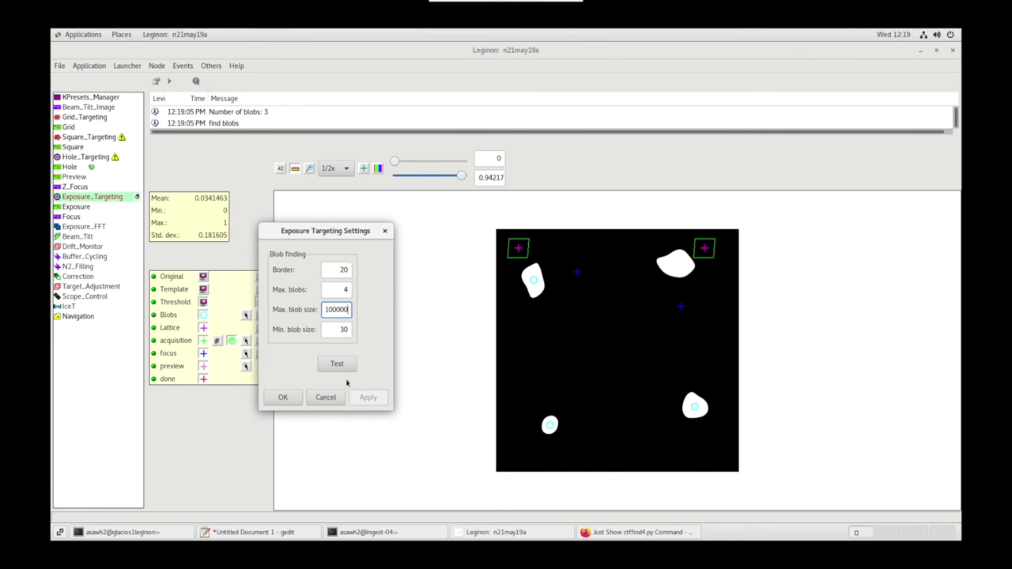
click(338, 365)
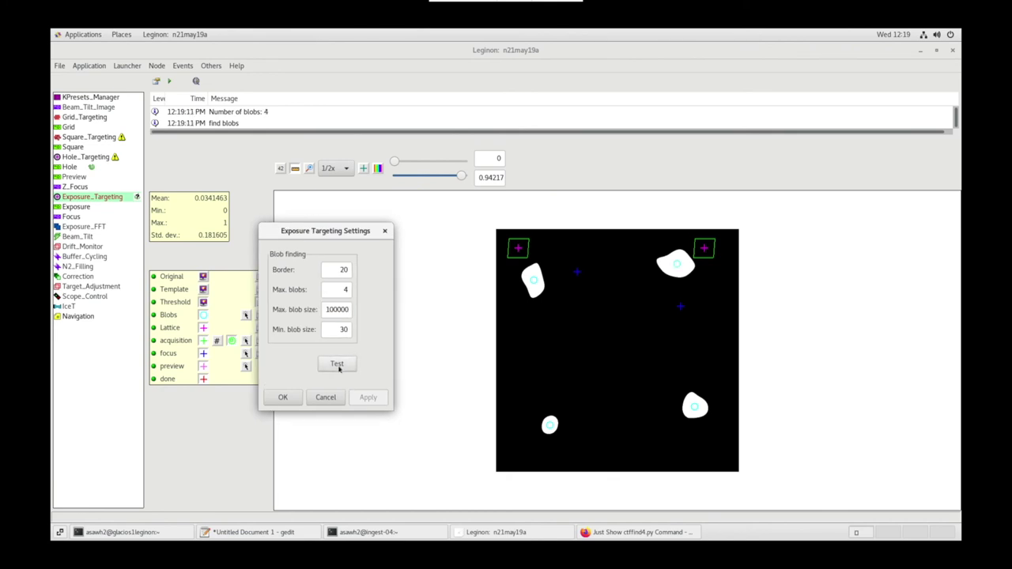
click(279, 397)
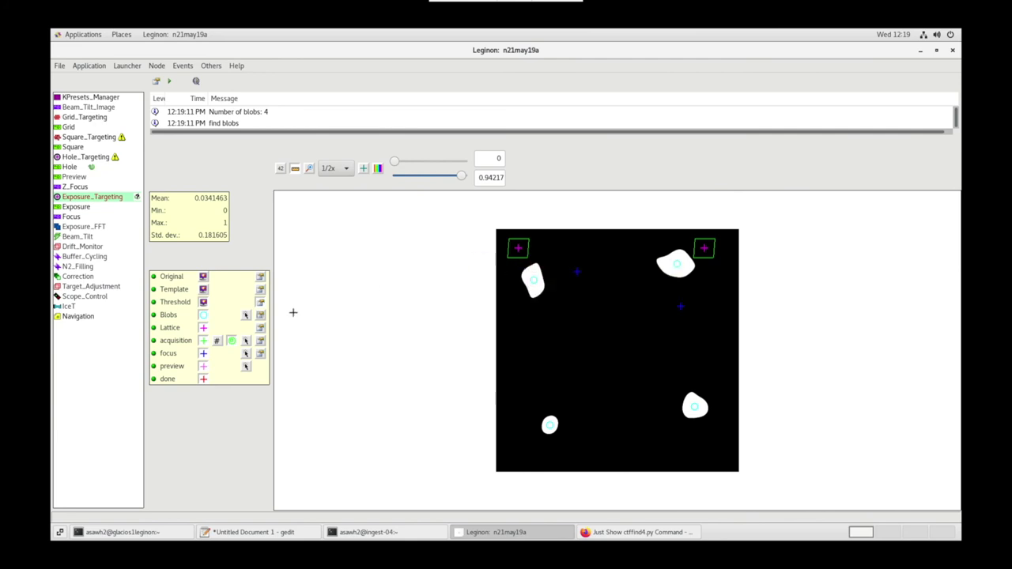
Test the lattice fit, giving 4 lattice blobs at spacing 0, and accept it
click(260, 329)
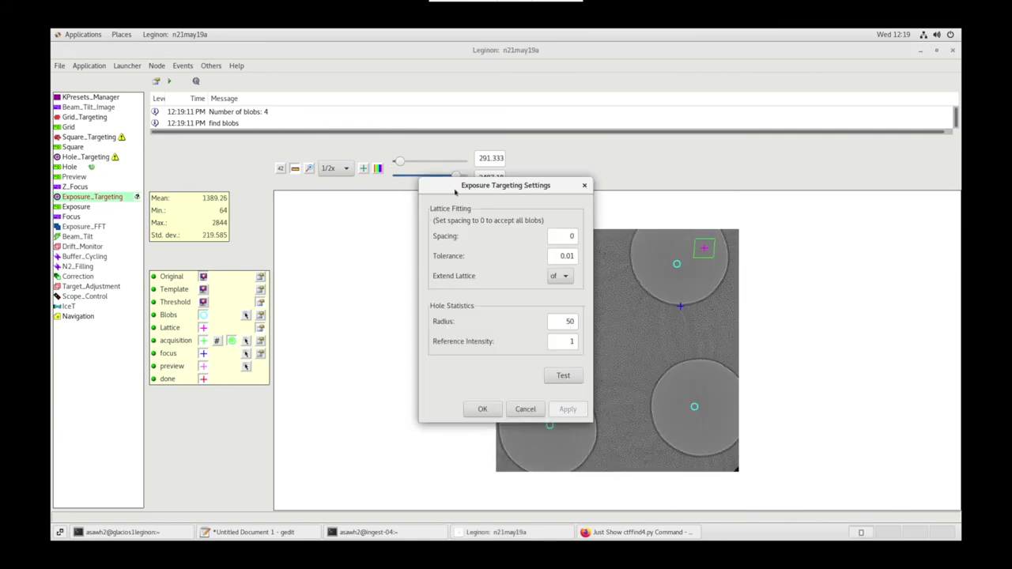
click(357, 378)
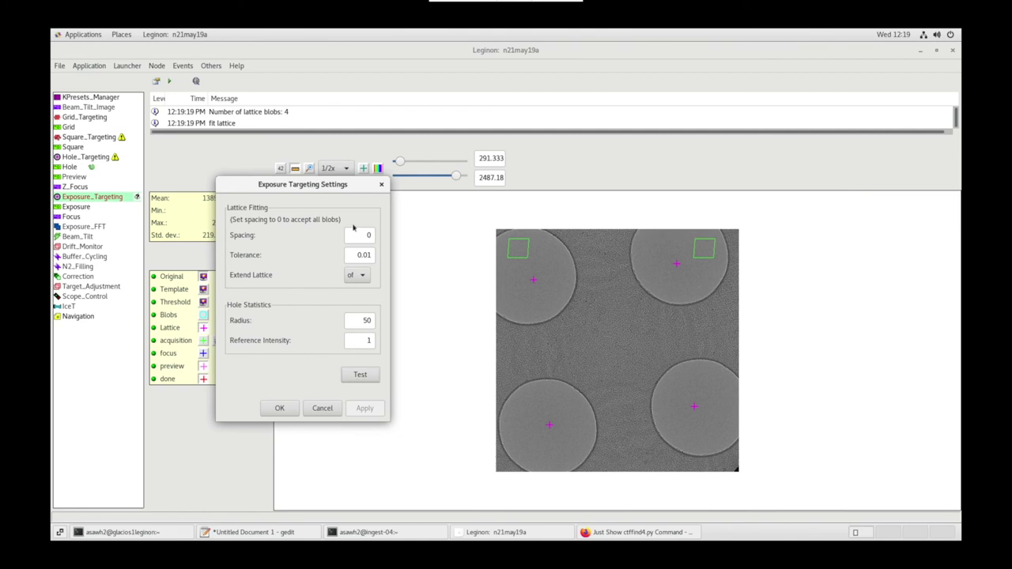
click(280, 409)
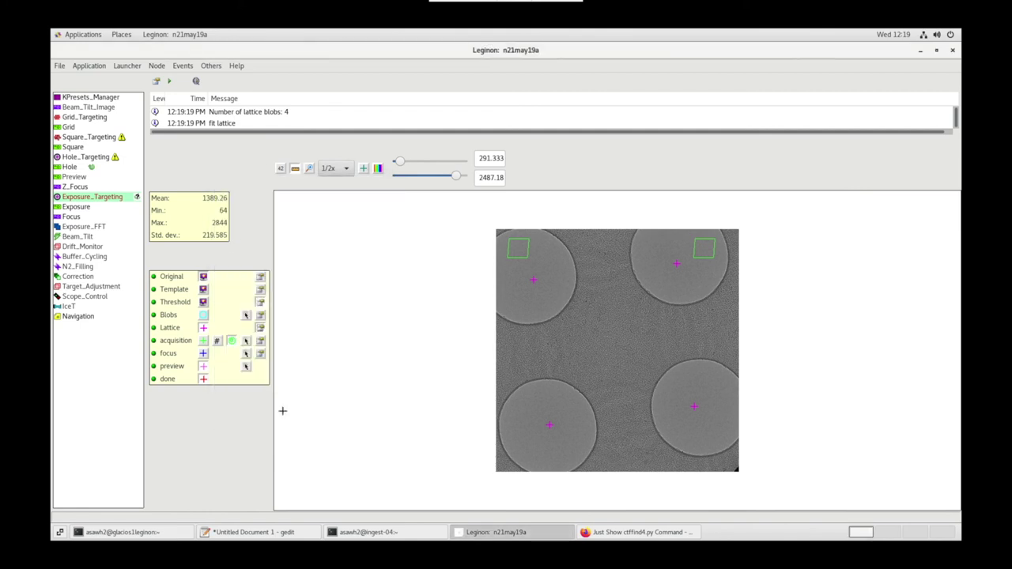
click(261, 341)
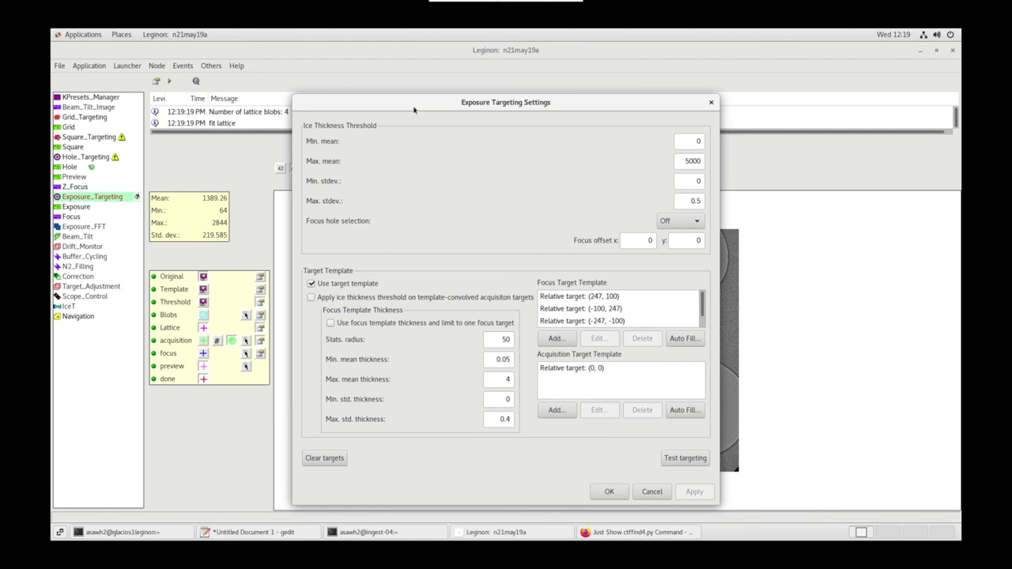
Test the current exposure targeting and measure the distance from a hole to the gap
drag(380, 107, 212, 106)
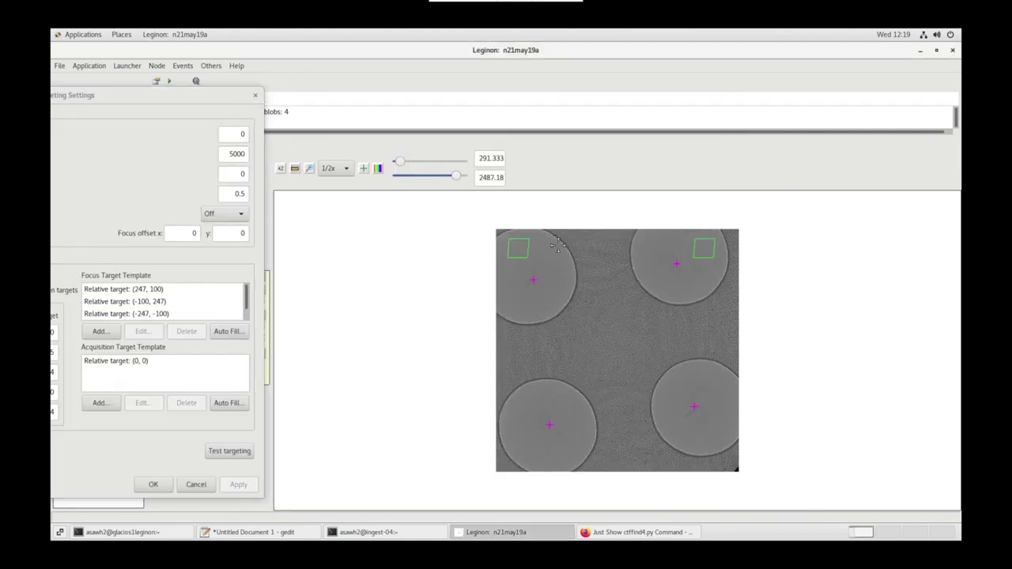
mouse_move(677, 263)
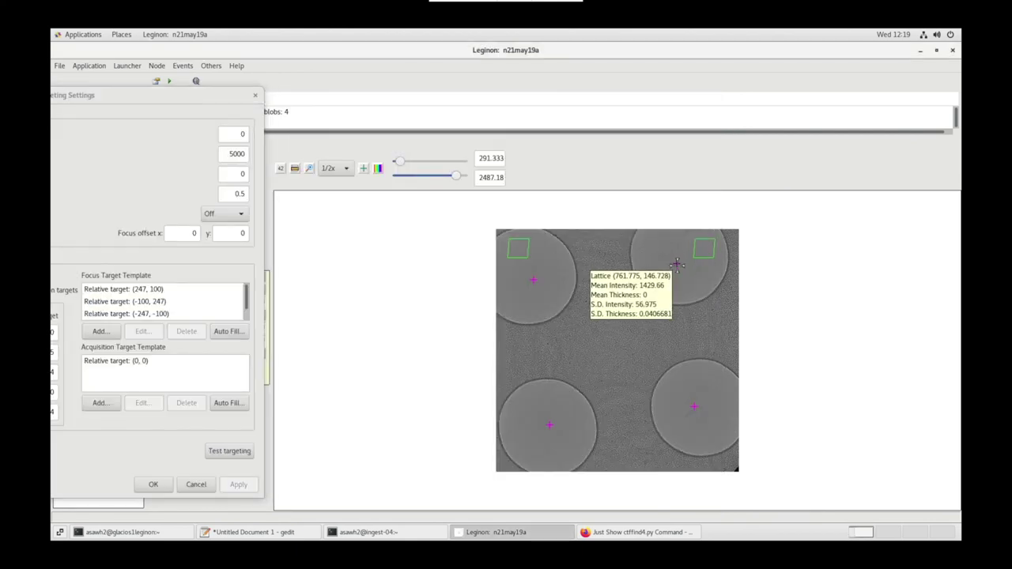
click(230, 452)
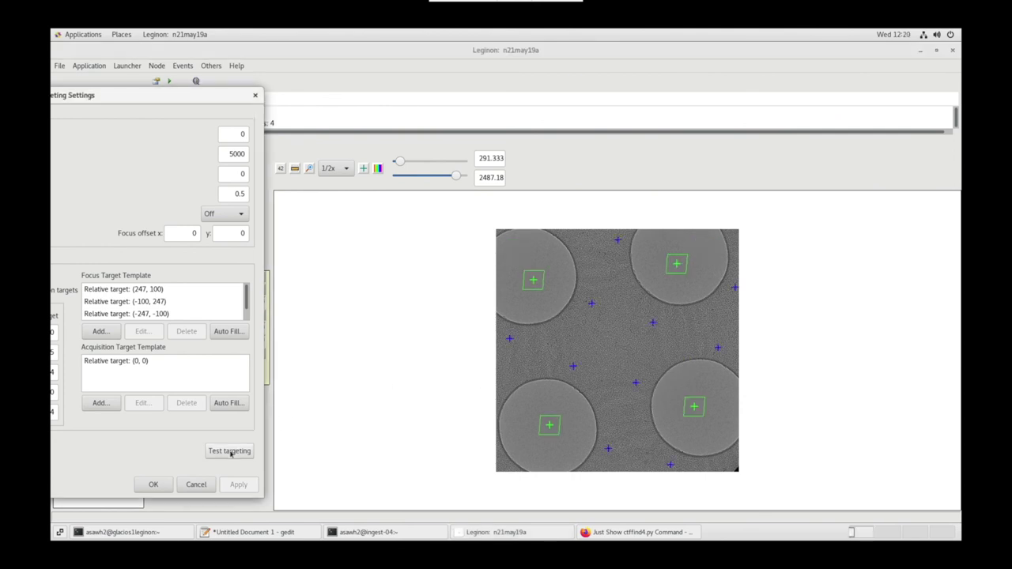
click(294, 174)
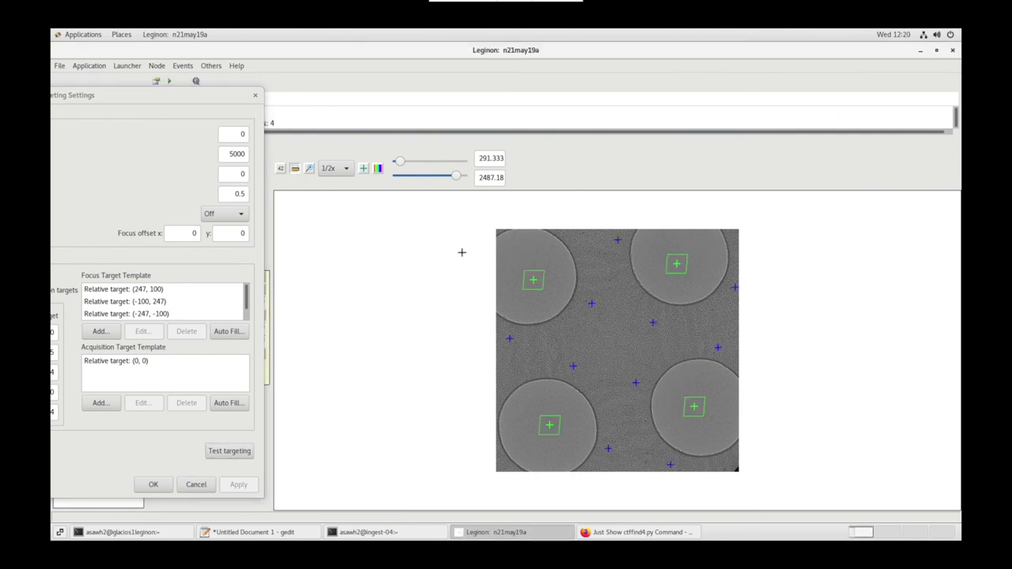
mouse_move(532, 279)
drag(533, 278, 610, 343)
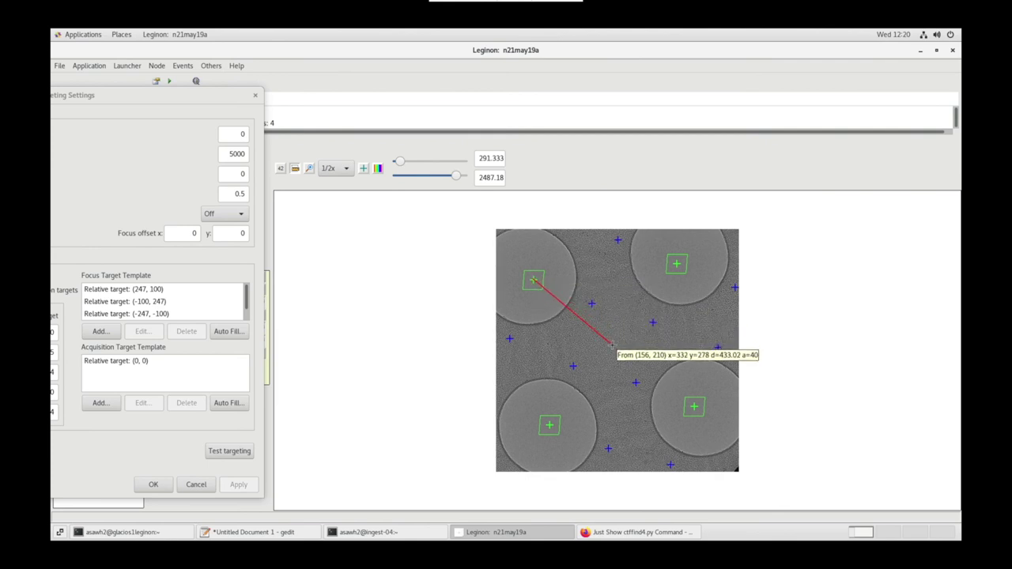
Delete the existing focus target offsets such as (-247, -100), (-100, 247) and (100, -247)
click(170, 313)
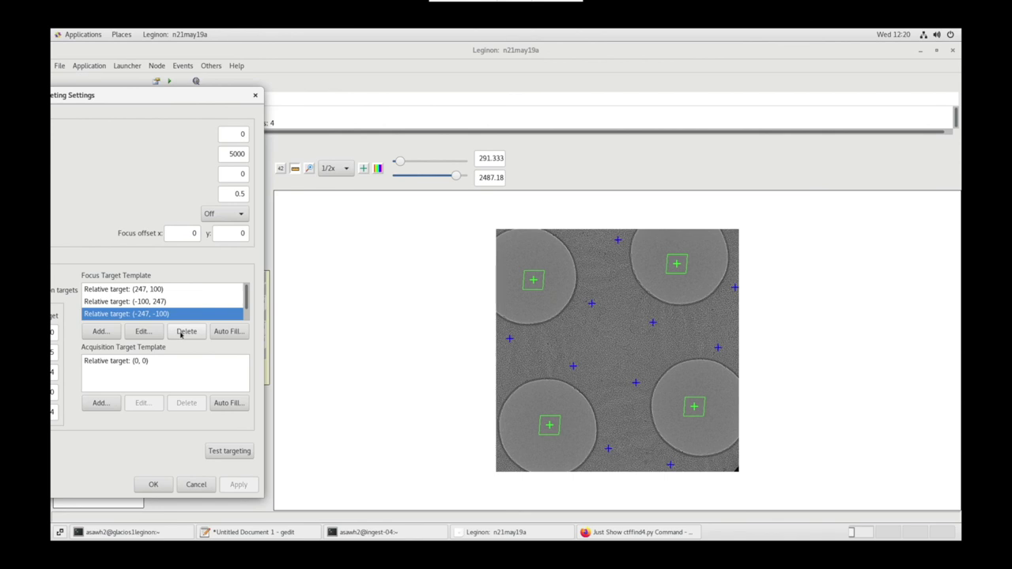
click(187, 332)
click(156, 308)
click(180, 332)
click(159, 301)
click(180, 332)
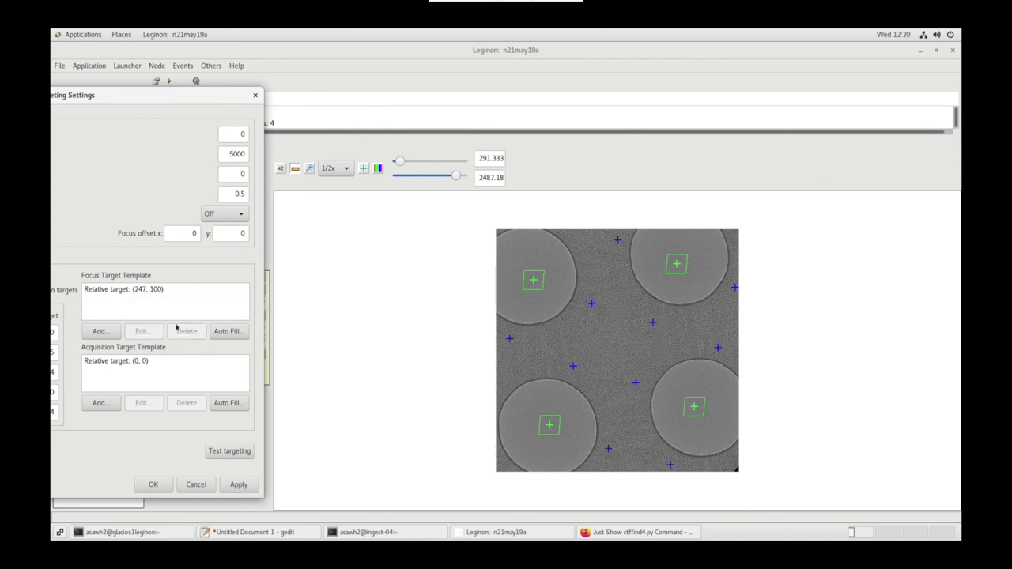
click(158, 290)
click(186, 331)
Auto-fill four focus targets at radius 433, angle 40, and retest targeting
click(228, 332)
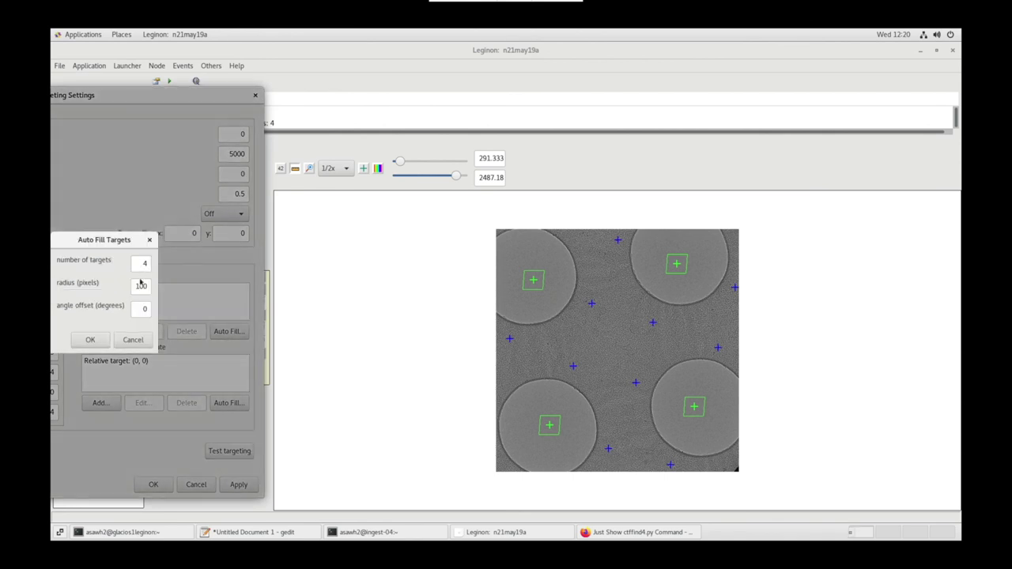
double_click(139, 285)
text(133)
double_click(142, 308)
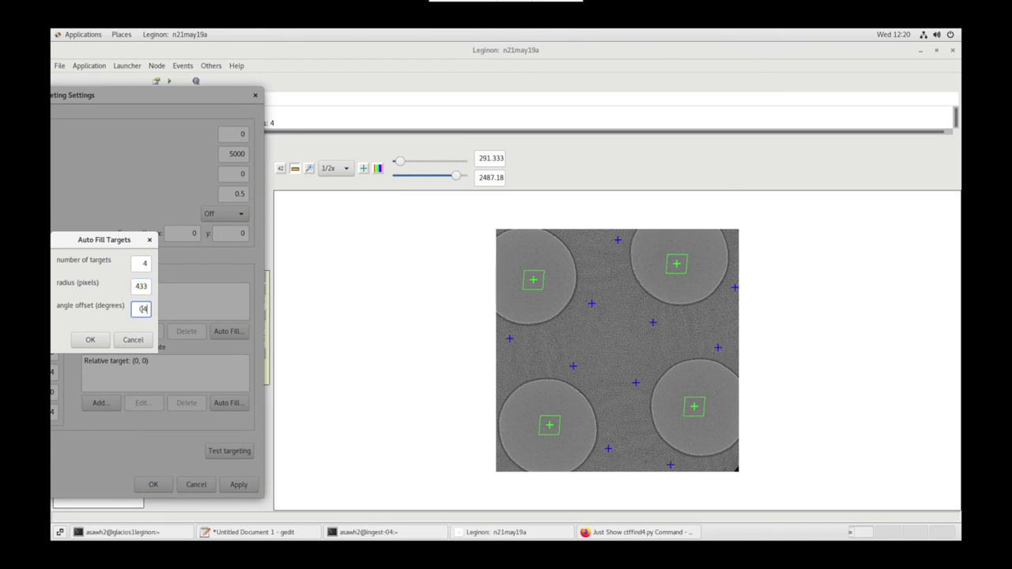
click(90, 339)
click(221, 451)
click(532, 280)
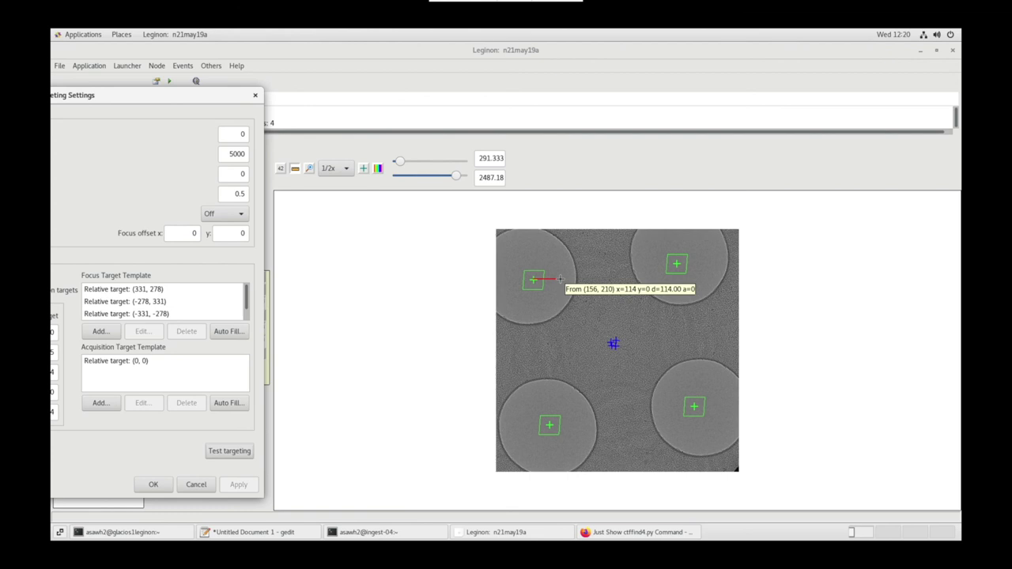
Replace the centred acquisition target with four auto-filled at radius 114, test for 16 targets, and accept
click(190, 377)
click(188, 402)
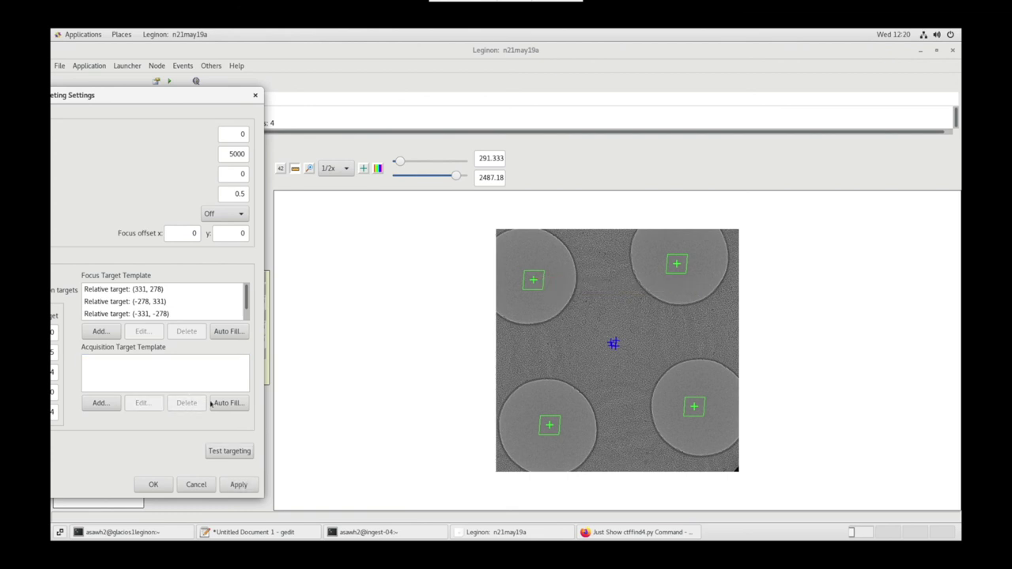
click(228, 402)
double_click(139, 285)
text(114)
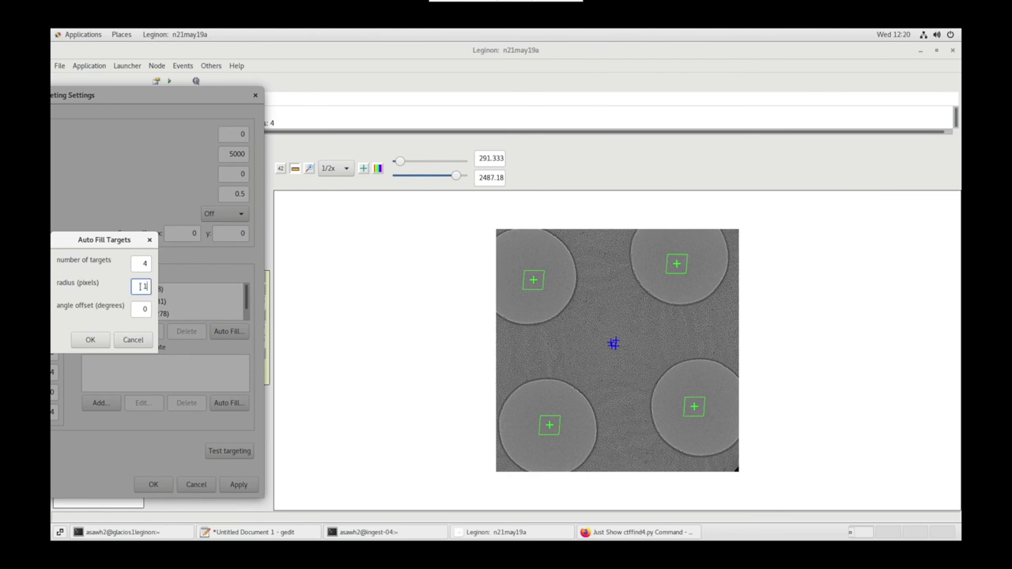
click(90, 340)
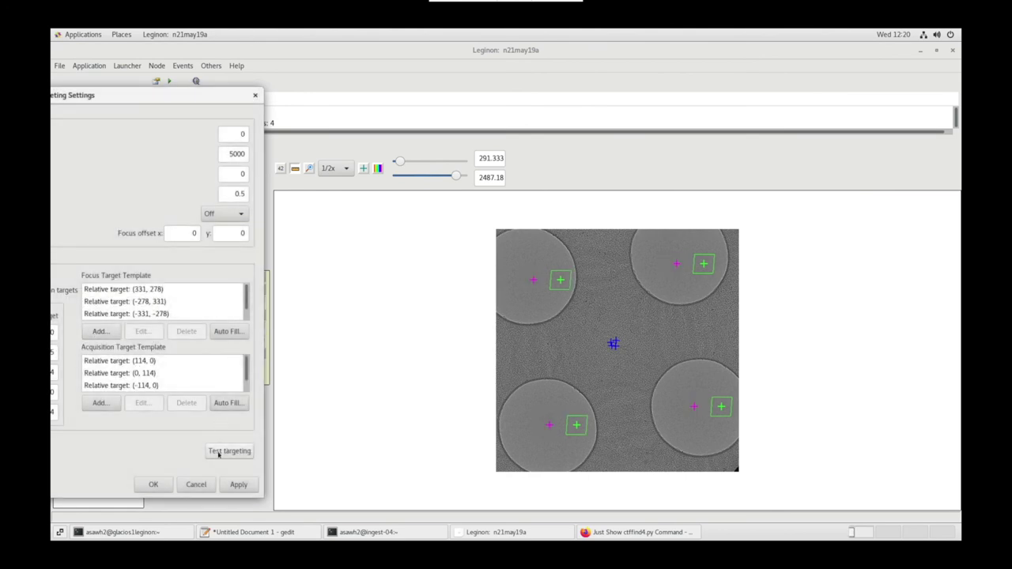
click(219, 452)
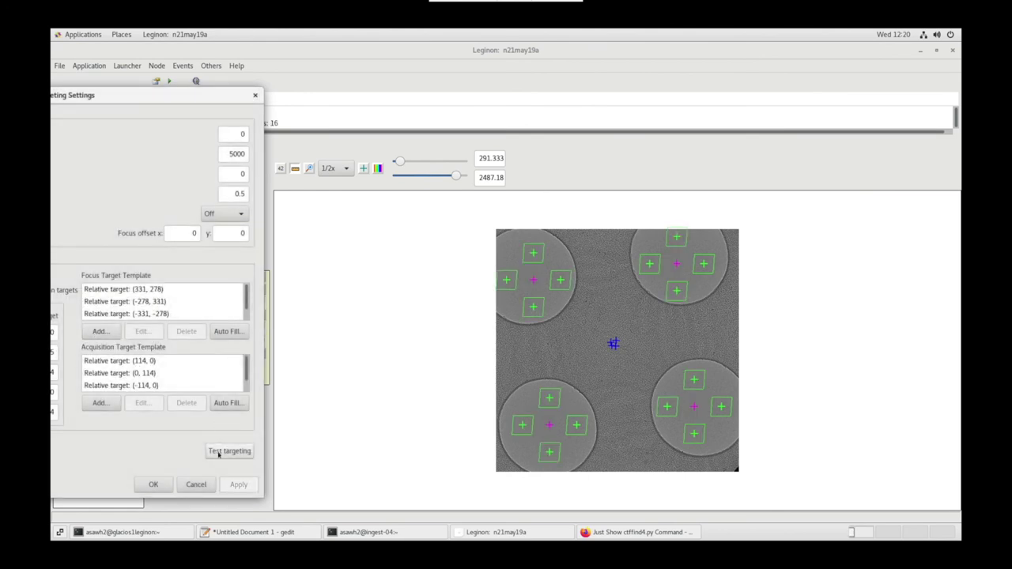
click(153, 484)
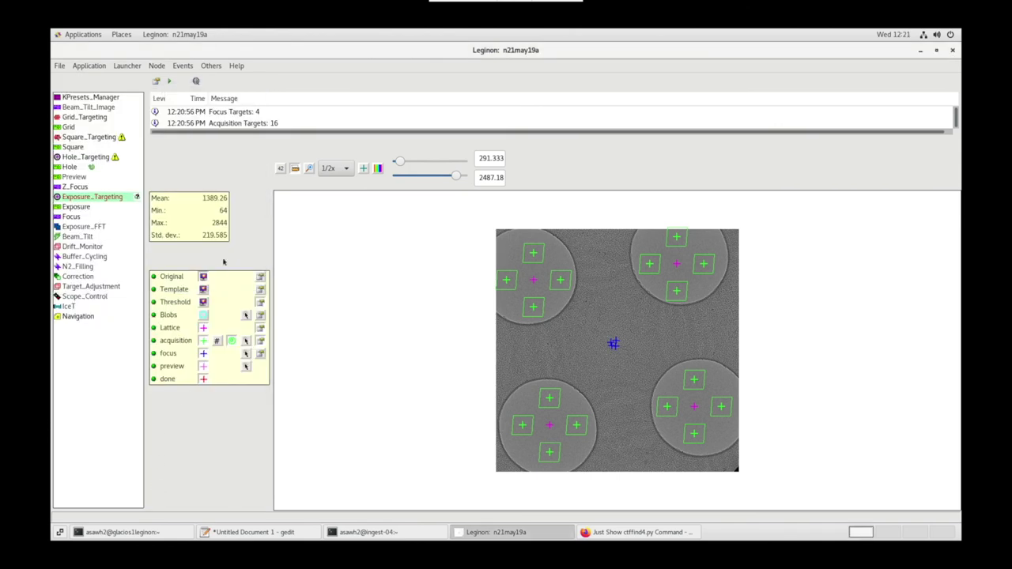
Submit the exposure targets, then view the latest Focus and Exposure images
click(168, 81)
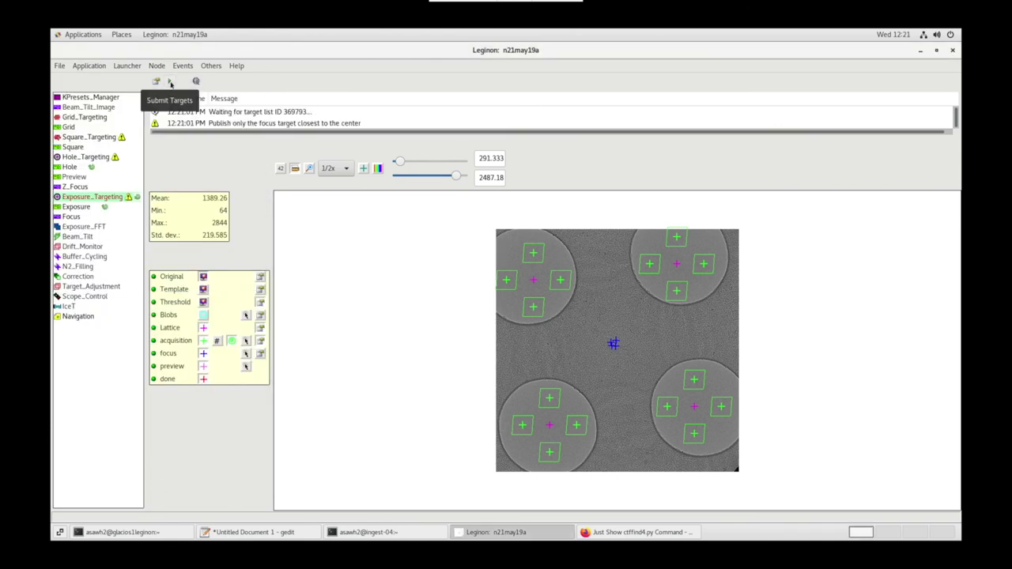
click(79, 215)
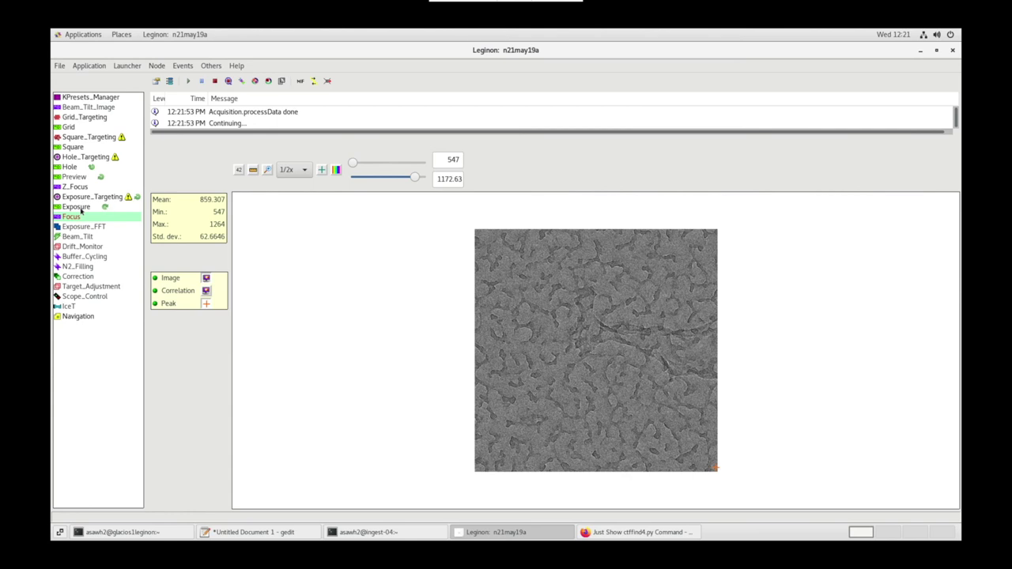
click(81, 208)
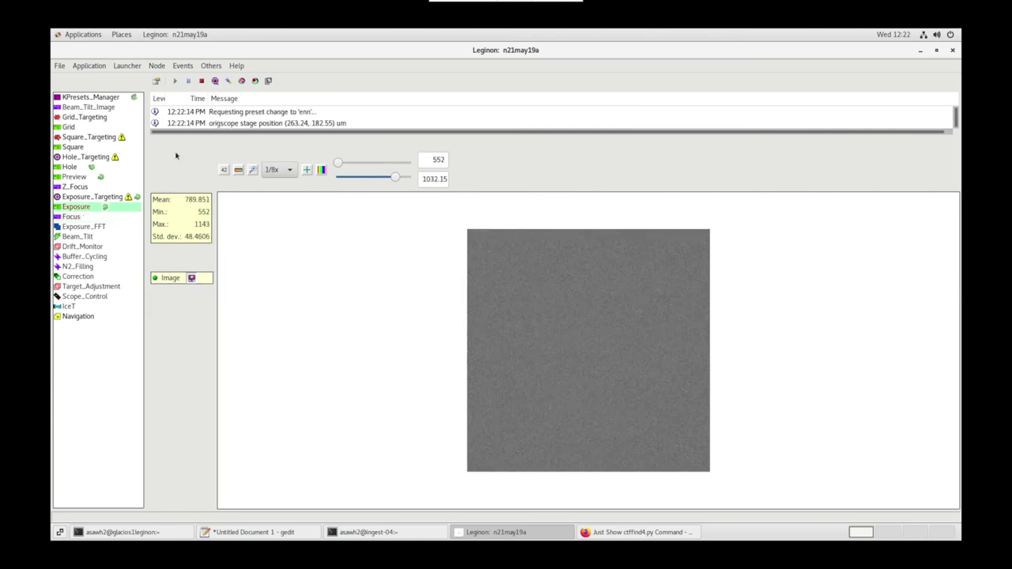
Check the image's ALS thickness, magnification and file name, then reload the viewer and select an image
click(629, 536)
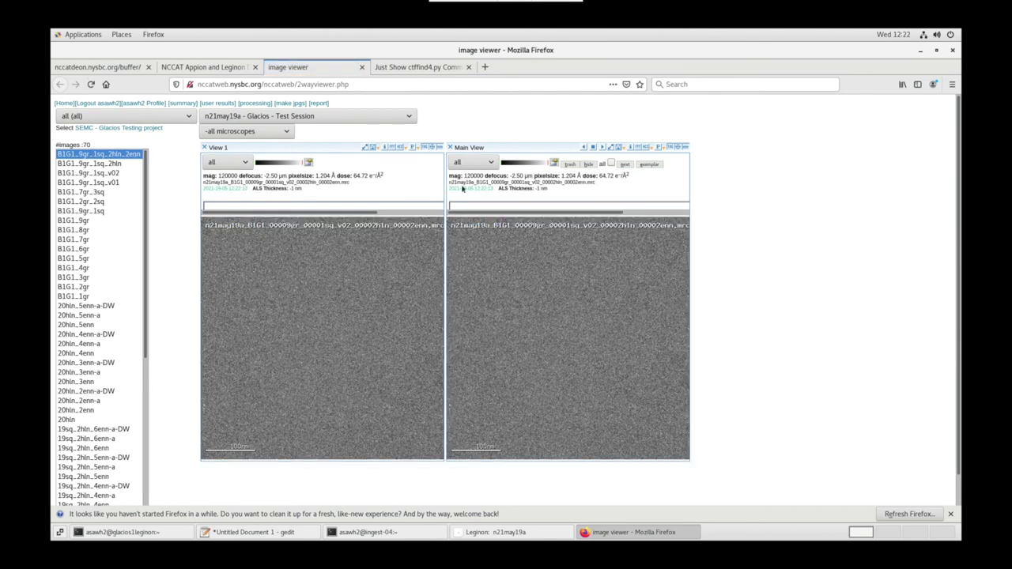
drag(538, 188, 557, 193)
drag(450, 175, 632, 176)
drag(448, 181, 597, 184)
click(91, 84)
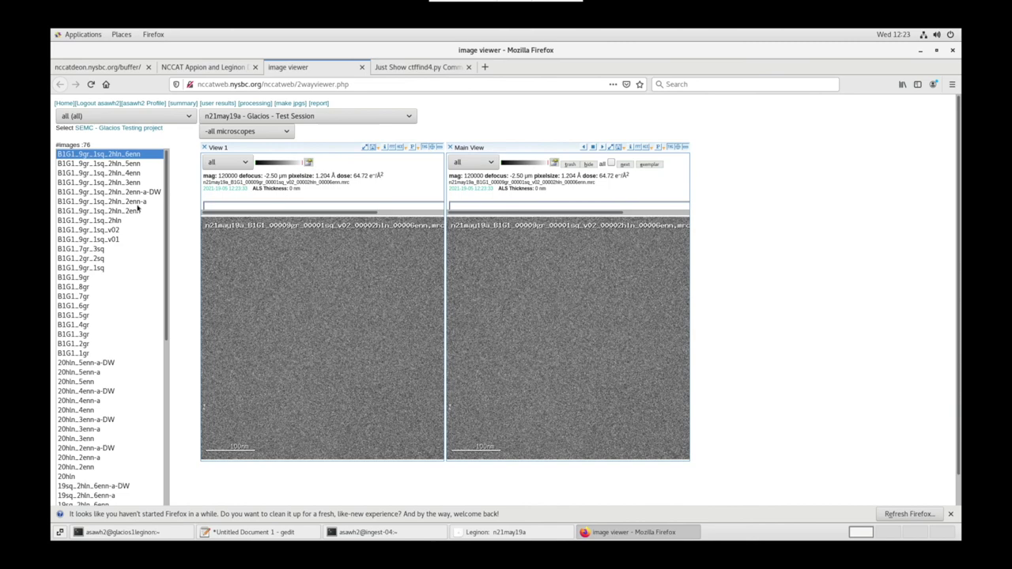
click(138, 203)
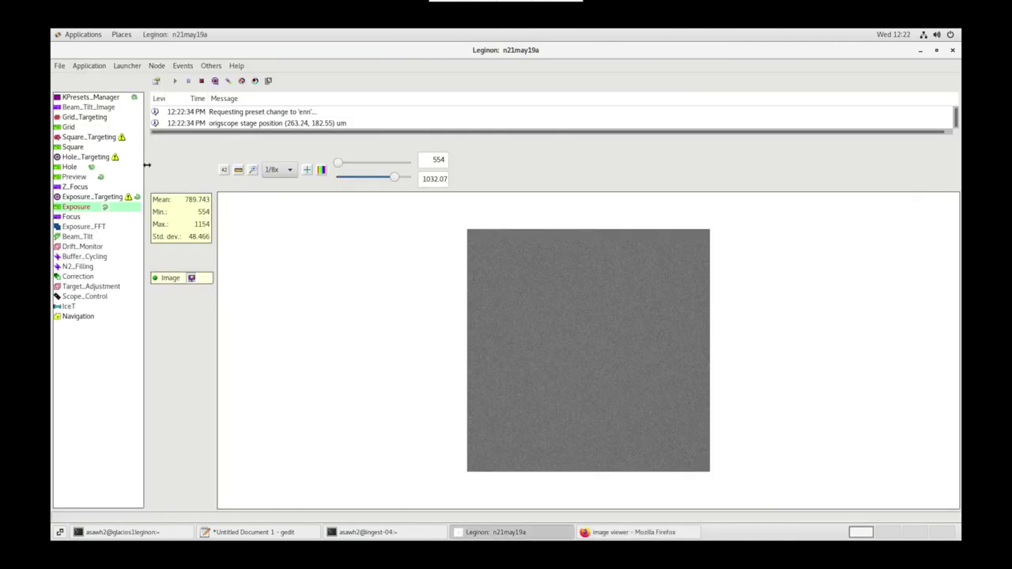
Open the enn preset for editing and select its -2.5e-06 defocus value
click(103, 99)
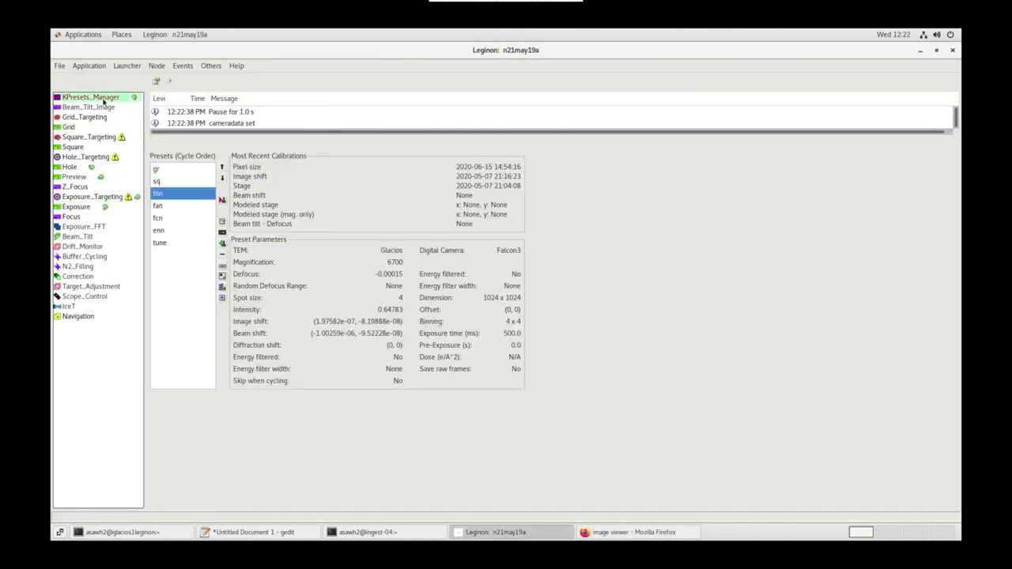
click(167, 234)
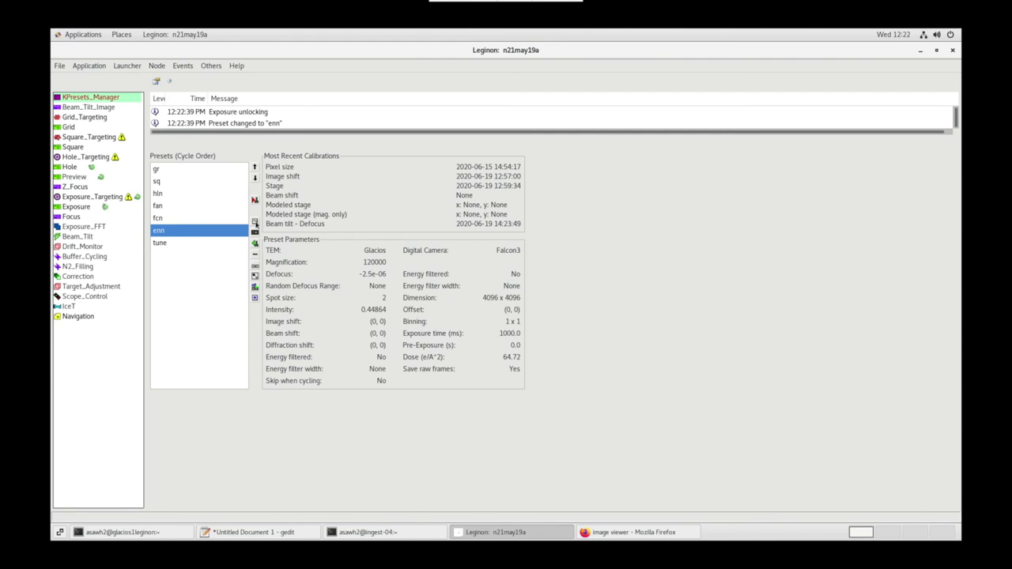
click(254, 224)
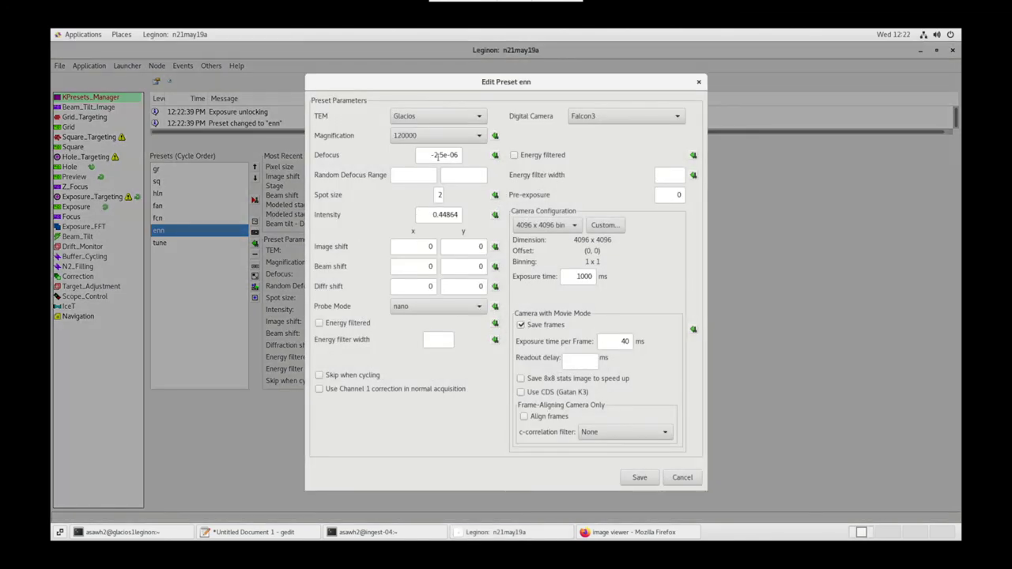
click(427, 156)
drag(427, 156, 466, 157)
Try a random defocus range of -3e-06 to -3.5e-06, clear it, and save the preset
click(413, 175)
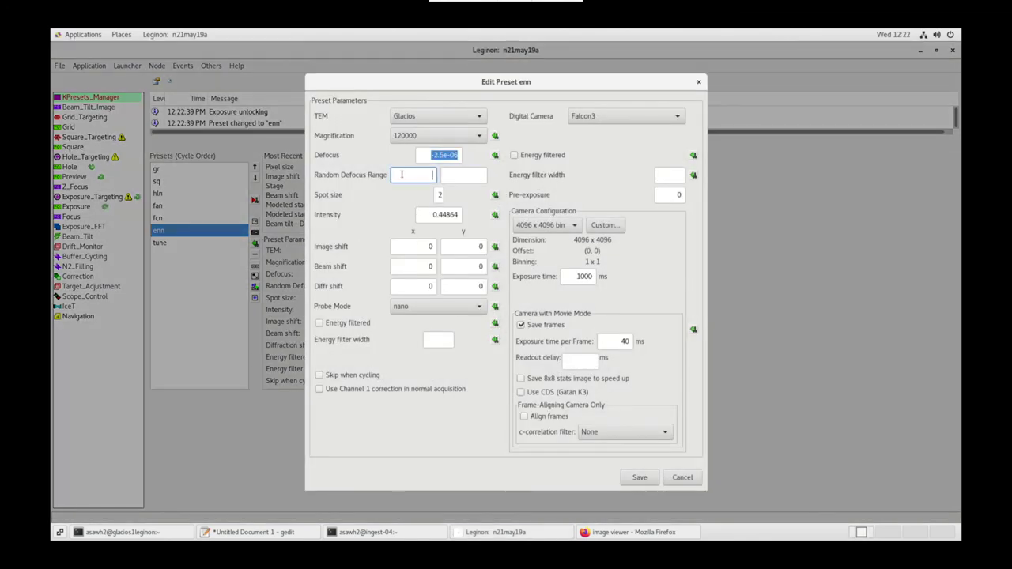
text(-3e-06)
click(469, 178)
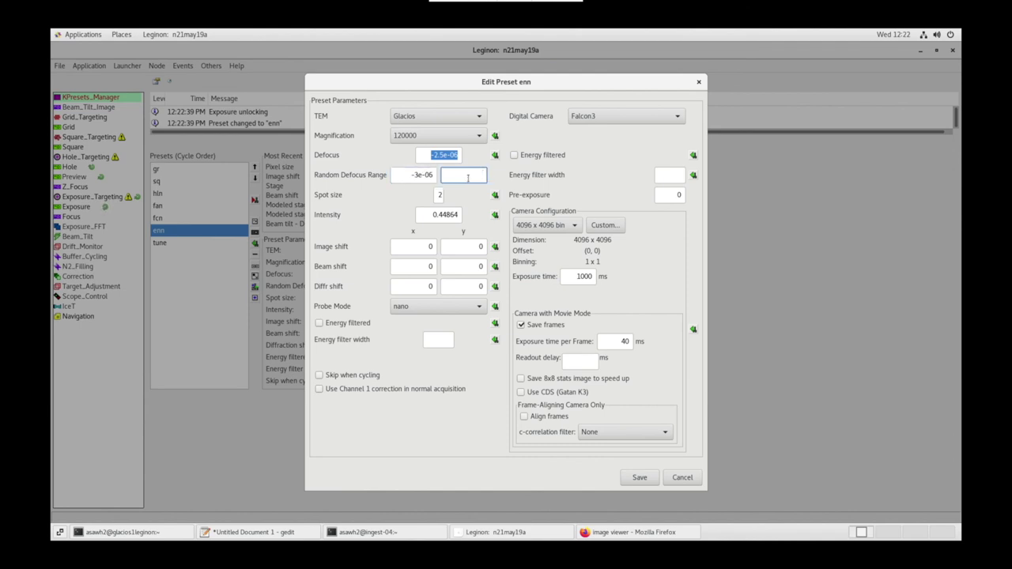
text(-3.5e-06)
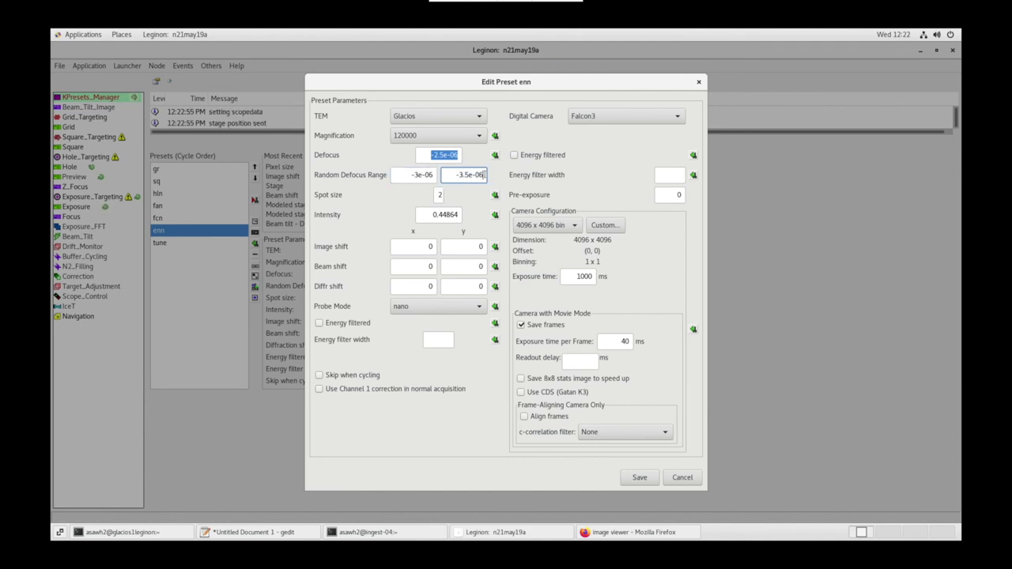
drag(484, 176, 392, 176)
key(BackSpace)
key(BackSpace)
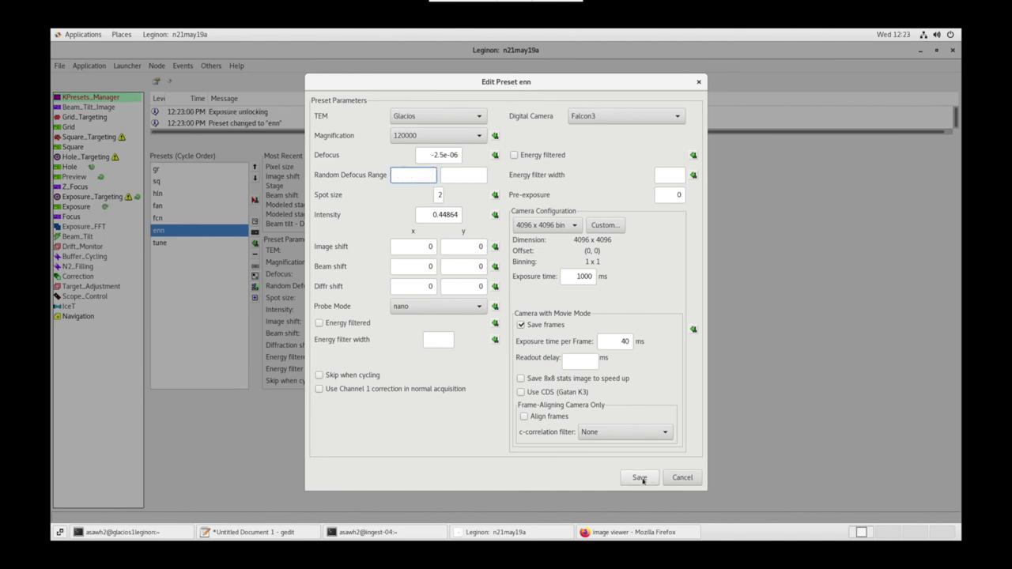
click(640, 478)
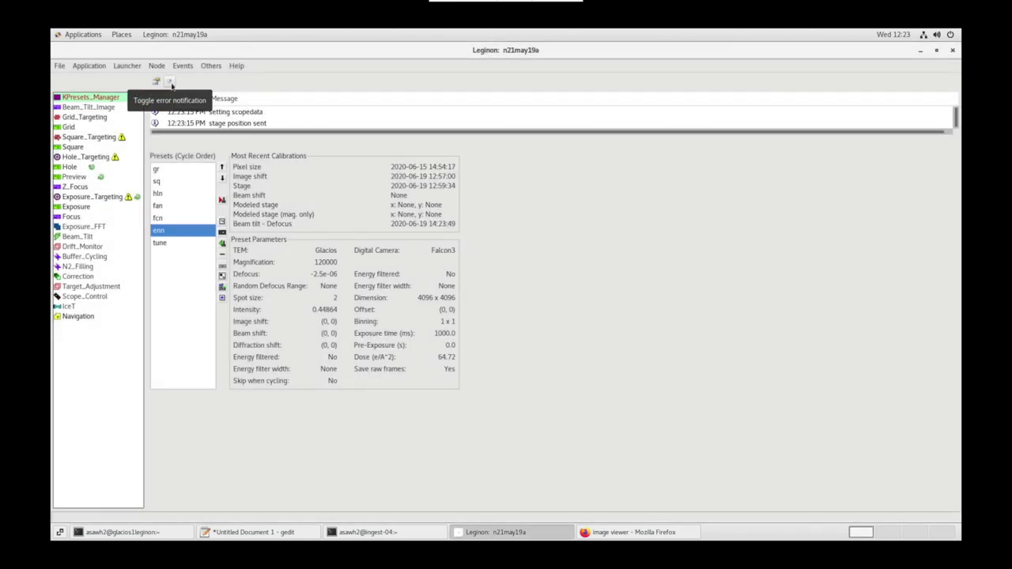
Confirm the Exposure_Targeting settings, then view the Exposure node's latest image and 'Acquisition.processData done' log entry
click(93, 196)
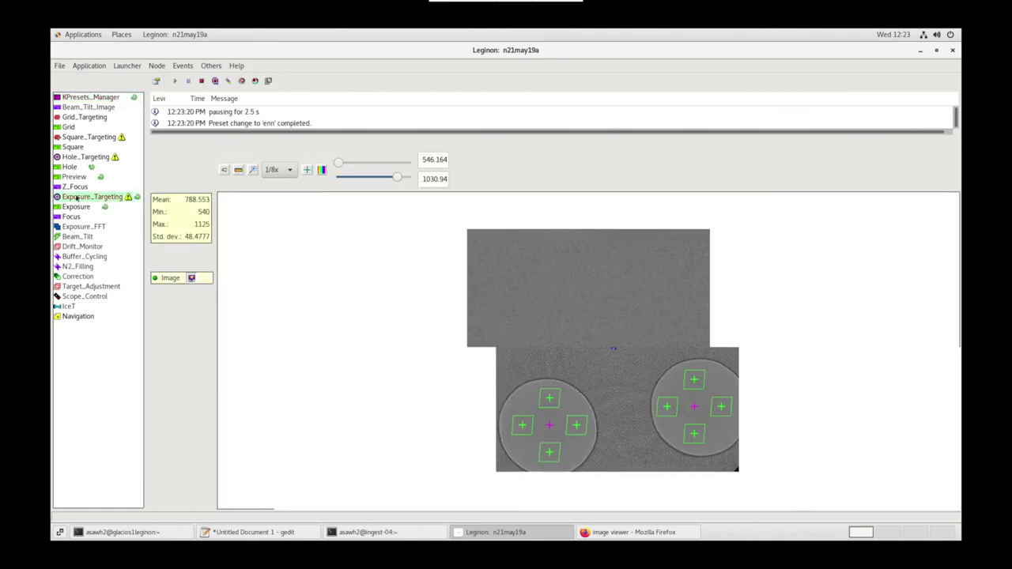
click(156, 83)
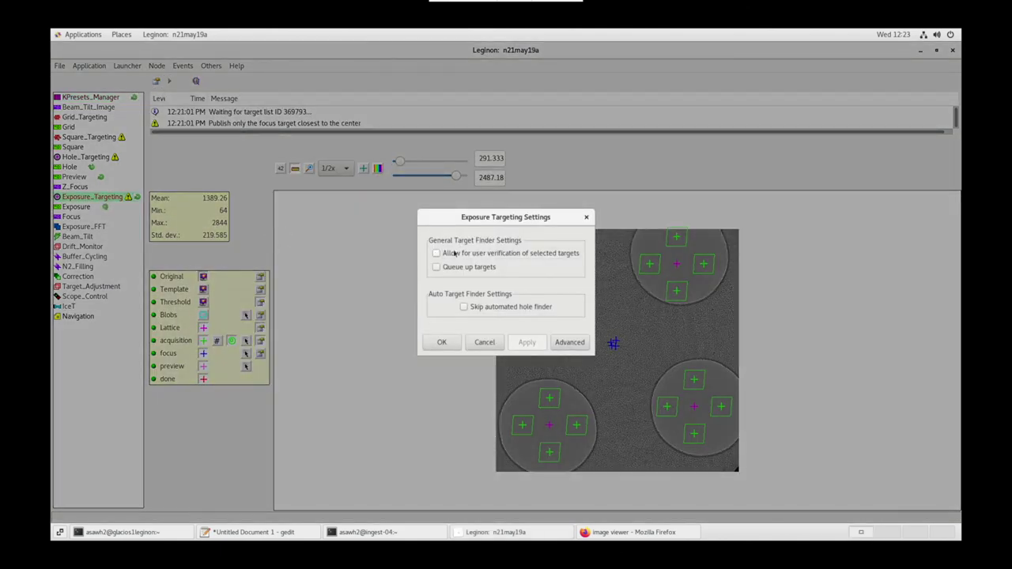
click(437, 341)
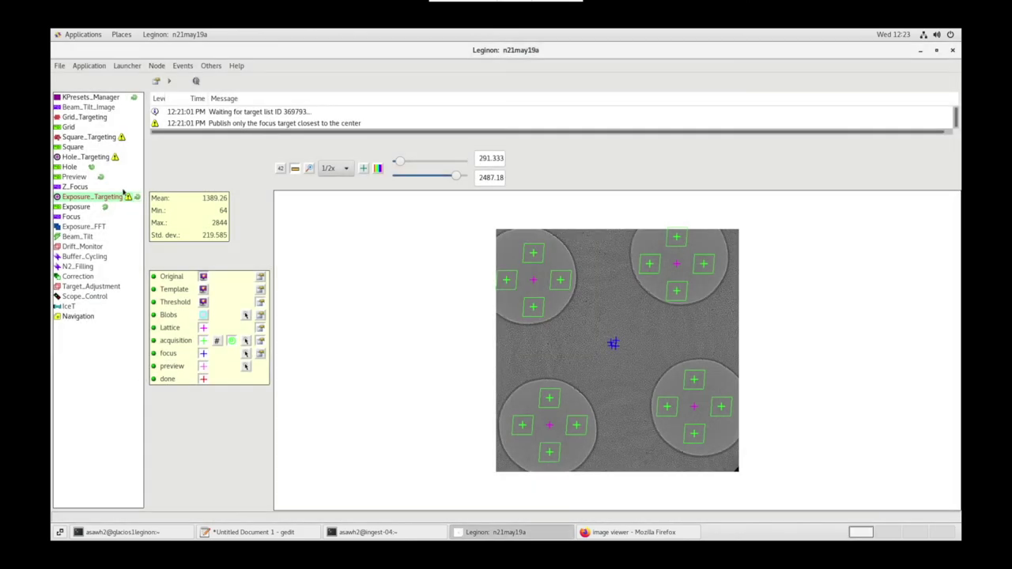
click(76, 207)
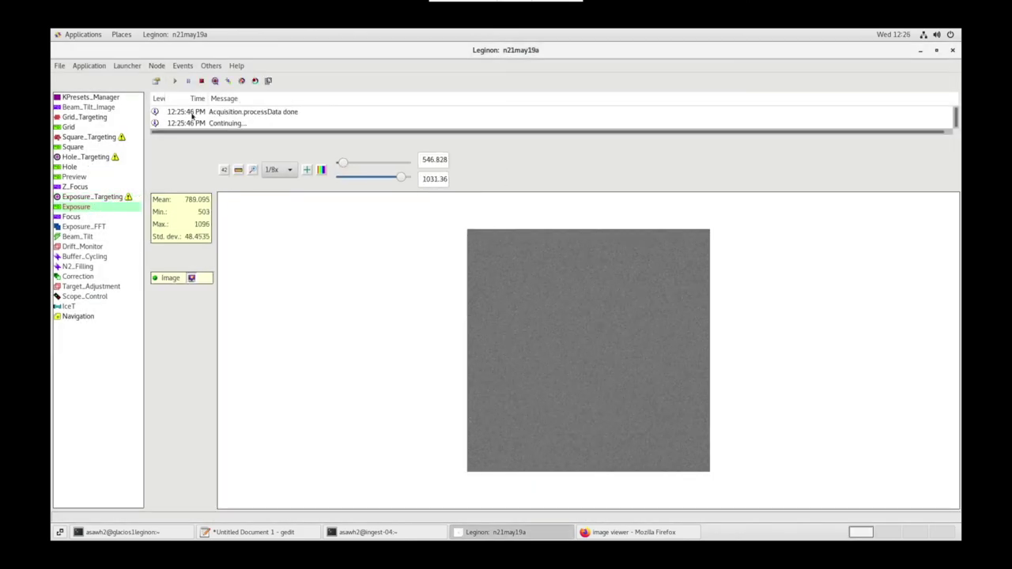
click(168, 113)
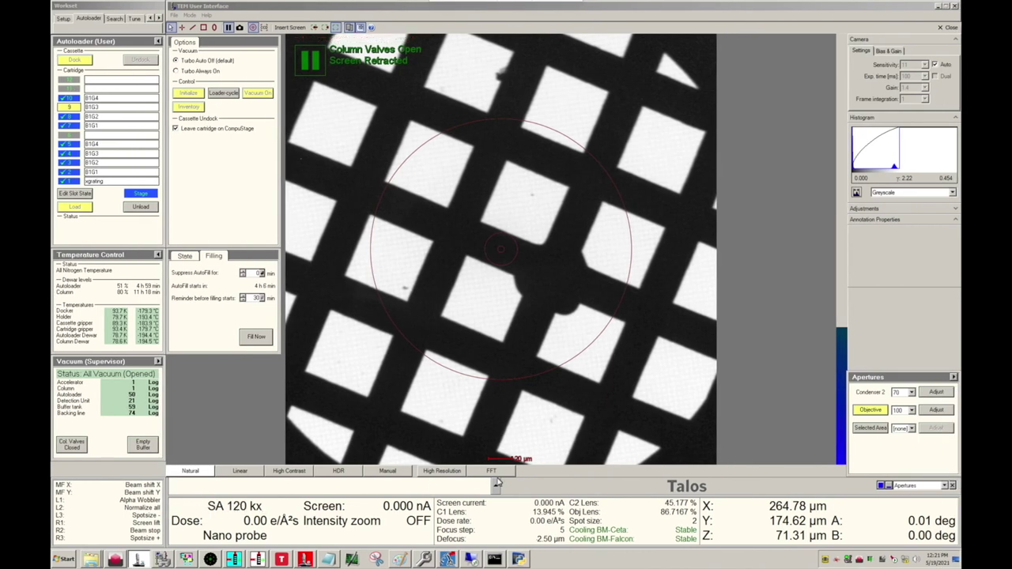
Close the column valves, retract the objective aperture and unload the xgrating cartridge to slot 9
click(72, 445)
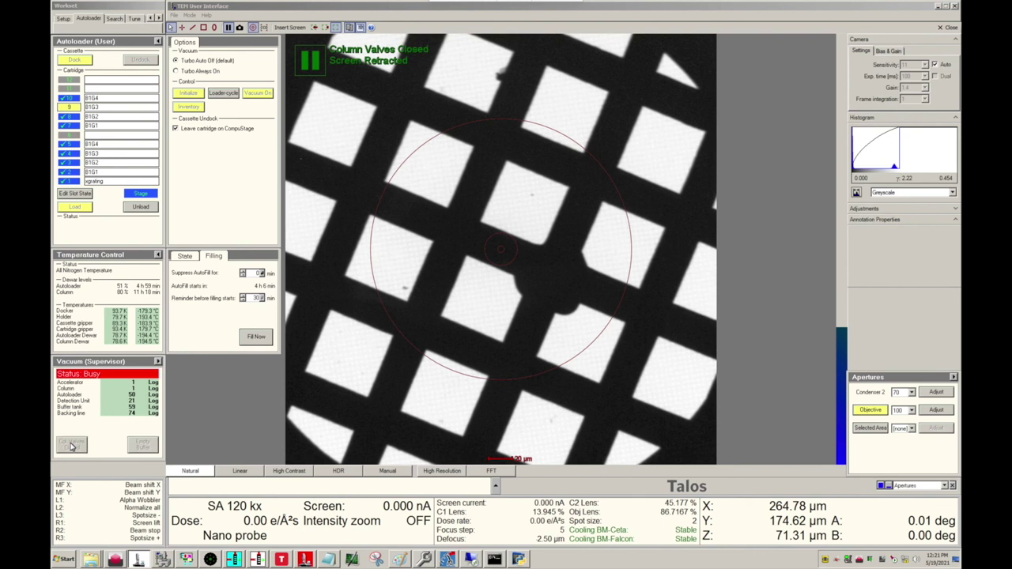
click(870, 410)
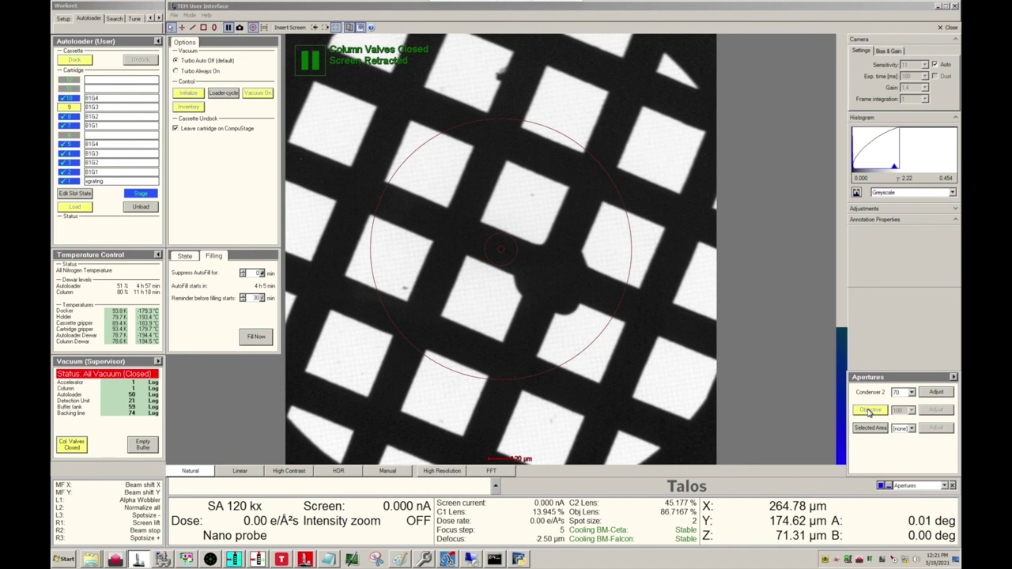
double_click(111, 179)
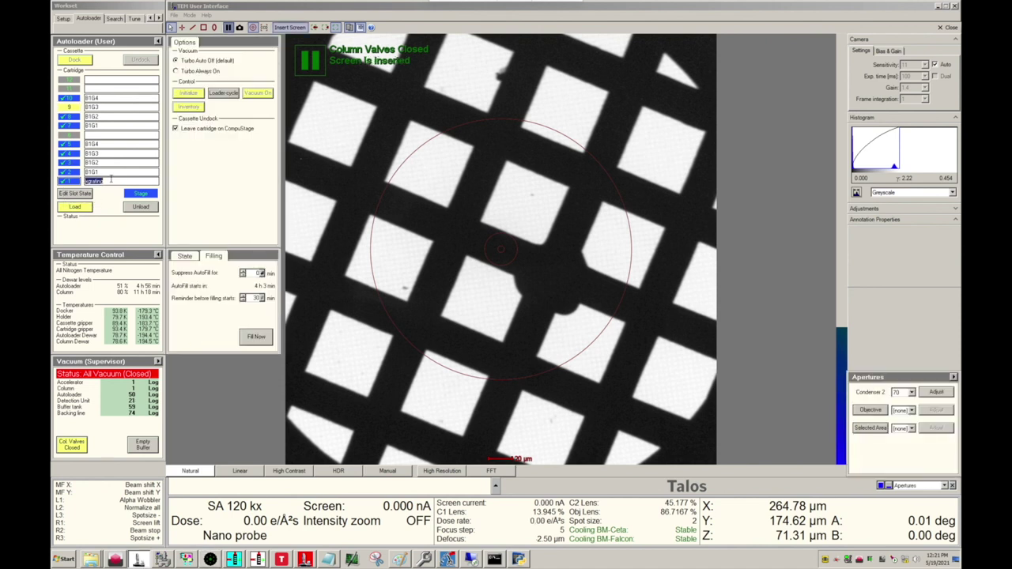
click(73, 208)
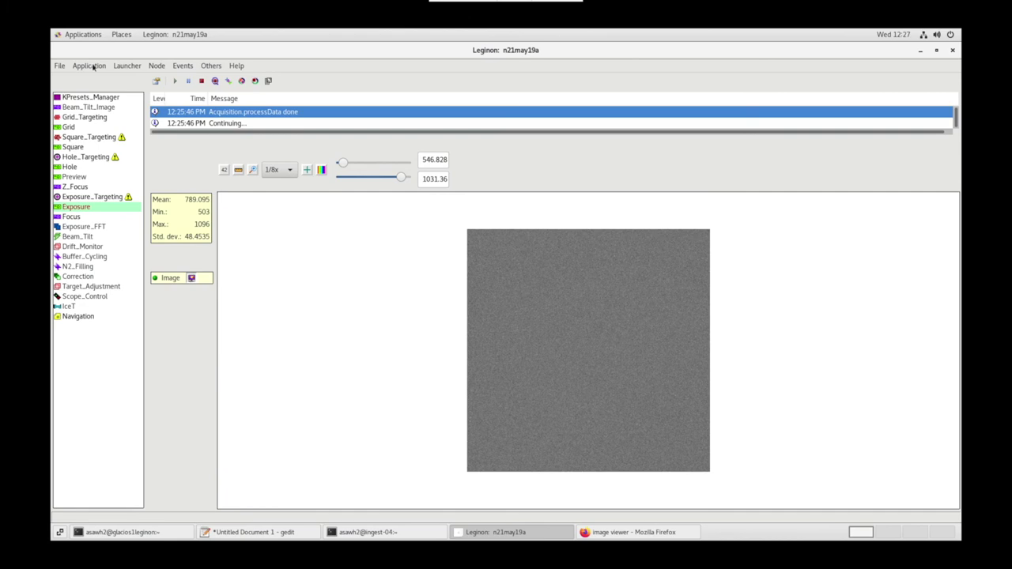
Kill the running Leginon application and exit Leginon
click(92, 68)
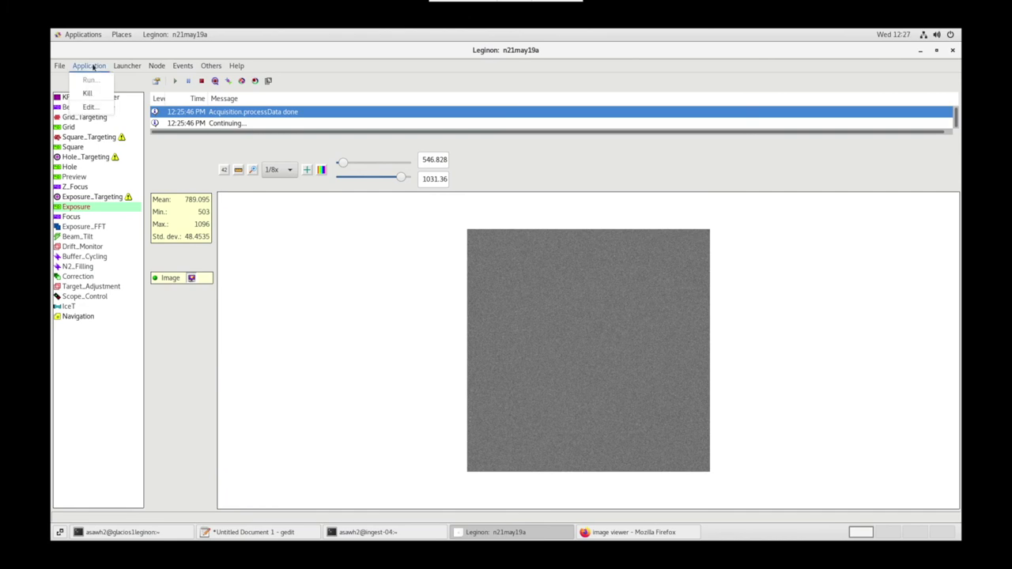
click(89, 95)
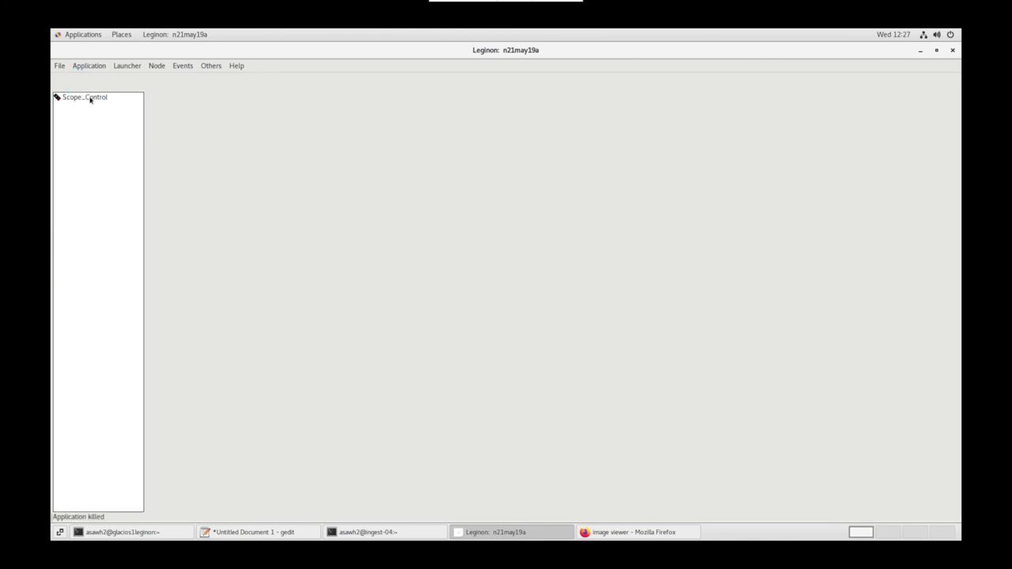
click(63, 67)
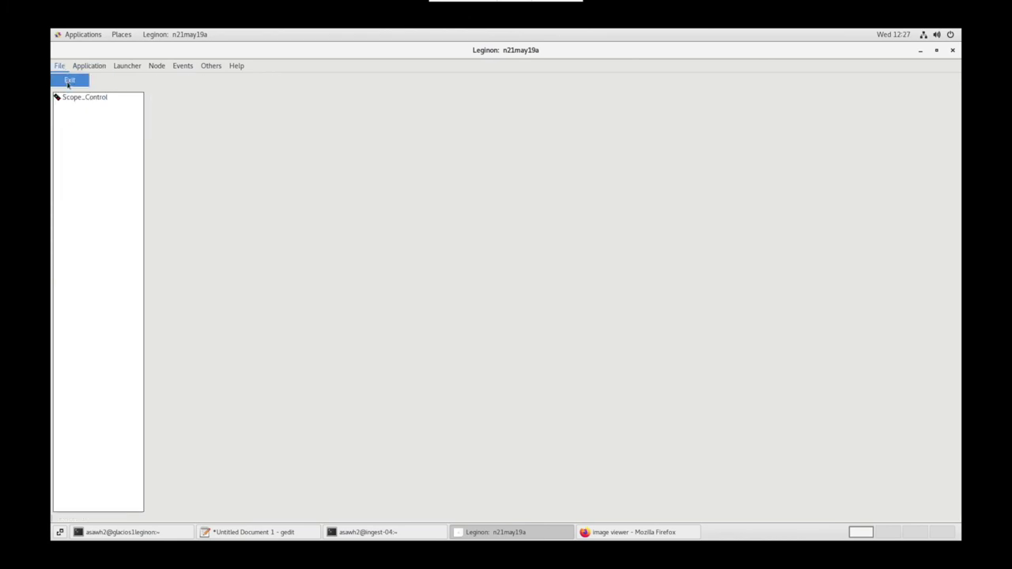
click(69, 81)
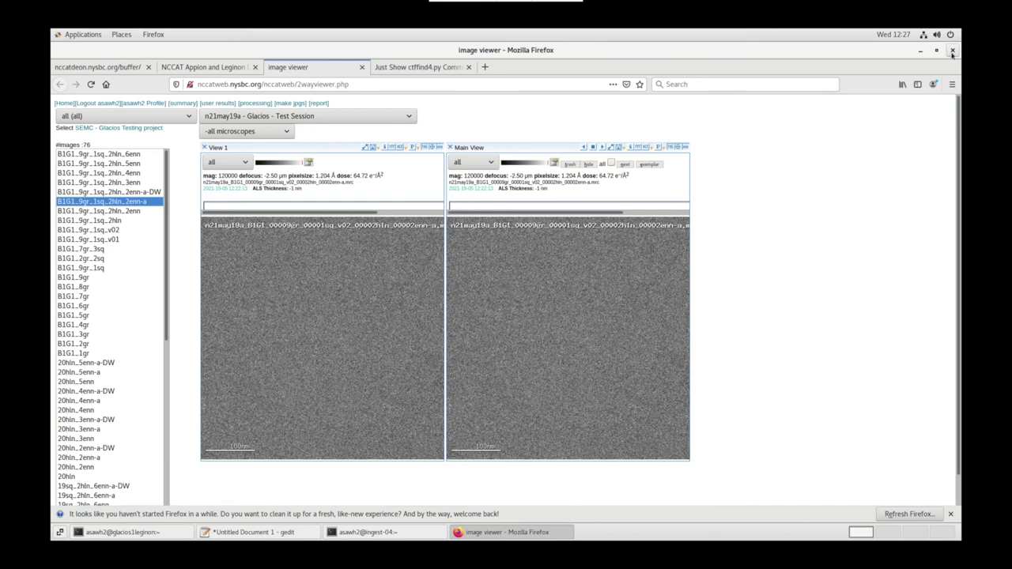
Close Firefox with all four tabs and the ingest terminal window
click(953, 50)
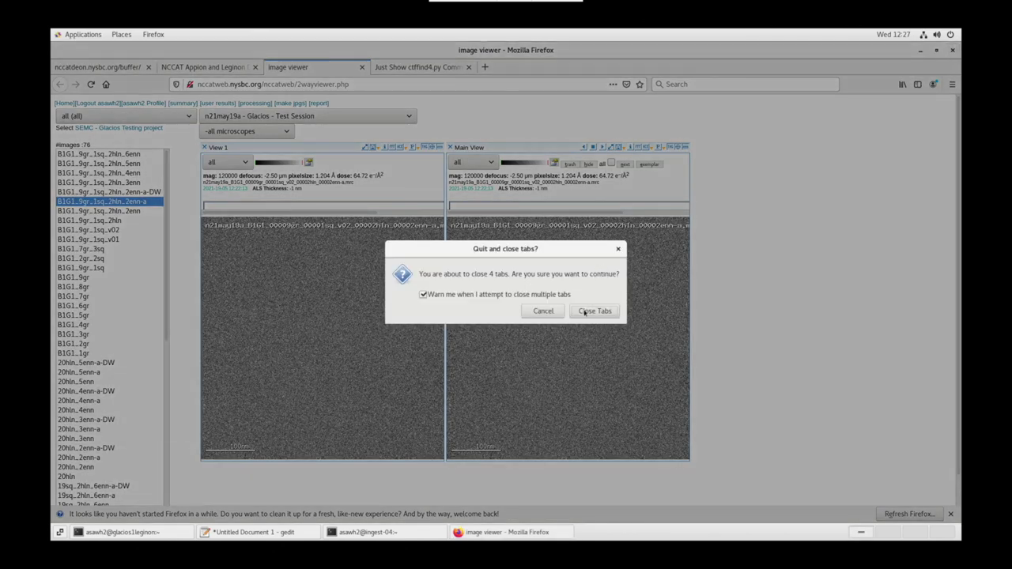
click(585, 311)
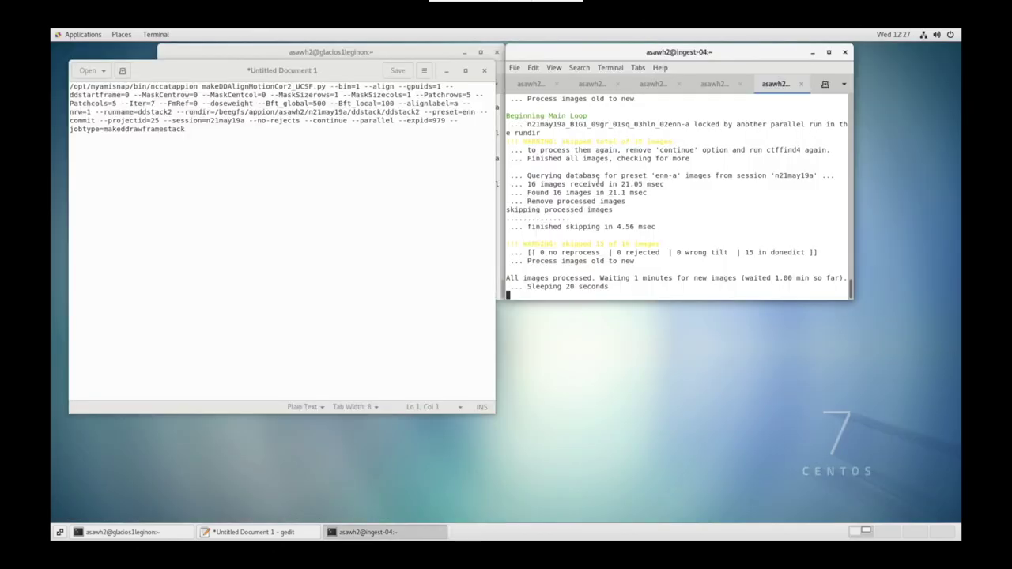
click(844, 51)
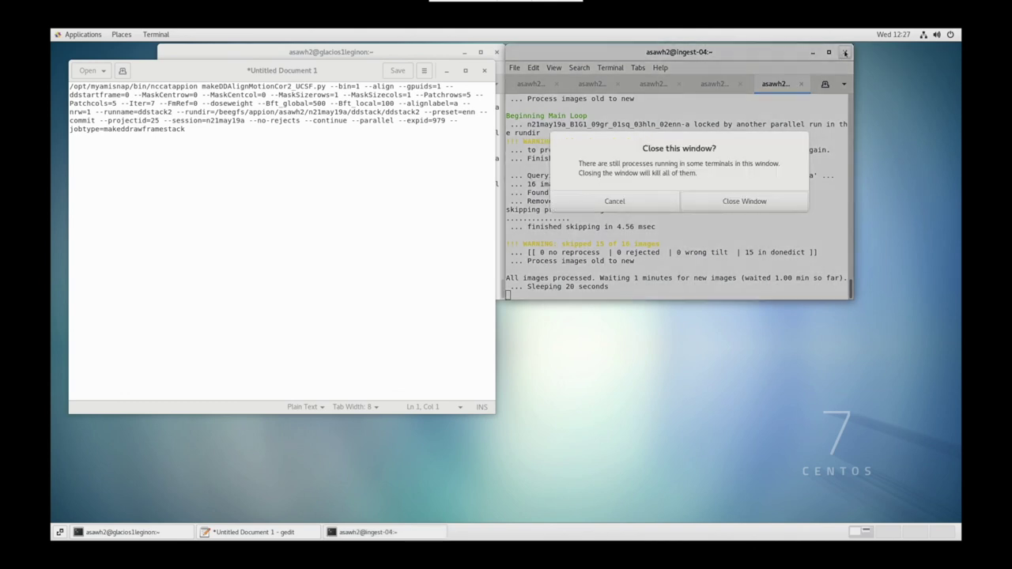
click(701, 199)
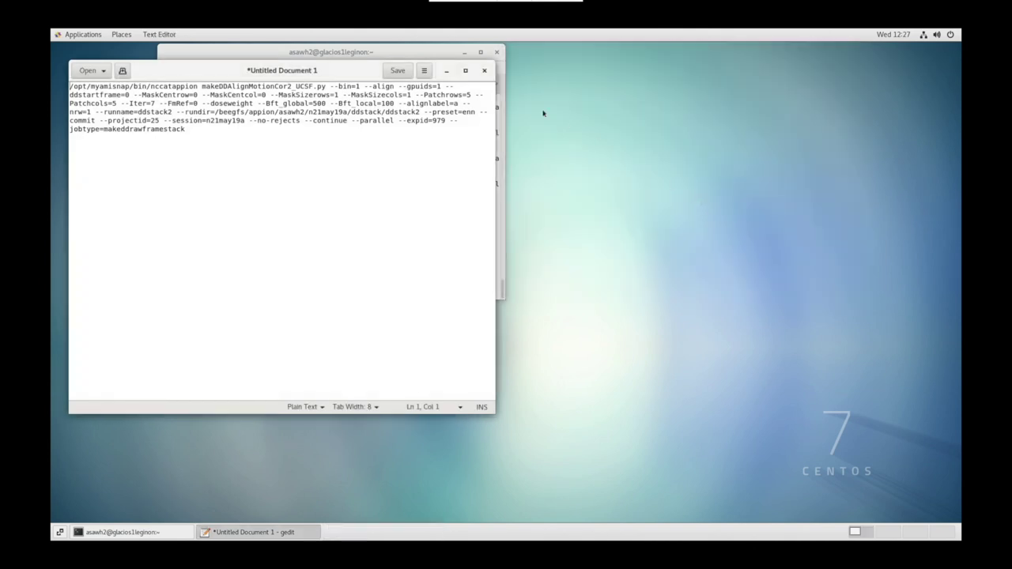
Close gedit without saving the notes and bring up the system power menu
click(485, 70)
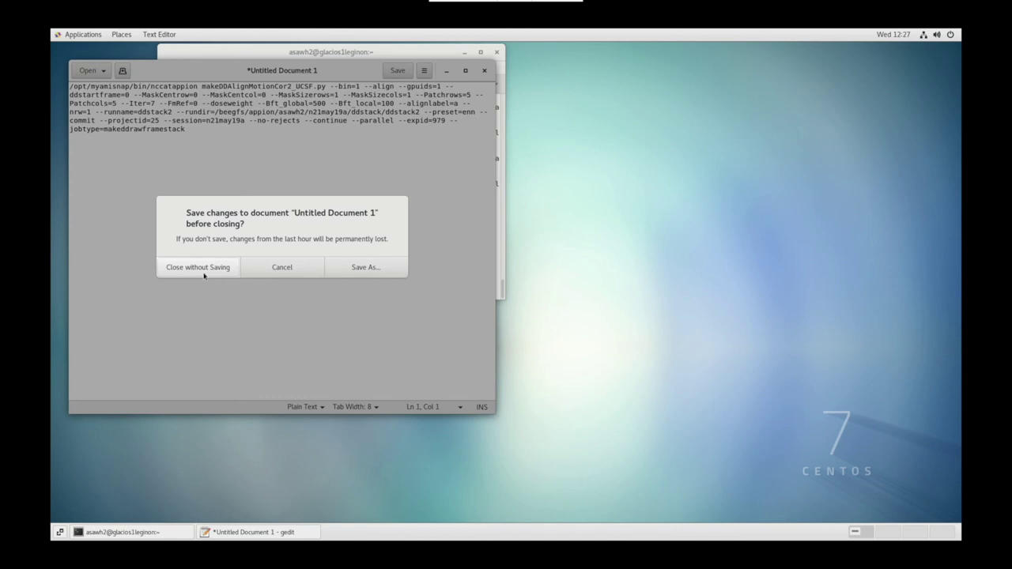
click(198, 267)
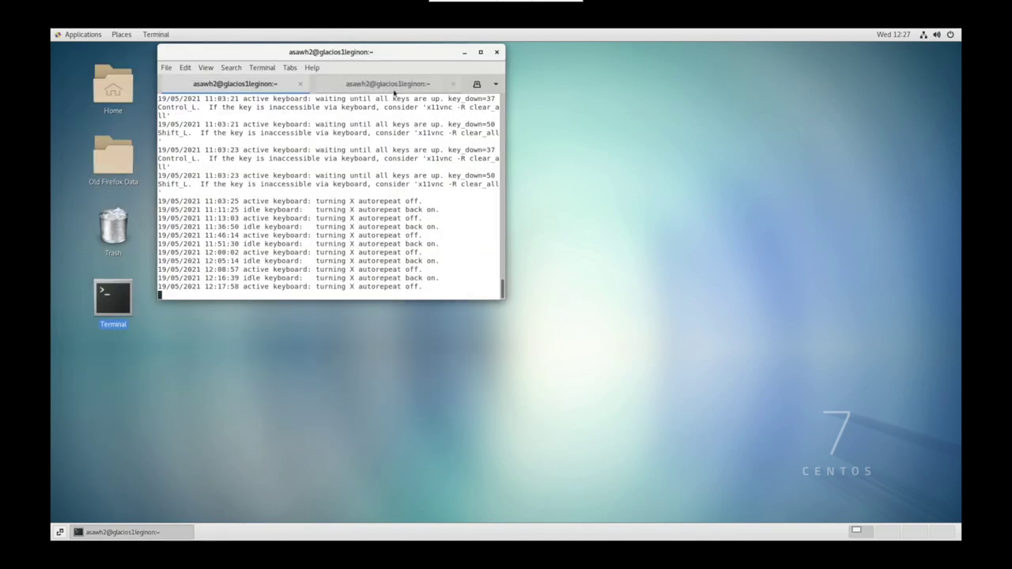
click(938, 35)
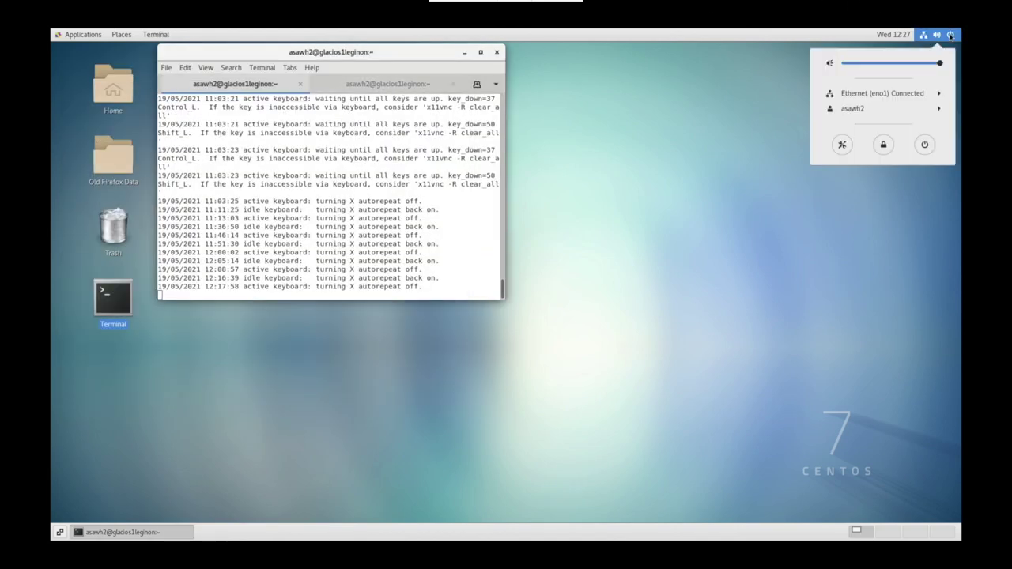